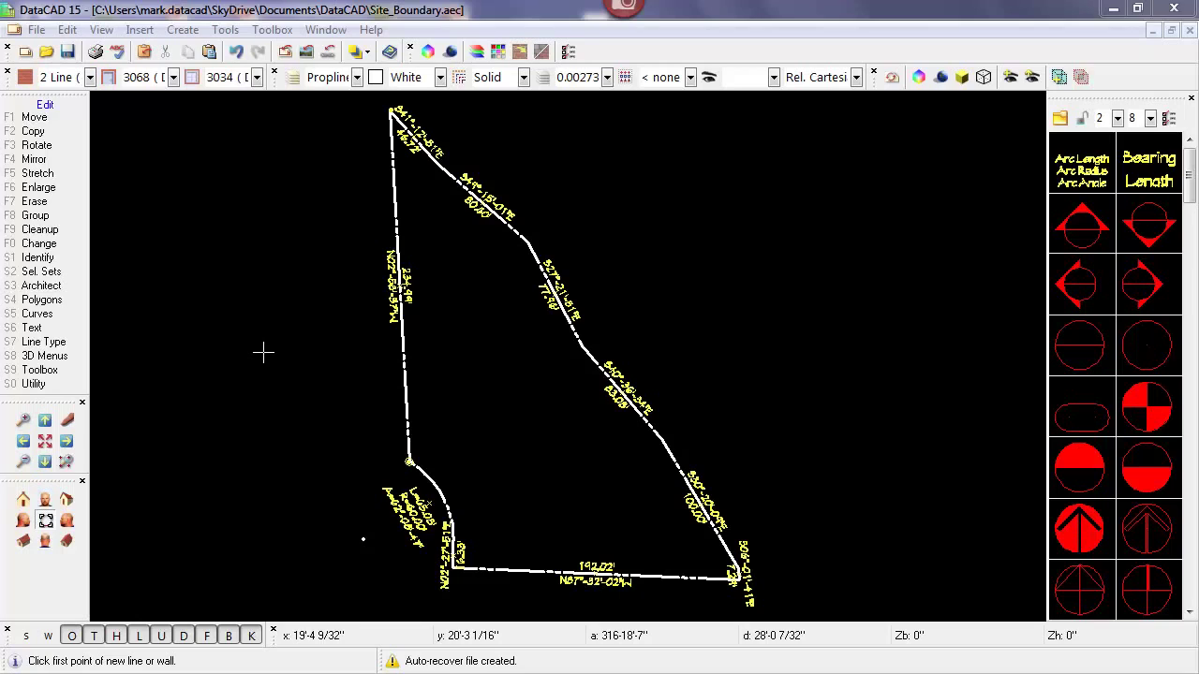
# Set the drawing's scale type to Decimal with 2 significant decimal digits
pyautogui.hotkey('shift', 'F10')
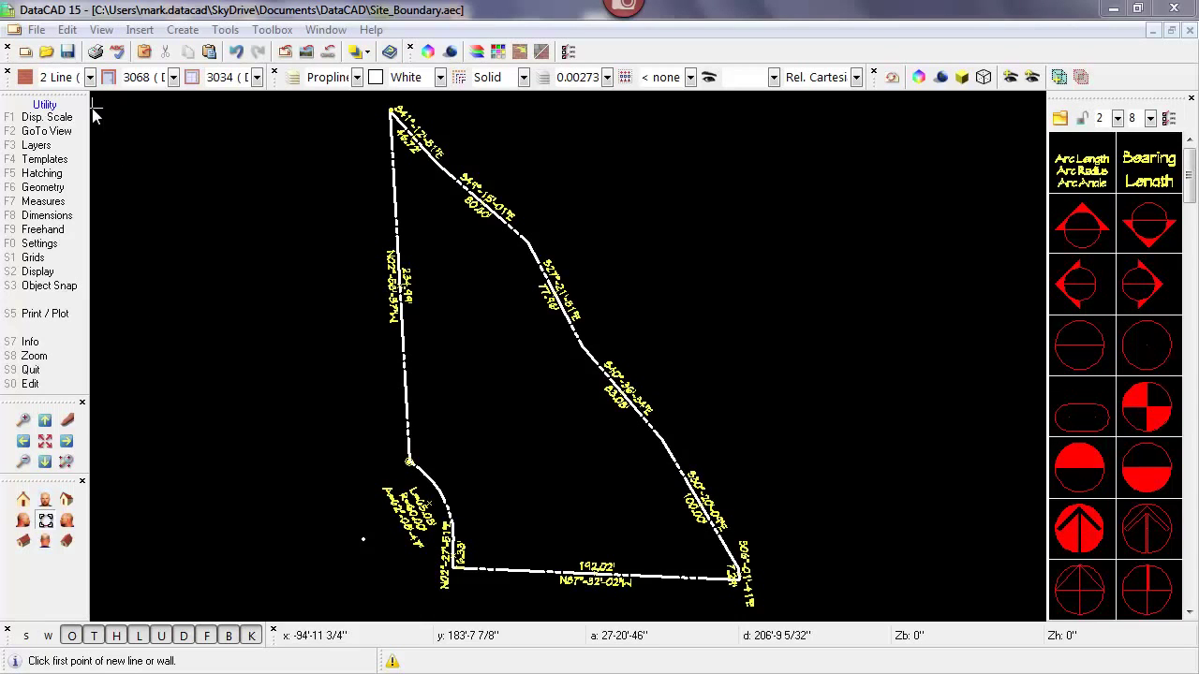
pyautogui.click(73, 245)
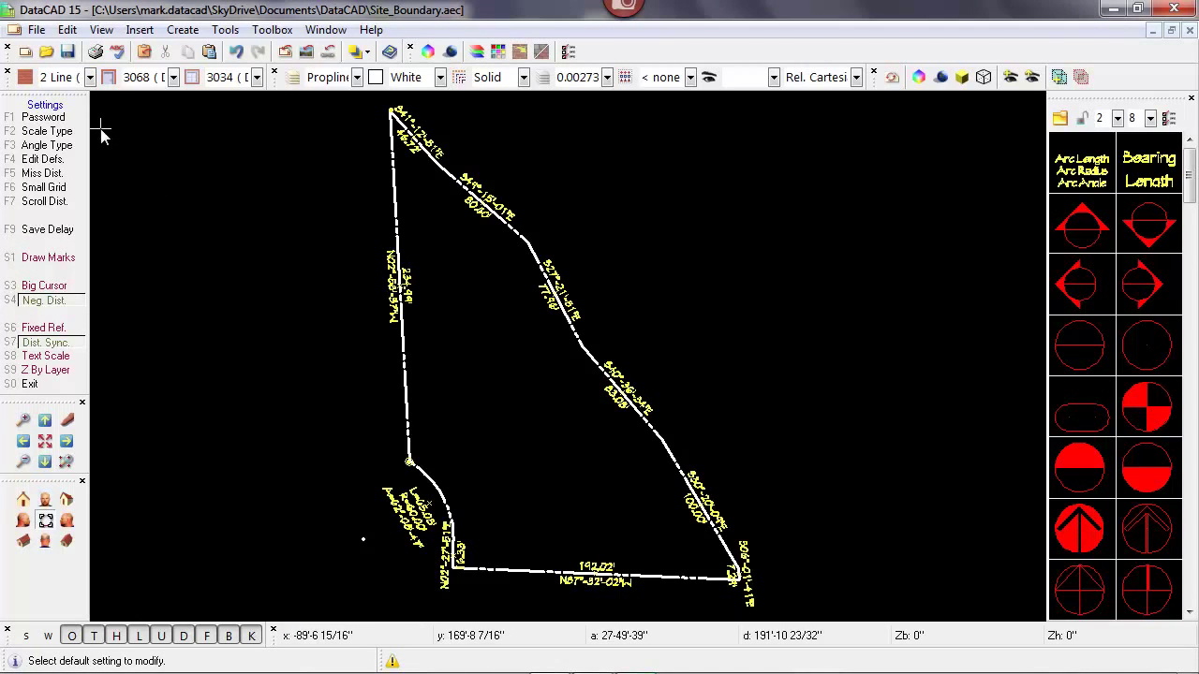
pyautogui.click(71, 133)
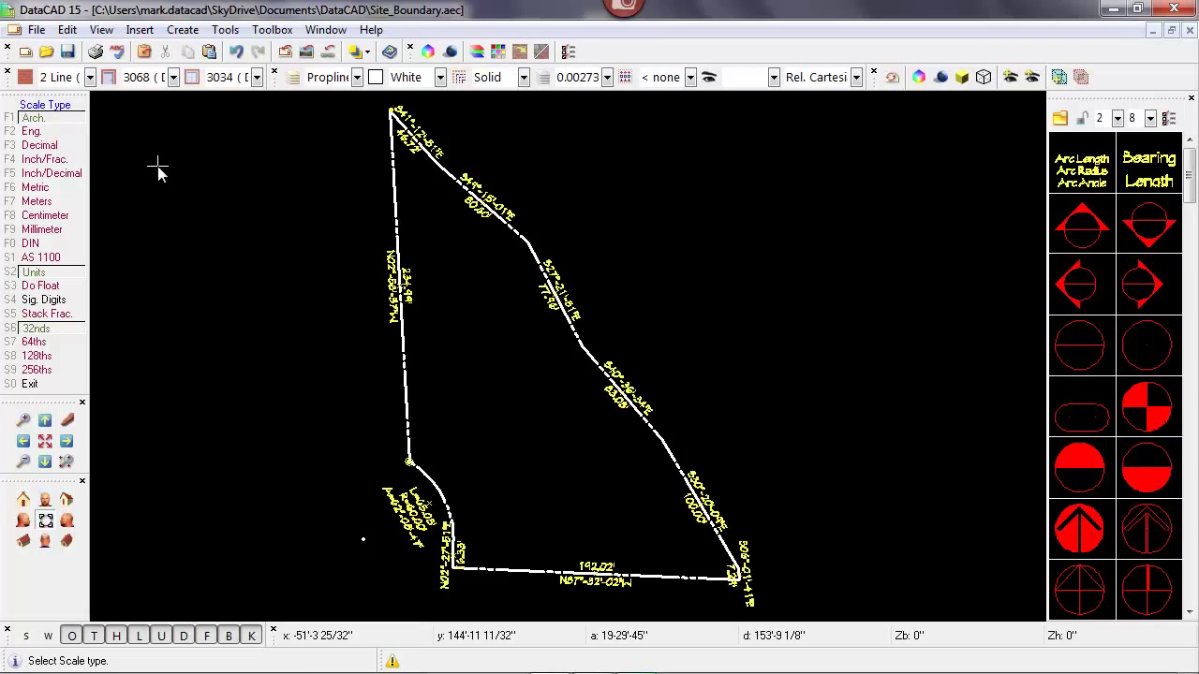
pyautogui.click(68, 154)
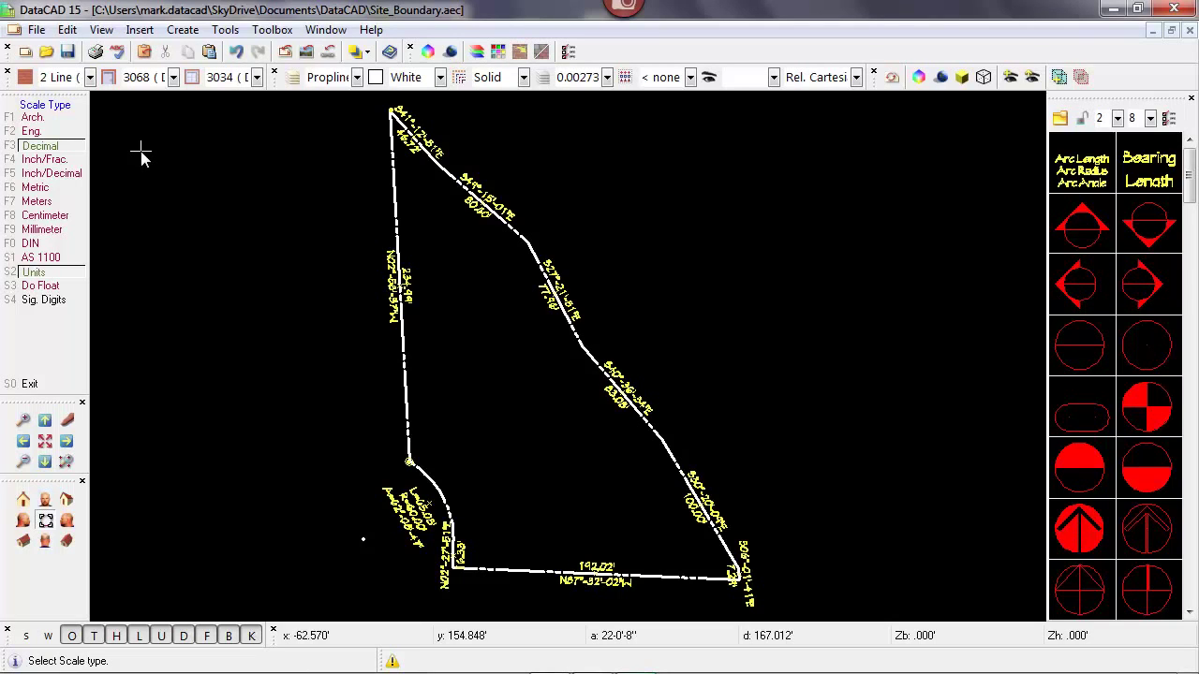
pyautogui.click(56, 300)
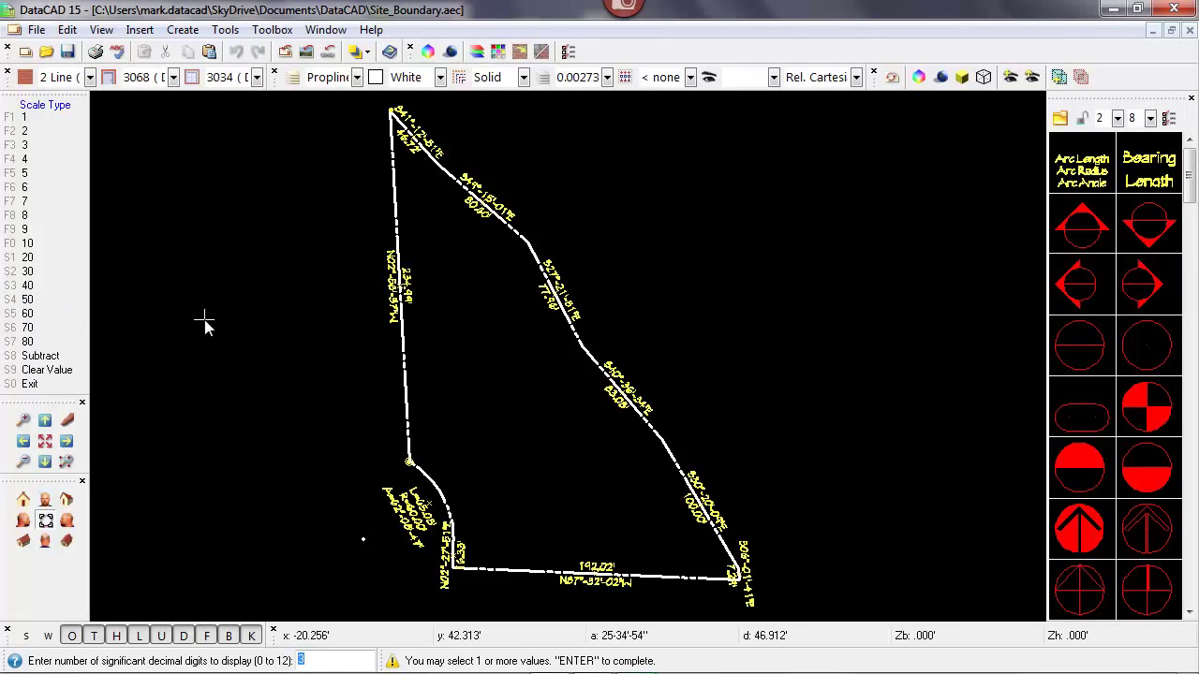
pyautogui.write('2')
pyautogui.press('Return')
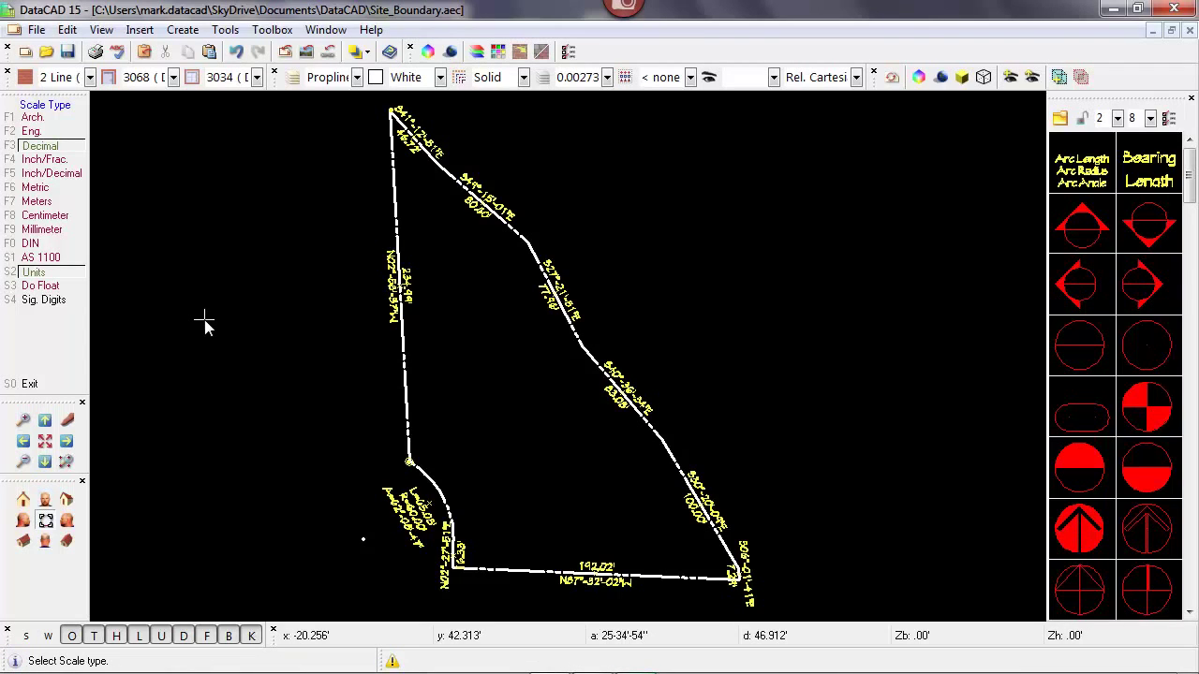
pyautogui.rightClick(205, 324)
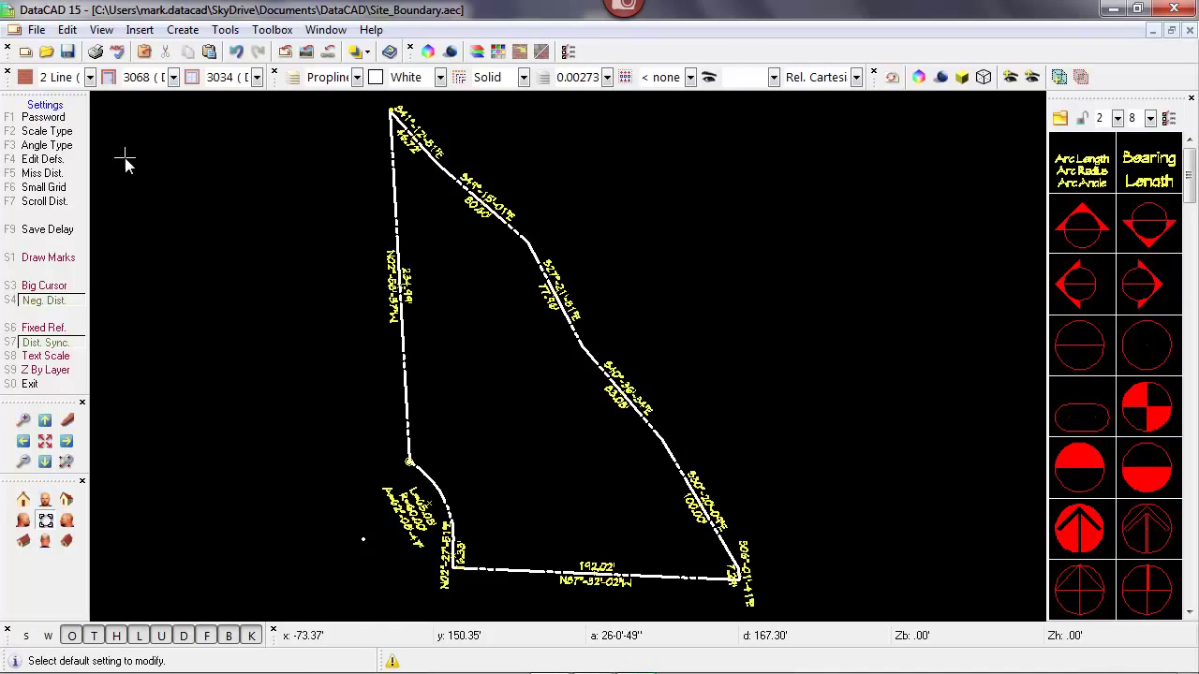
# Set the angle type to Bearings
pyautogui.click(79, 150)
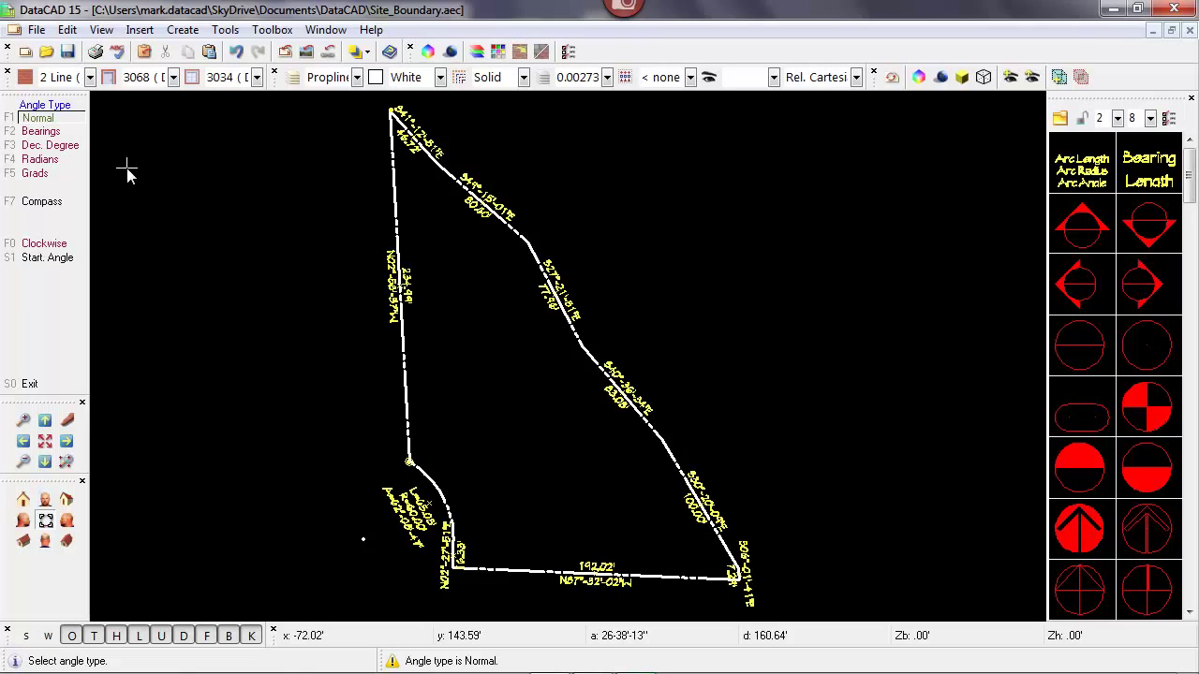
pyautogui.click(76, 136)
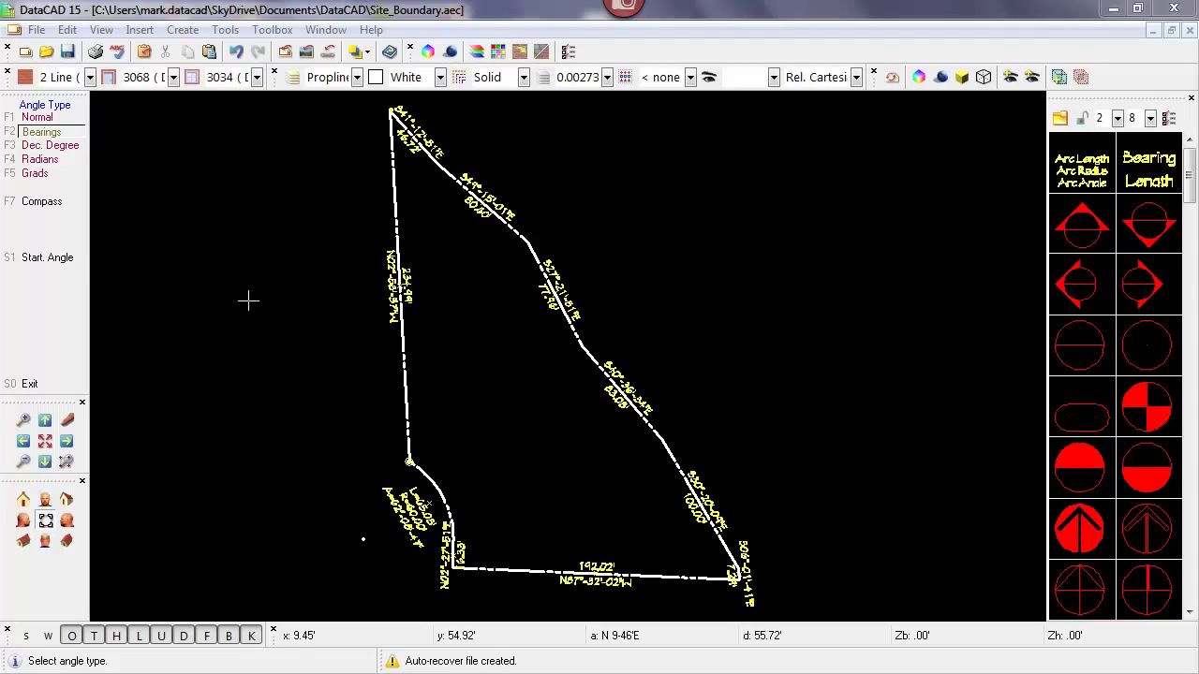
pyautogui.rightClick(248, 300)
pyautogui.rightClick(248, 300)
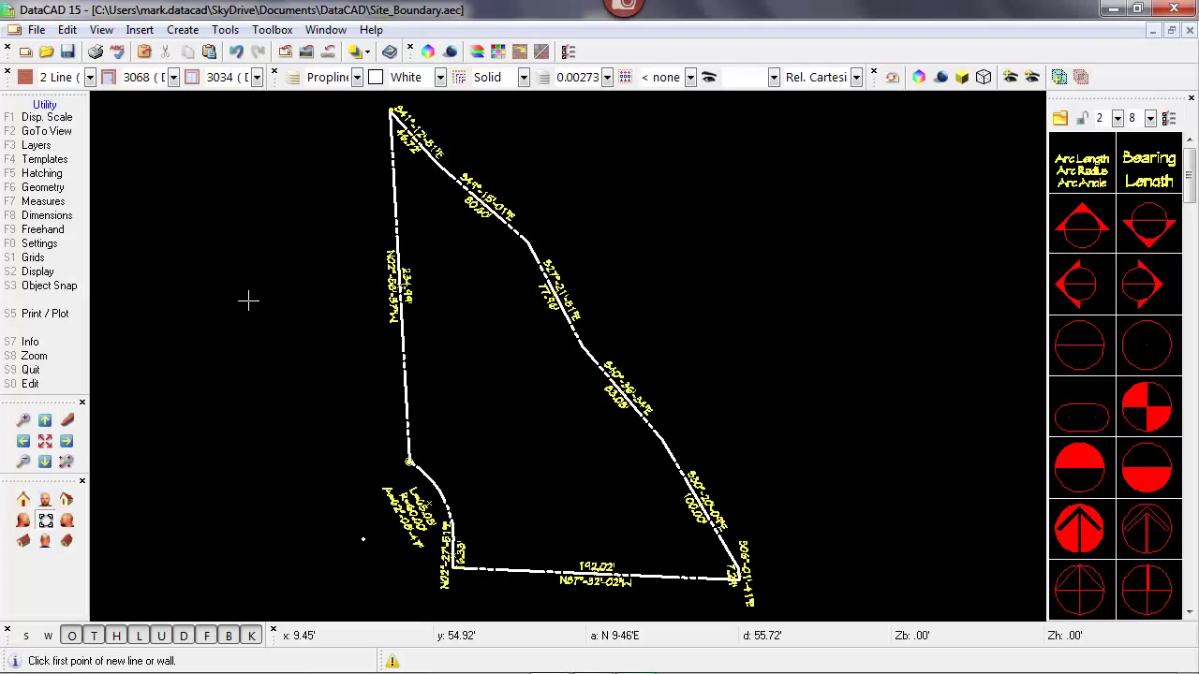
# Set the coordinate input mode to Relative Polar
pyautogui.click(226, 30)
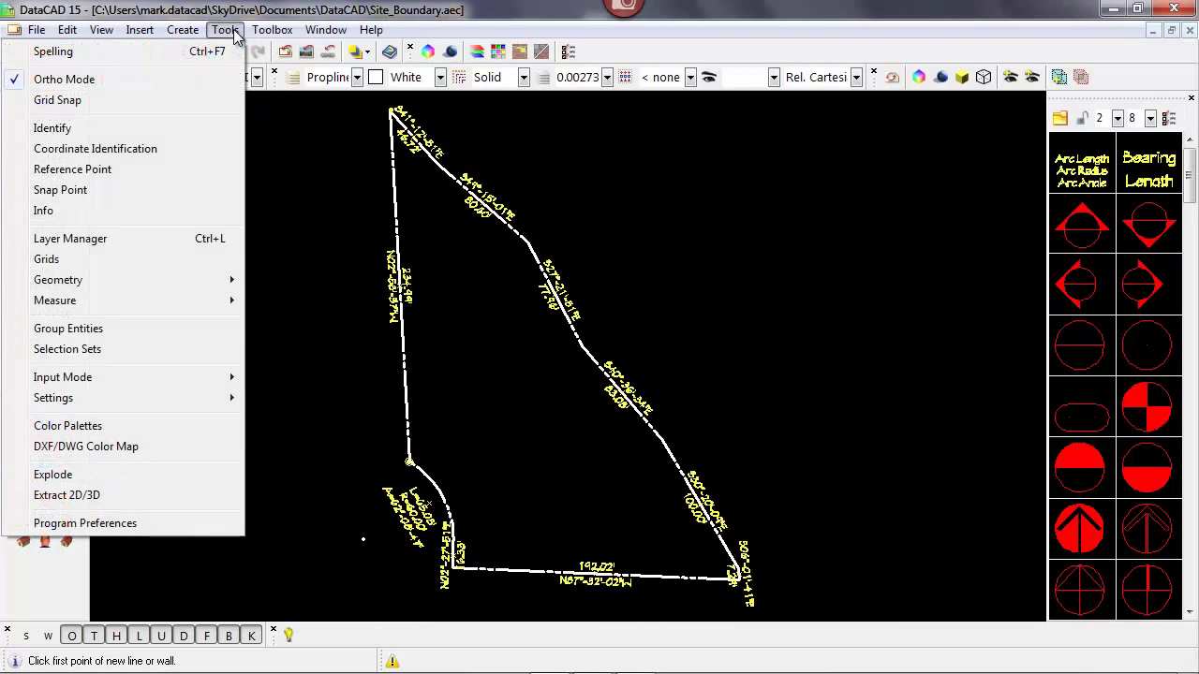
pyautogui.moveTo(144, 381)
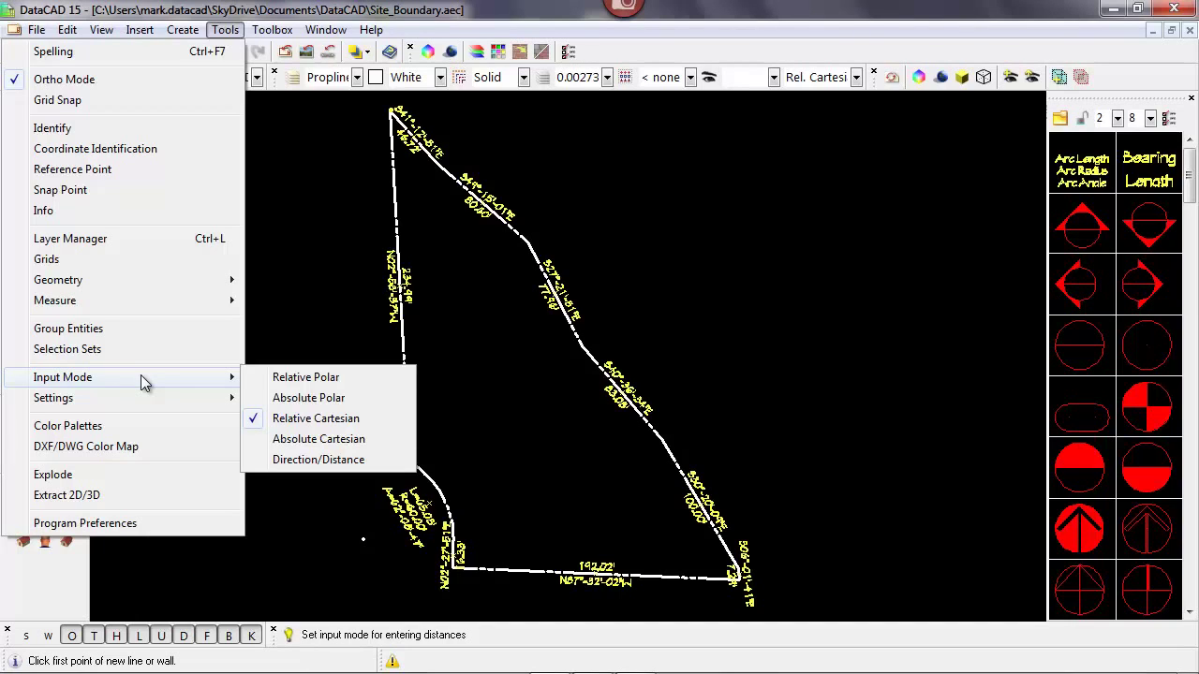
pyautogui.click(293, 379)
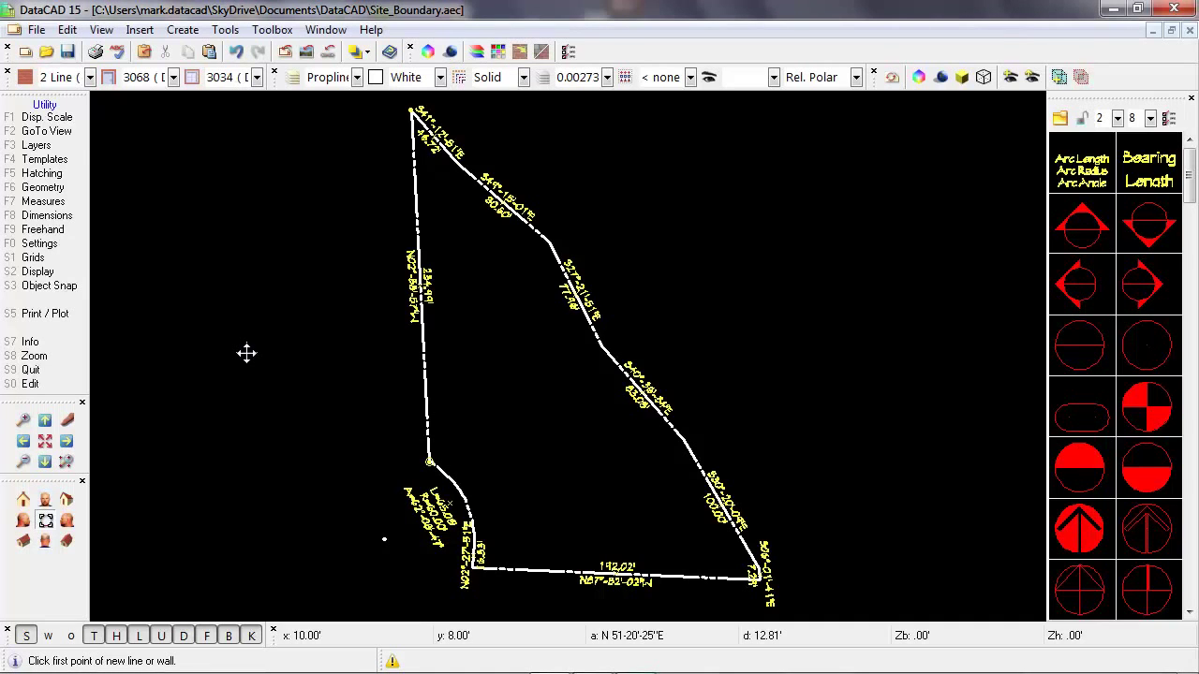
# Draw the first property line from the lone point west of the existing boundary, 234.99 ft long at bearing n2.58.57w
pyautogui.rightClick(246, 353)
pyautogui.moveTo(246, 353)
pyautogui.mouseDown(button='middle')
pyautogui.moveTo(289, 364)
pyautogui.moveTo(446, 357)
pyautogui.mouseUp(button='middle')
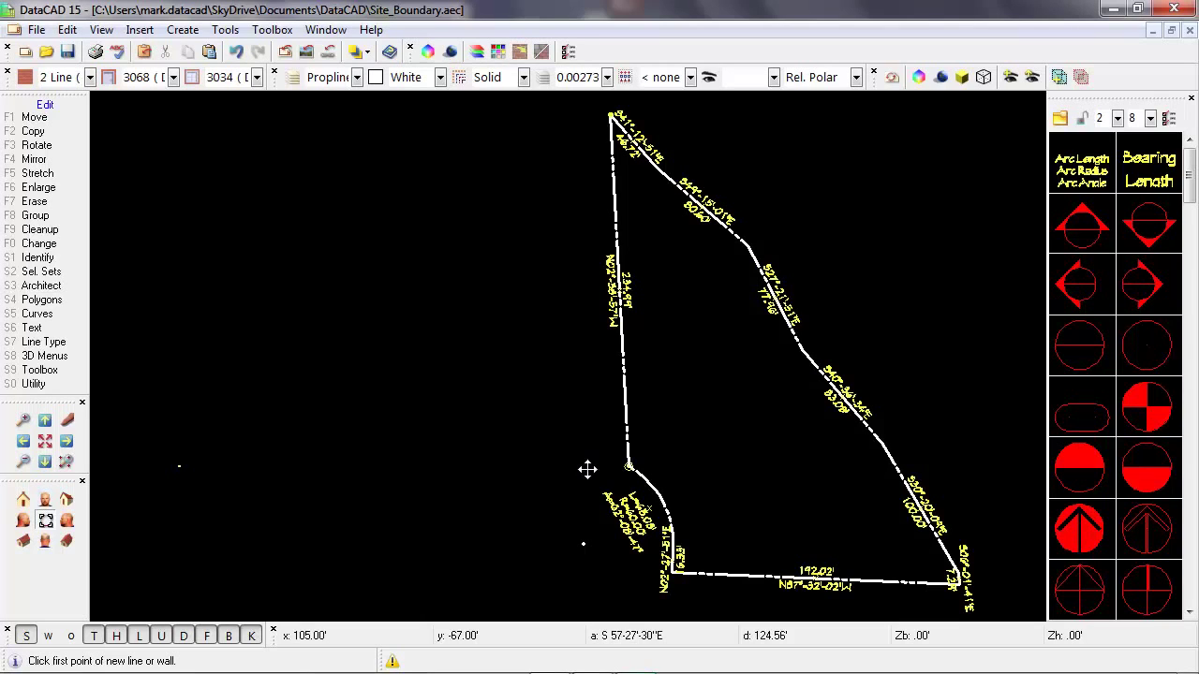
pyautogui.hotkey('shift', 'F10')
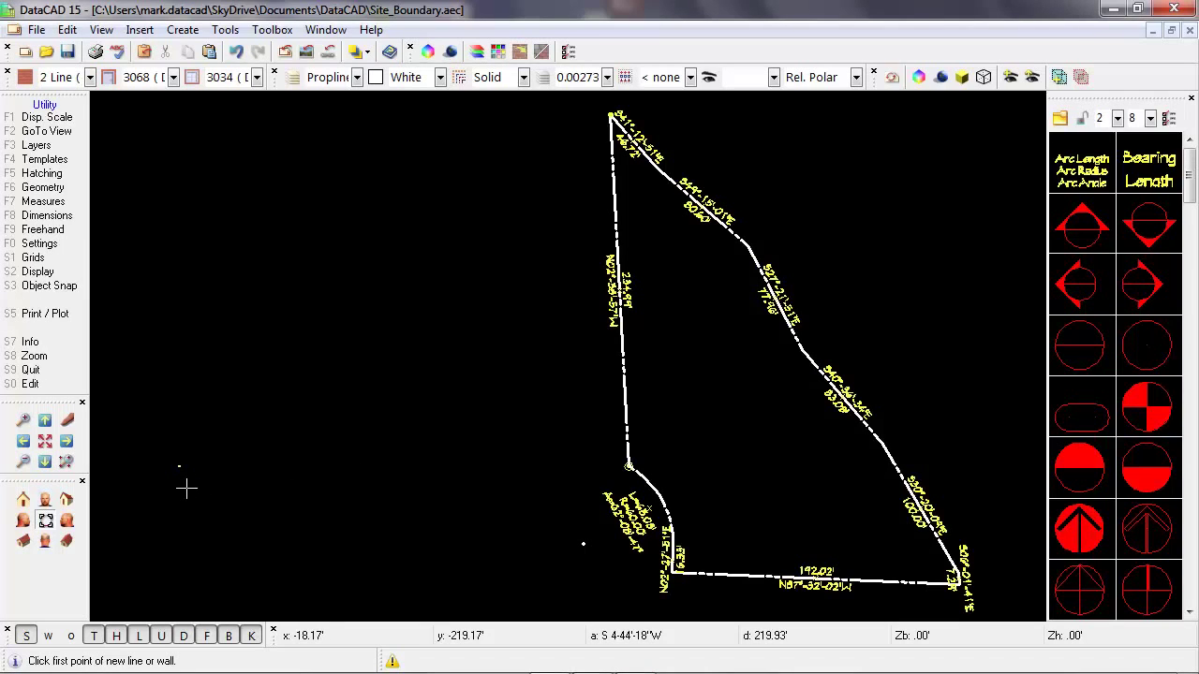
pyautogui.click(179, 465)
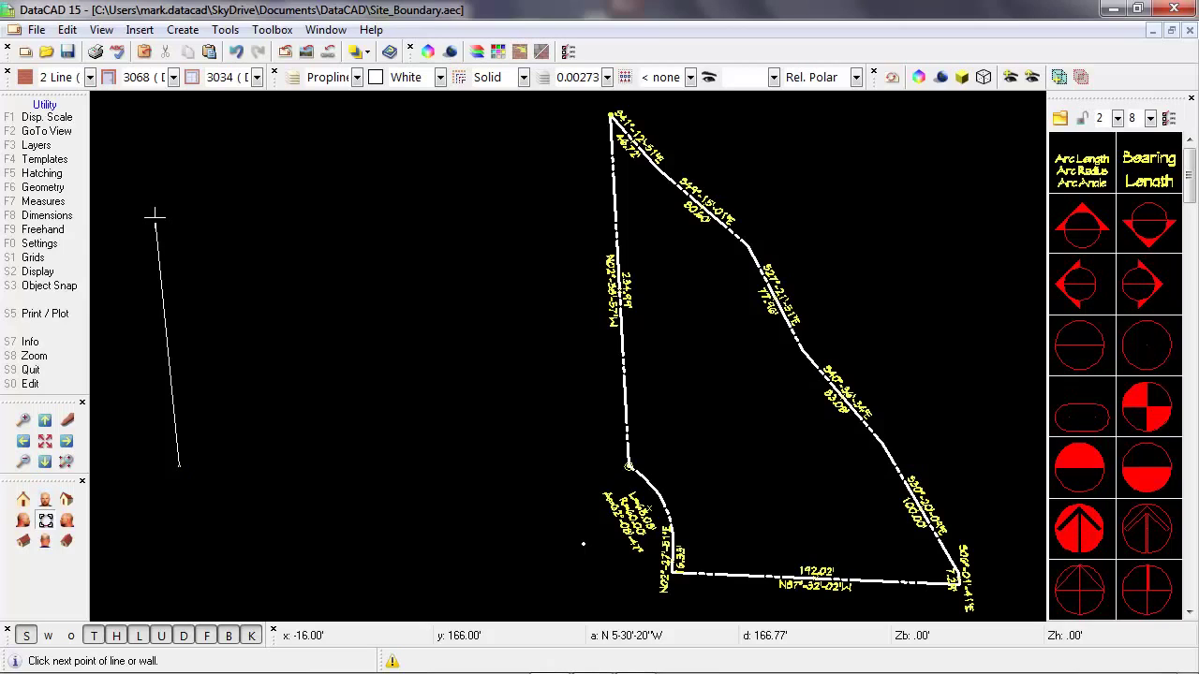
pyautogui.press('space')
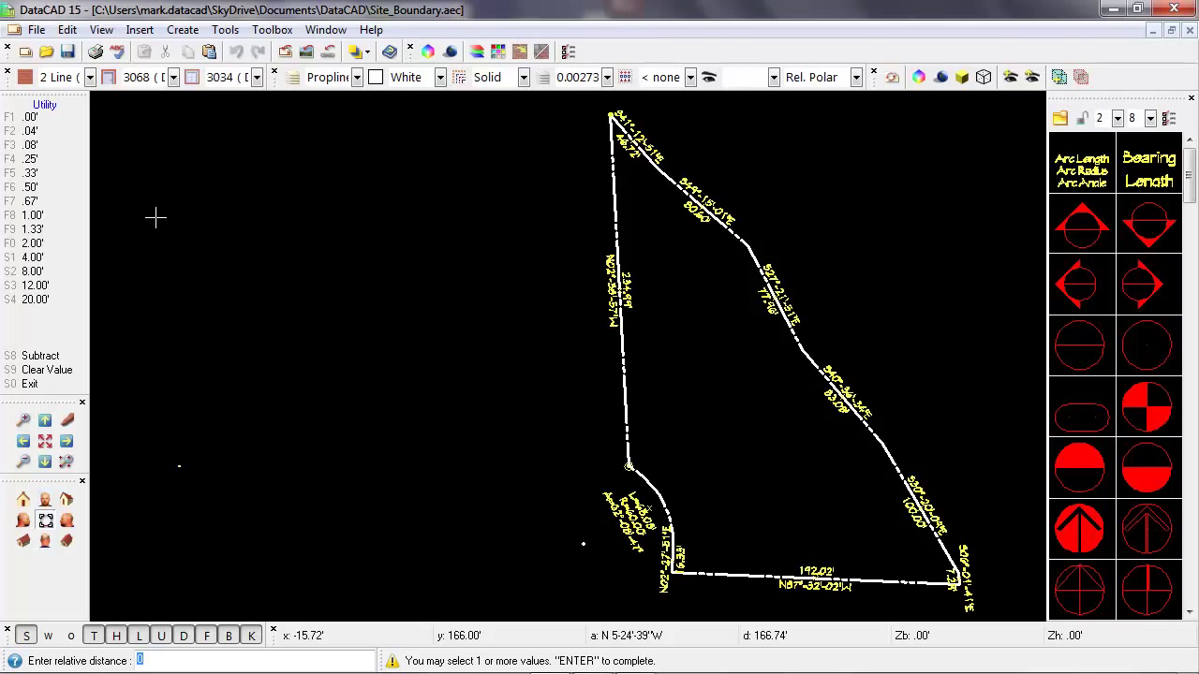
pyautogui.write('234.99')
pyautogui.press('Return')
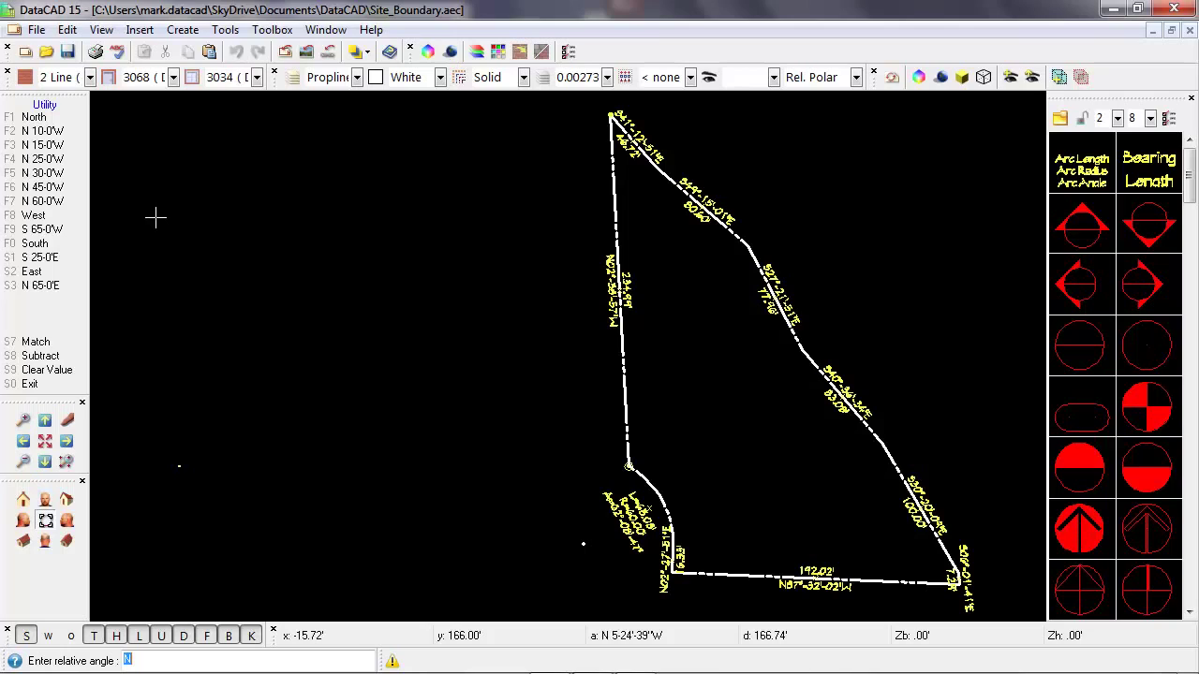
pyautogui.write('n2.58.57w')
pyautogui.press('Return')
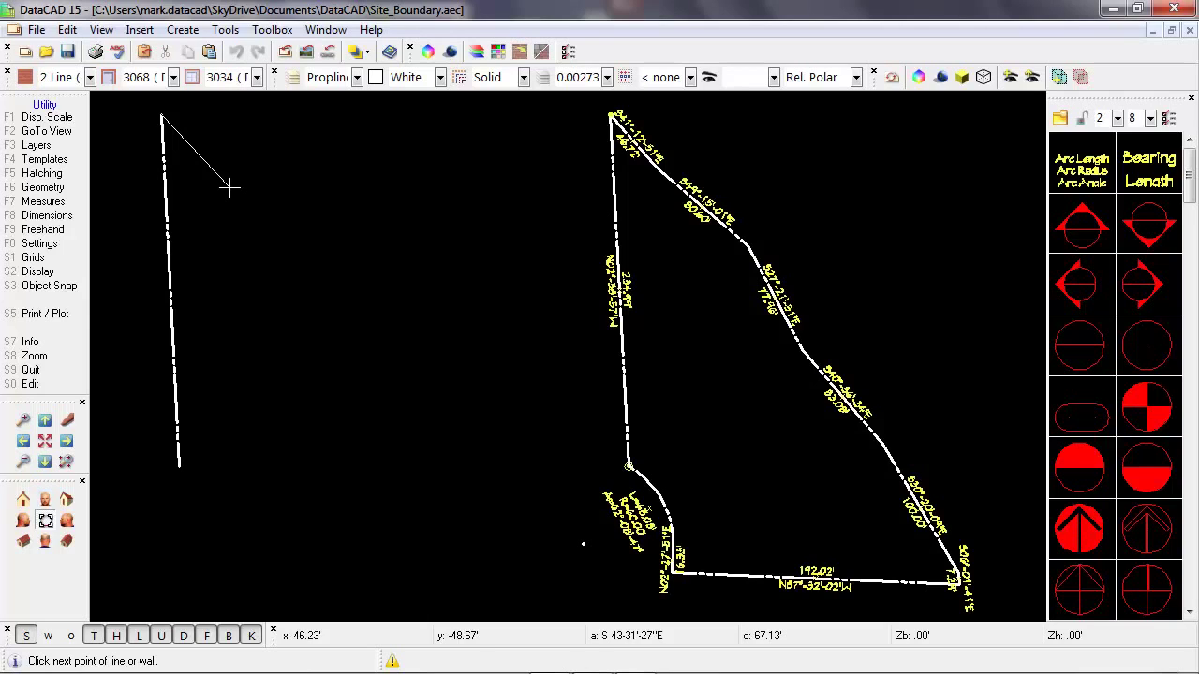
# Continue the property line from its north end with a 46.72 ft segment at bearing s41.12.51e
pyautogui.press('space')
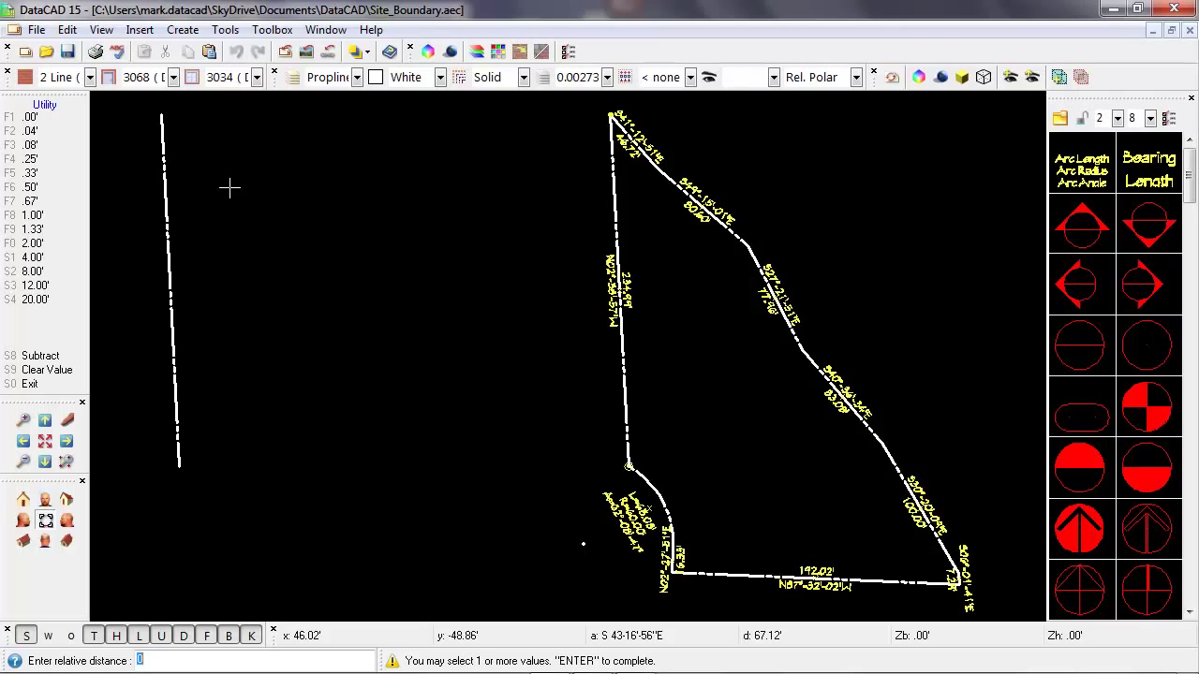
pyautogui.write('46.72')
pyautogui.press('Return')
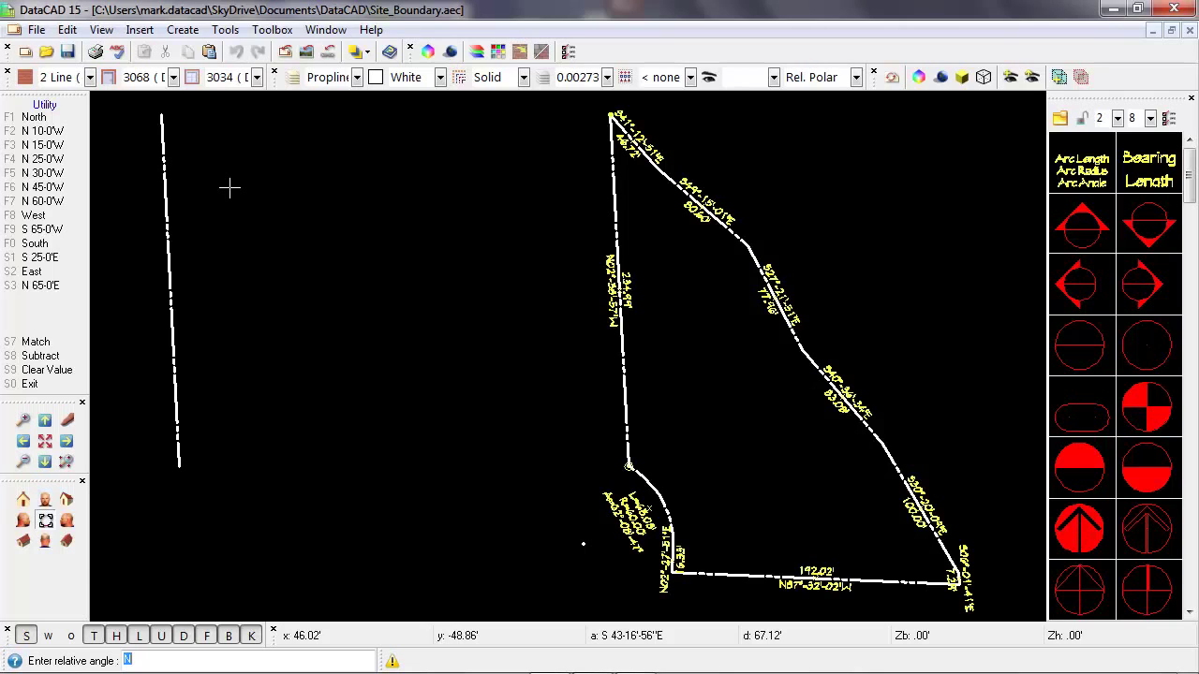
pyautogui.write('s41.12.51e')
pyautogui.press('Return')
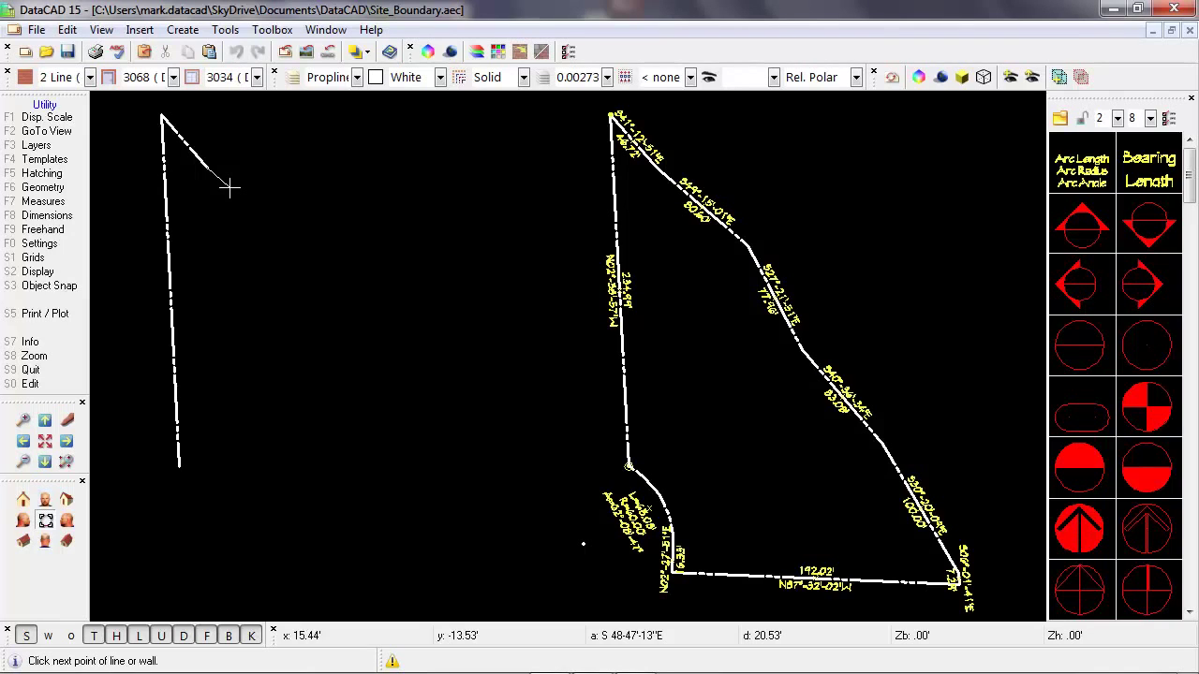
# Add the next boundary segment, 80.6 ft long at bearing s49.15.1e
pyautogui.press('space')
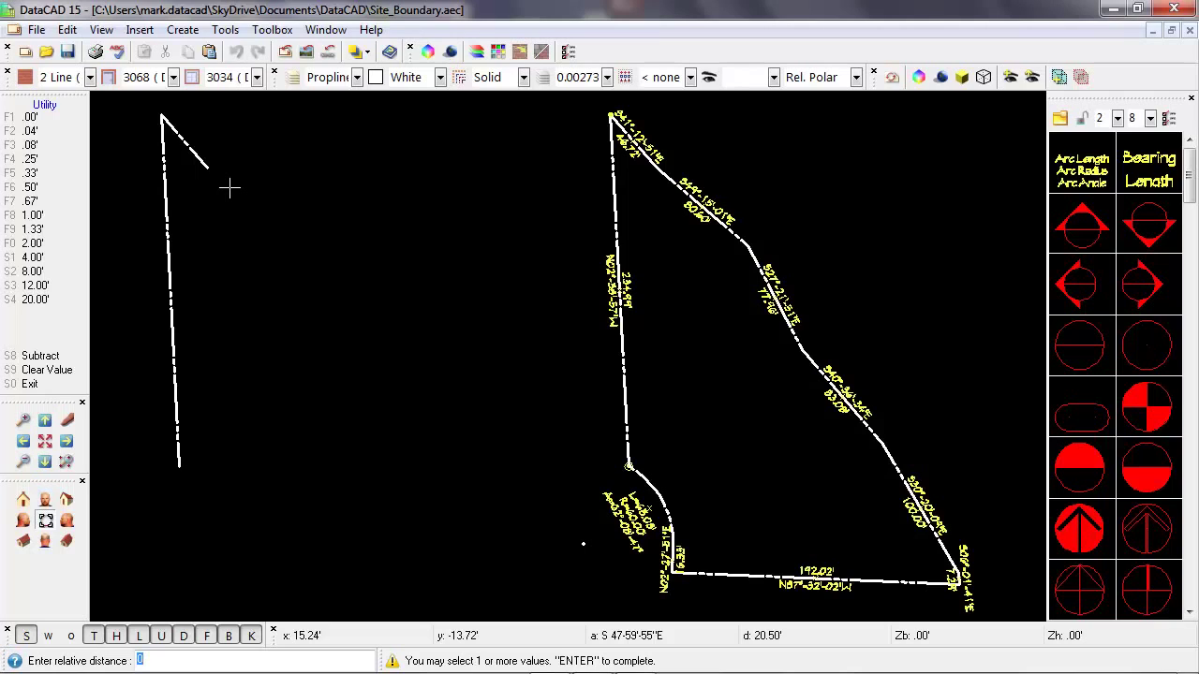
pyautogui.write('80.6')
pyautogui.press('Return')
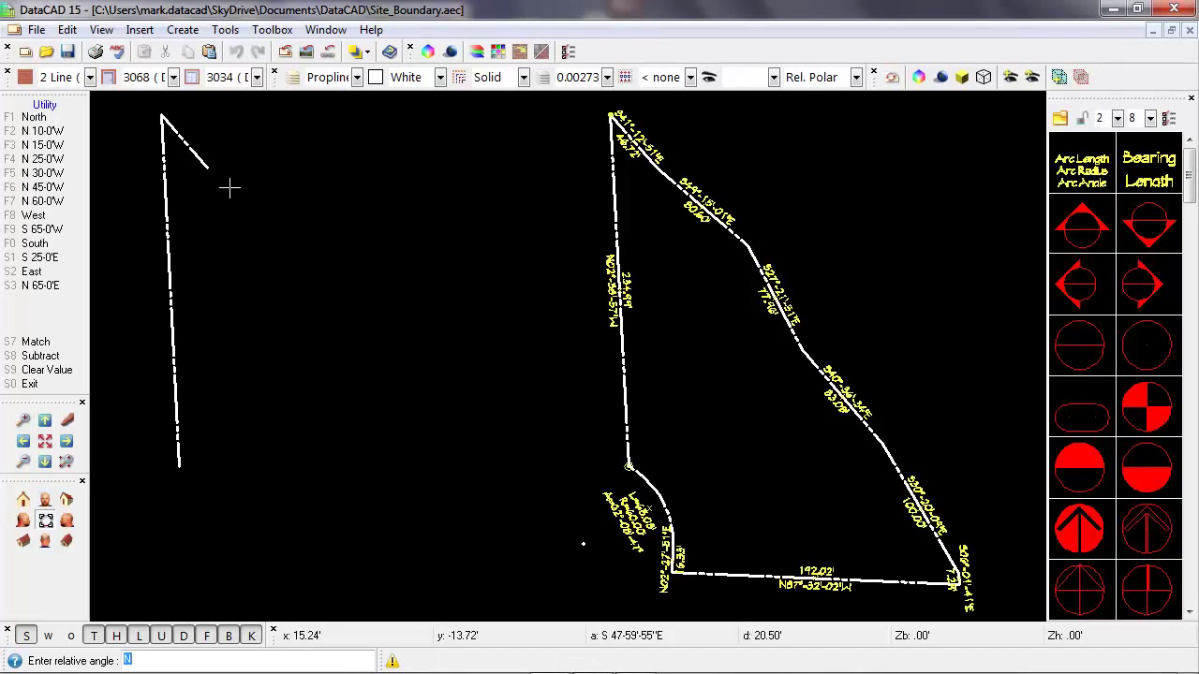
pyautogui.write('s')
pyautogui.write('45')
pyautogui.write('.15')
pyautogui.write('.1e')
pyautogui.press('Return')
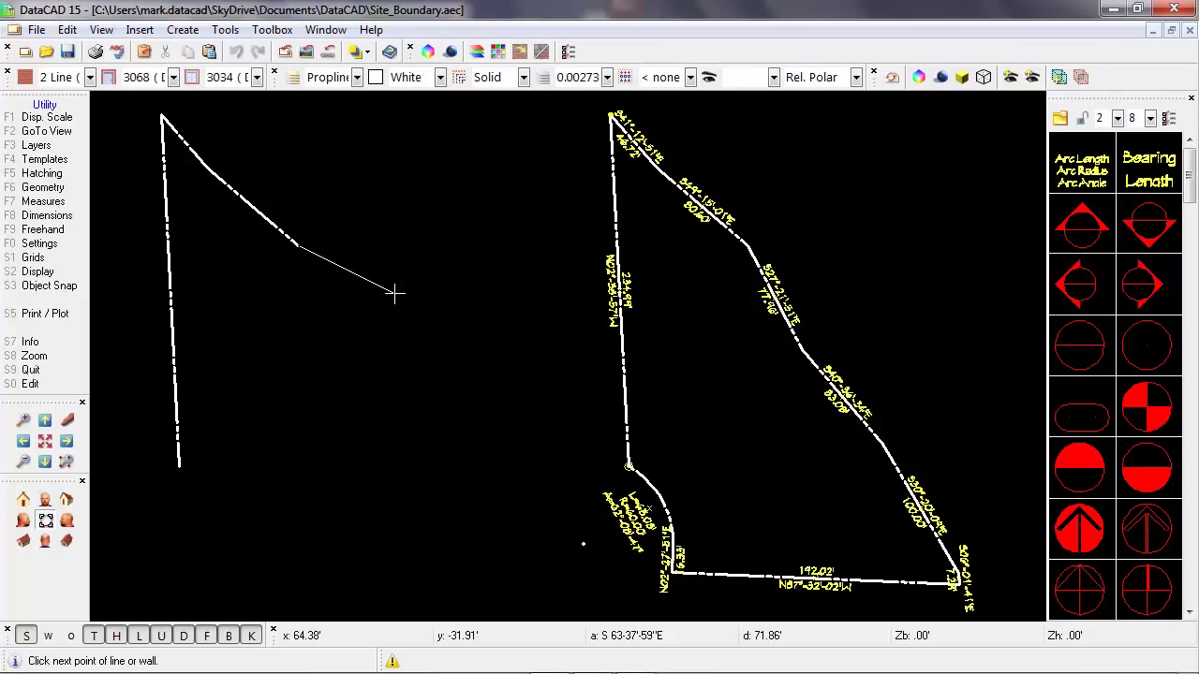
# Add the next boundary segment, 77.96 ft long at bearing s27.21.51e
pyautogui.press('space')
pyautogui.write('77.96')
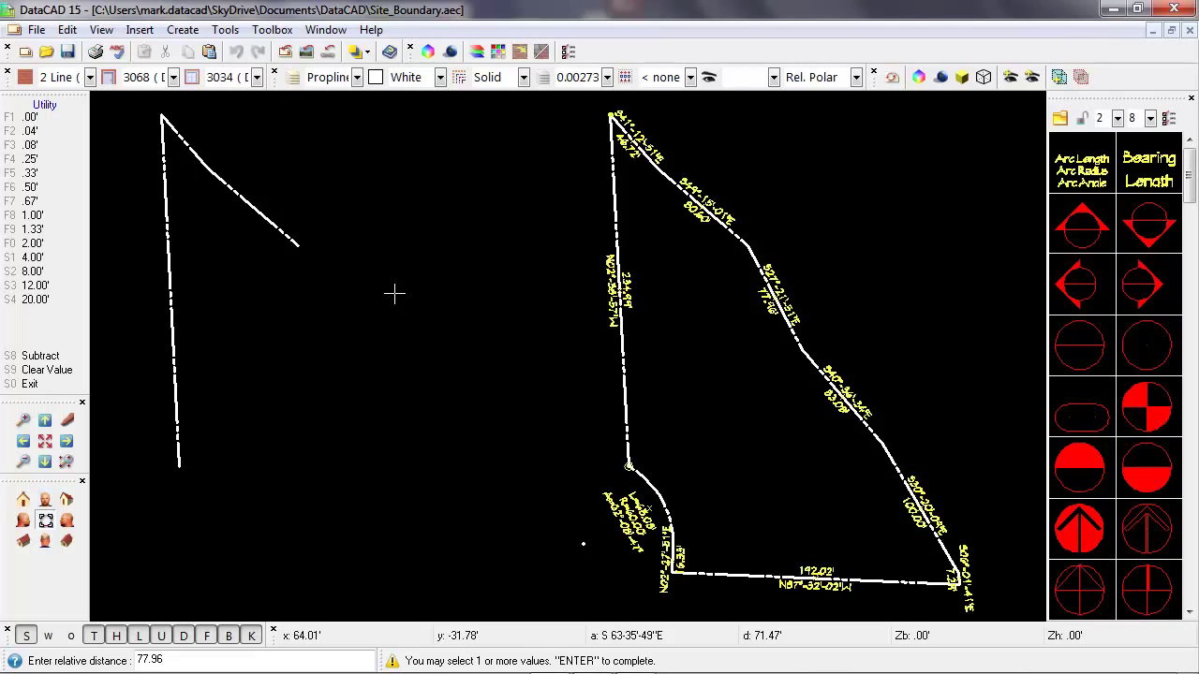
pyautogui.press('Return')
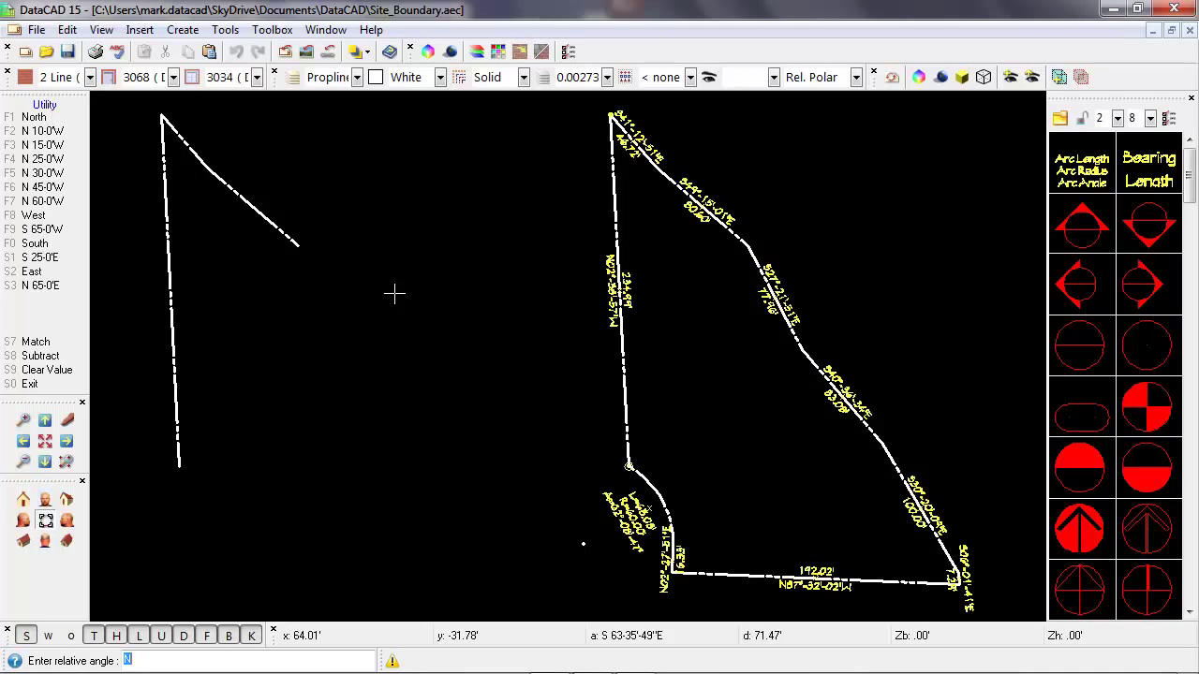
pyautogui.write('s27.21.51e')
pyautogui.press('Return')
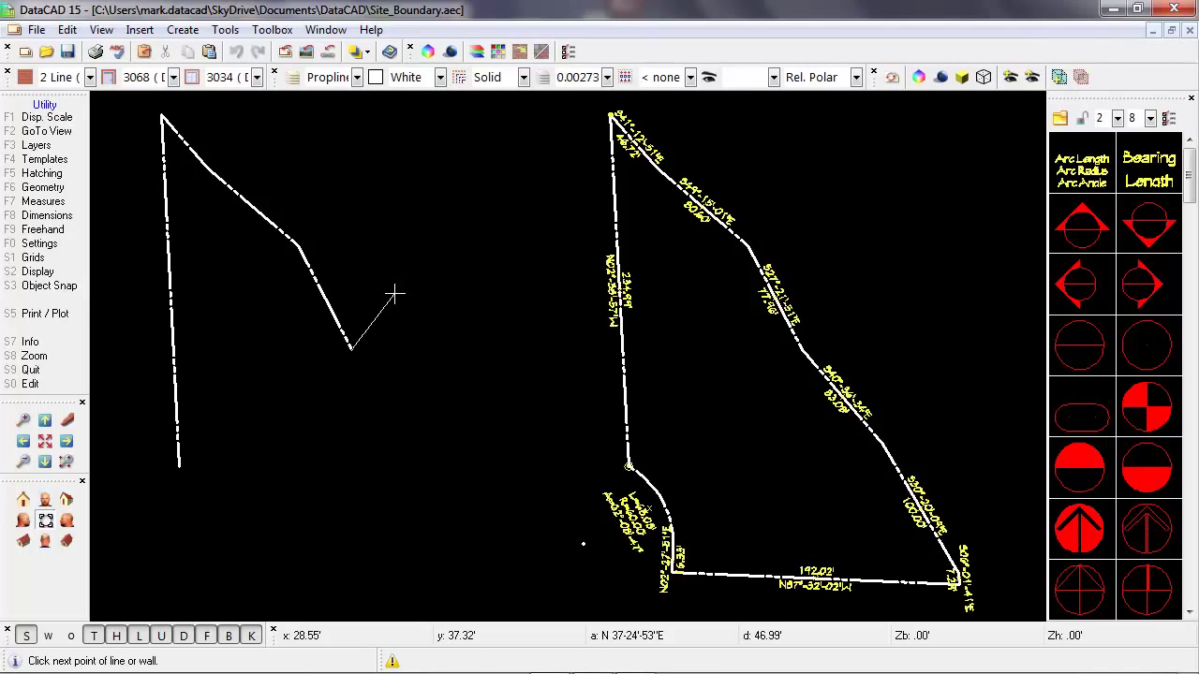
# Add the next boundary segment, 83.08 ft long at bearing s40.36.34e
pyautogui.write('83.0')
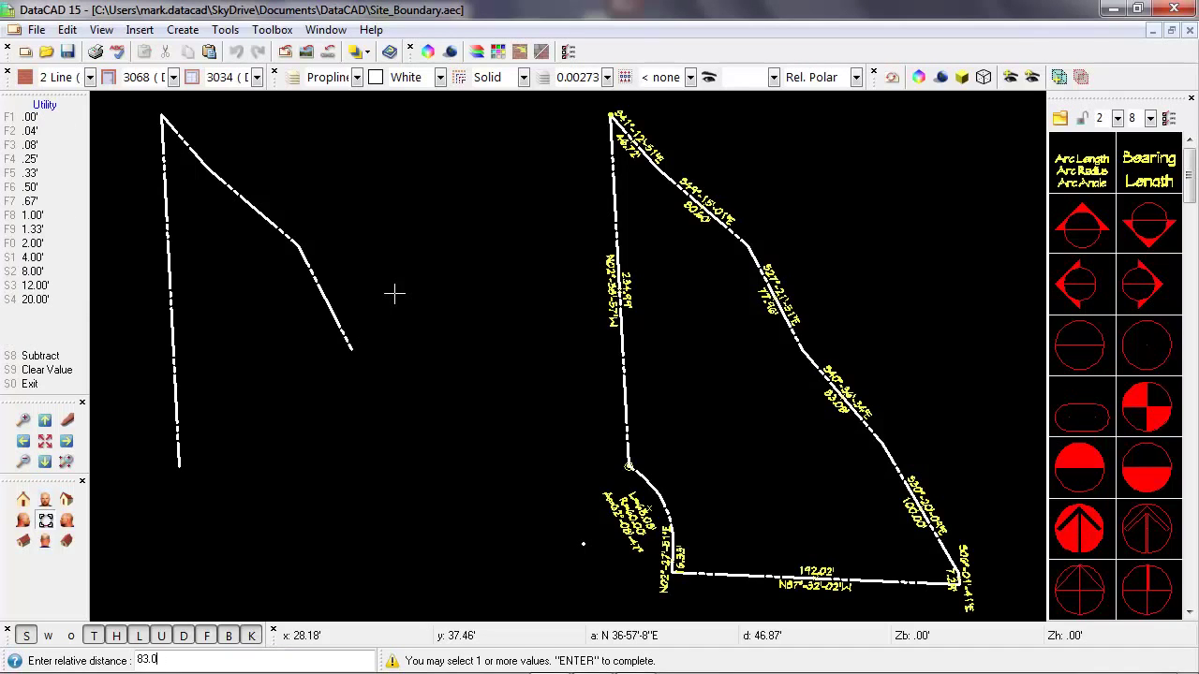
pyautogui.write('8')
pyautogui.press('Return')
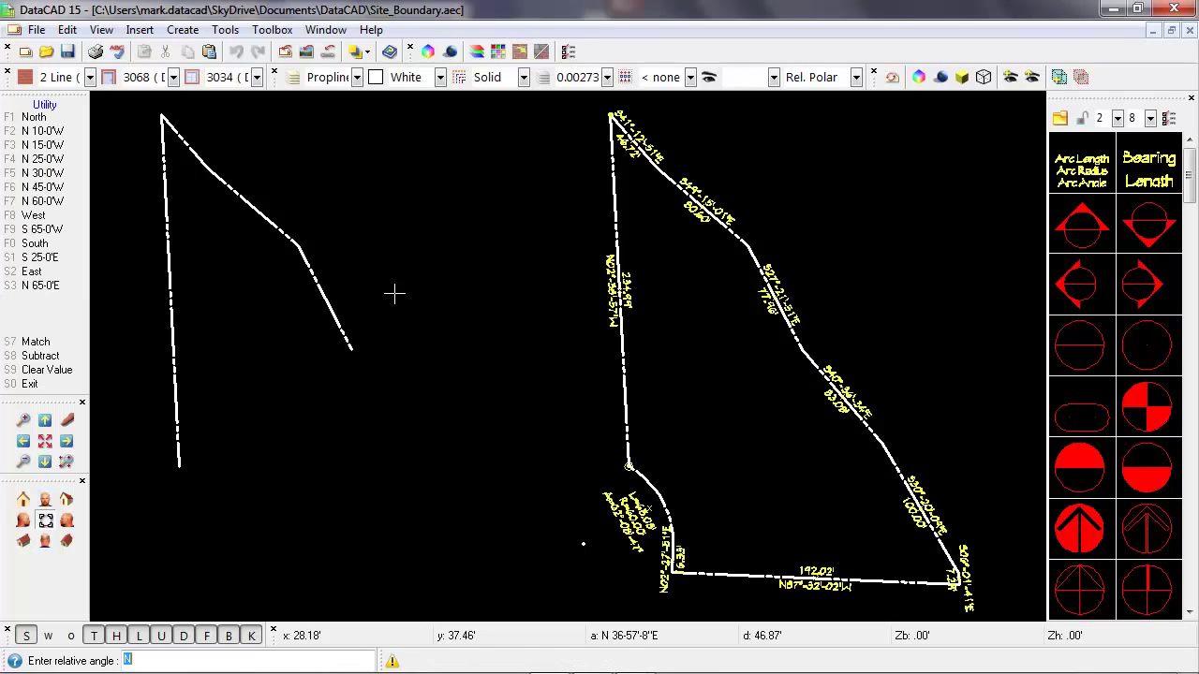
pyautogui.write('s40.36.34e')
pyautogui.press('Return')
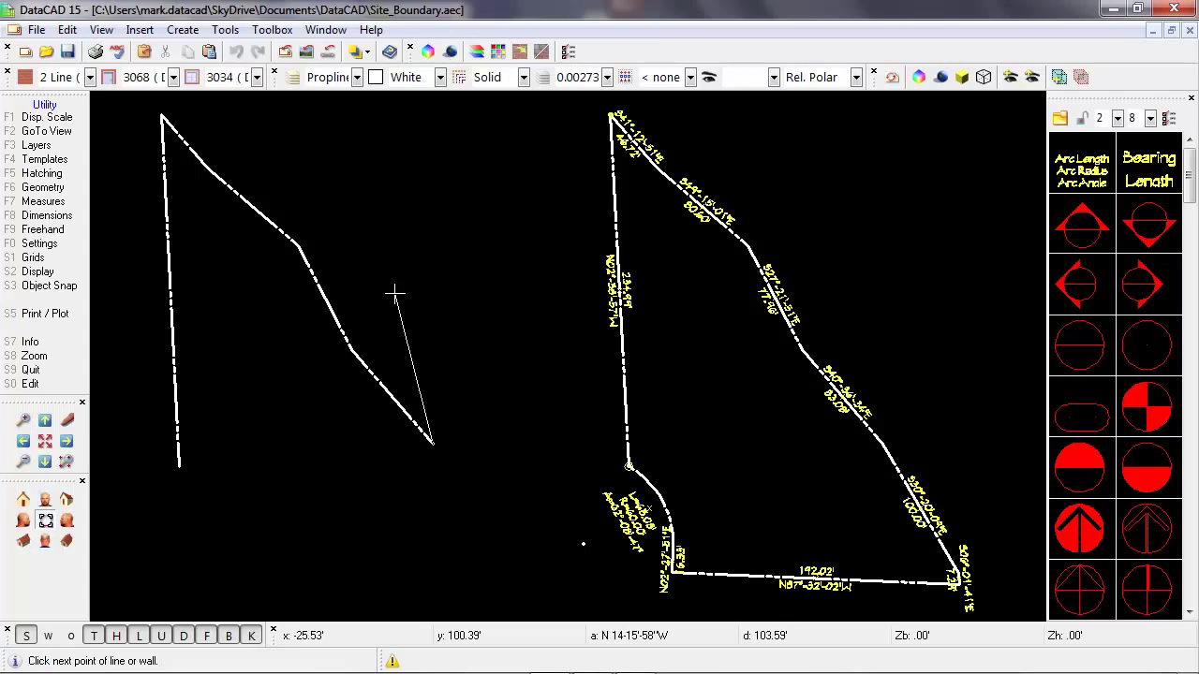
# Extend the boundary toward its southeast corner with a 100 ft segment at bearing s30.20.09e
pyautogui.press('space')
pyautogui.write('100')
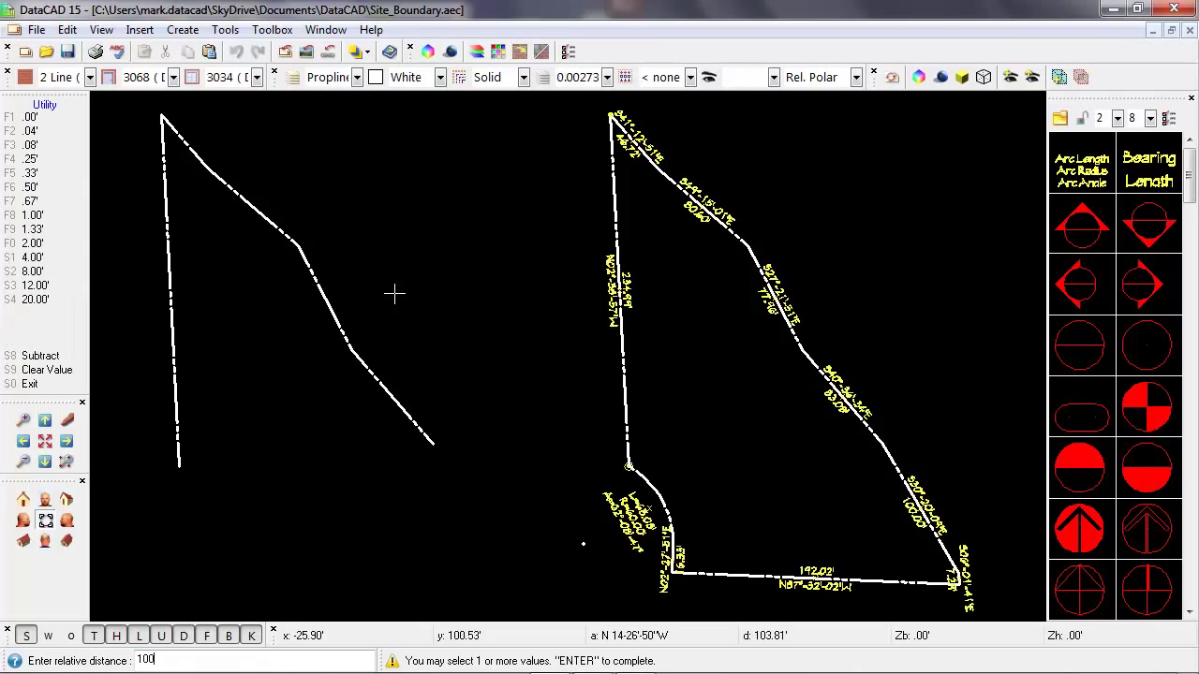
pyautogui.press('Return')
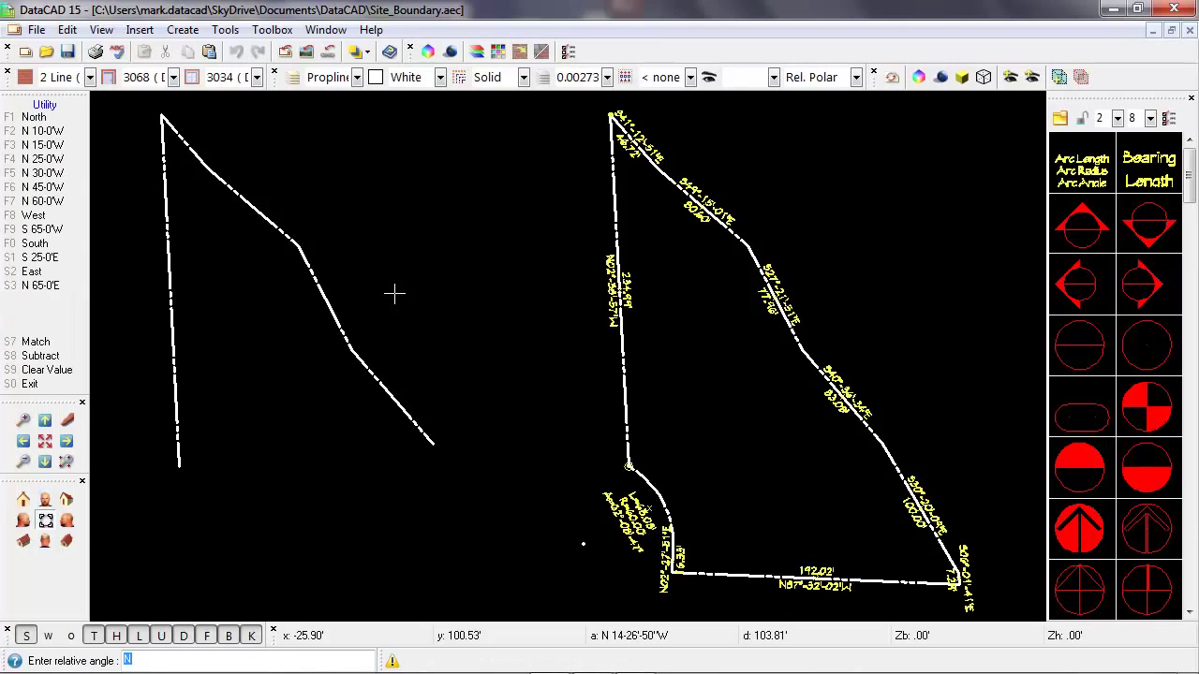
pyautogui.write('s30.20.9e')
pyautogui.press('BackSpace')
pyautogui.press('BackSpace')
pyautogui.write('09')
pyautogui.press('Return')
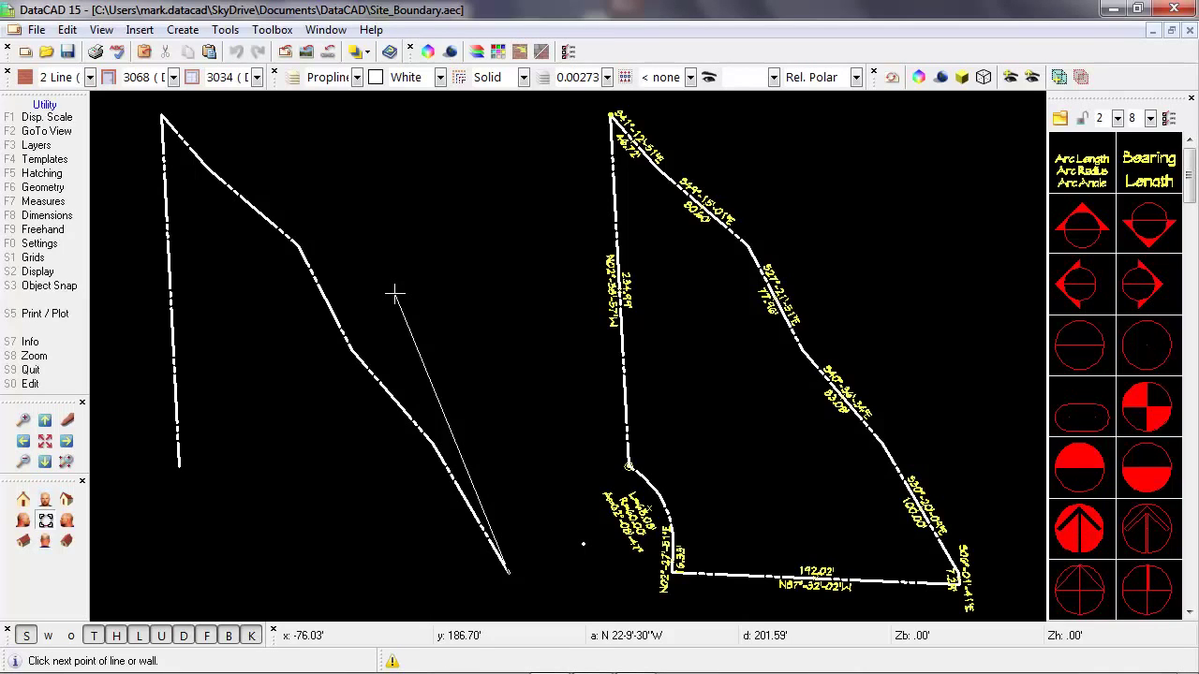
# Add the short southeast boundary segment, 7.29 ft long at bearing s6.1.41e
pyautogui.press('space')
pyautogui.write('7.29')
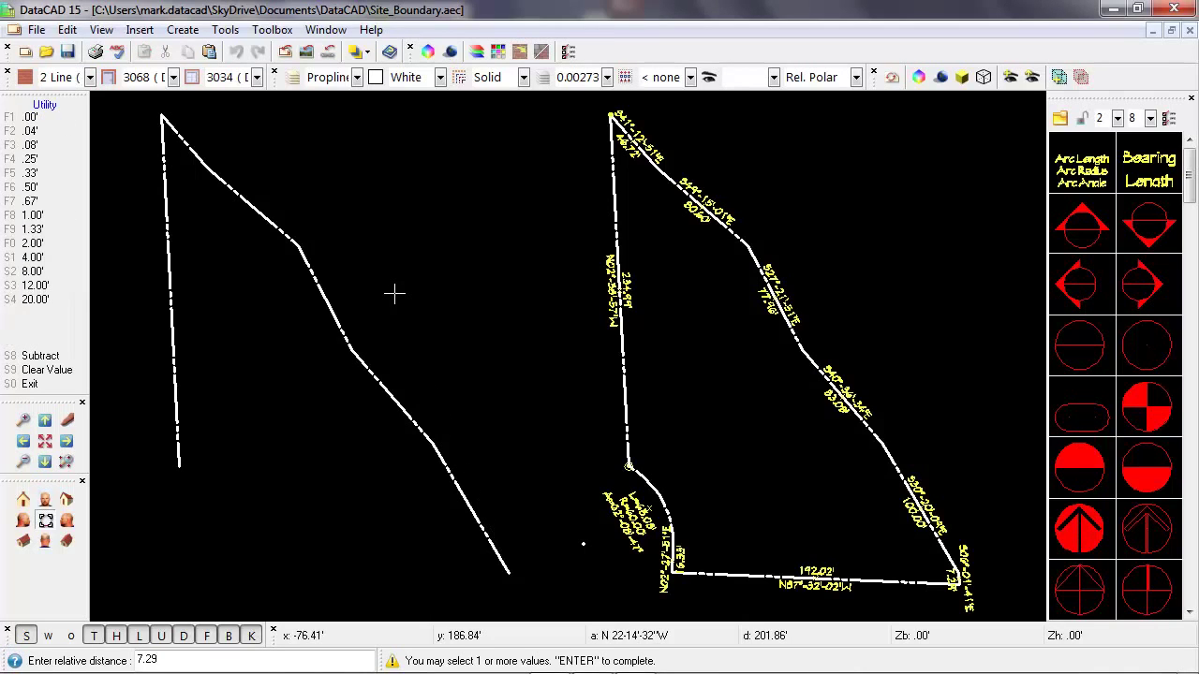
pyautogui.press('Return')
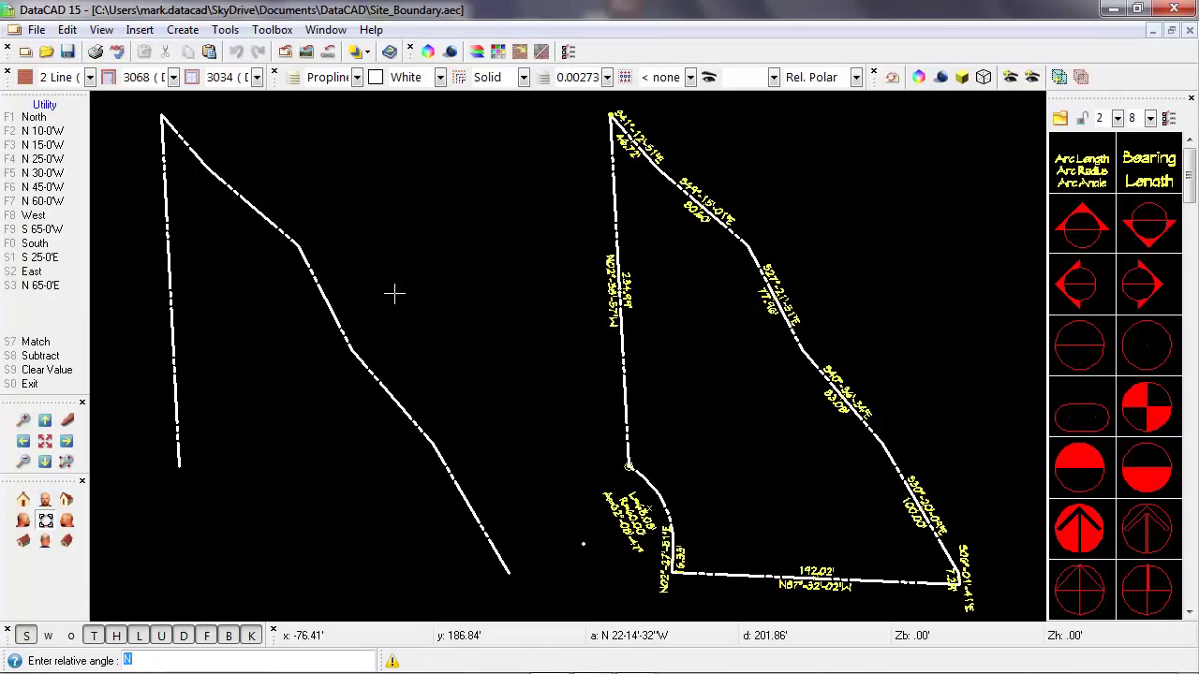
pyautogui.write('s6.1.41e')
pyautogui.press('Return')
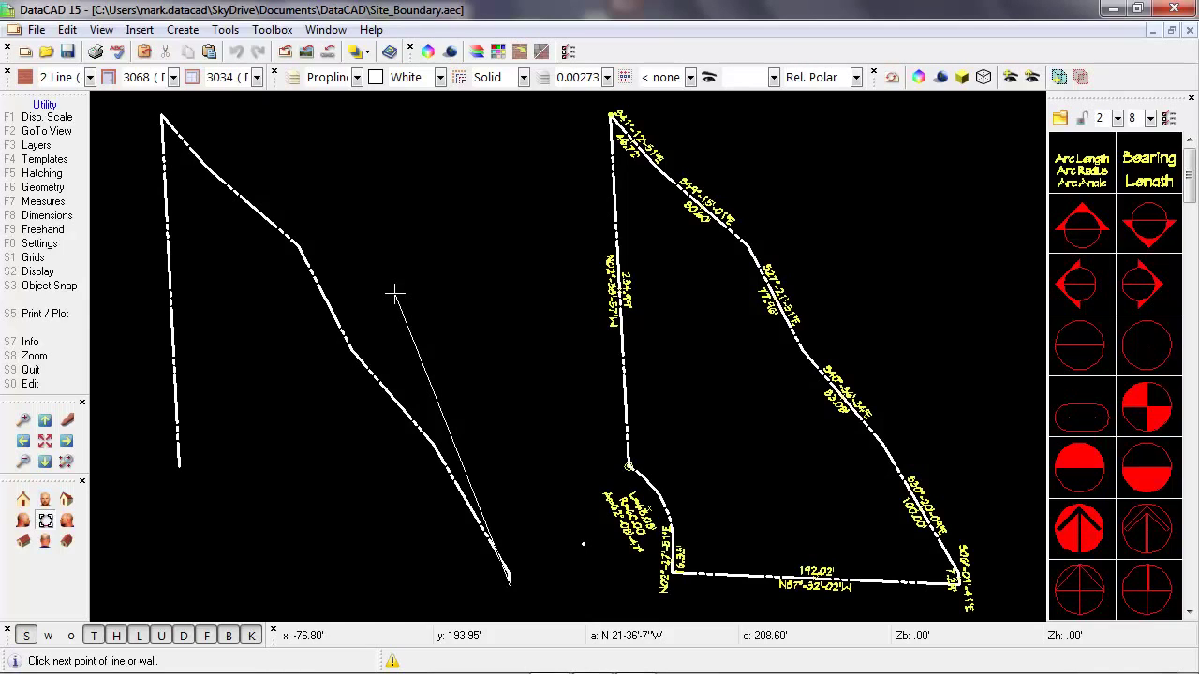
# Try a 192.02 ft southern boundary segment at bearing s87.32.2e from the southeast corner, and erase it
pyautogui.press('space')
pyautogui.write('192')
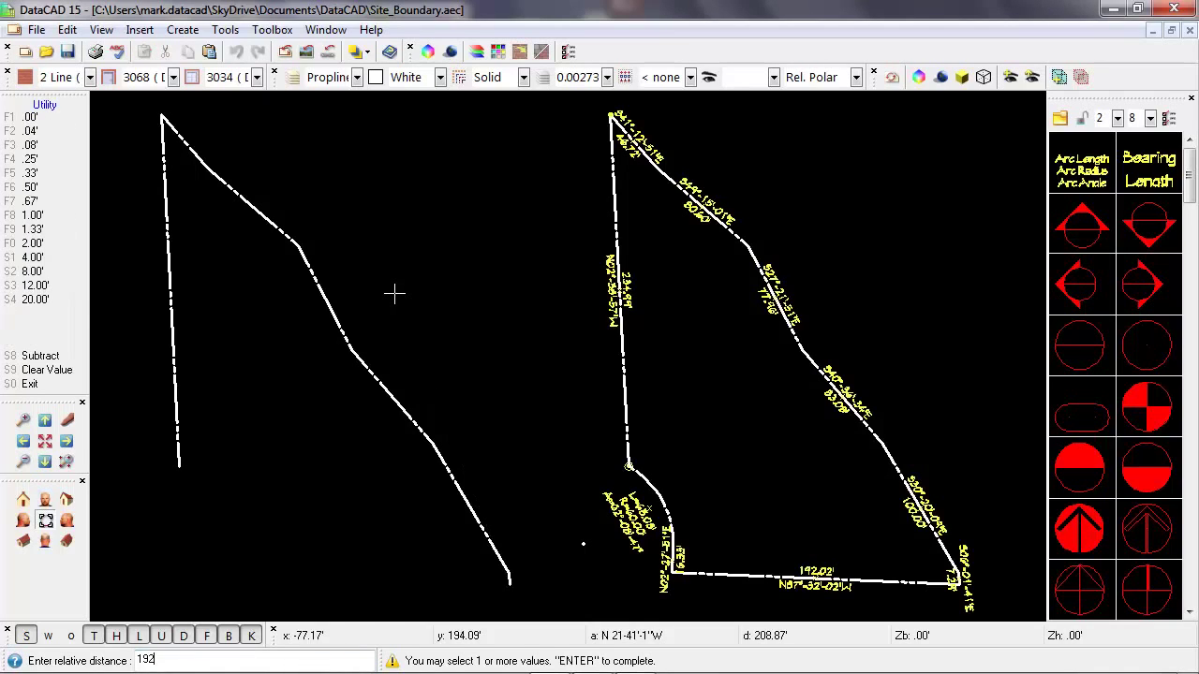
pyautogui.write('.02')
pyautogui.press('Return')
pyautogui.write('s87')
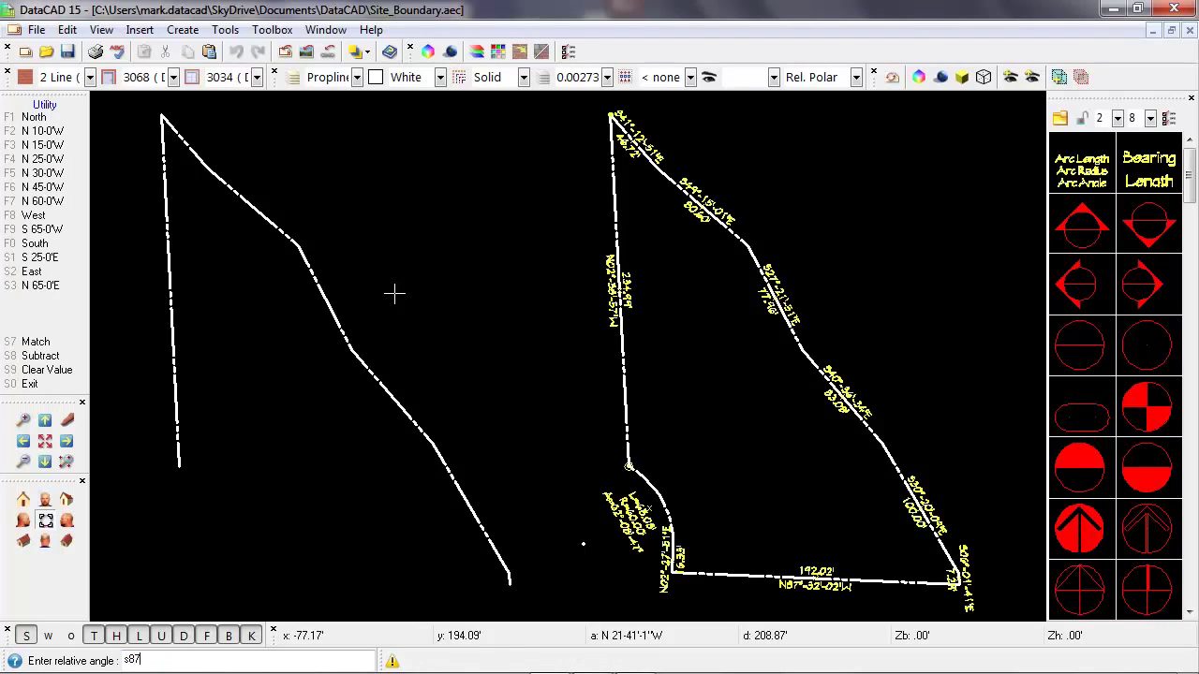
pyautogui.write('.32.2e')
pyautogui.press('Return')
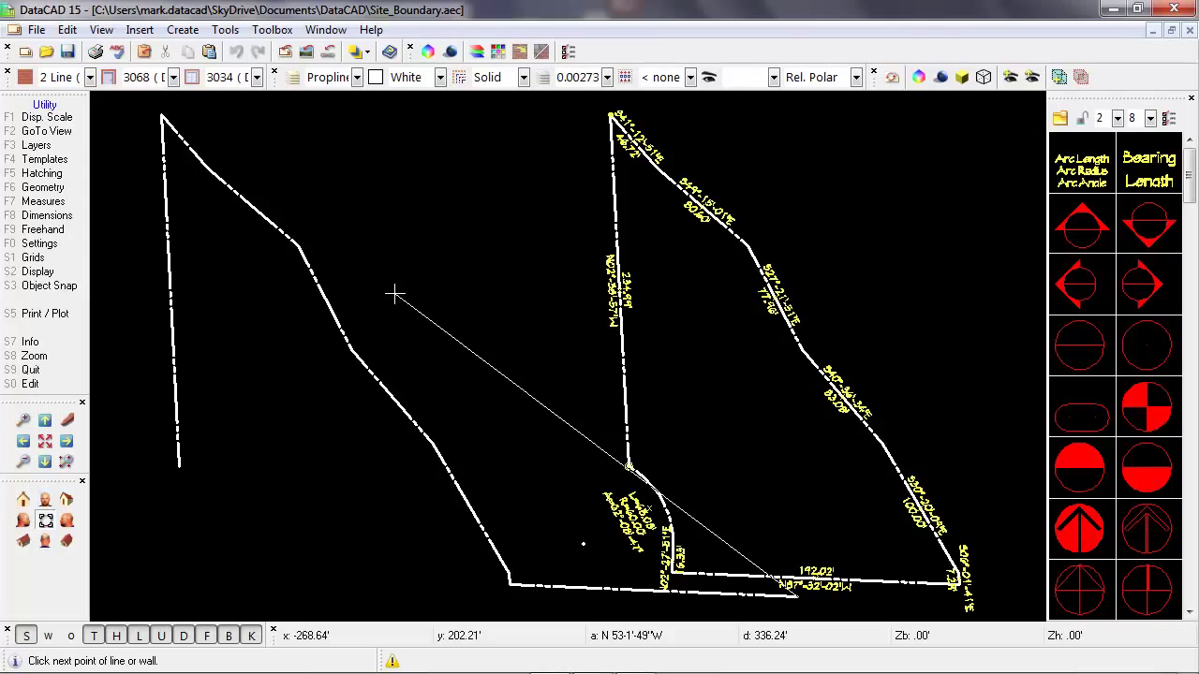
pyautogui.rightClick(395, 296)
pyautogui.press('less')
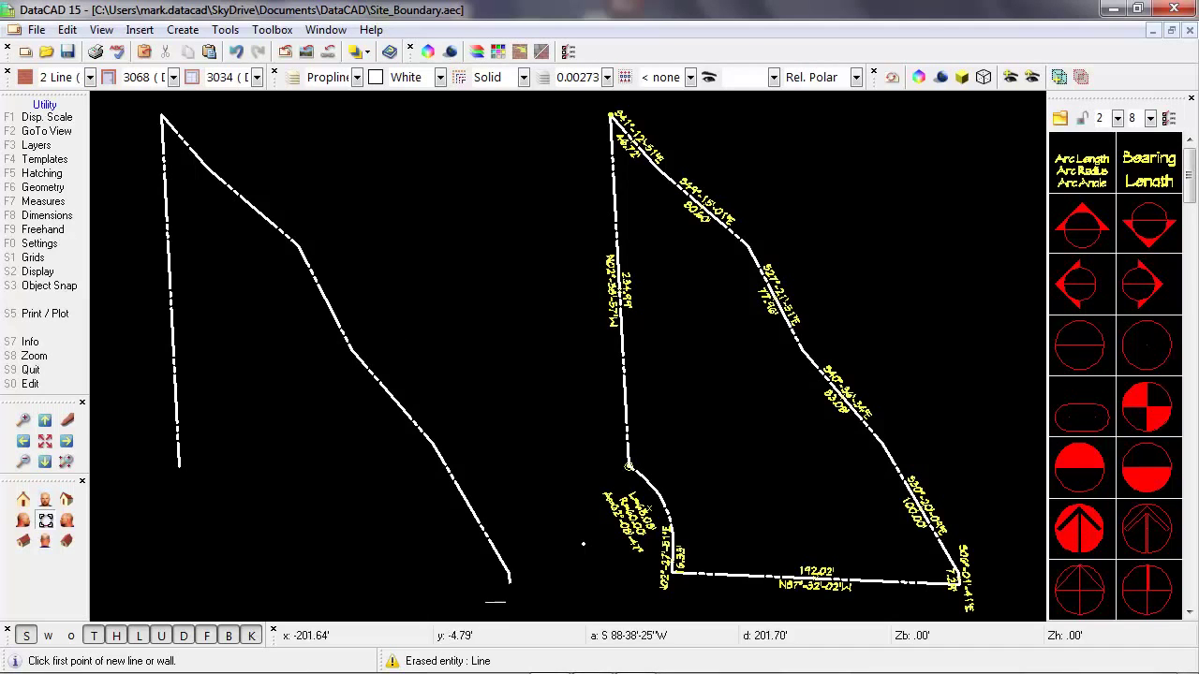
# Draw the southern boundary segment from the southeast corner, 192.02 ft long at bearing n87.32.2w
pyautogui.click(511, 588)
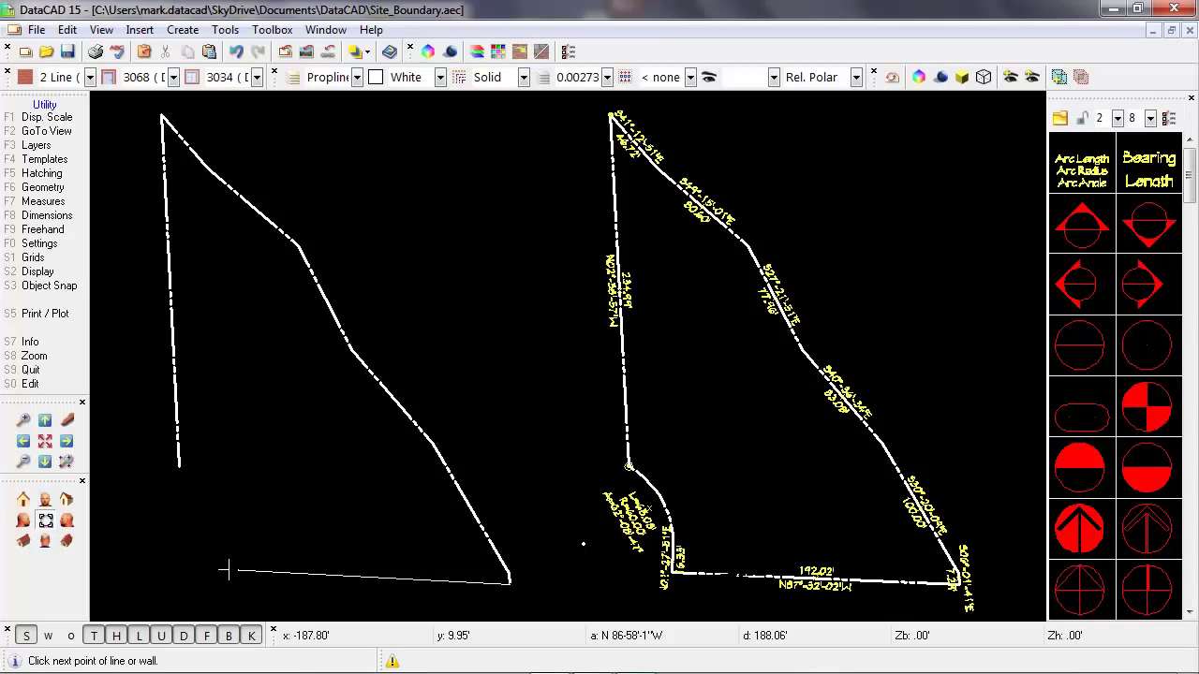
pyautogui.press('space')
pyautogui.write('192')
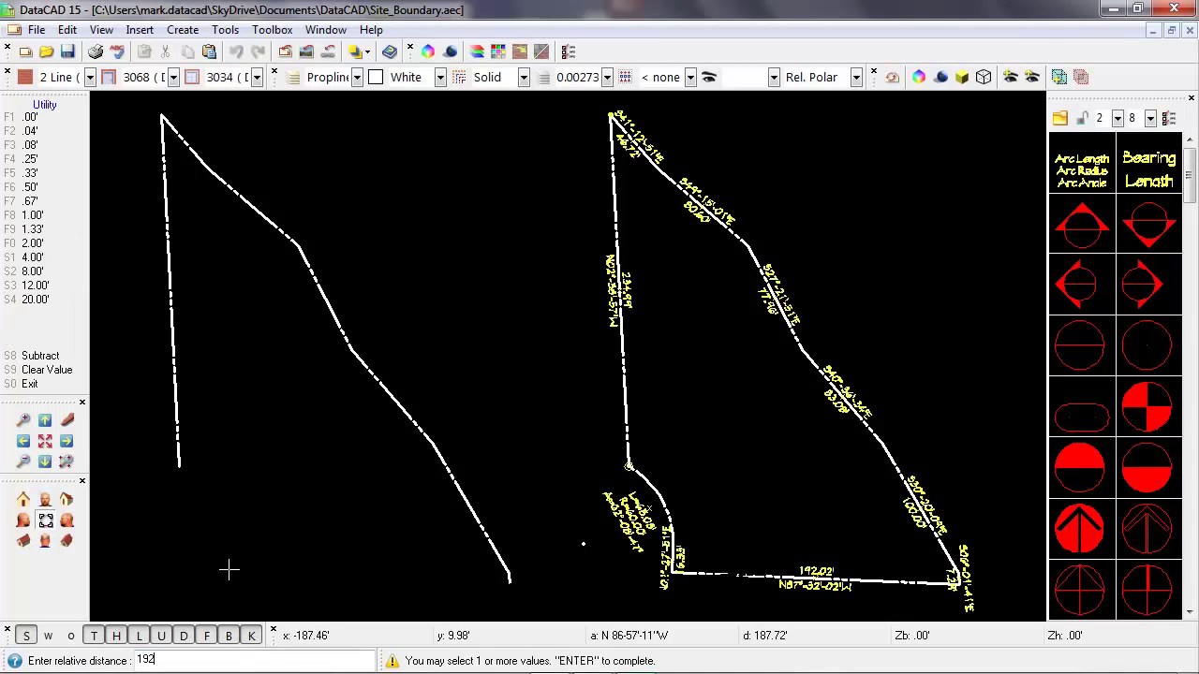
pyautogui.write('.02')
pyautogui.press('Return')
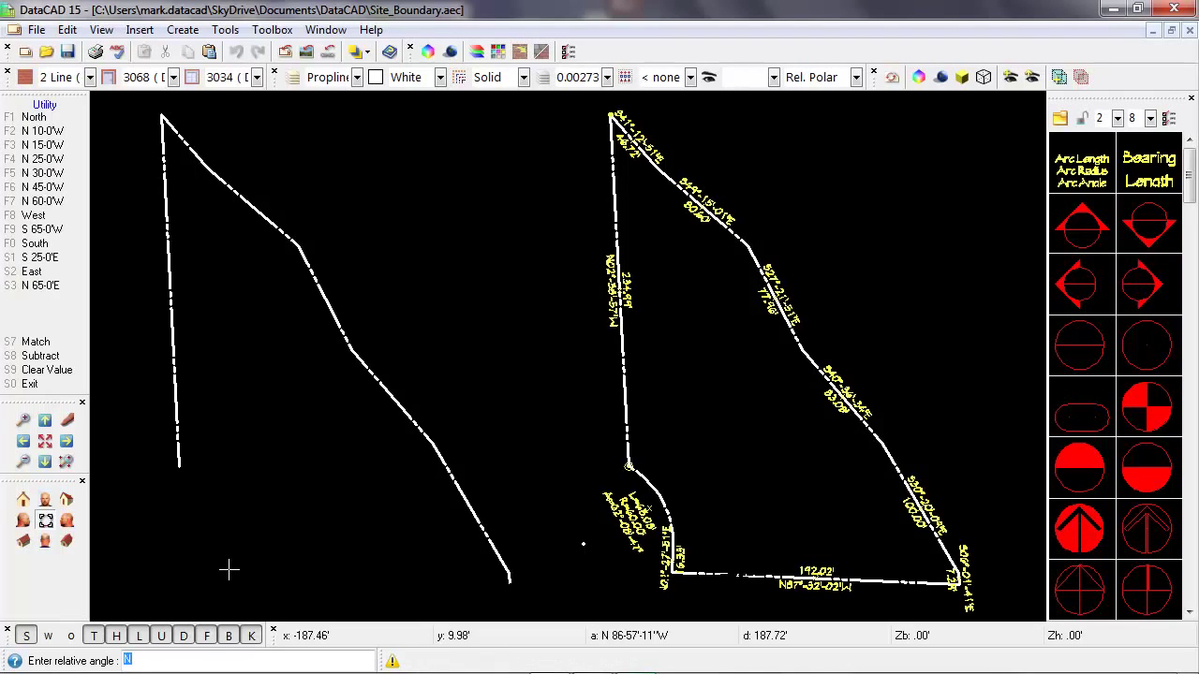
pyautogui.write('n')
pyautogui.write('87')
pyautogui.write('.32')
pyautogui.write('.2')
pyautogui.write('4')
pyautogui.press('Return')
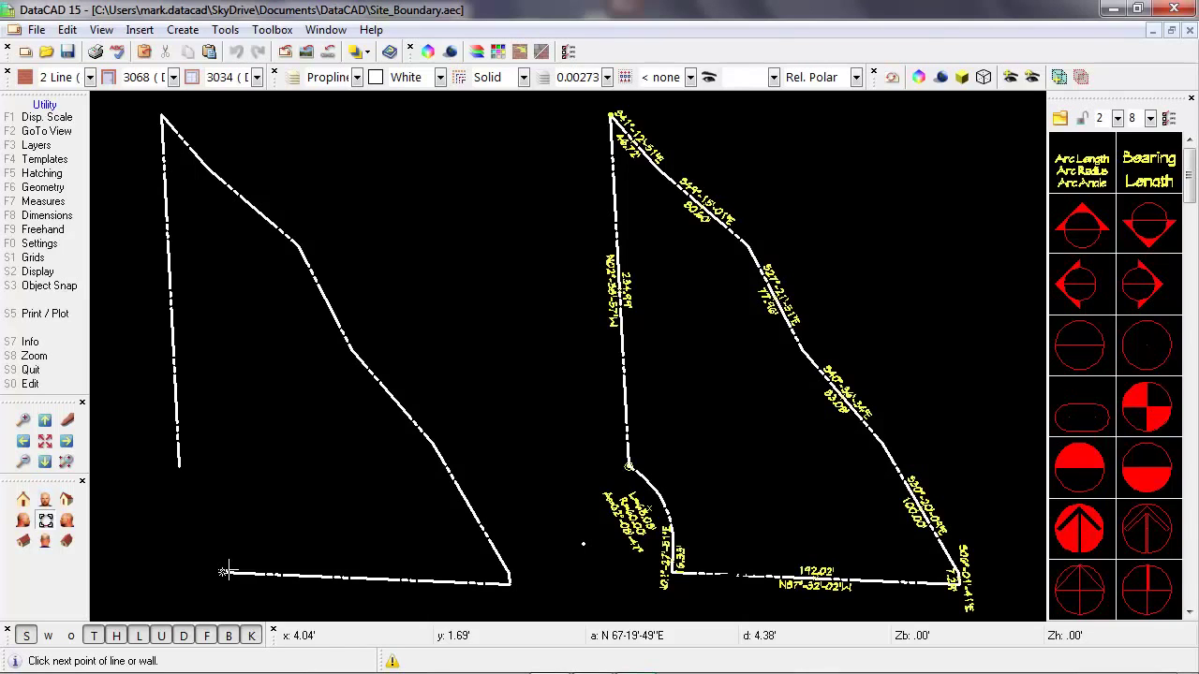
# Add a 16.33 ft segment at bearing n2.27.51e from the west end of the southern boundary and end the line chain
pyautogui.press('space')
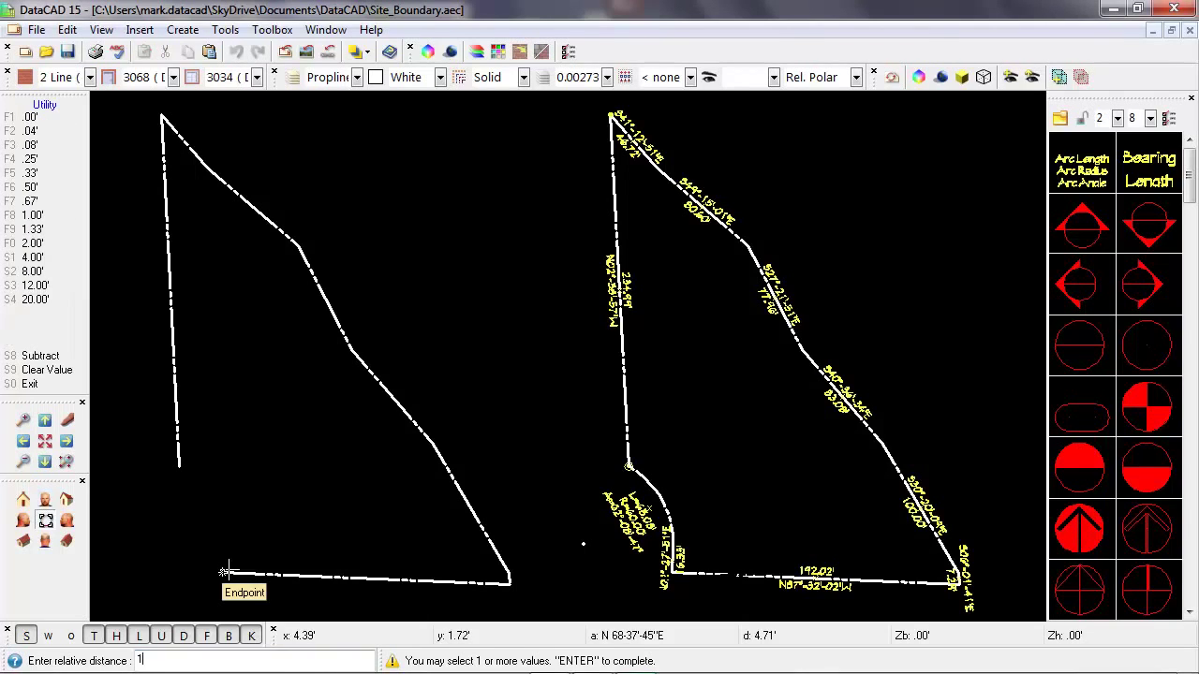
pyautogui.write('16.33')
pyautogui.press('Return')
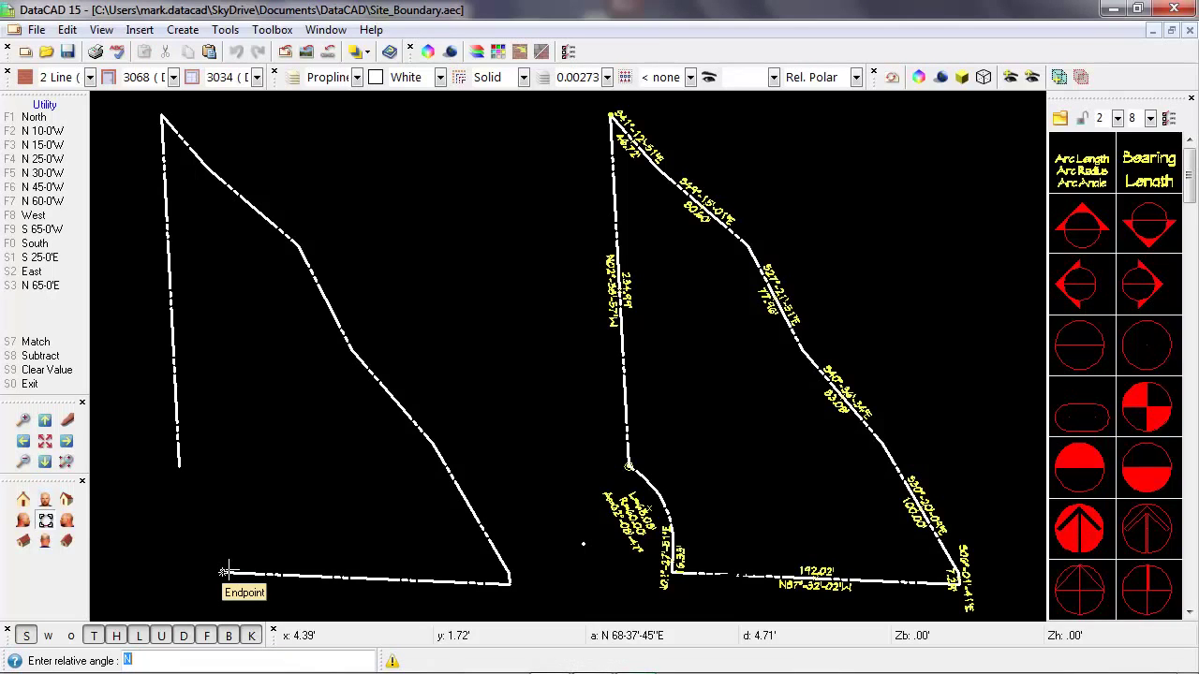
pyautogui.write('n2.27.51e')
pyautogui.press('Return')
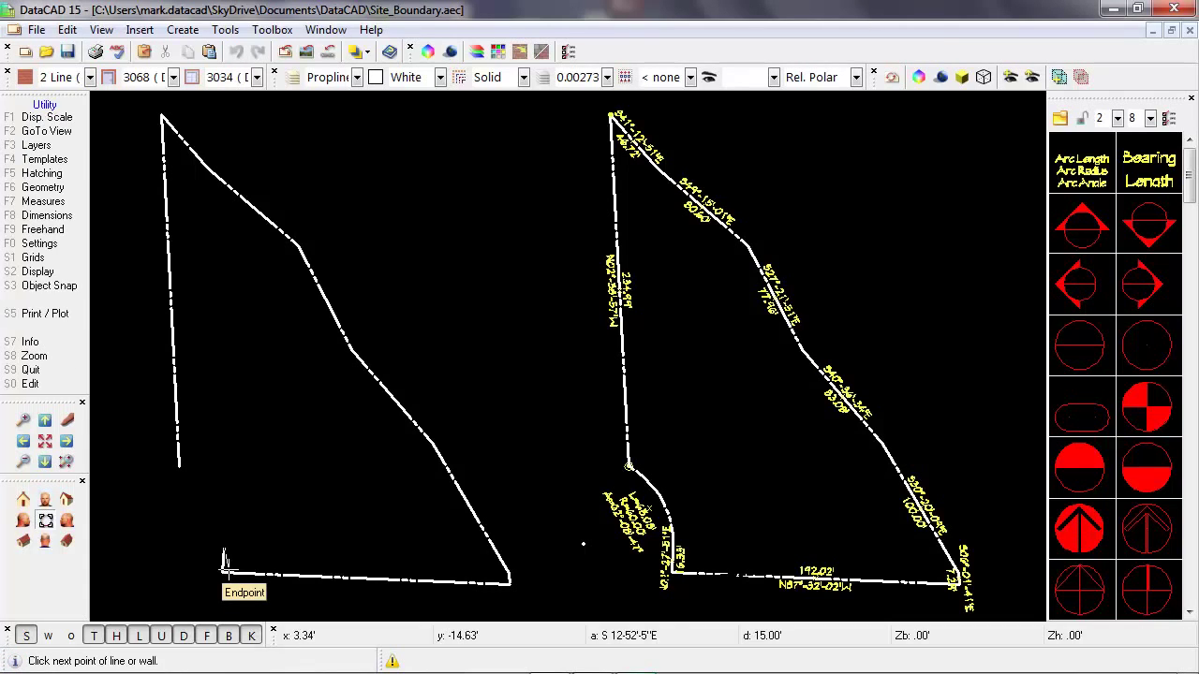
pyautogui.rightClick(197, 511)
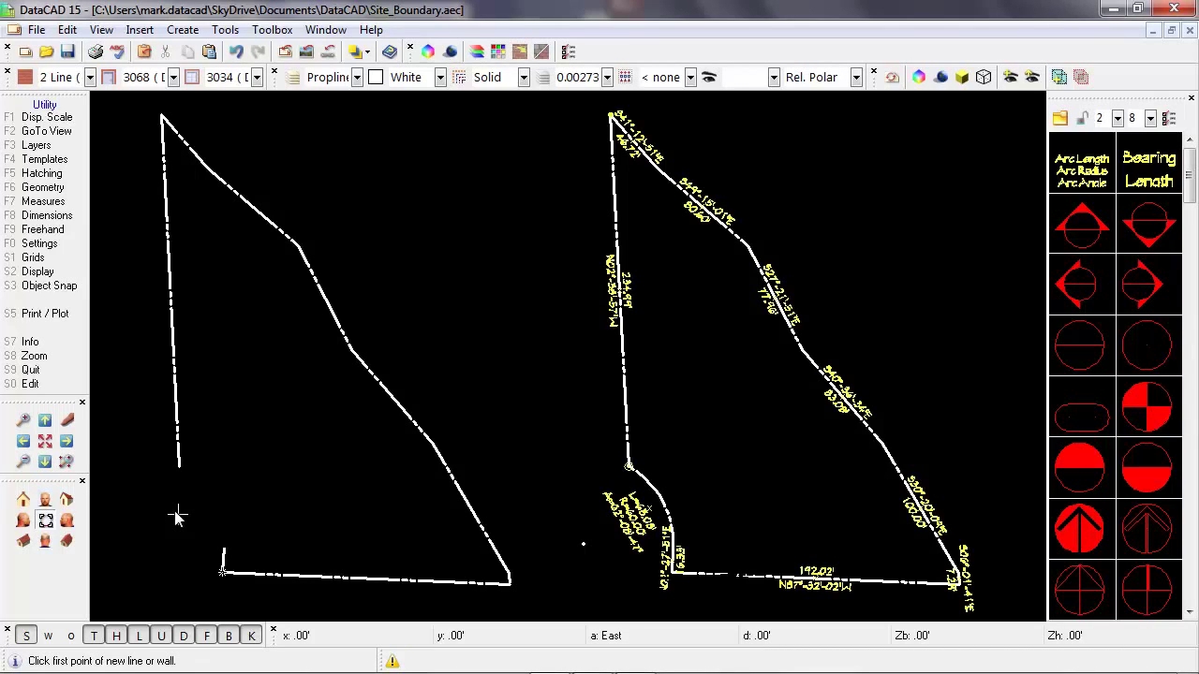
# Start a boundary curve from curve data with arc length 65.08 ft and radius 60 ft, and check its angle
pyautogui.hotkey('alt', 'a')
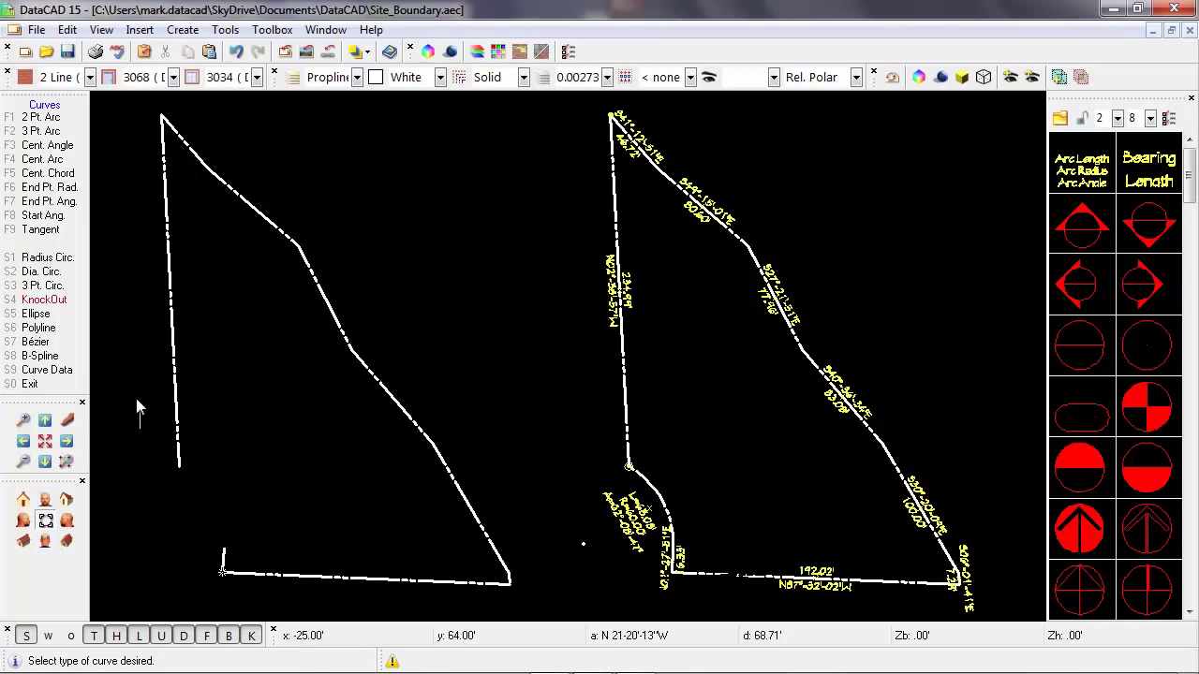
pyautogui.click(79, 376)
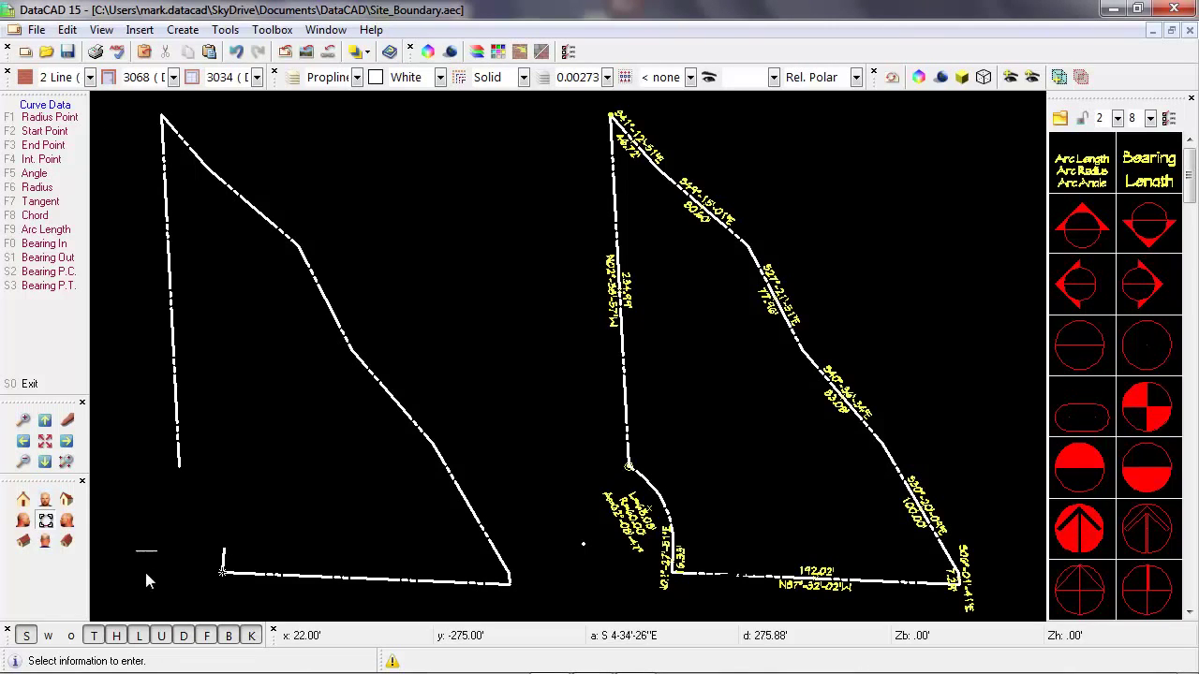
pyautogui.scroll(1, 157, 596)
pyautogui.scroll(4, 159, 597)
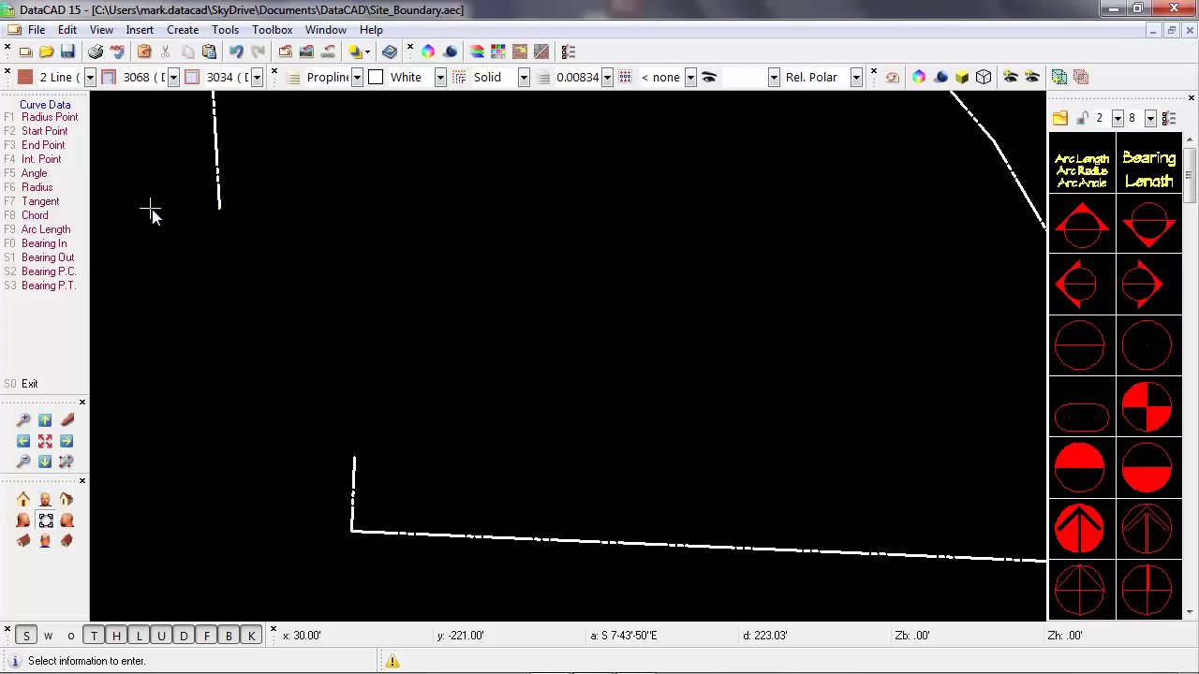
pyautogui.click(63, 231)
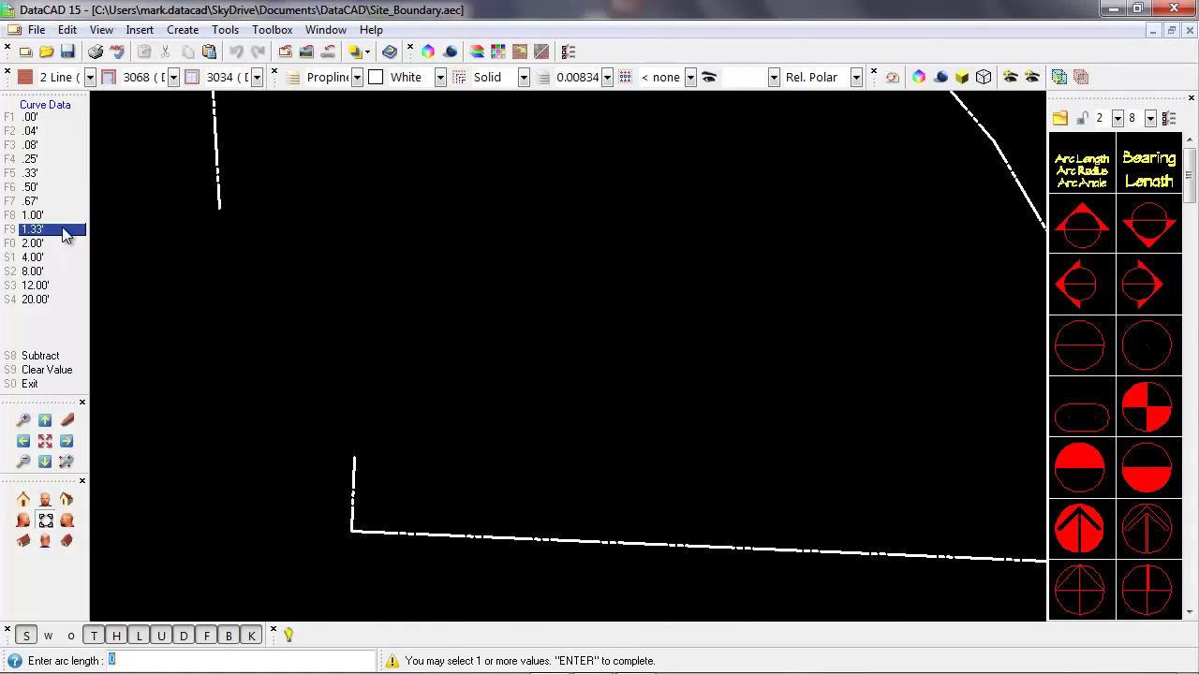
pyautogui.write('65.08')
pyautogui.press('Return')
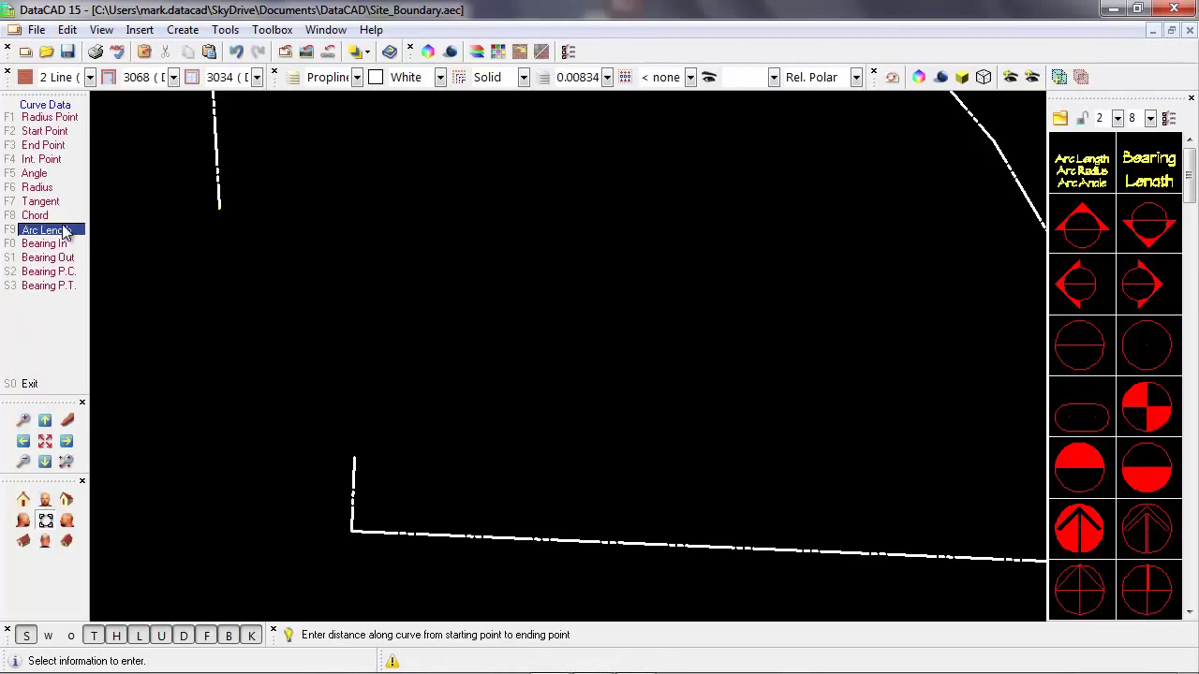
pyautogui.click(37, 188)
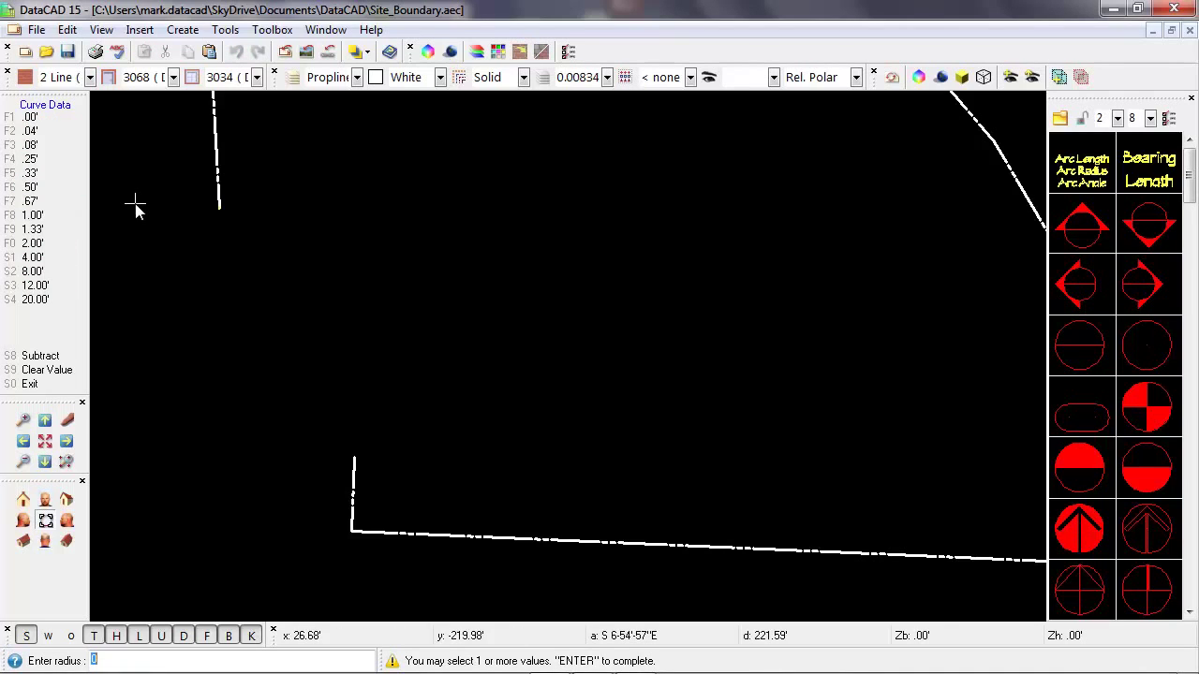
pyautogui.write('60')
pyautogui.press('Return')
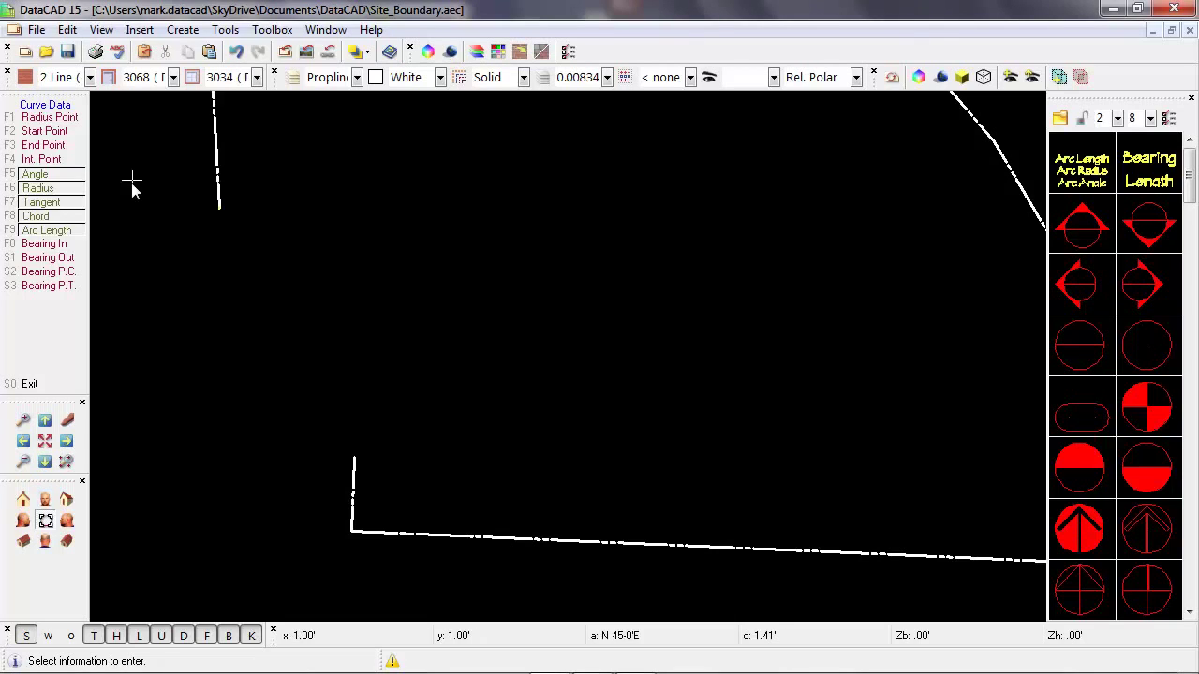
pyautogui.click(80, 177)
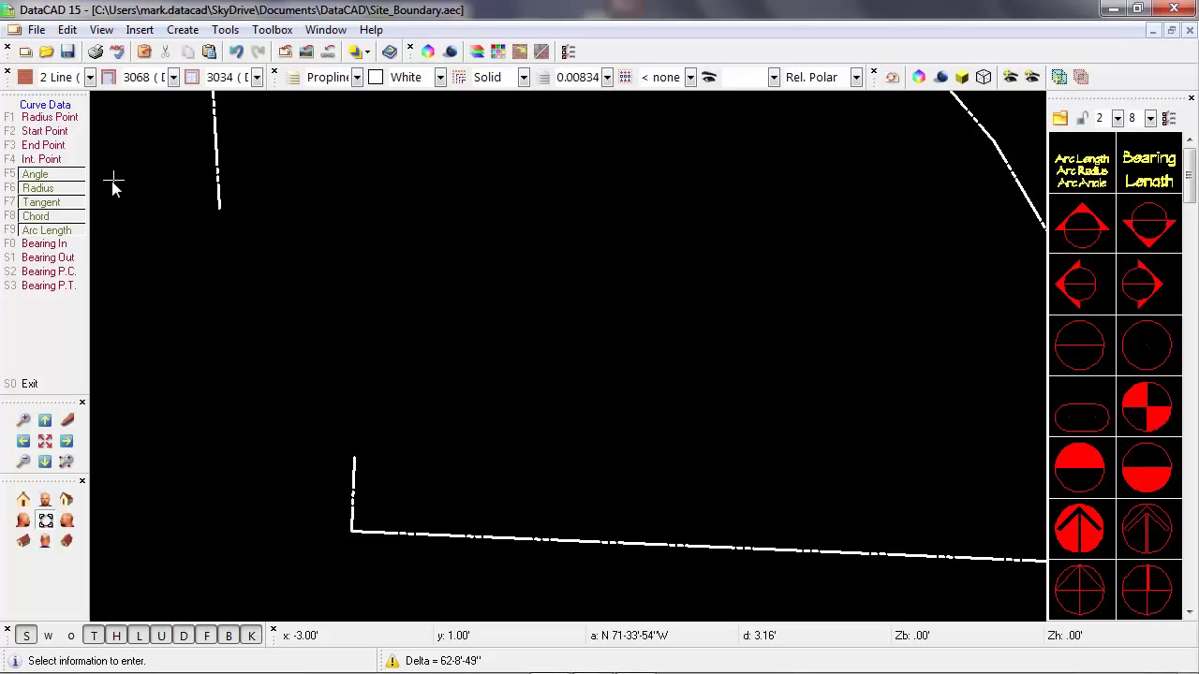
# Add the curve starting at the south end of the west boundary line with a bearing out of s2.27.51w
pyautogui.click(75, 132)
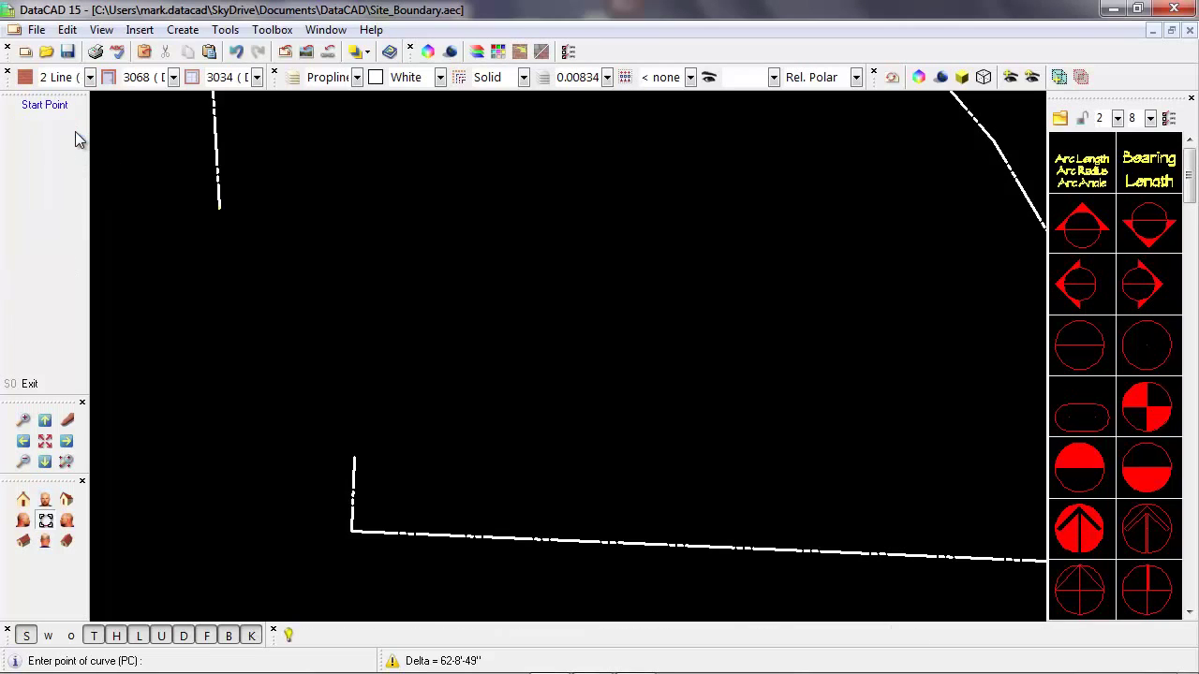
pyautogui.click(219, 216)
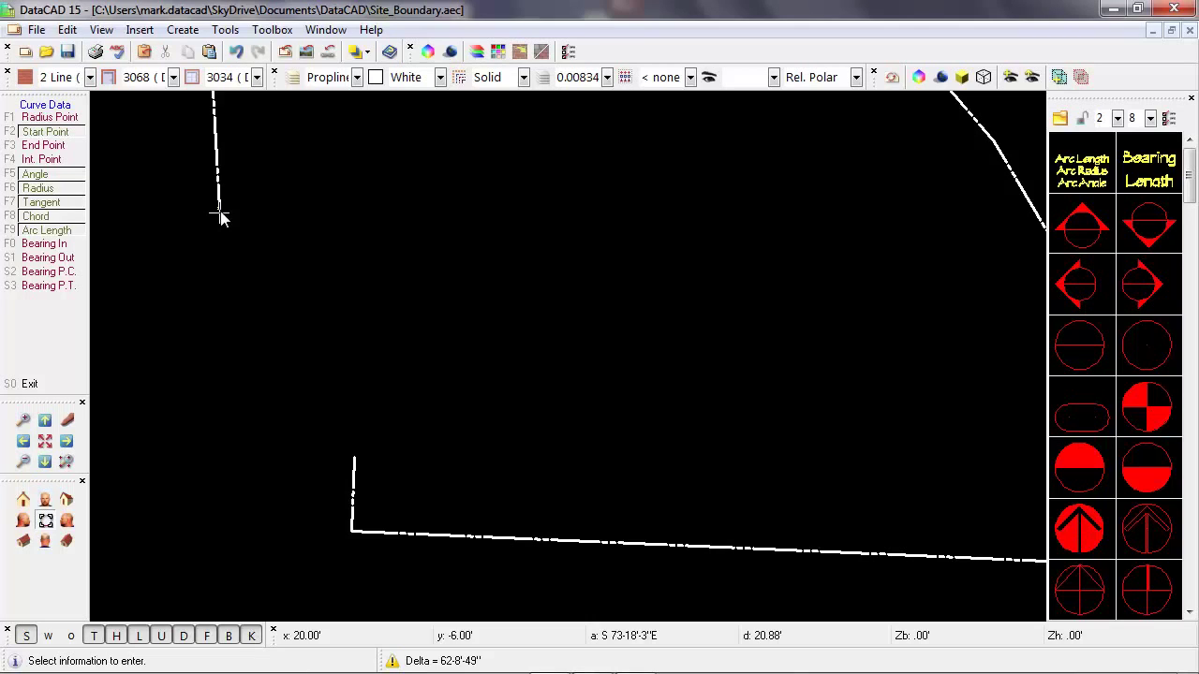
pyautogui.click(219, 217)
pyautogui.click(73, 261)
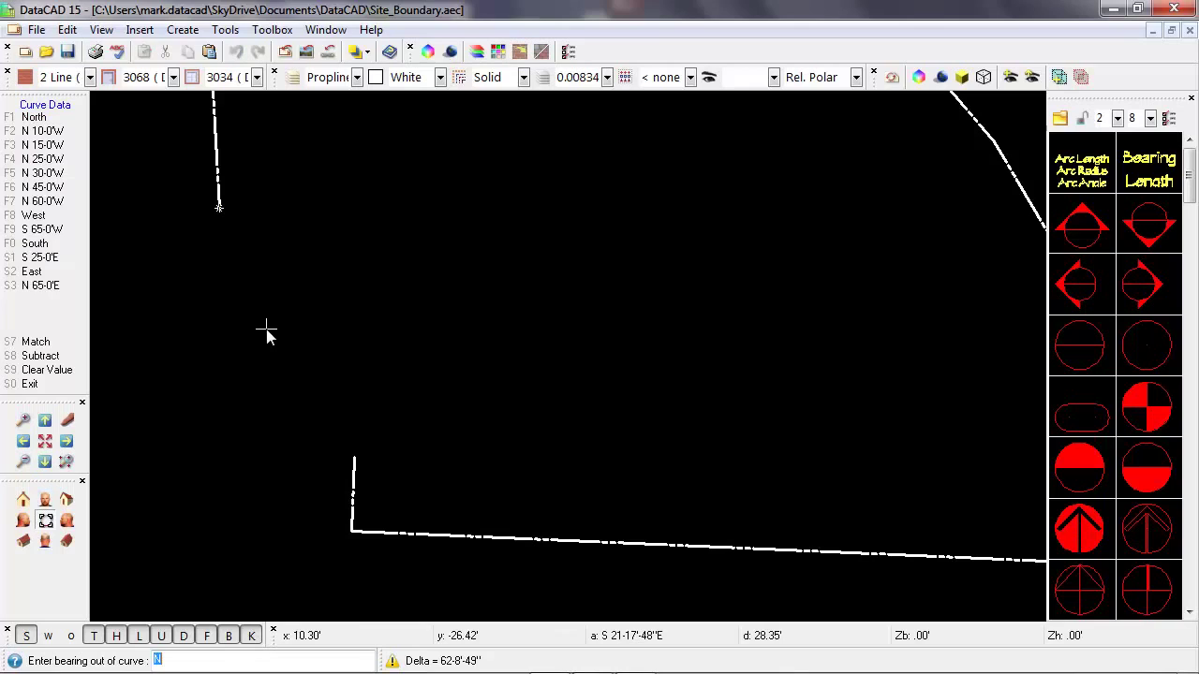
pyautogui.write('s2.27.51w')
pyautogui.press('Return')
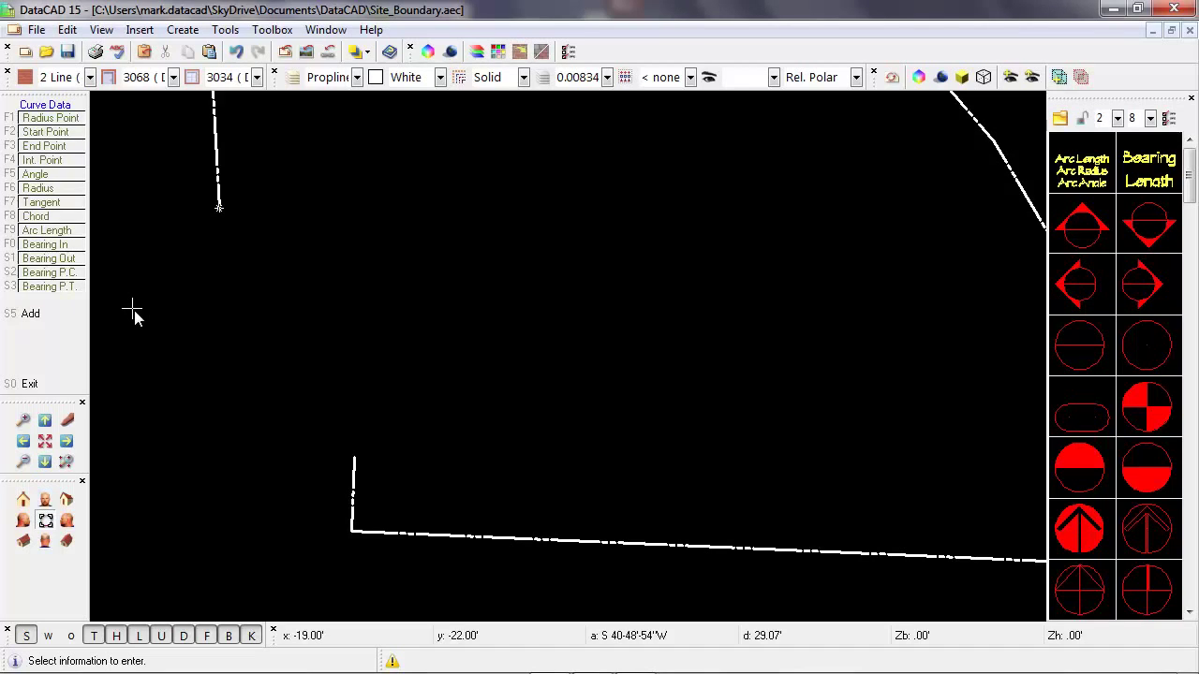
pyautogui.click(52, 319)
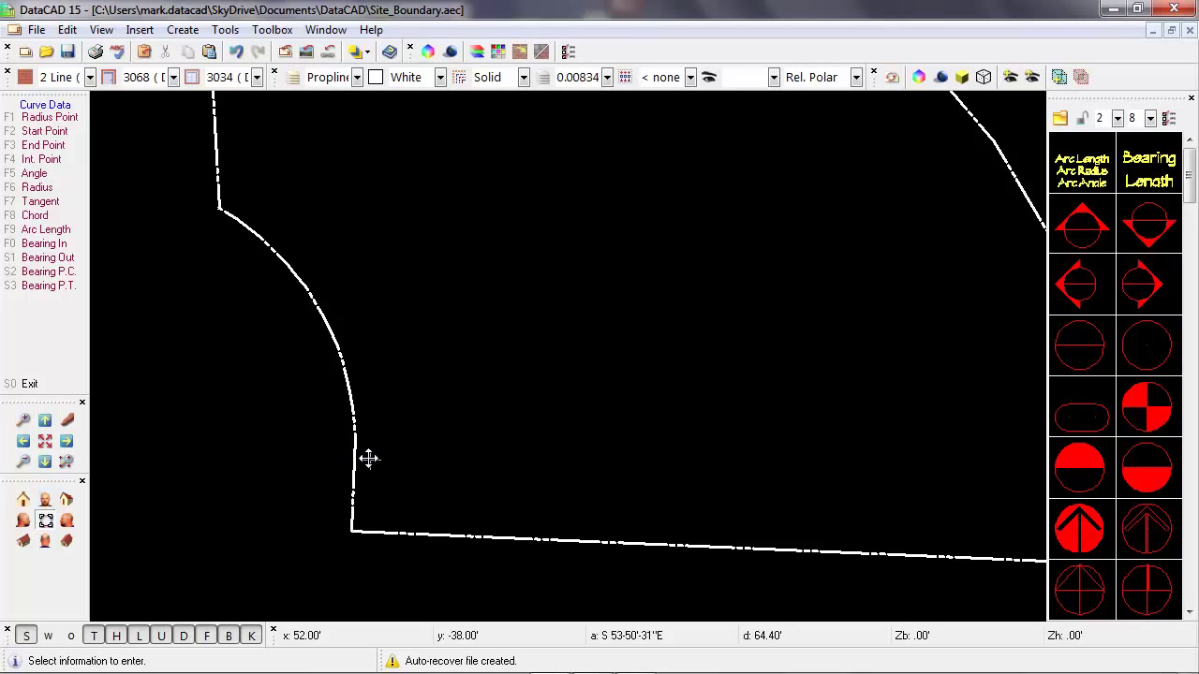
# Examine at high magnification, with snapping turned off, how closely the curve meets the end of the 16.33 ft segment
pyautogui.scroll(5, 368, 458)
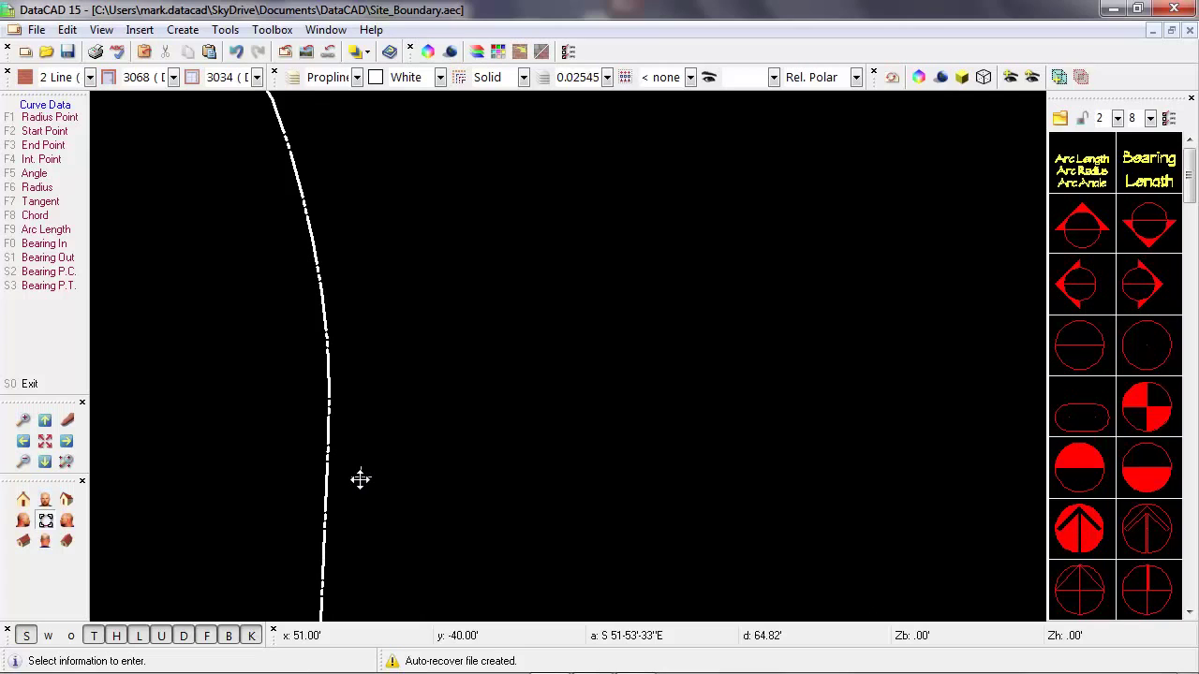
pyautogui.scroll(4, 340, 478)
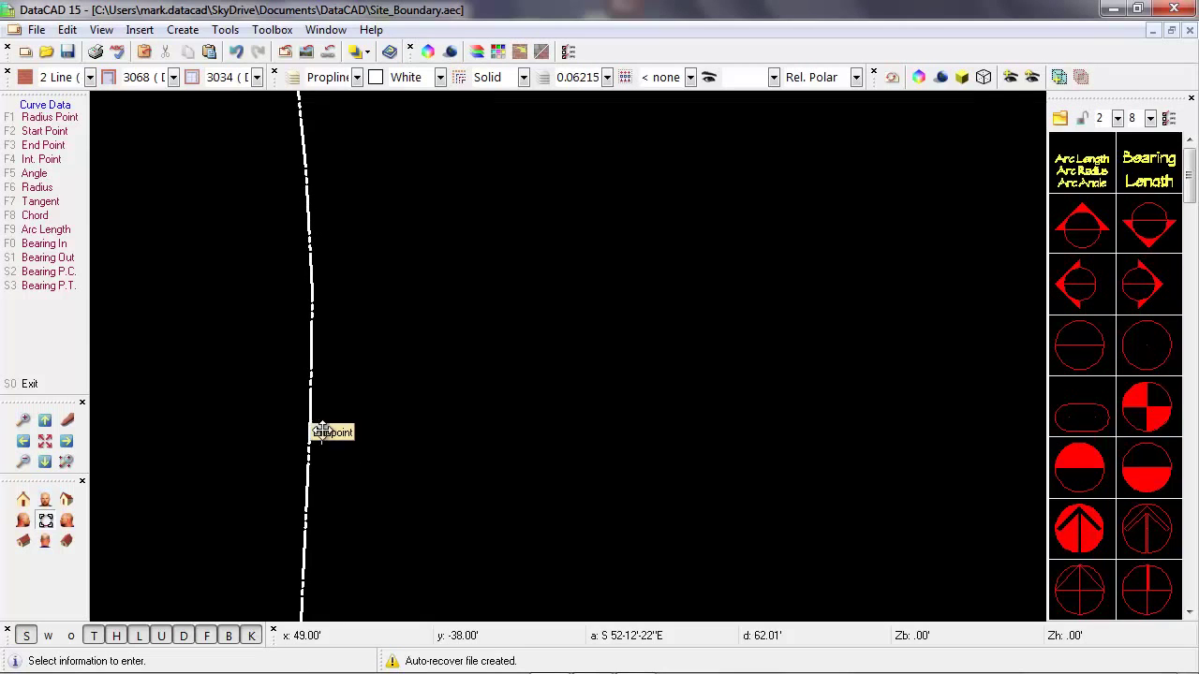
pyautogui.scroll(3, 321, 431)
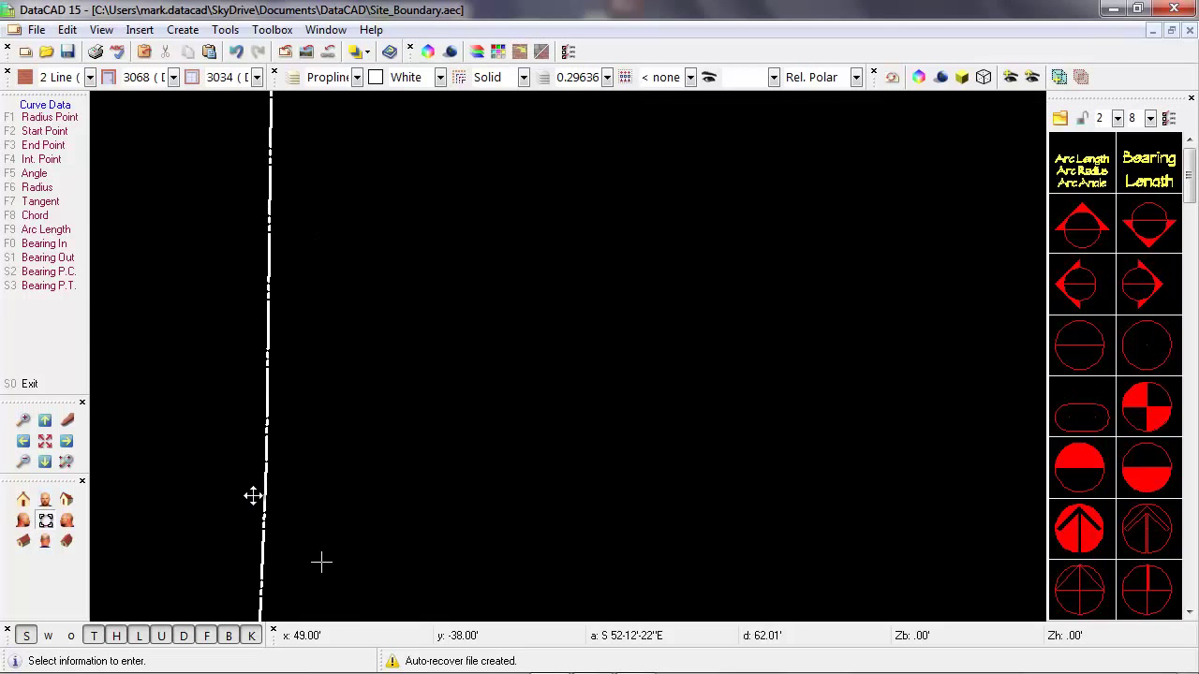
pyautogui.press('s')
pyautogui.scroll(2, 270, 462)
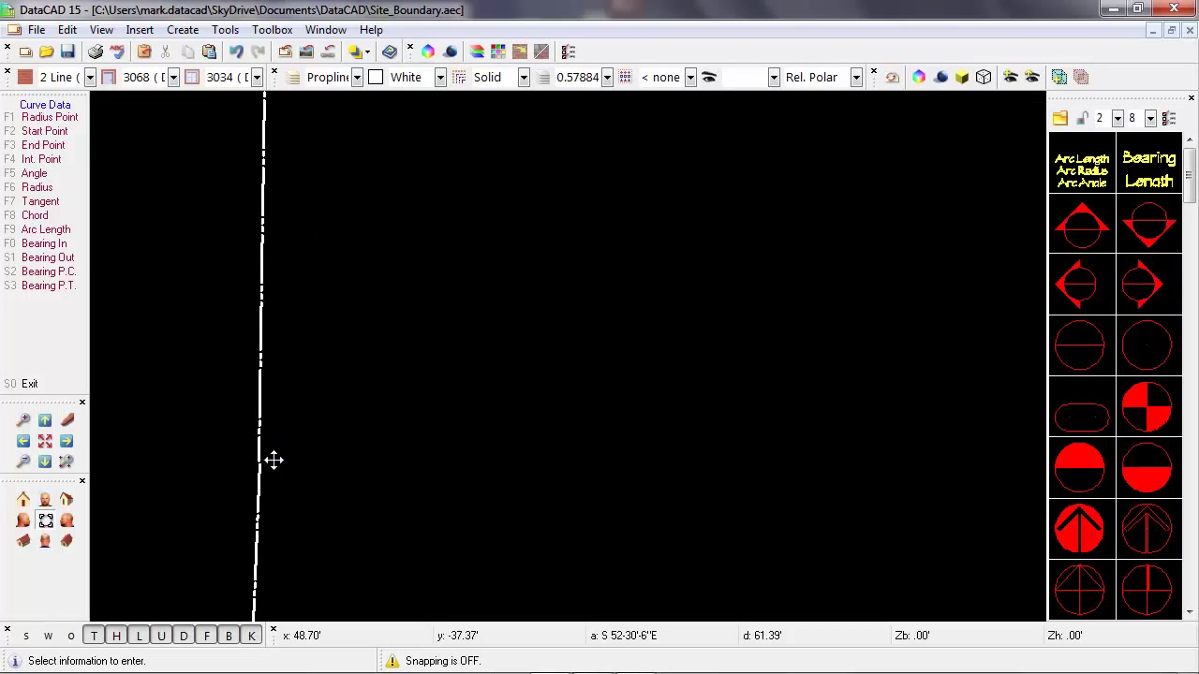
pyautogui.scroll(2, 248, 466)
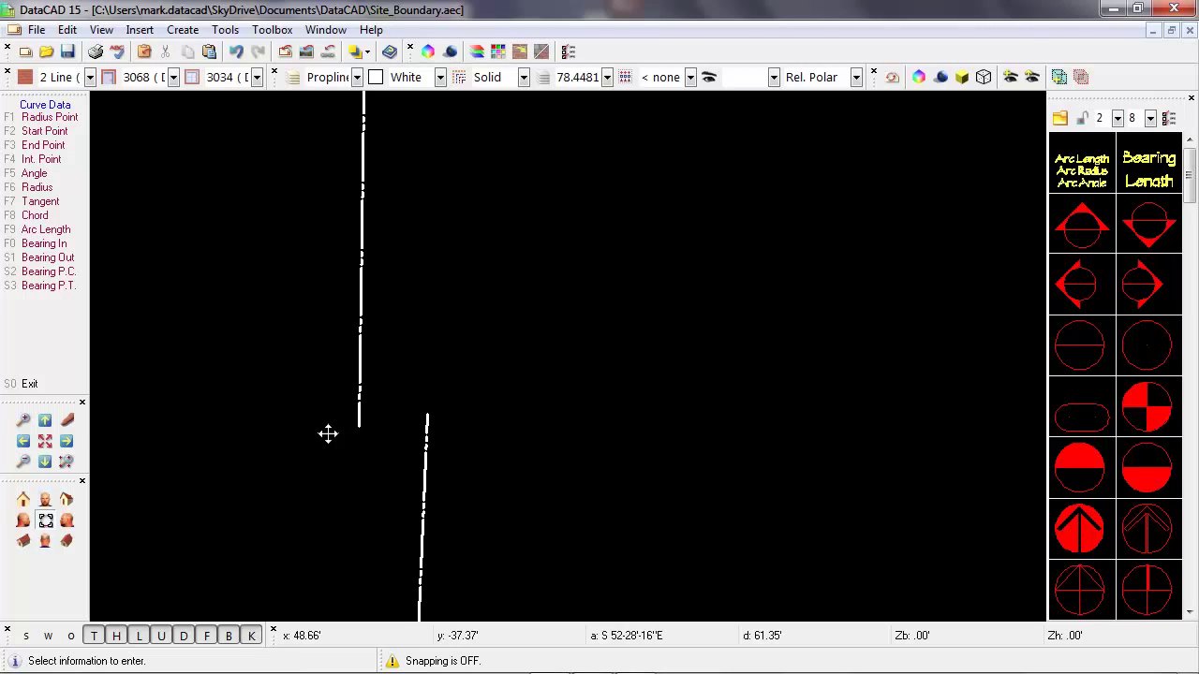
pyautogui.scroll(-4, 374, 422)
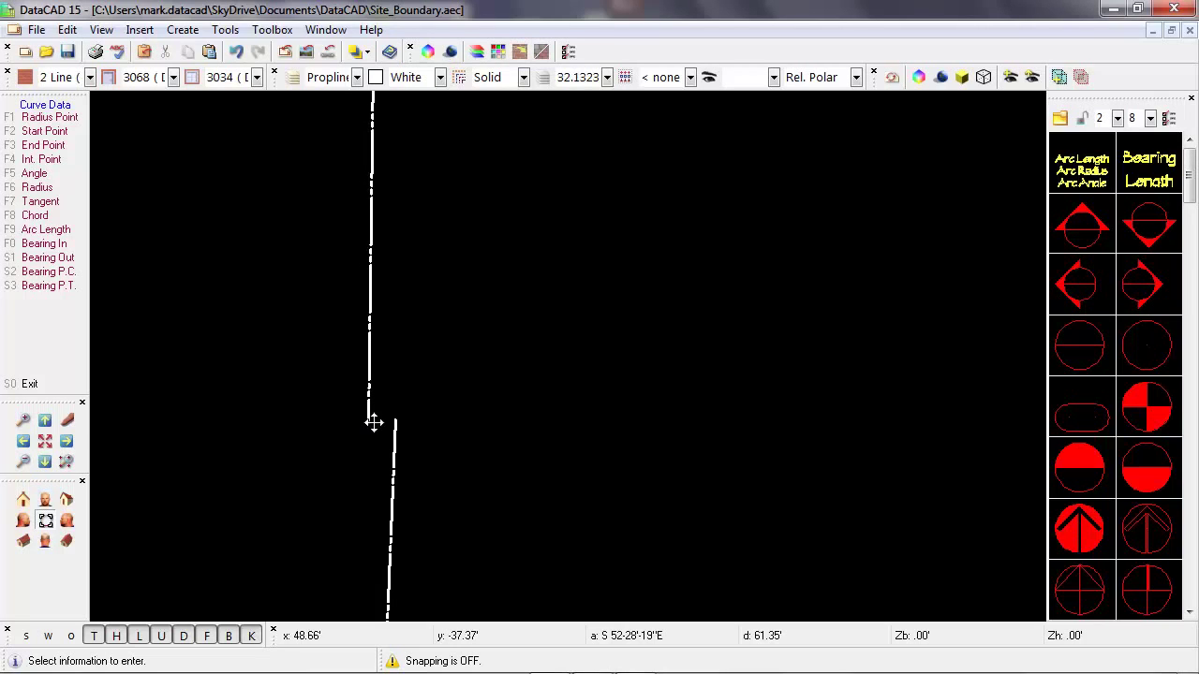
pyautogui.scroll(-7, 374, 423)
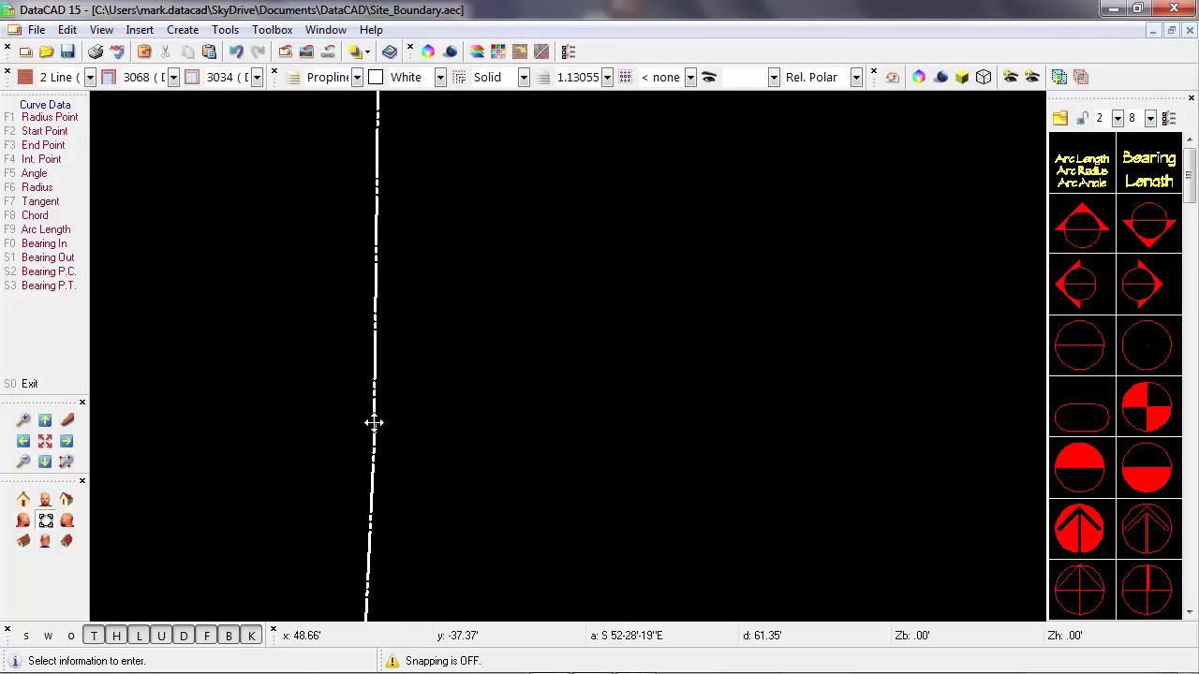
# Leave curve data entry and identify the redrawn west boundary line to check its length and bearing
pyautogui.scroll(-7, 373, 422)
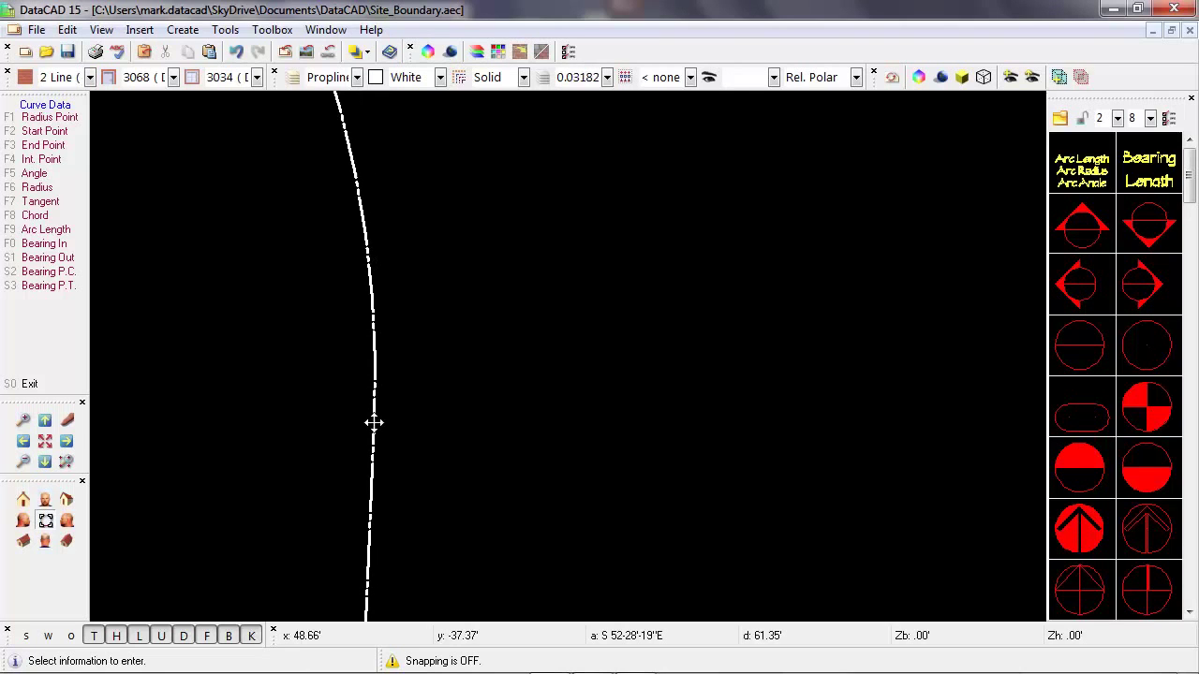
pyautogui.scroll(-4, 374, 423)
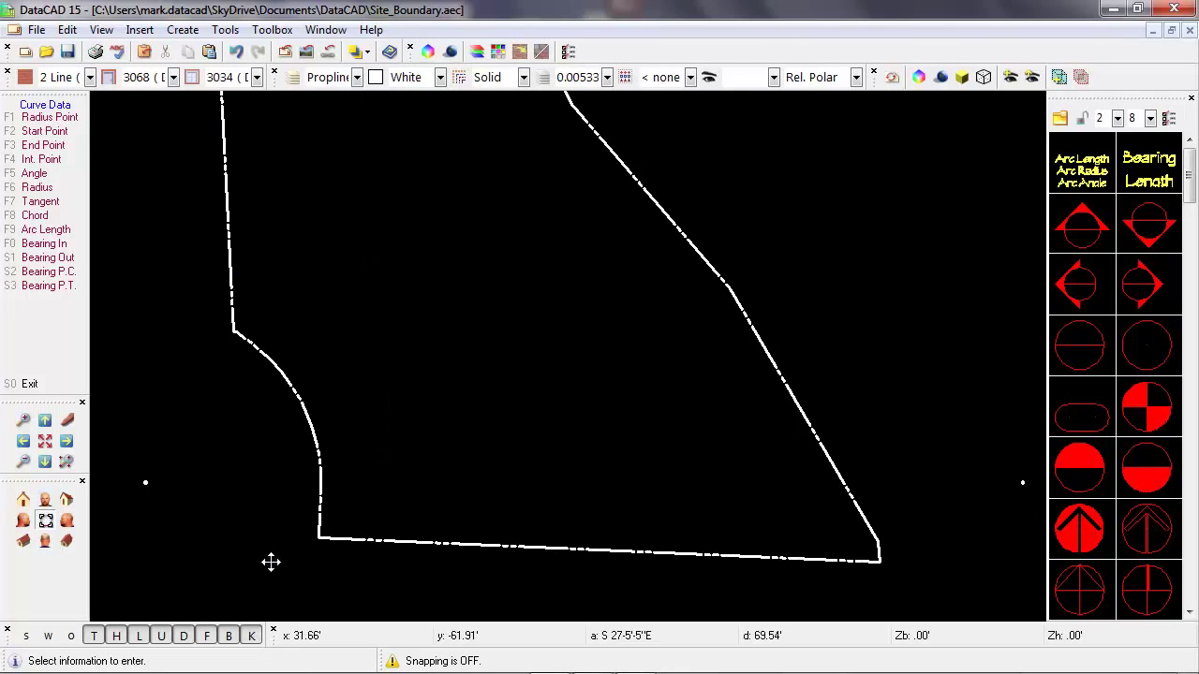
pyautogui.scroll(-3, 545, 522)
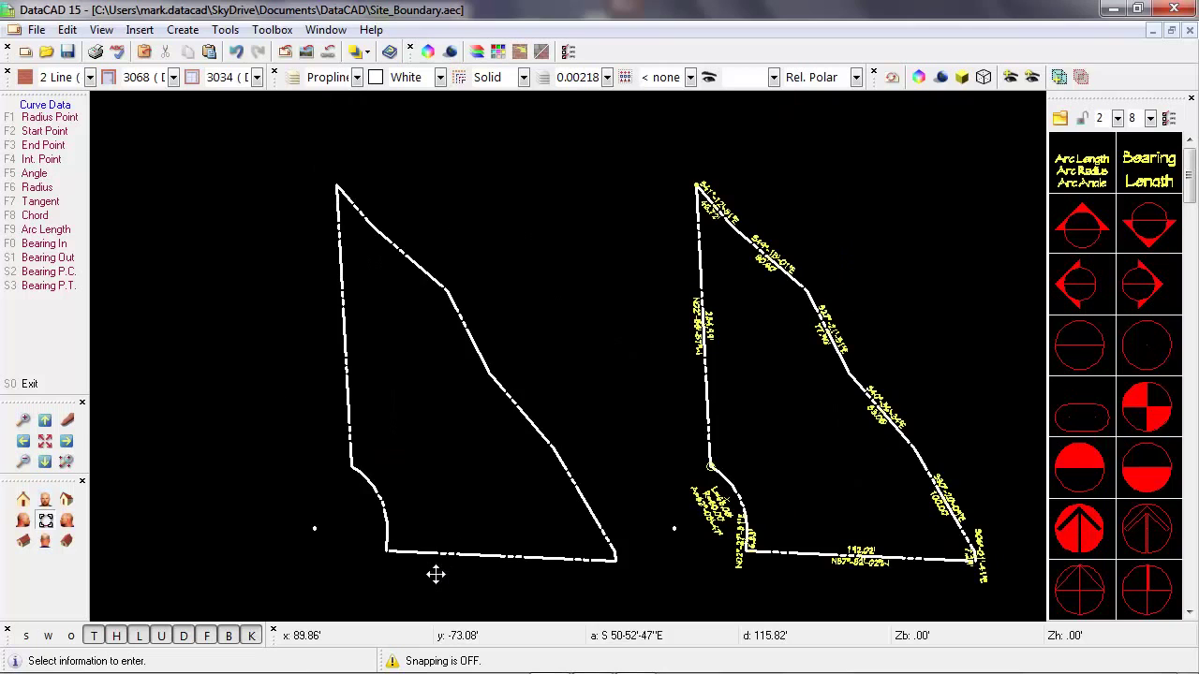
pyautogui.rightClick(626, 377)
pyautogui.moveTo(626, 378)
pyautogui.mouseDown(button='middle')
pyautogui.moveTo(595, 380)
pyautogui.moveTo(544, 336)
pyautogui.mouseUp(button='middle')
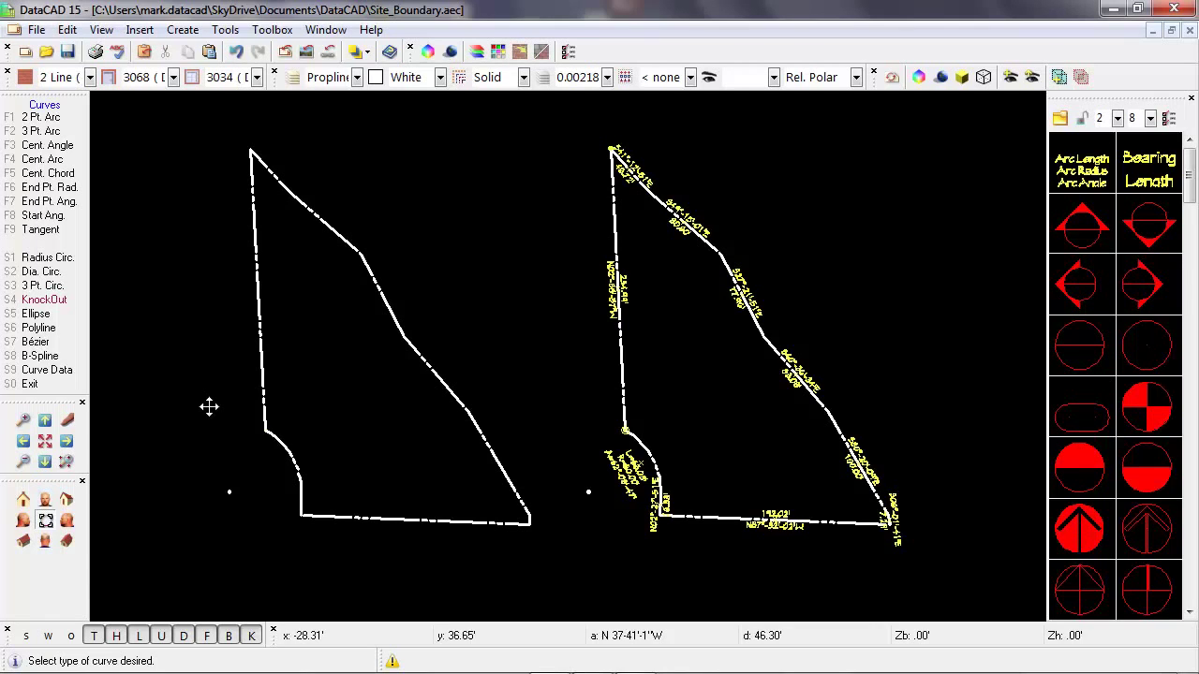
pyautogui.press('i')
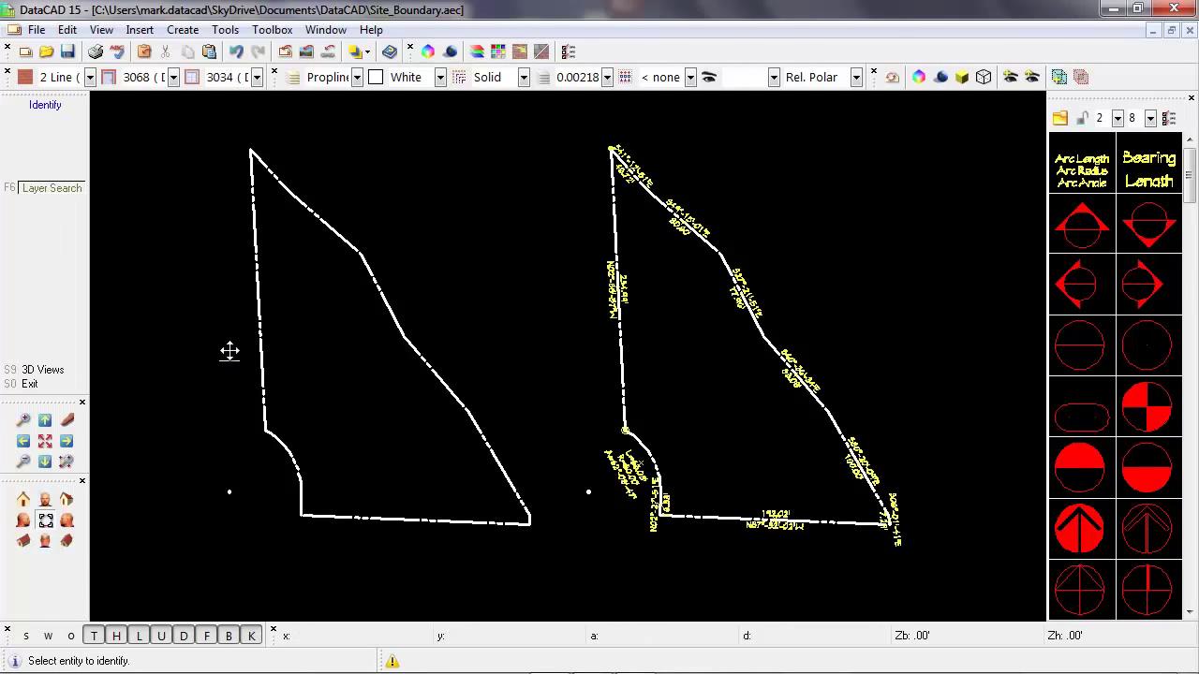
pyautogui.click(251, 300)
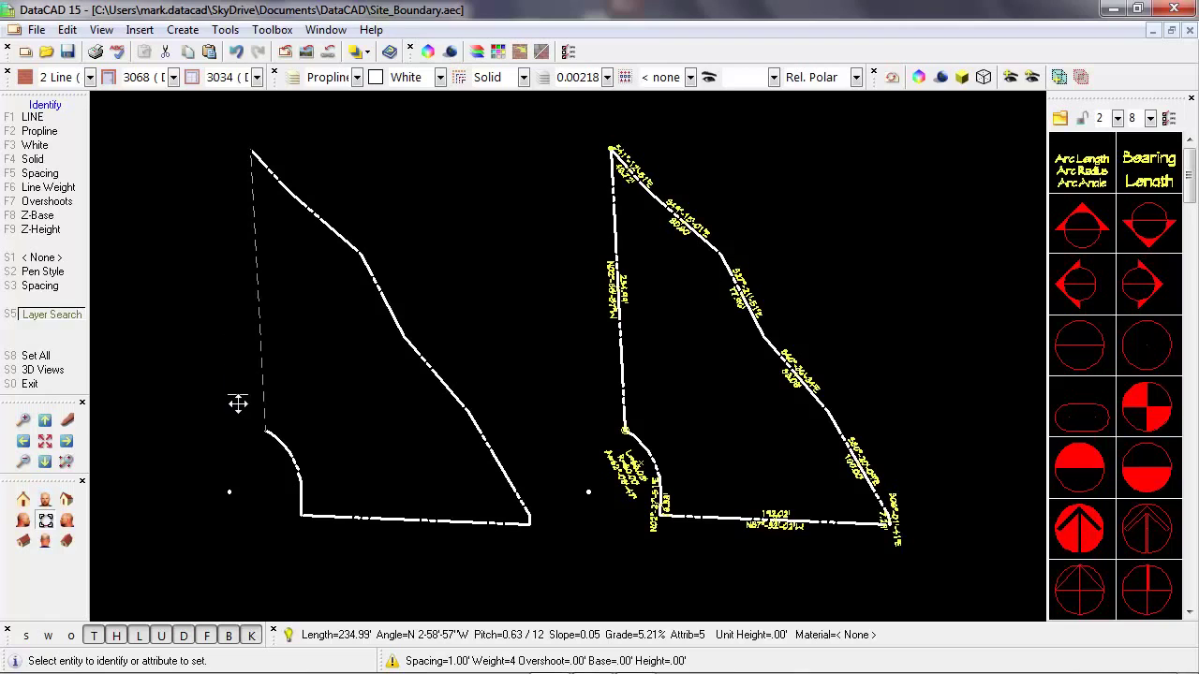
pyautogui.hotkey('alt', 'c')
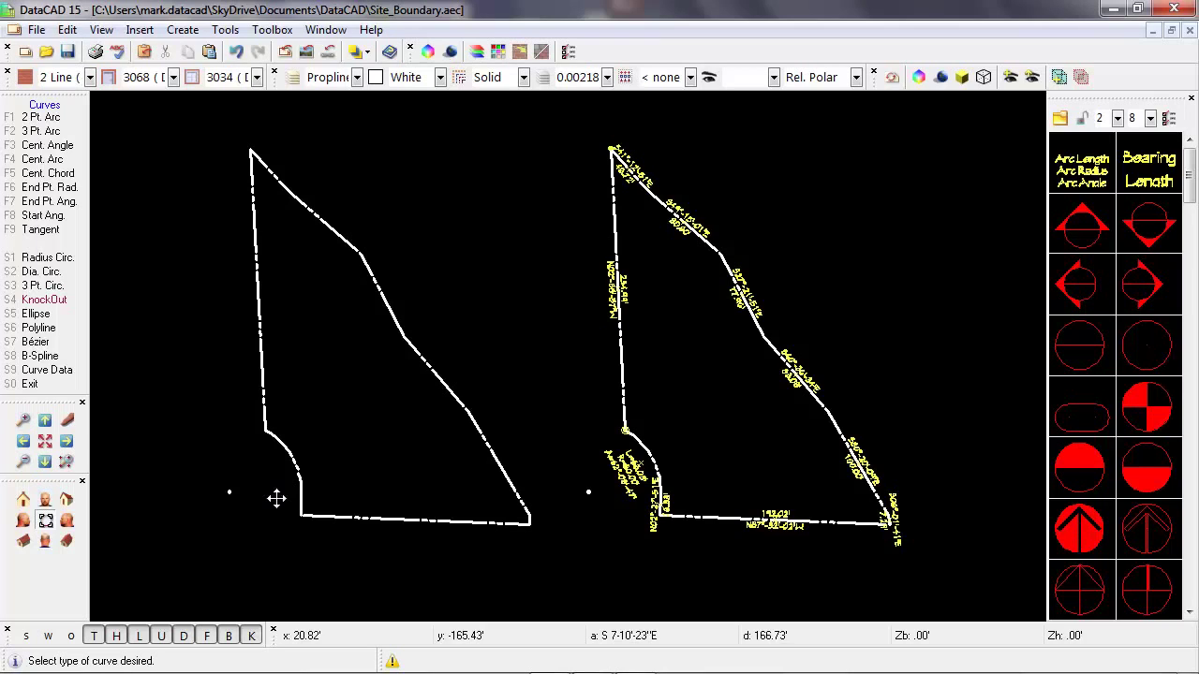
# Identify the short segment between the curve and the southern boundary to check its length and bearing
pyautogui.press('i')
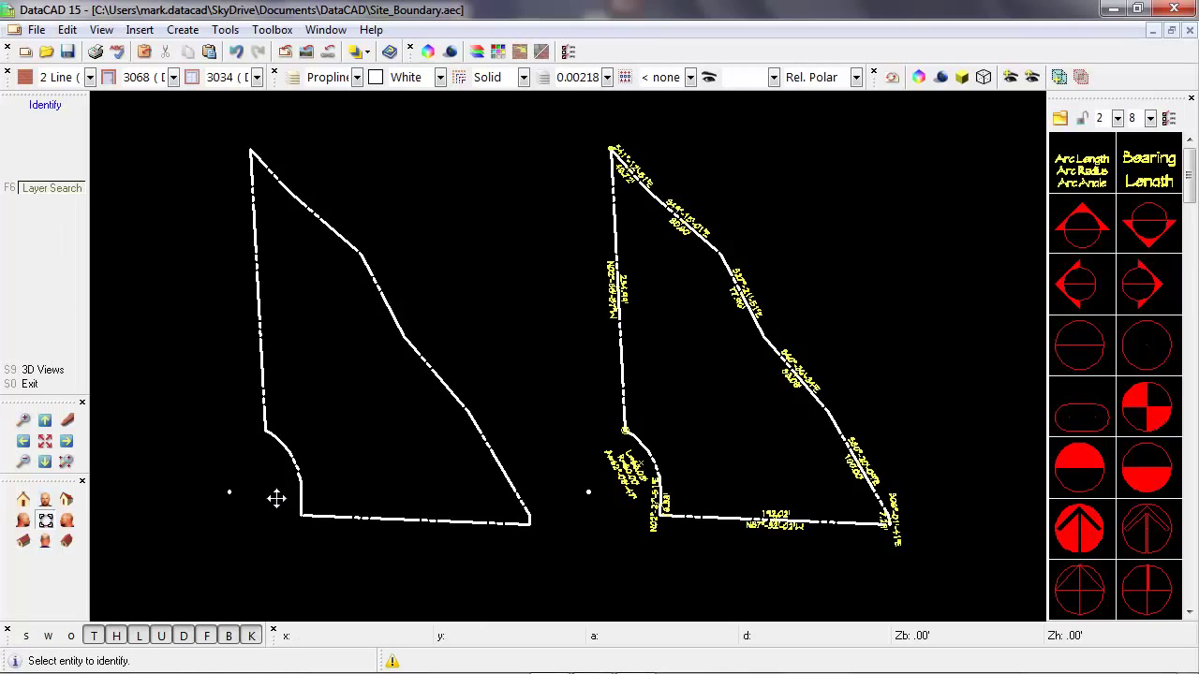
pyautogui.click(303, 501)
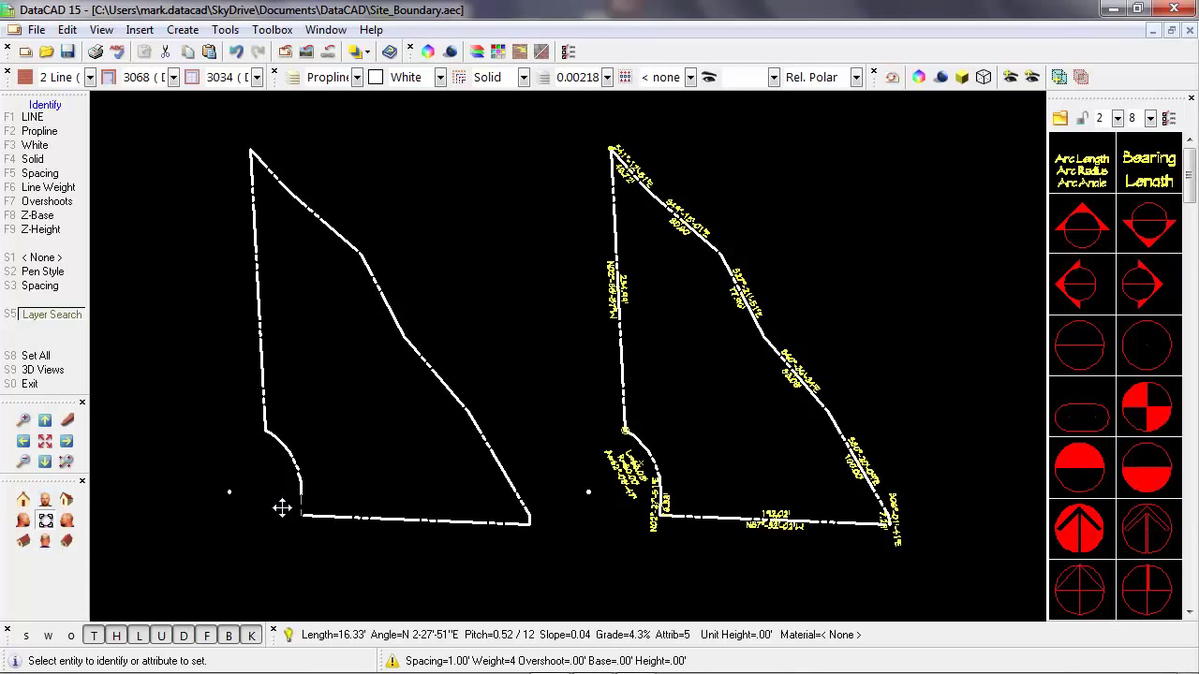
pyautogui.rightClick(281, 494)
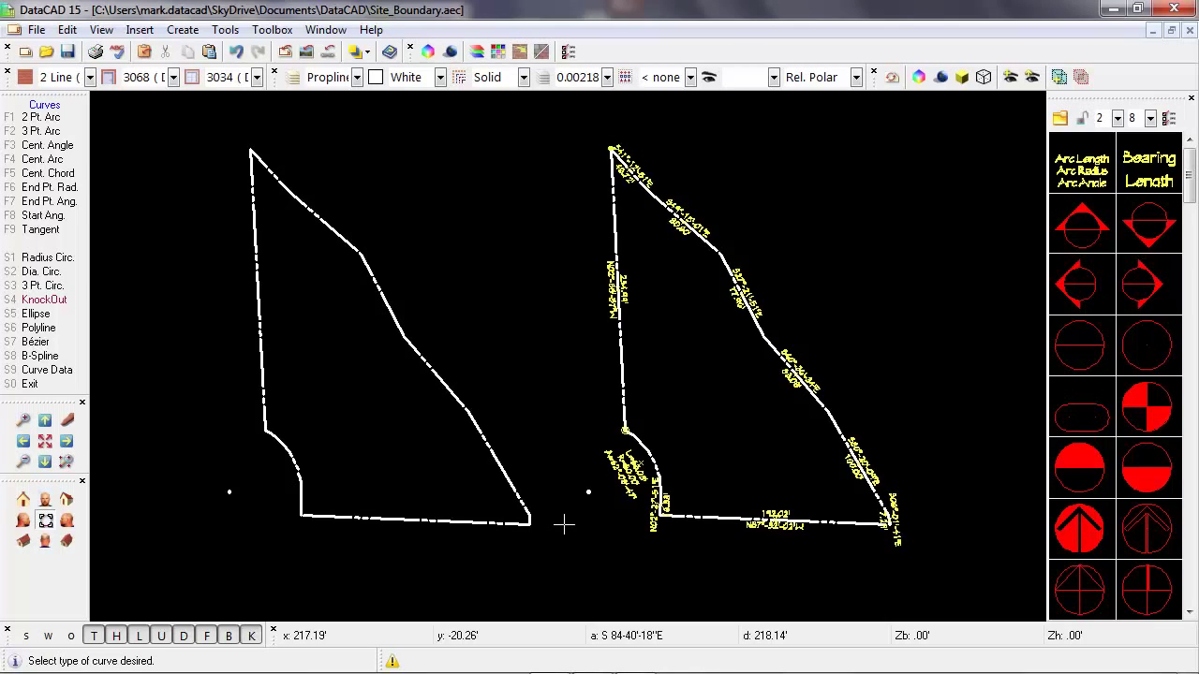
# Make Text the active layer and zoom in on the northern part of the redrawn boundary
pyautogui.rightClick(563, 524)
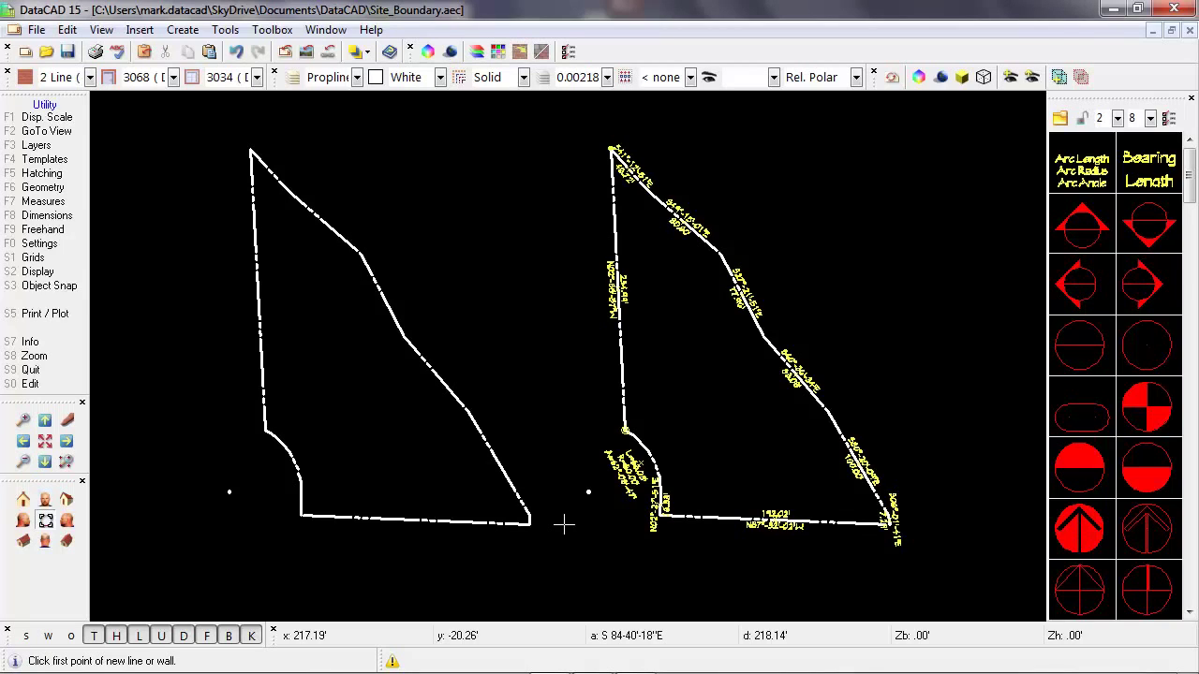
pyautogui.press('Tab')
pyautogui.hotkey('shift', 'F8')
pyautogui.click(223, 134)
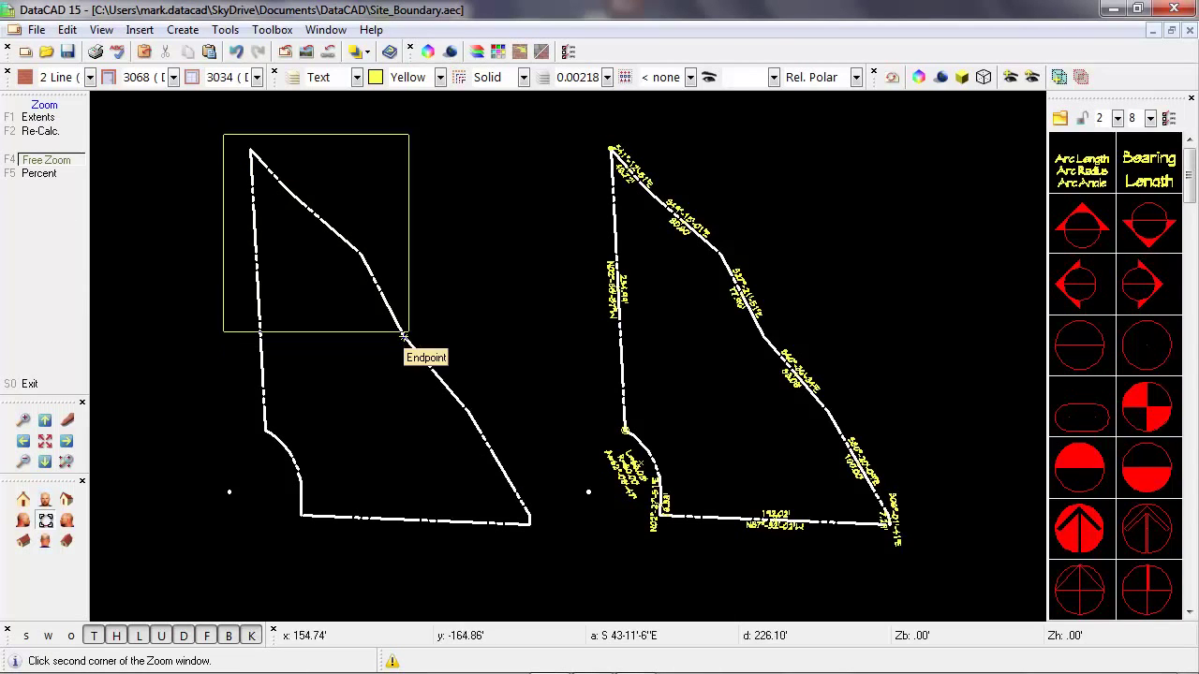
pyautogui.click(405, 312)
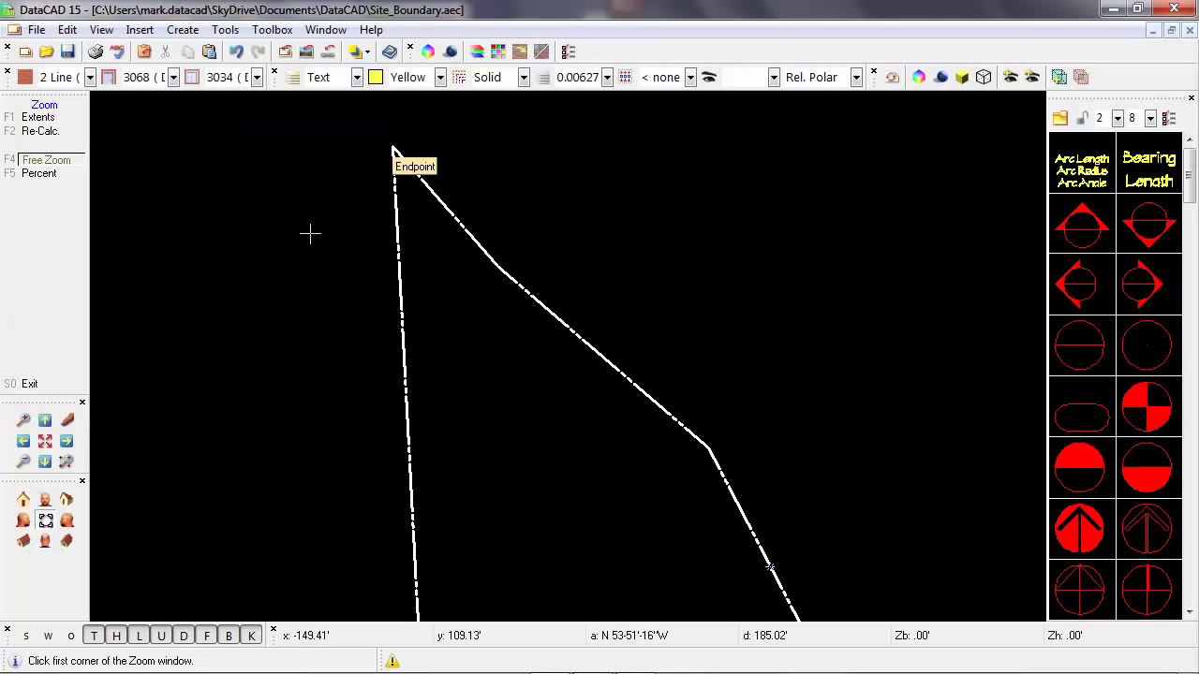
pyautogui.rightClick(347, 285)
pyautogui.rightClick(346, 285)
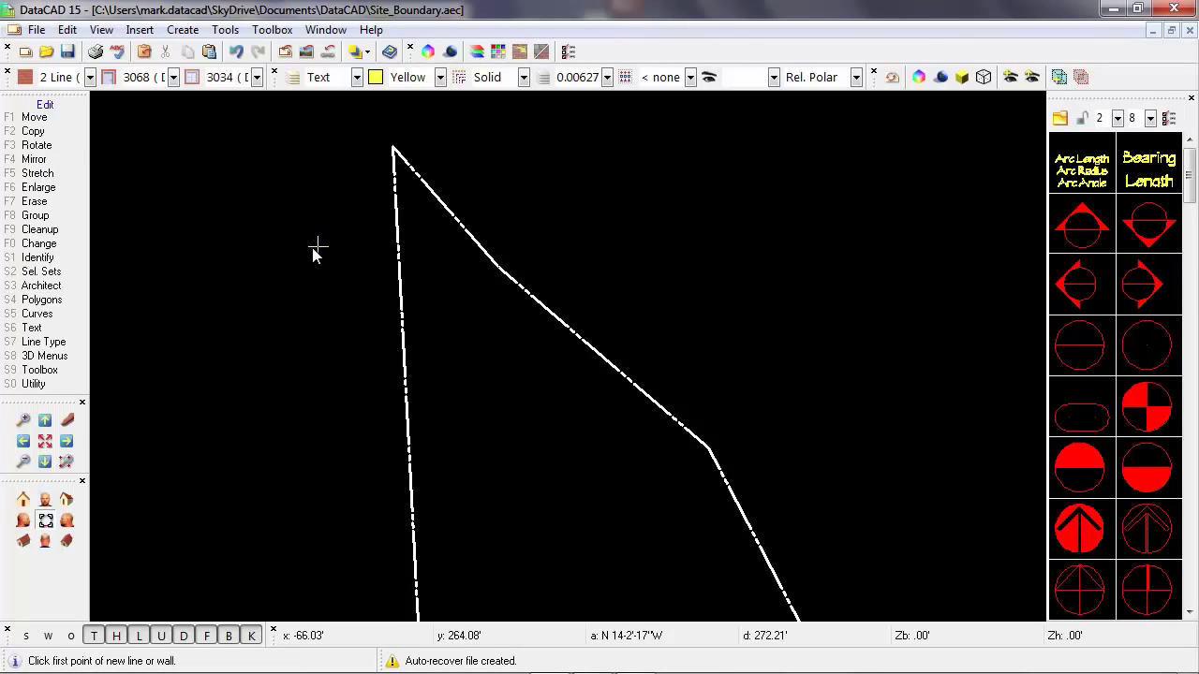
# Check the text alignment settings and match the text angle to the northernmost northeast boundary segment, using the line's original angle S41.12.51E
pyautogui.hotkey('shift', 'F6')
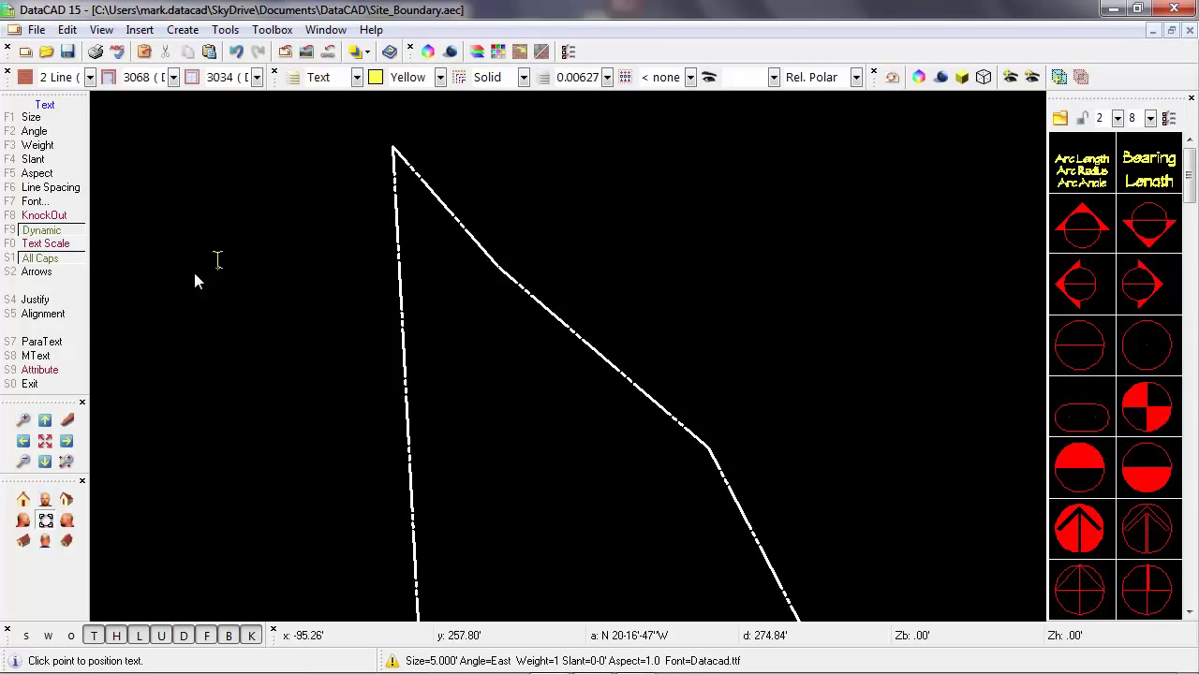
pyautogui.click(65, 312)
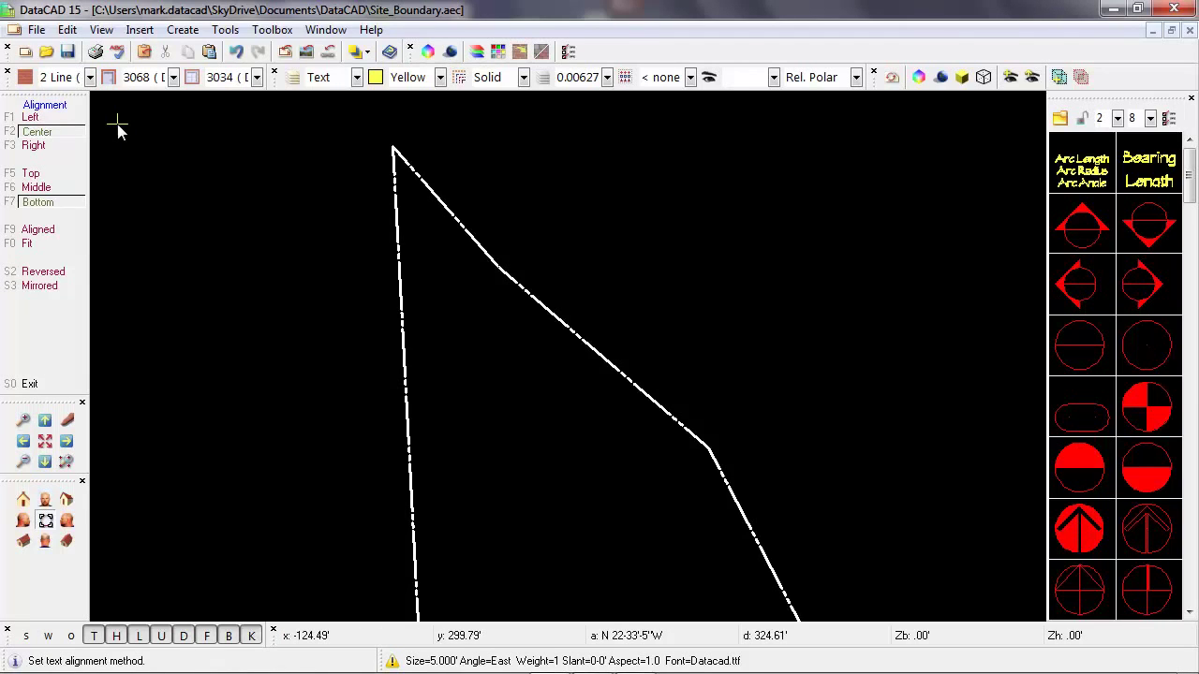
pyautogui.rightClick(138, 192)
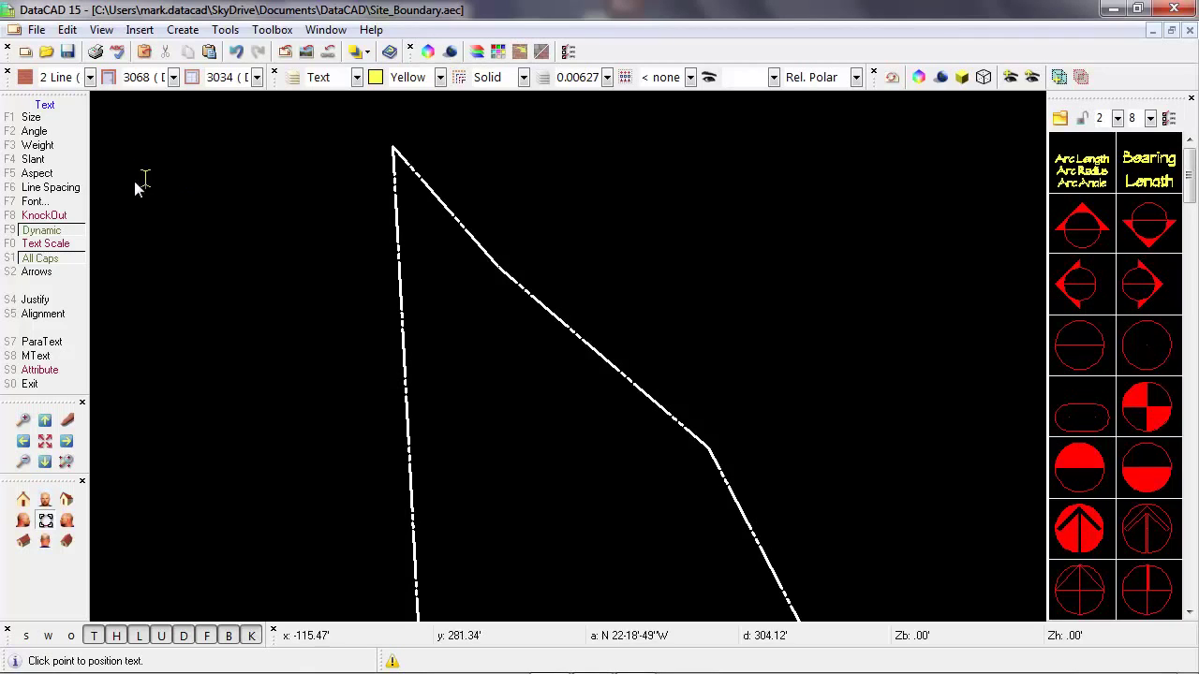
pyautogui.click(51, 131)
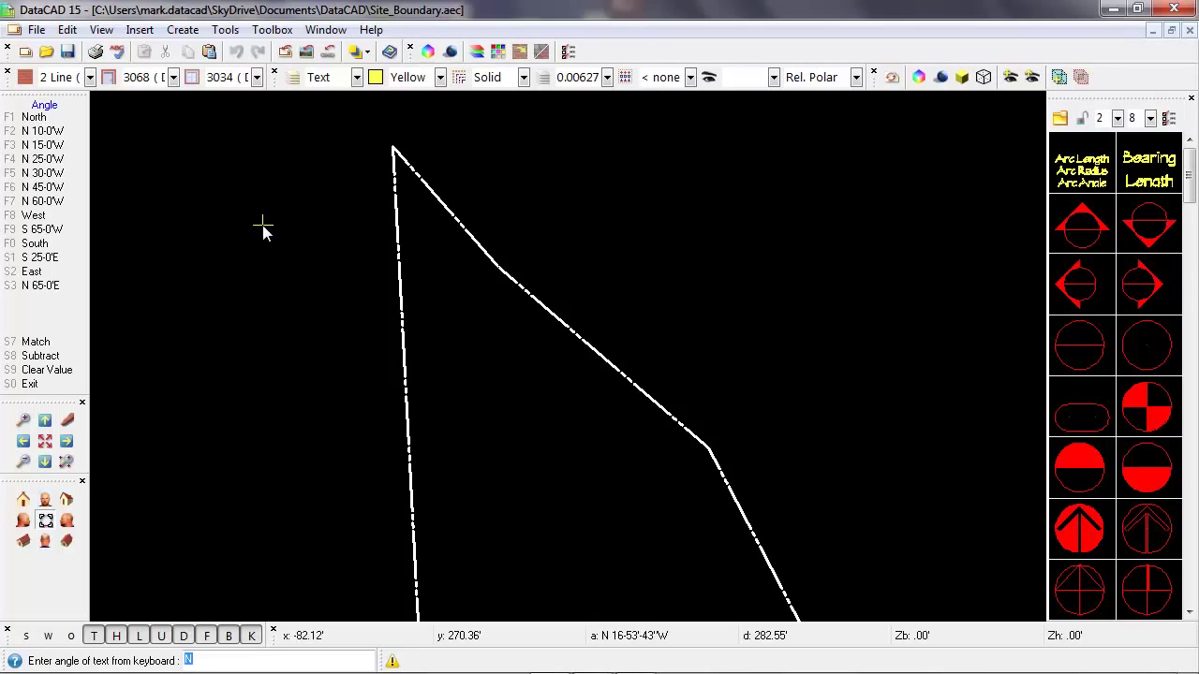
pyautogui.click(42, 342)
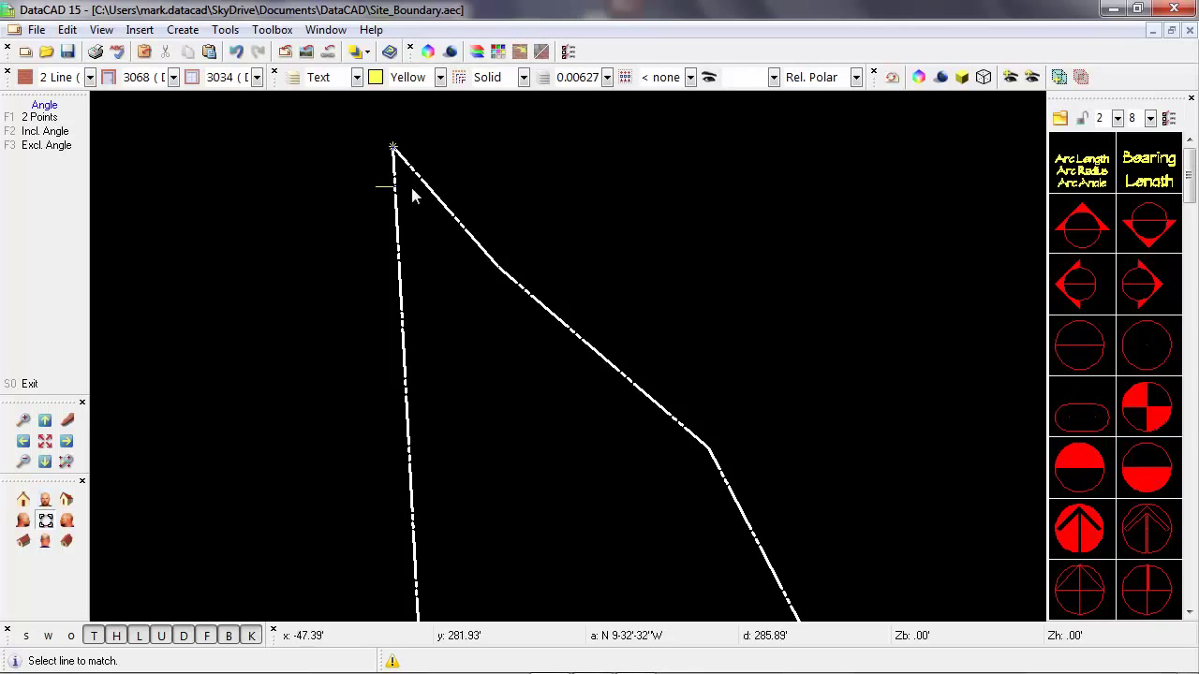
pyautogui.click(444, 204)
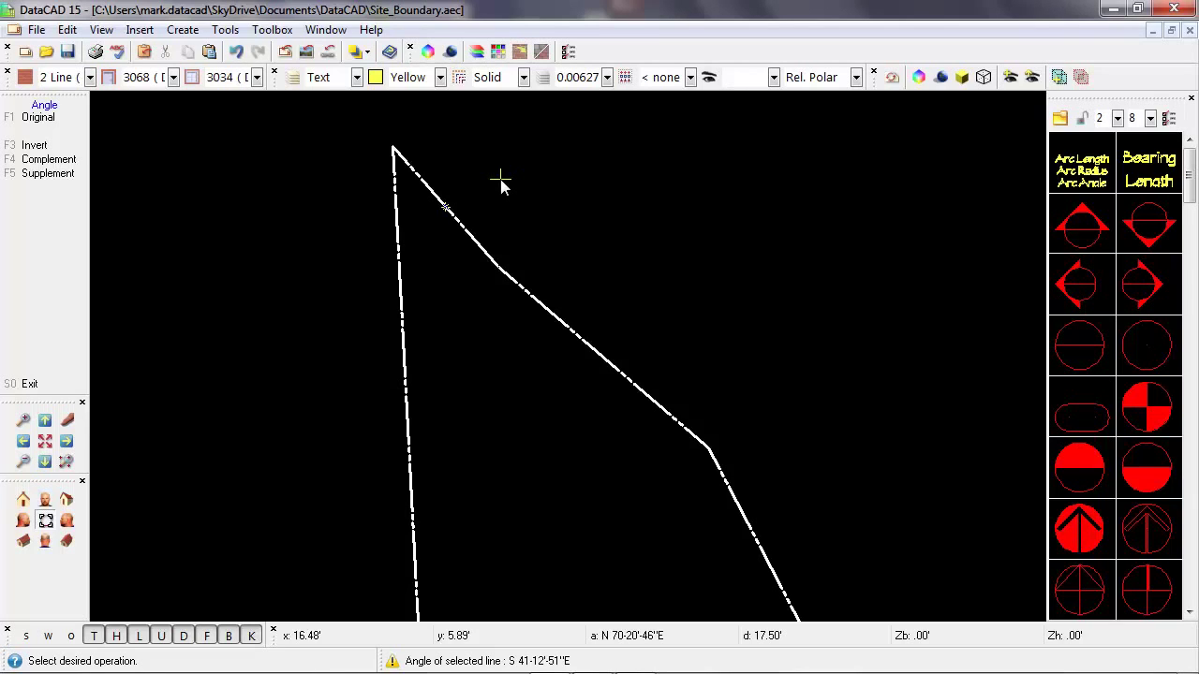
pyautogui.press('F1')
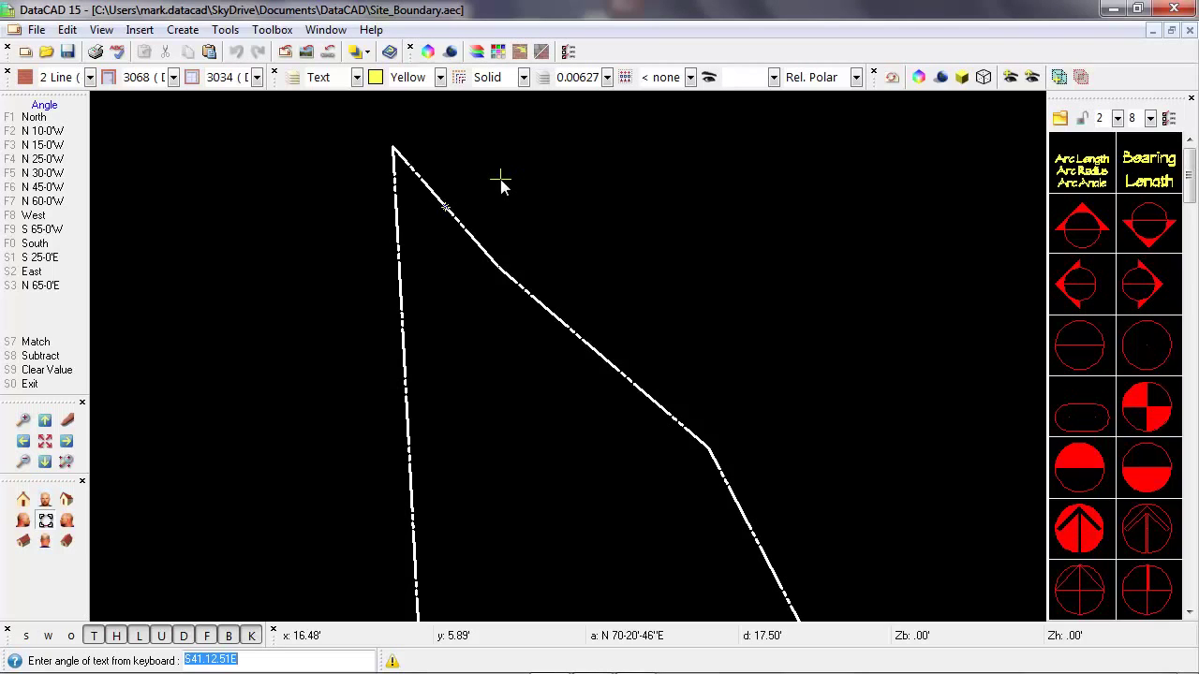
pyautogui.press('Return')
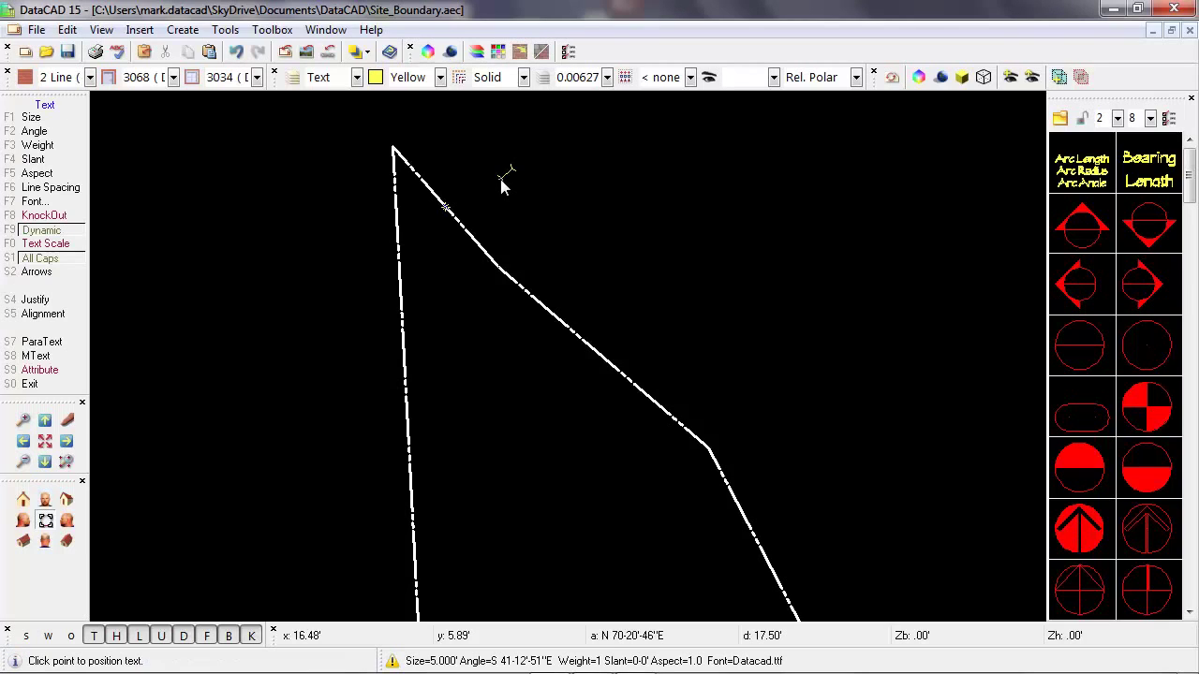
# Label the midpoint of the northernmost northeast boundary segment with S4112'51"E and 46.72' on a second line, and finish the text
pyautogui.click(449, 207)
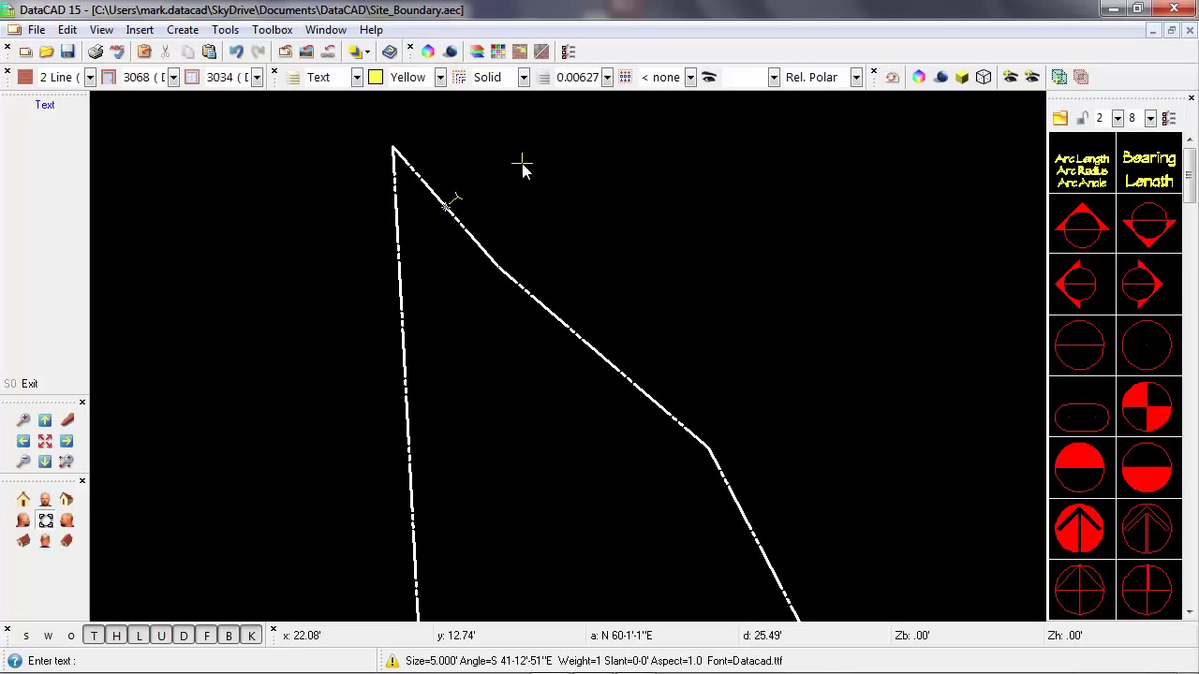
pyautogui.write('S41')
pyautogui.write('12\'51"')
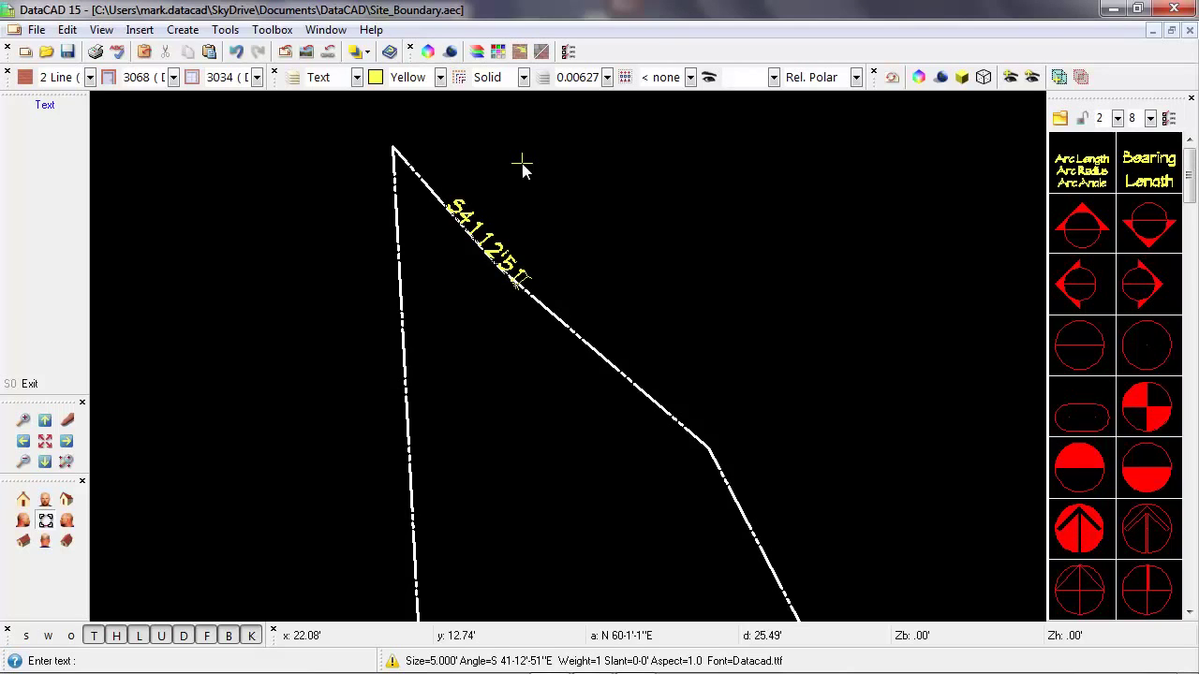
pyautogui.write('EE')
pyautogui.press('Return')
pyautogui.write("46.72'")
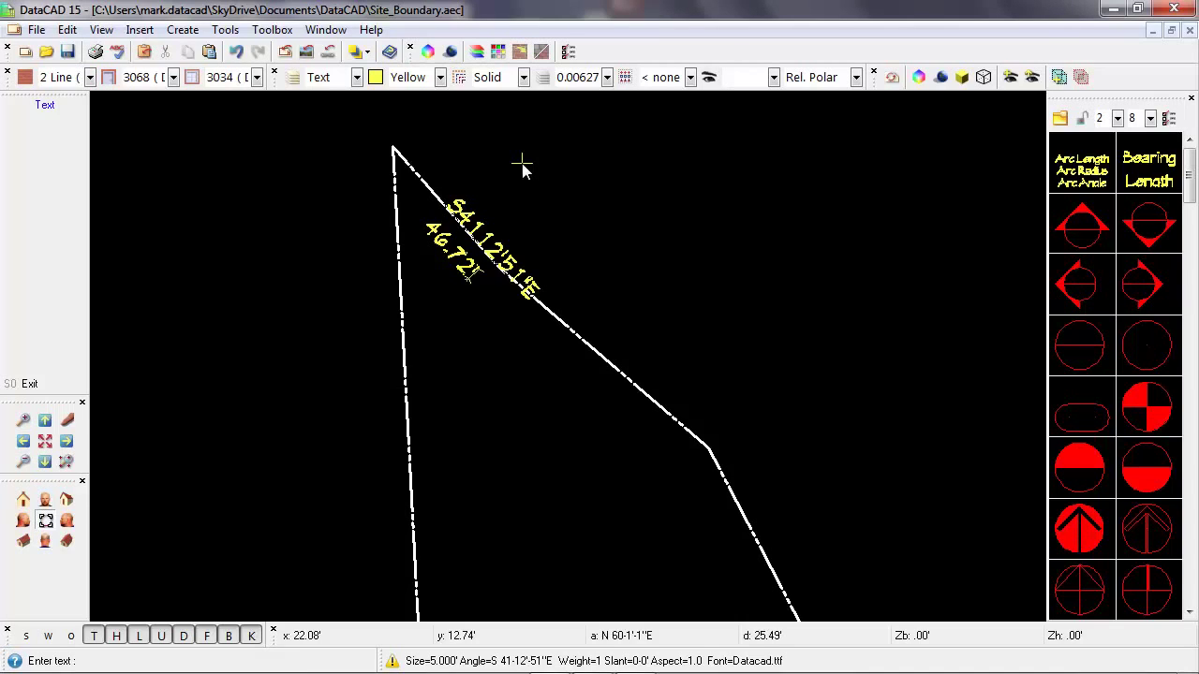
pyautogui.press('Return')
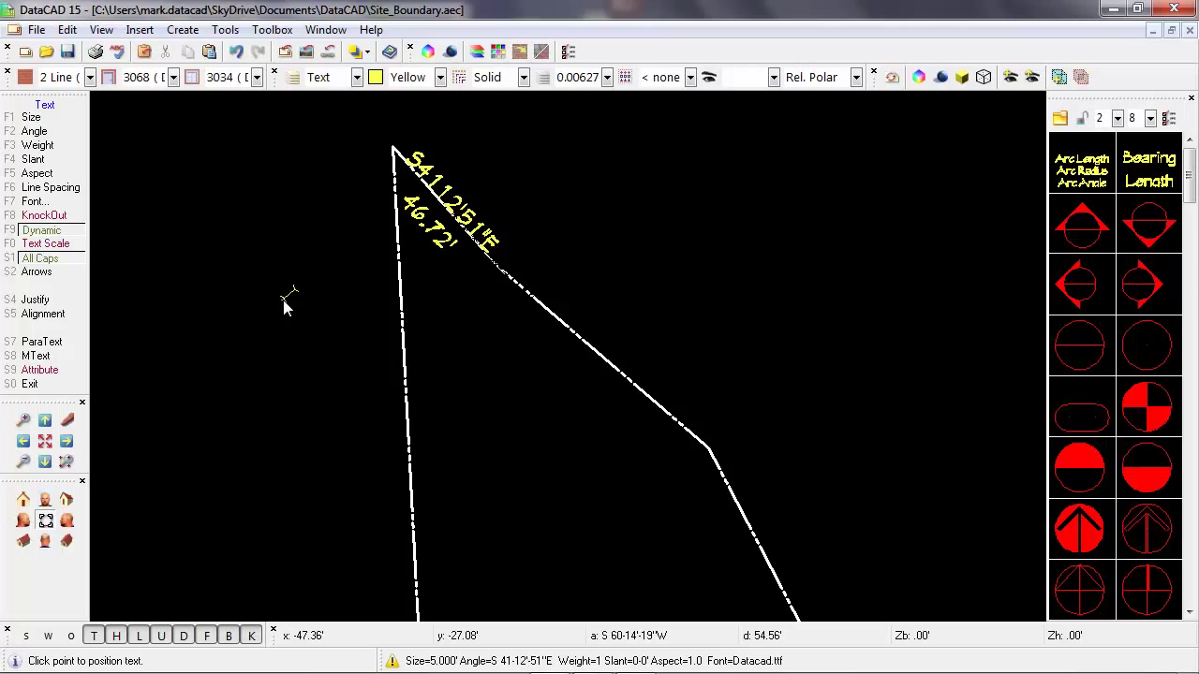
pyautogui.rightClick(335, 249)
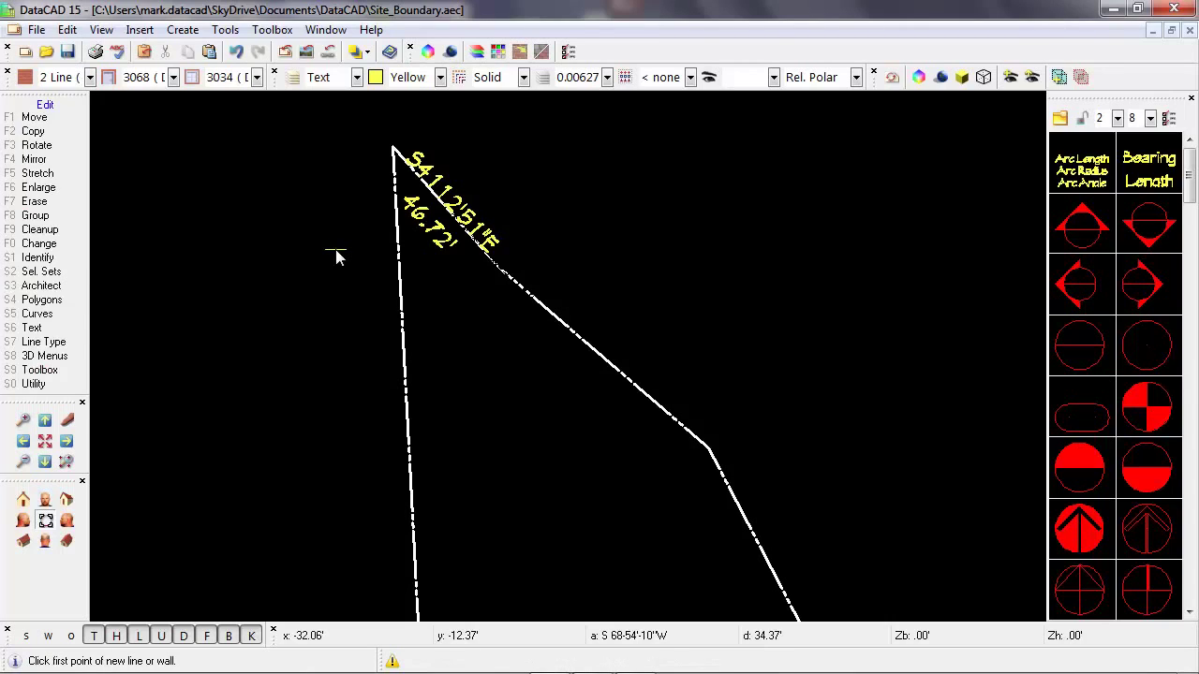
pyautogui.rightClick(335, 250)
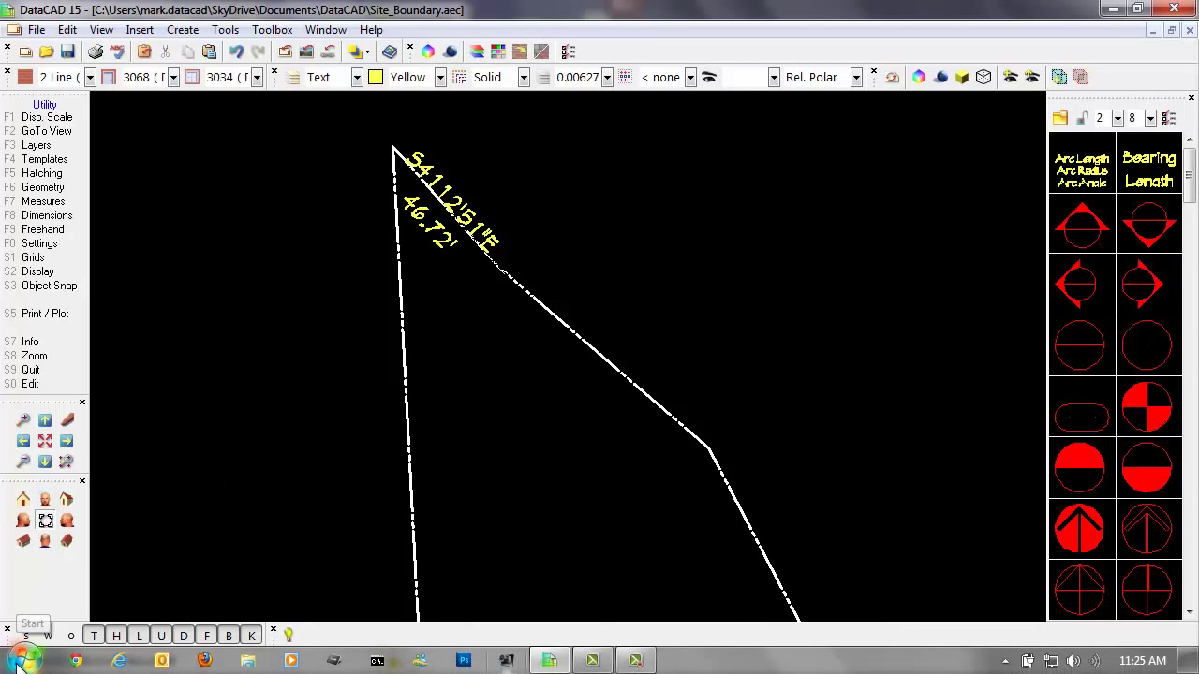
# Open the Windows Character Map utility to look up the missing degree symbol
pyautogui.click(20, 662)
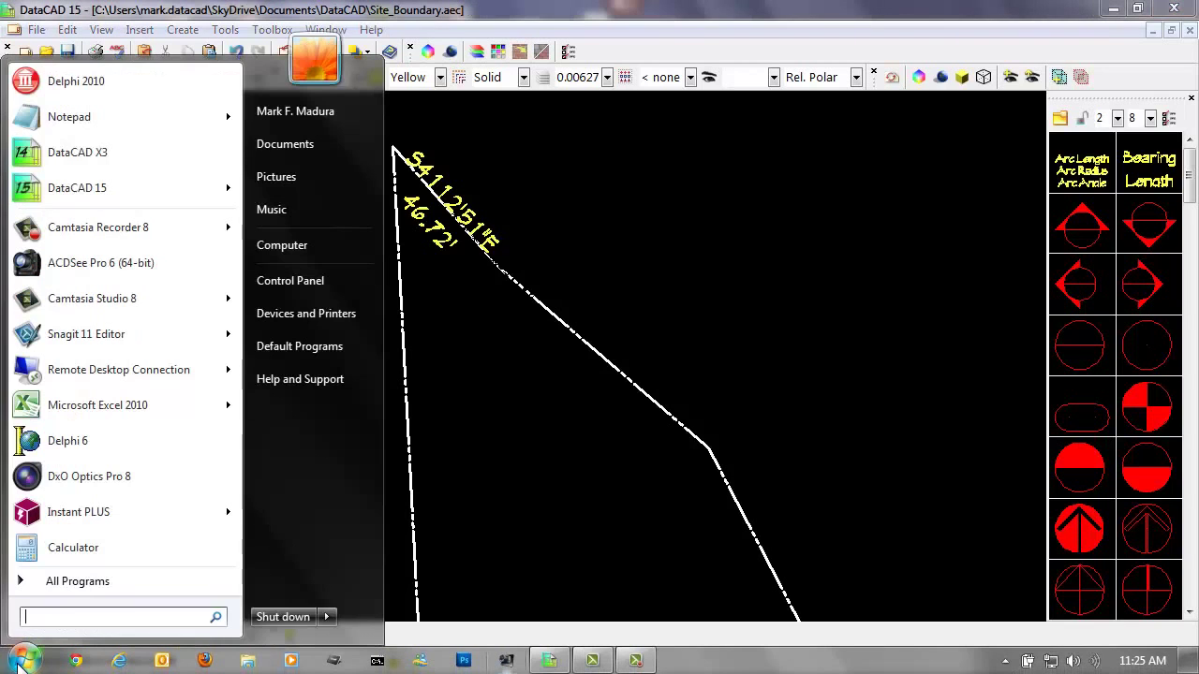
pyautogui.click(77, 582)
pyautogui.scroll(18, 207, 252)
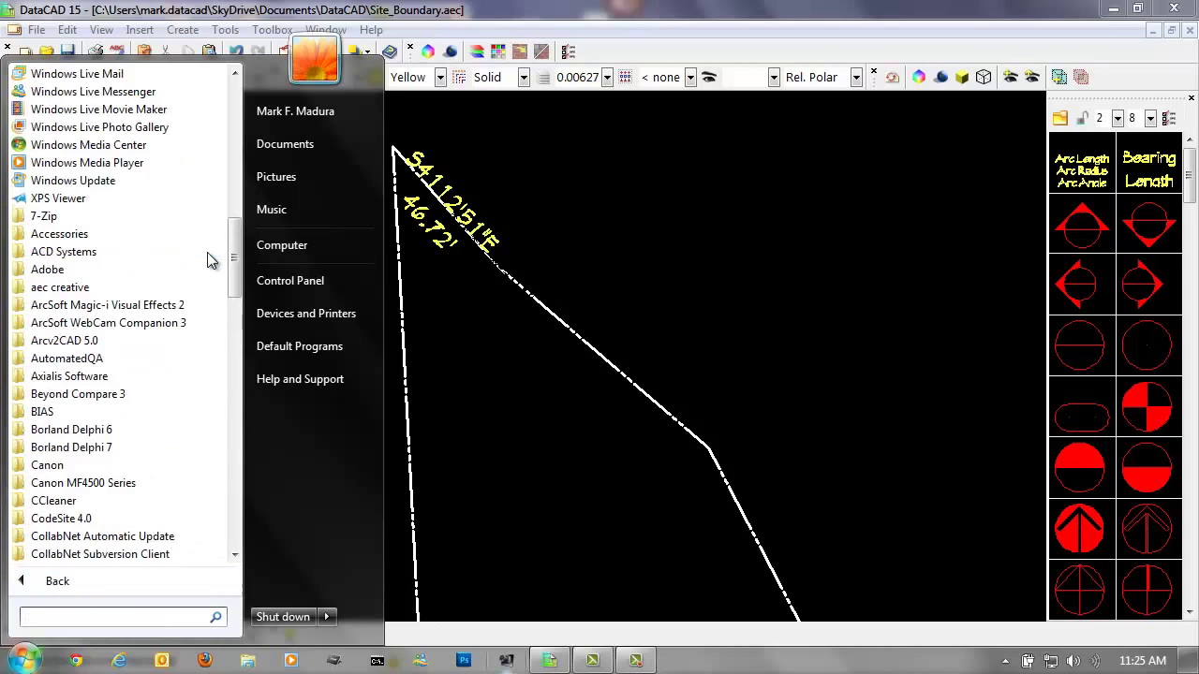
pyautogui.scroll(-5, 210, 260)
pyautogui.scroll(-3, 209, 260)
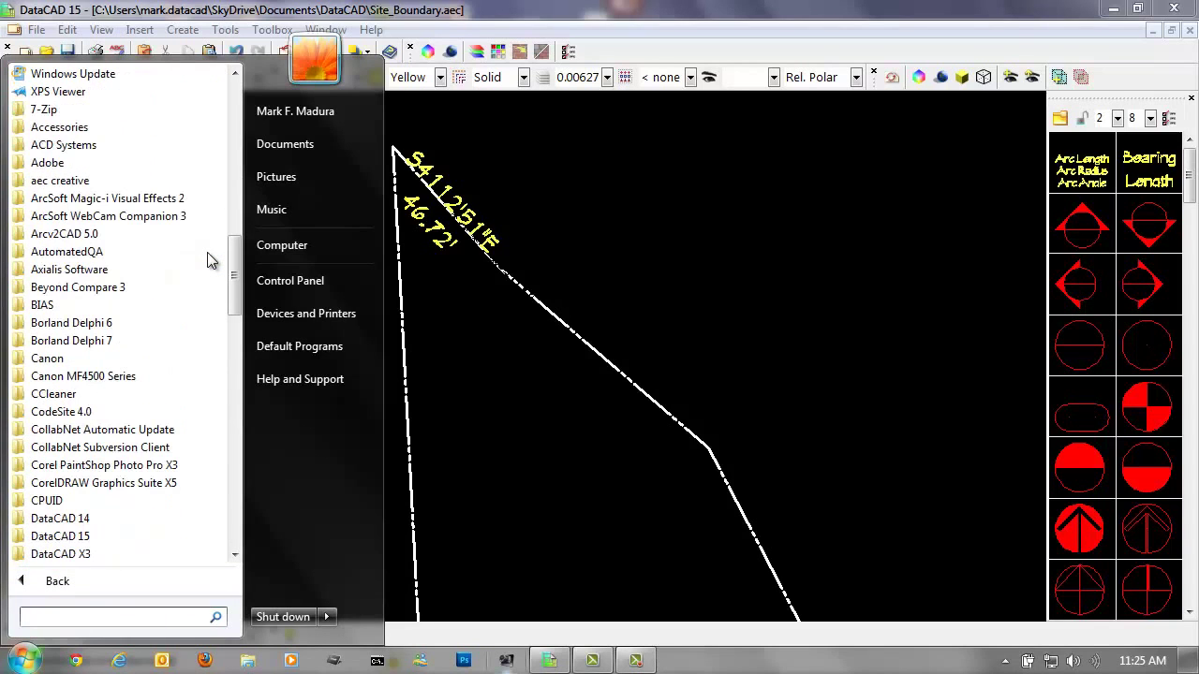
pyautogui.scroll(-2, 207, 252)
pyautogui.scroll(6, 207, 252)
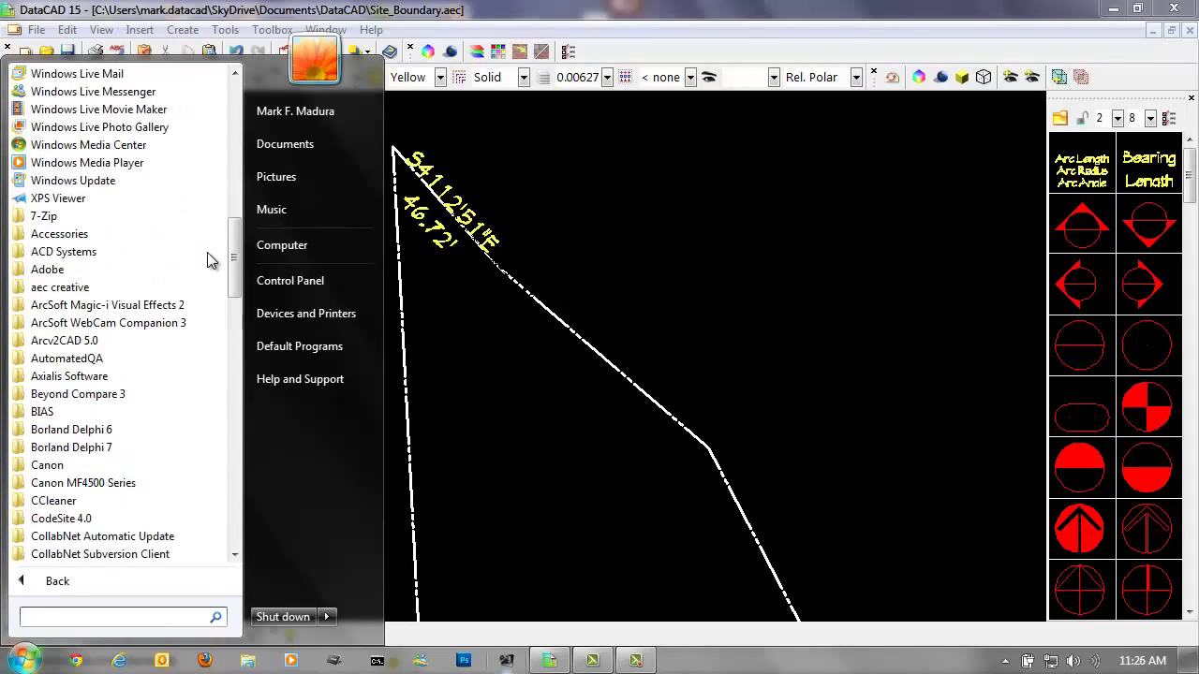
pyautogui.click(105, 339)
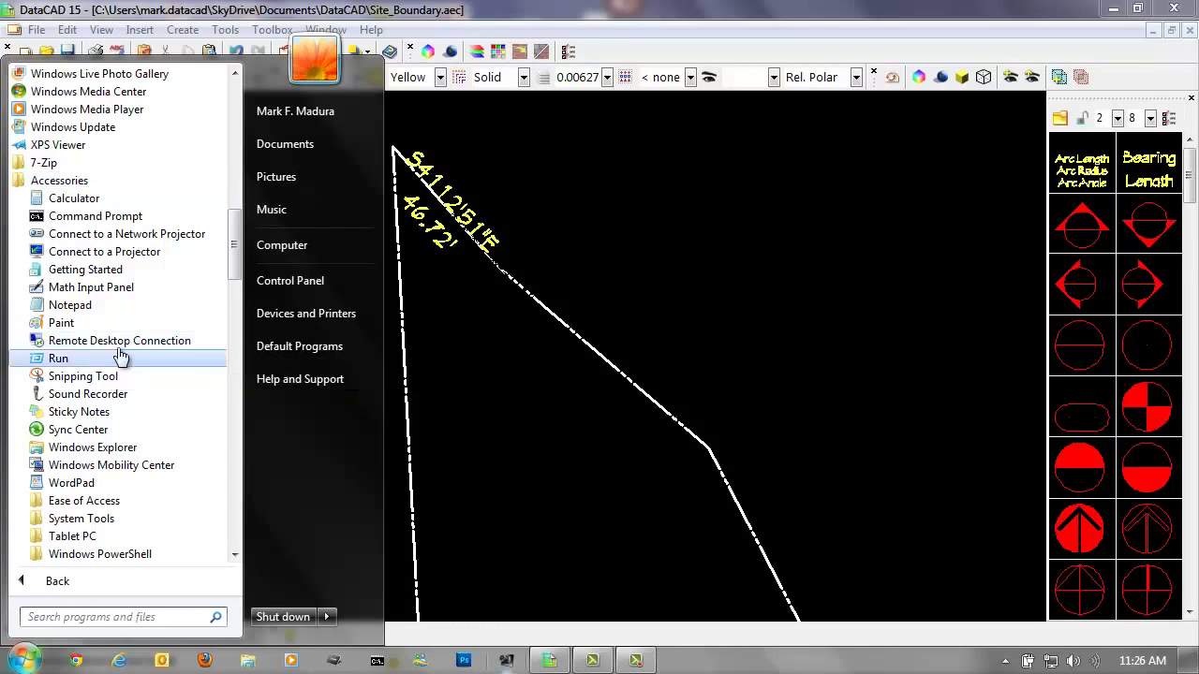
pyautogui.scroll(-2, 141, 361)
pyautogui.click(105, 412)
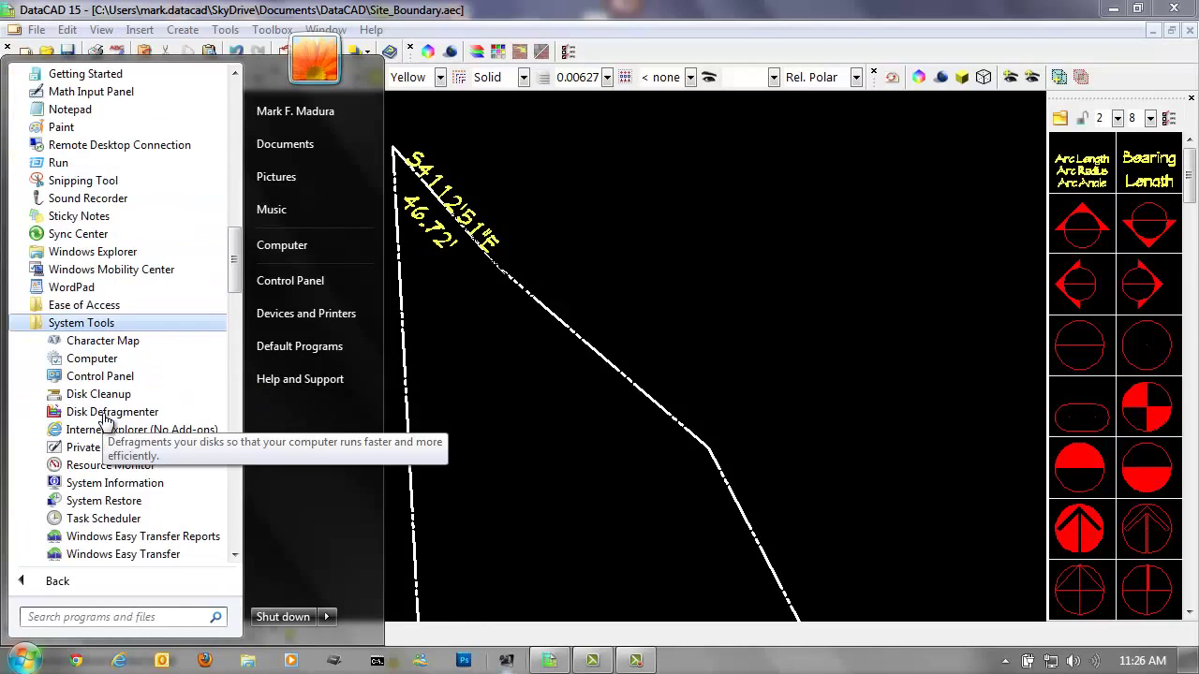
pyautogui.scroll(-1, 108, 440)
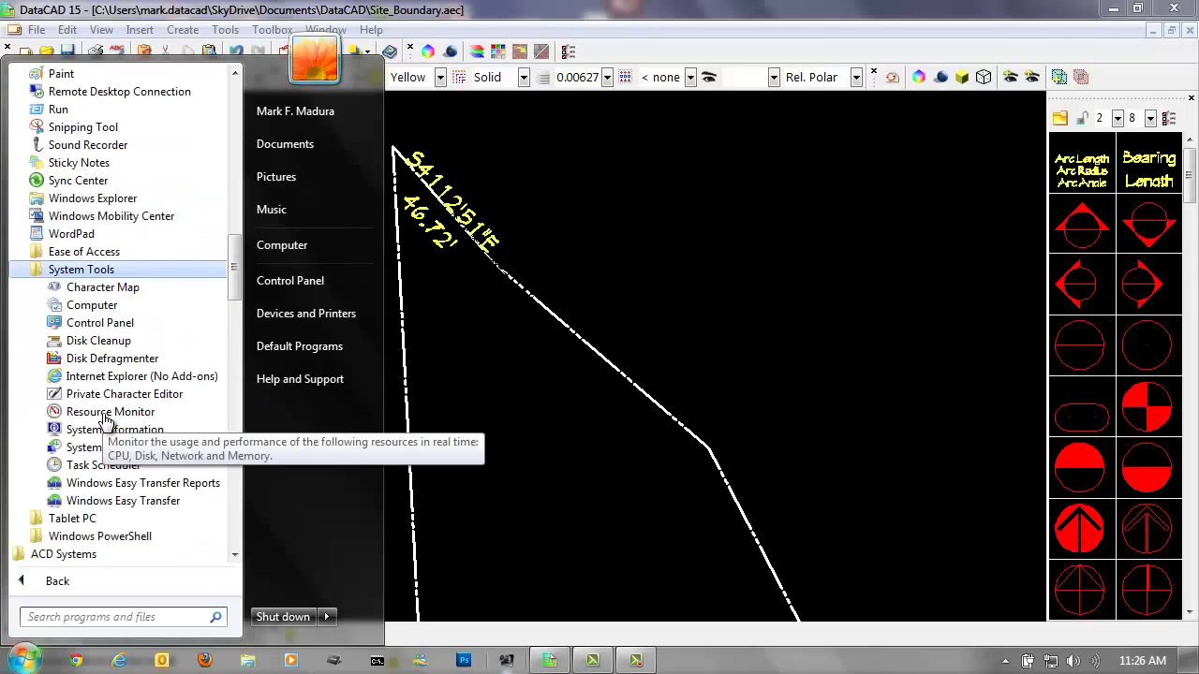
pyautogui.click(162, 288)
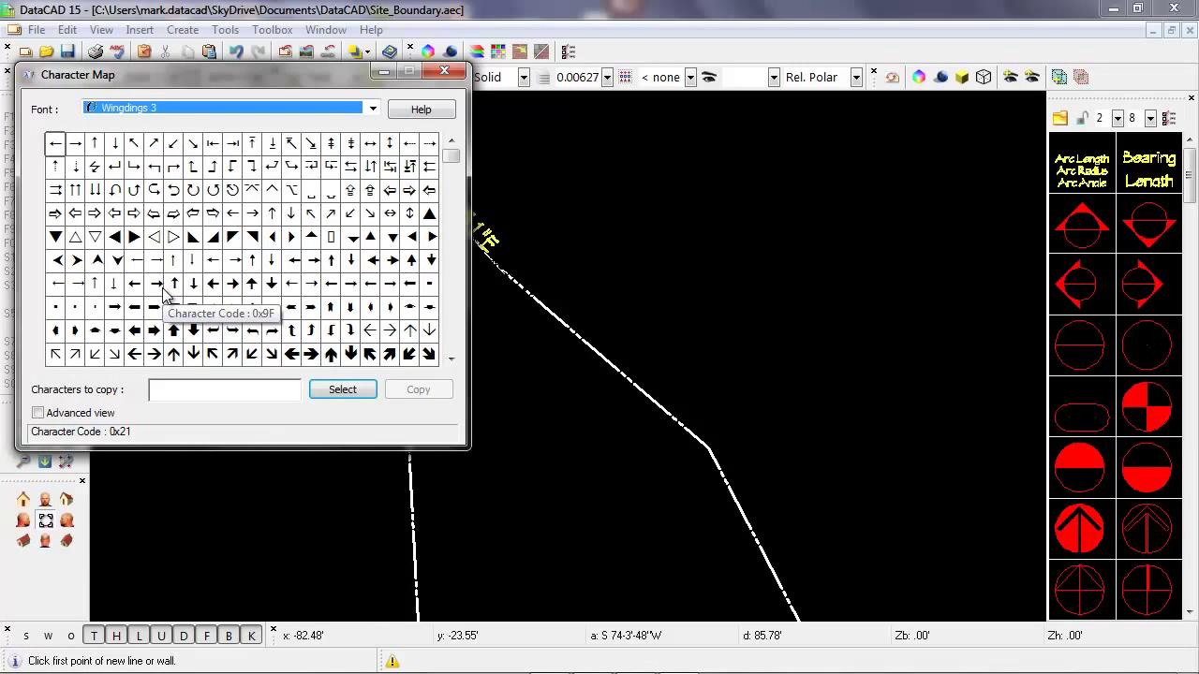
# Find the degree sign in the DataCAD font, copy it from Character Map, and switch back to the DataCAD drawing
pyautogui.click(372, 110)
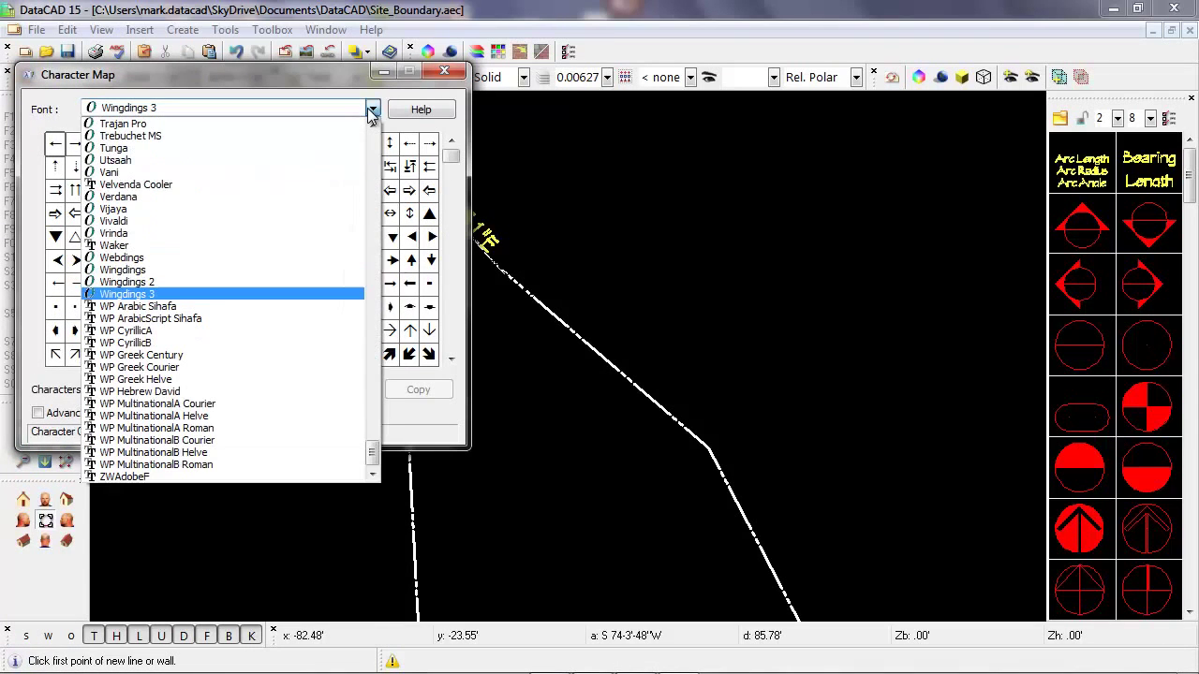
pyautogui.moveTo(372, 453); pyautogui.dragTo(382, 222)
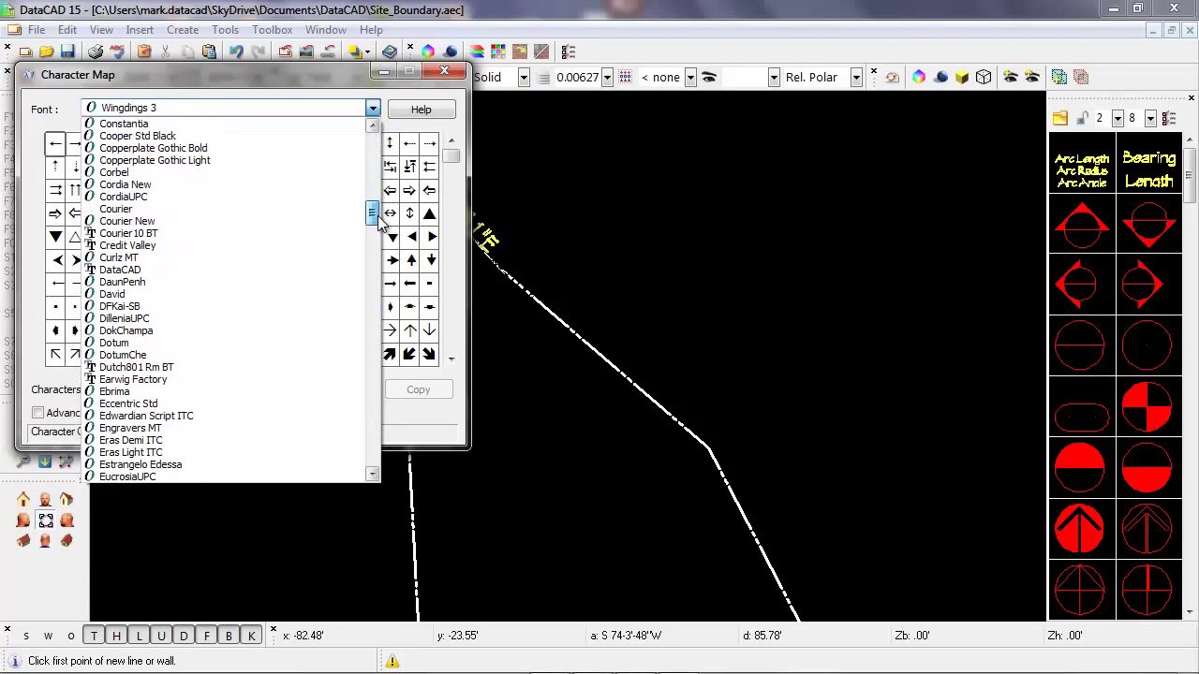
pyautogui.click(193, 271)
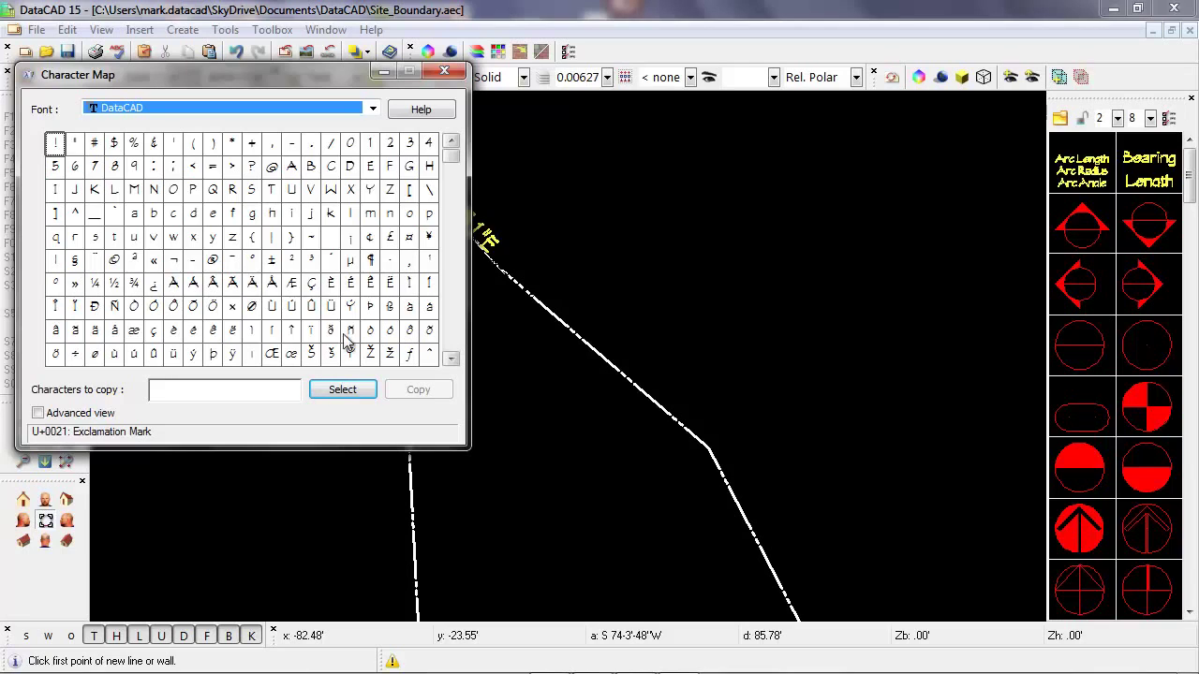
pyautogui.click(251, 259)
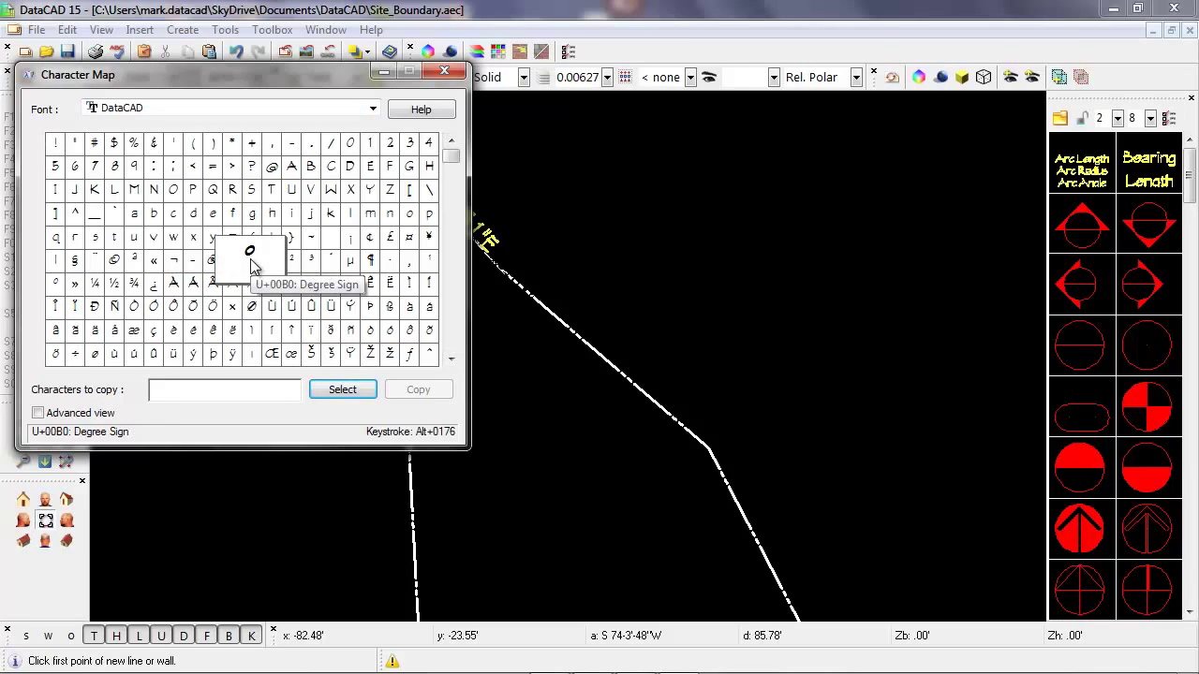
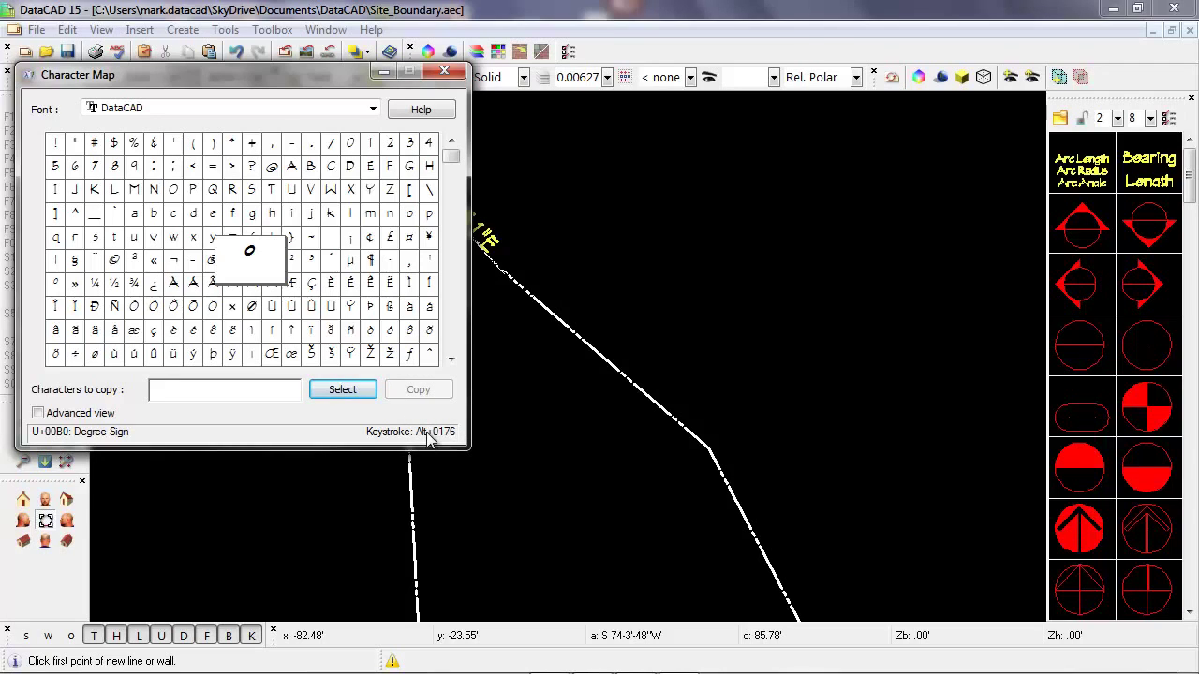
pyautogui.click(343, 392)
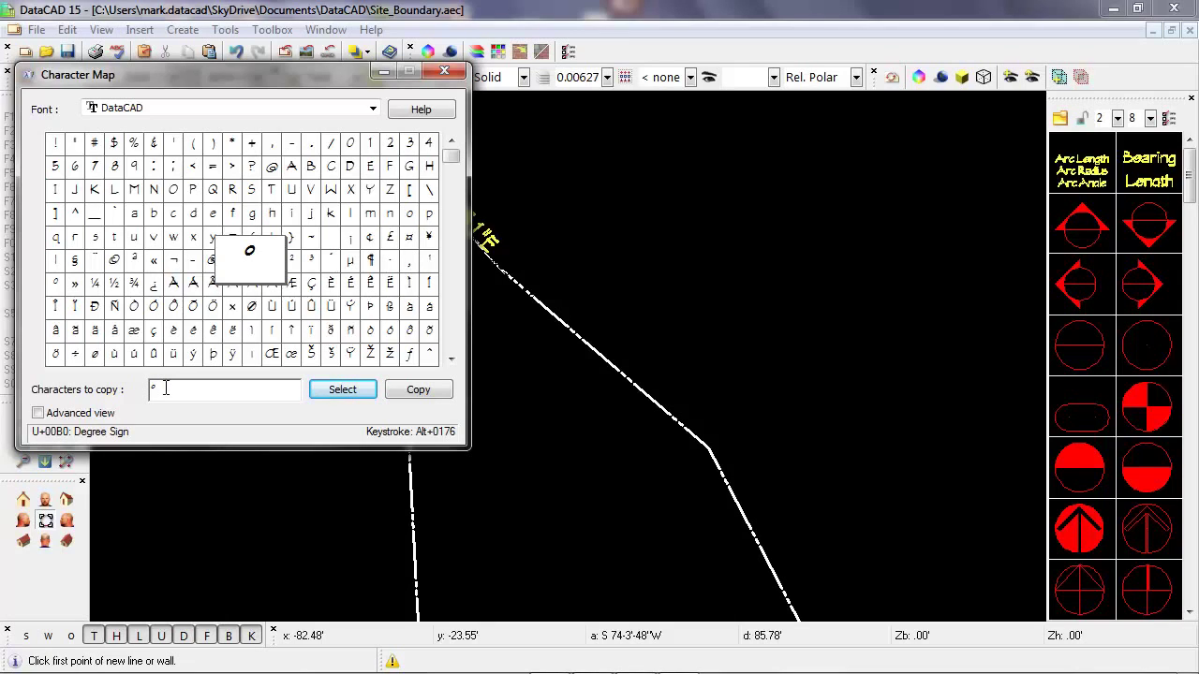
pyautogui.moveTo(168, 388); pyautogui.dragTo(146, 390)
pyautogui.click(418, 394)
pyautogui.click(529, 18)
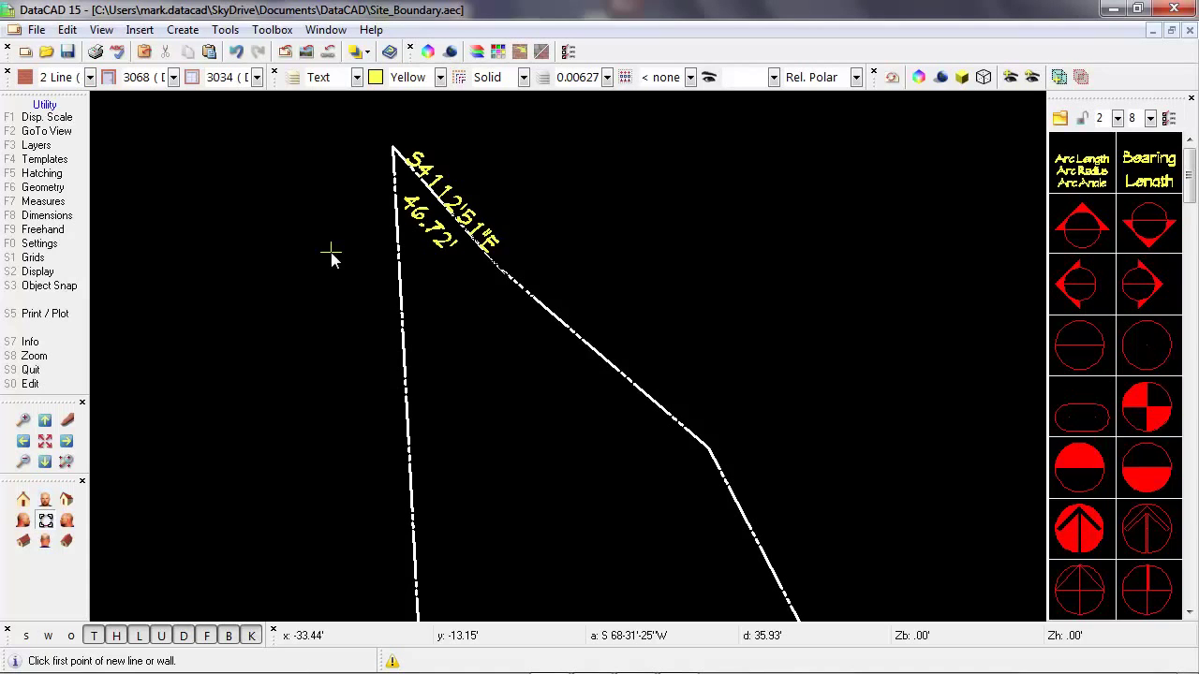
# Change the contents of the northernmost segment's bearing label to S41°12'51"E by adding the degree symbol after 41
pyautogui.press('c')
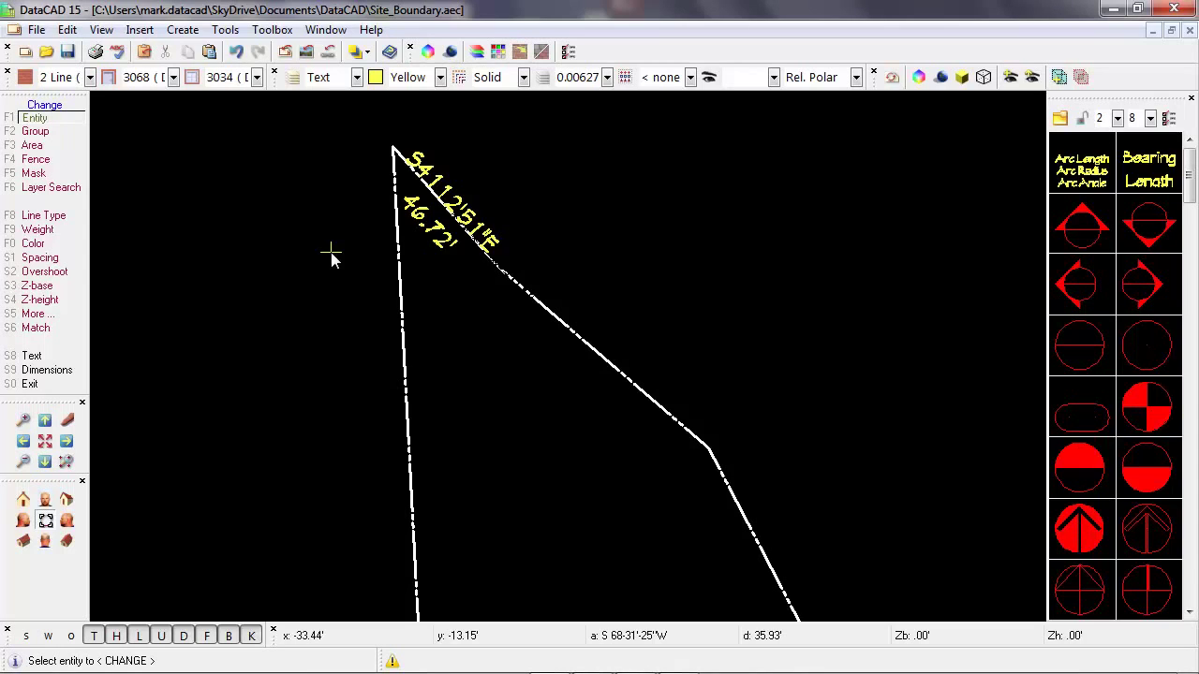
pyautogui.click(65, 361)
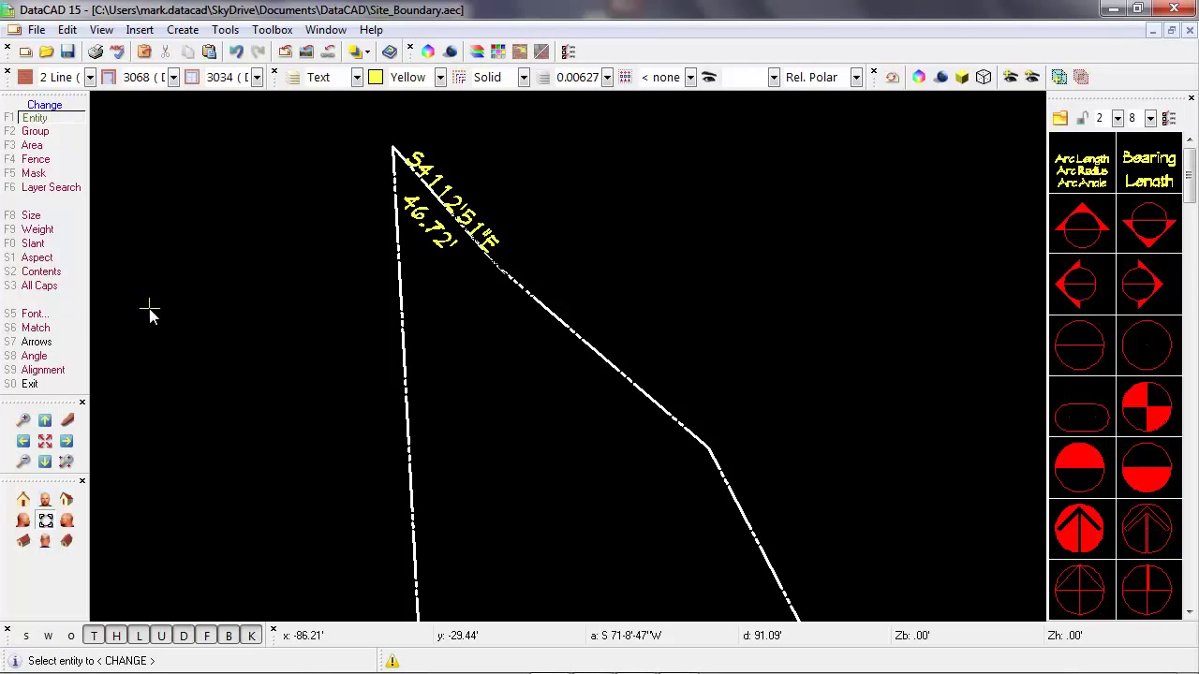
pyautogui.click(75, 279)
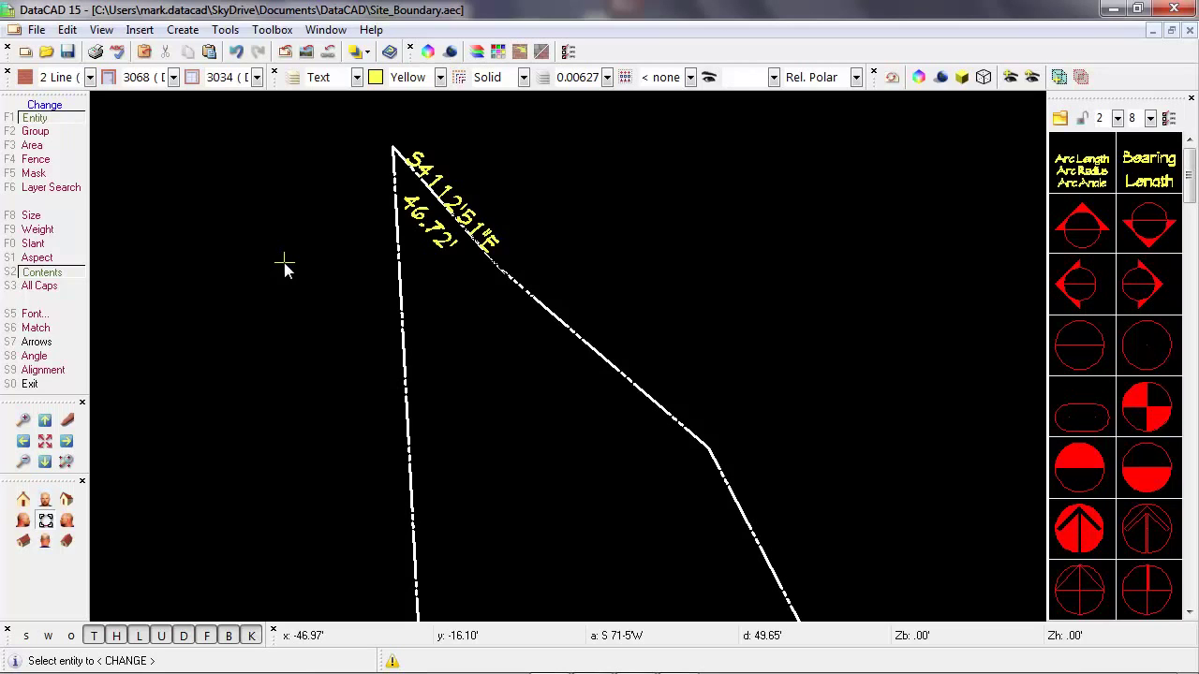
pyautogui.click(429, 177)
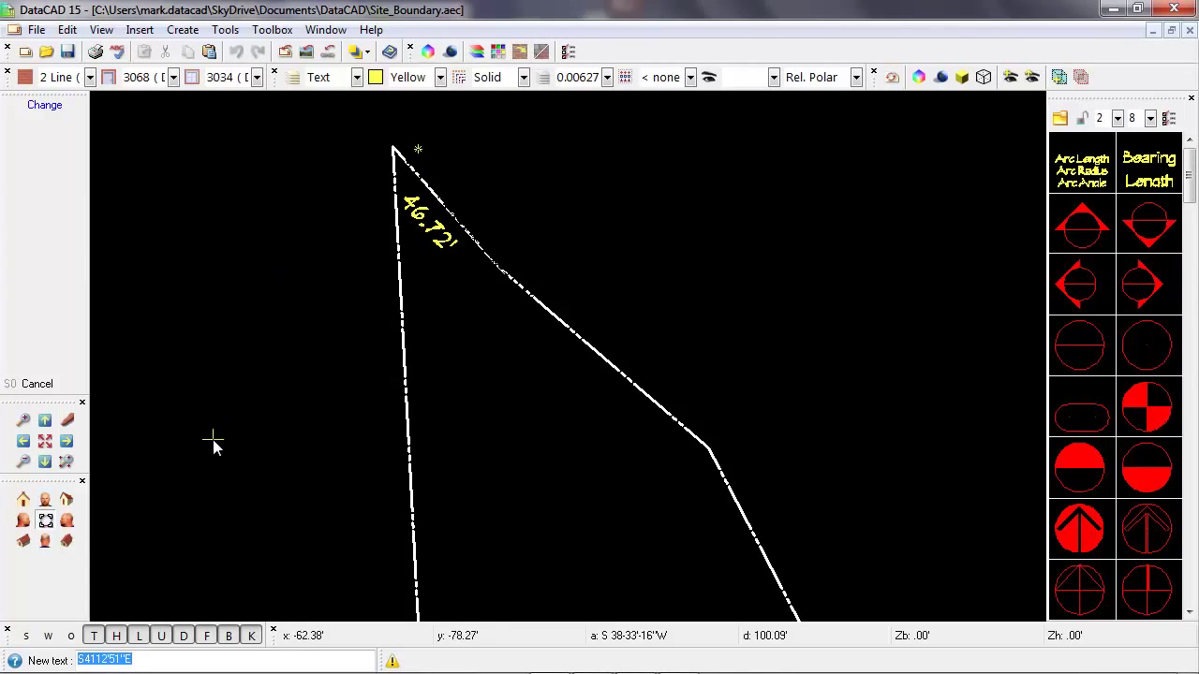
pyautogui.click(146, 661)
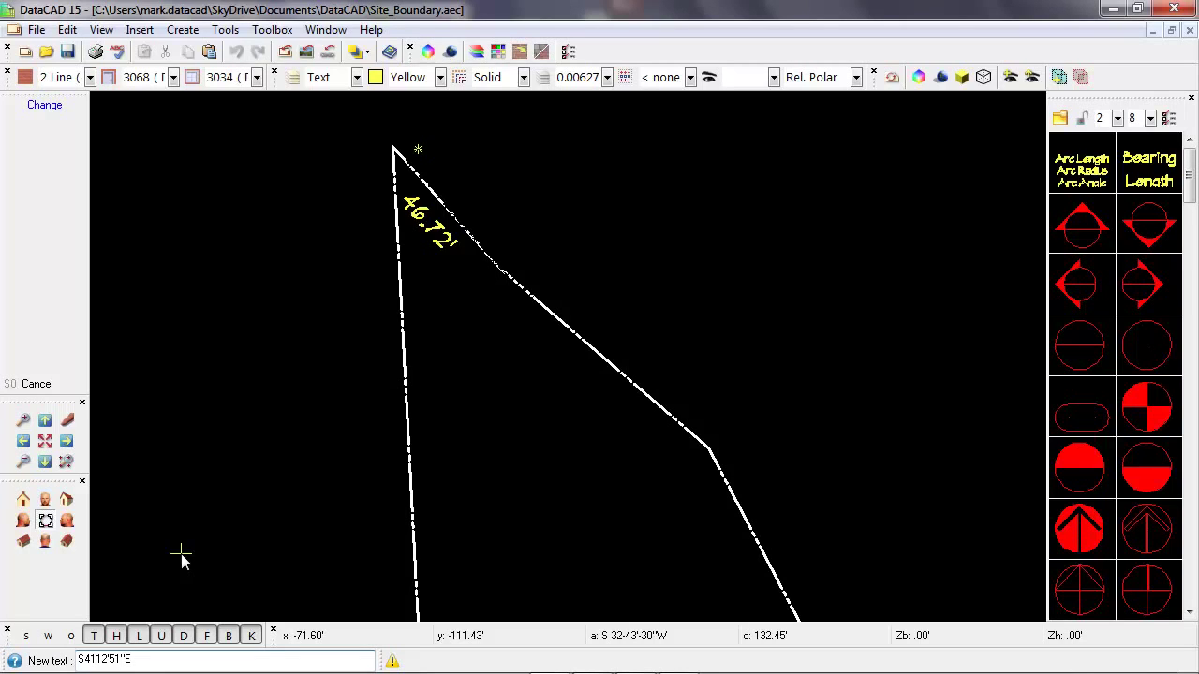
pyautogui.write('`')
pyautogui.press('Return')
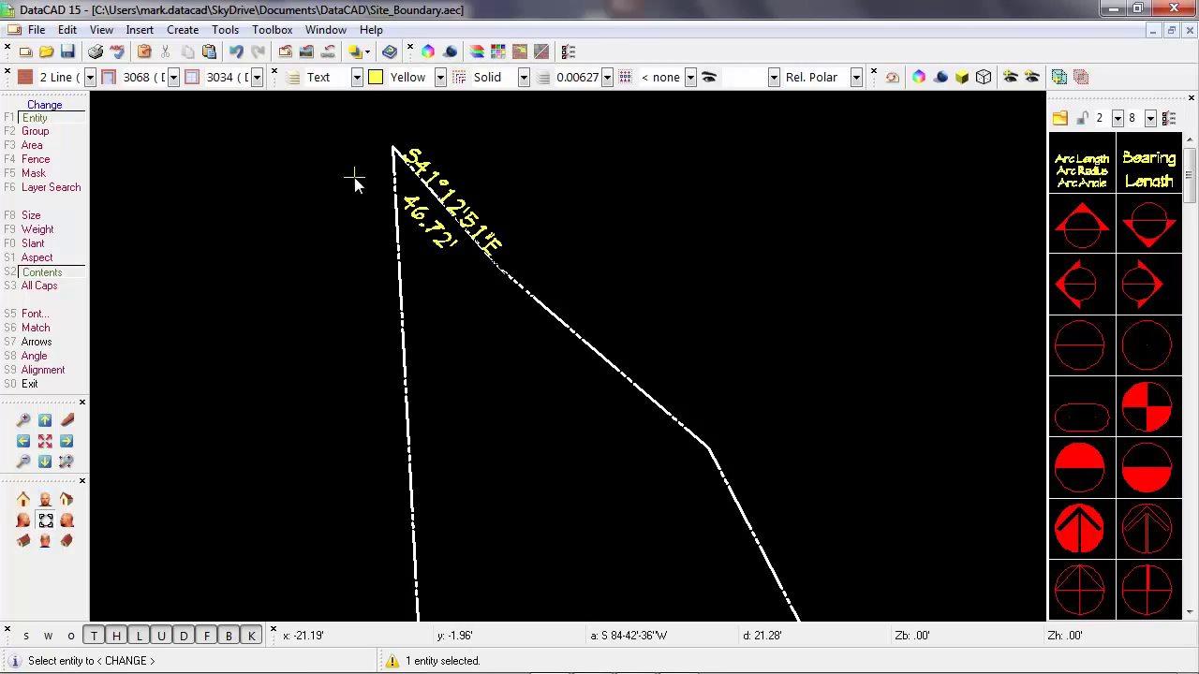
# Match the text angle to the second northeast boundary segment, using the line's original angle S49.15.1E
pyautogui.rightClick(319, 251)
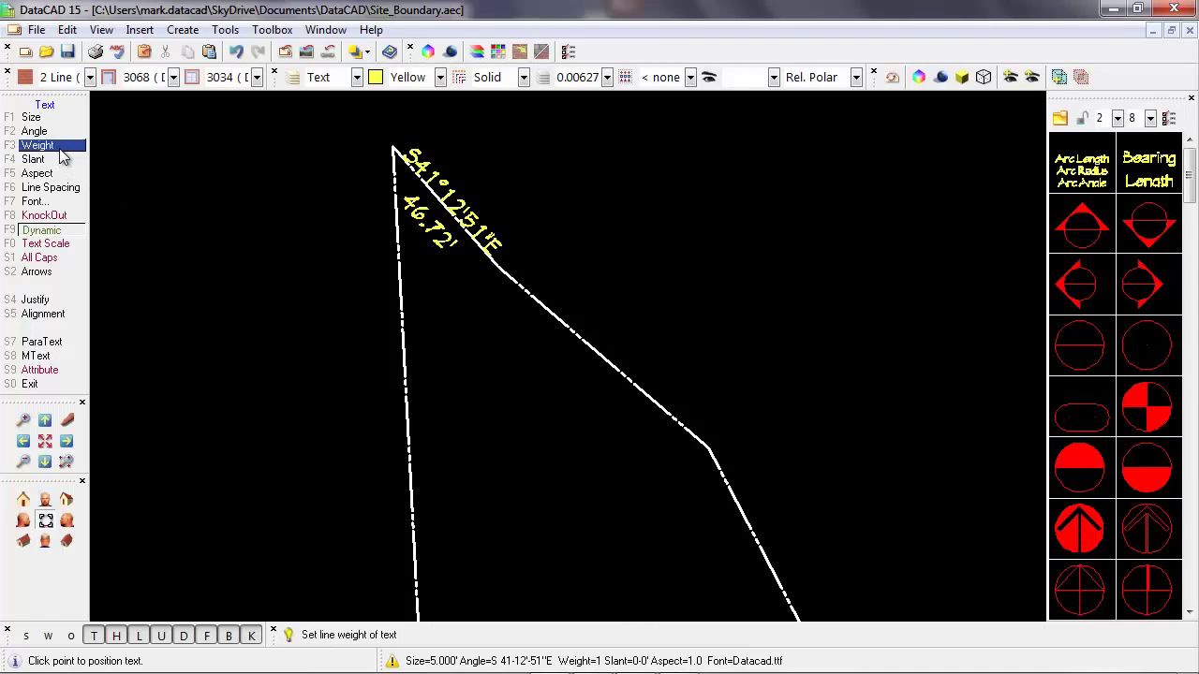
pyautogui.click(37, 131)
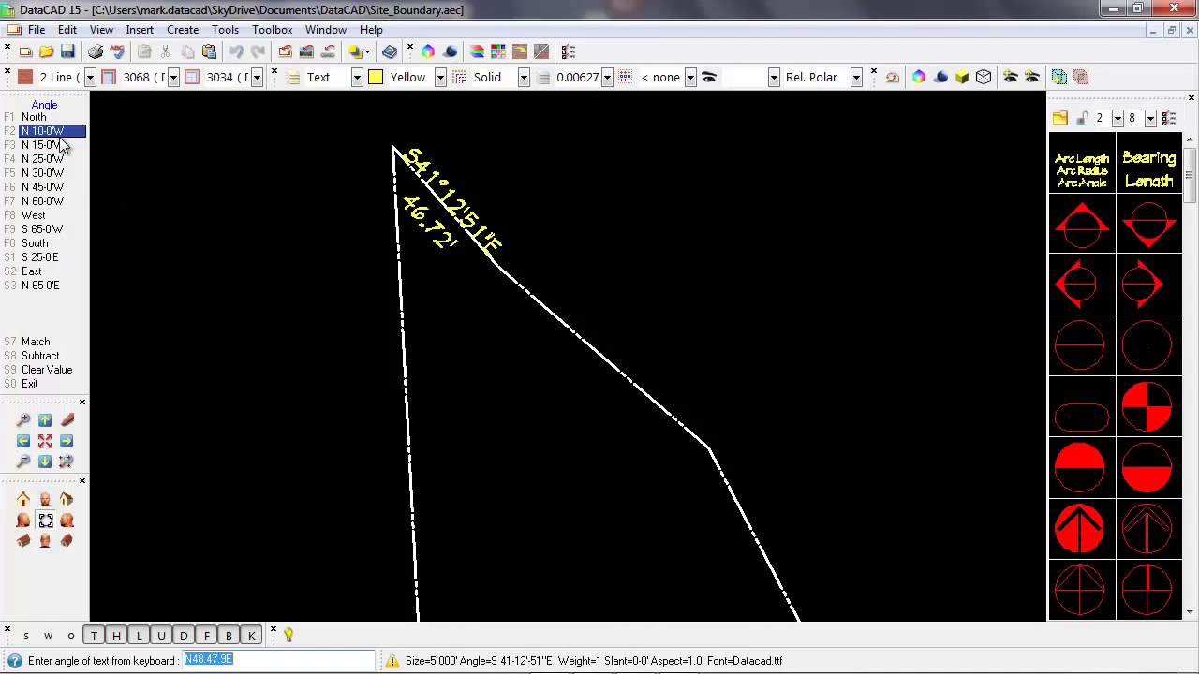
pyautogui.click(61, 345)
pyautogui.click(584, 343)
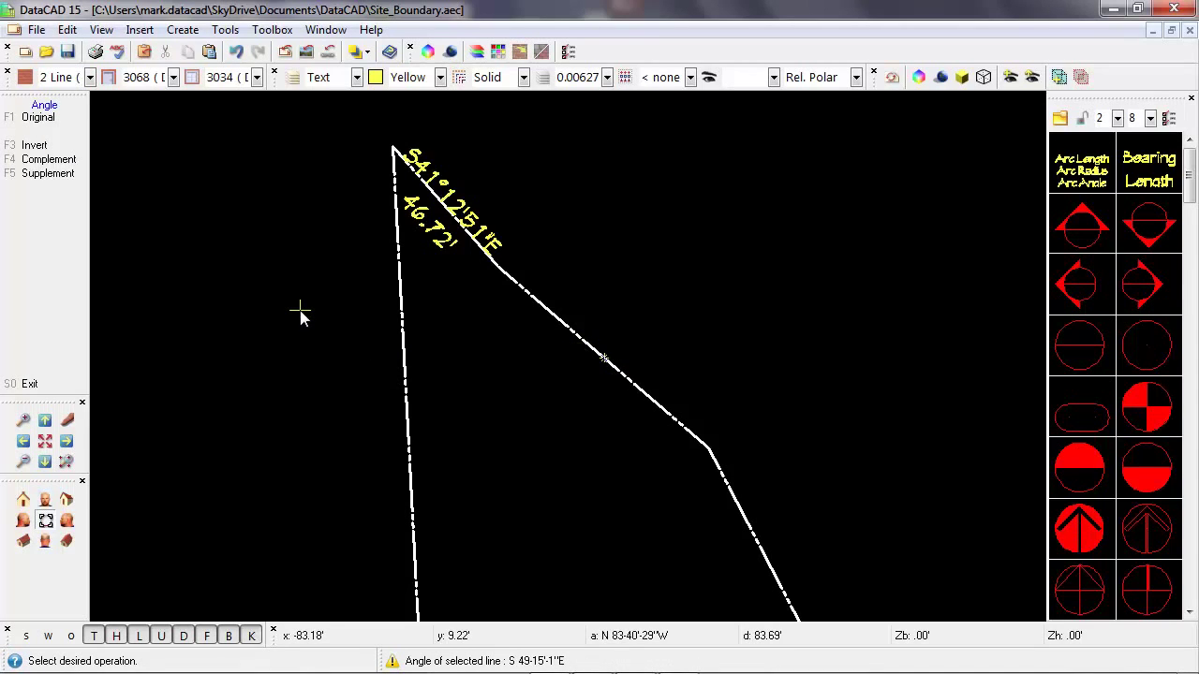
pyautogui.press('F1')
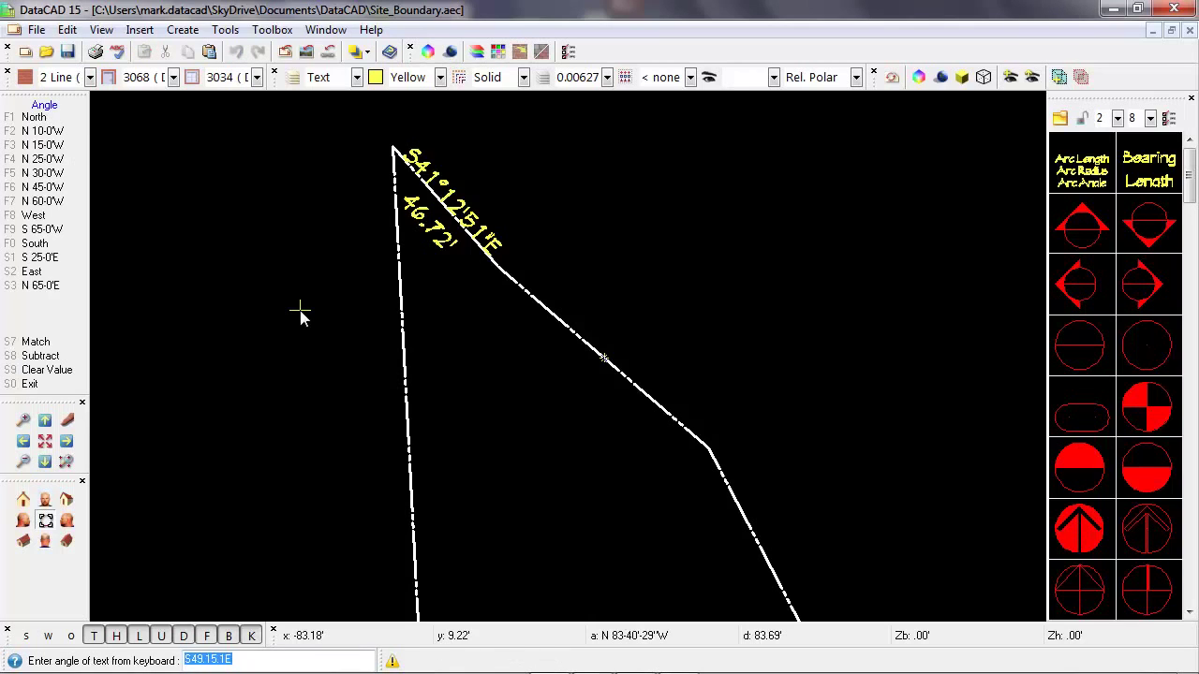
pyautogui.press('Return')
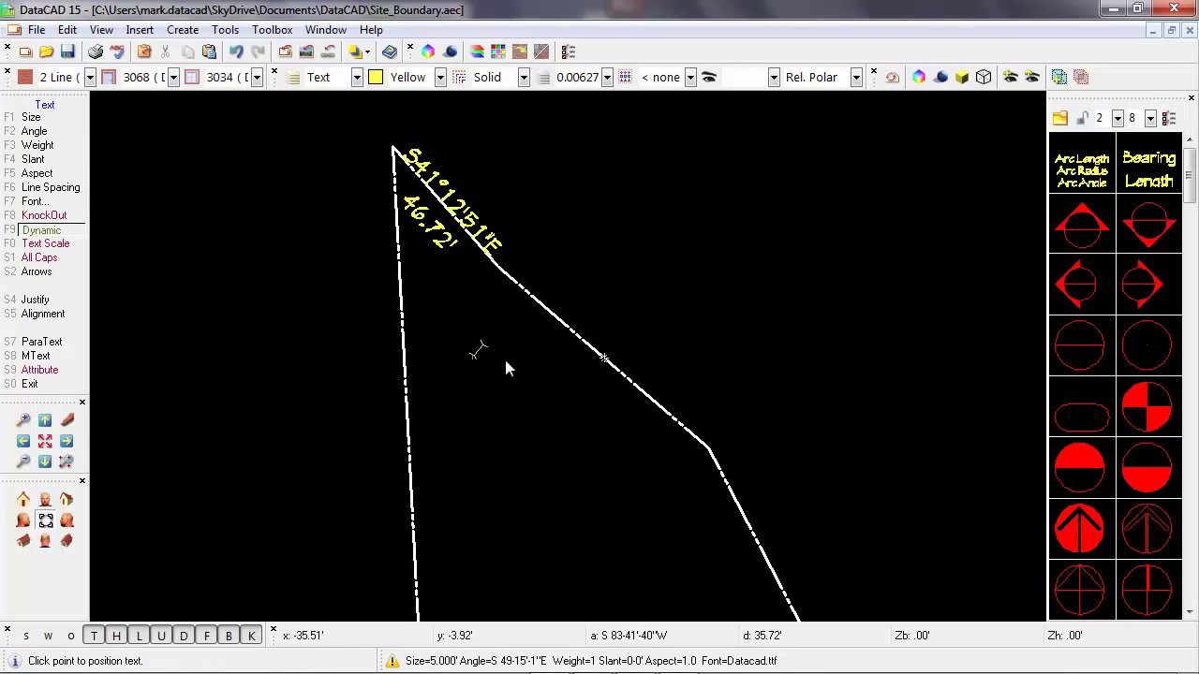
# Label the midpoint of the second northeast boundary segment with S49°15'01"E and 80.60' on a second line
pyautogui.click(601, 356)
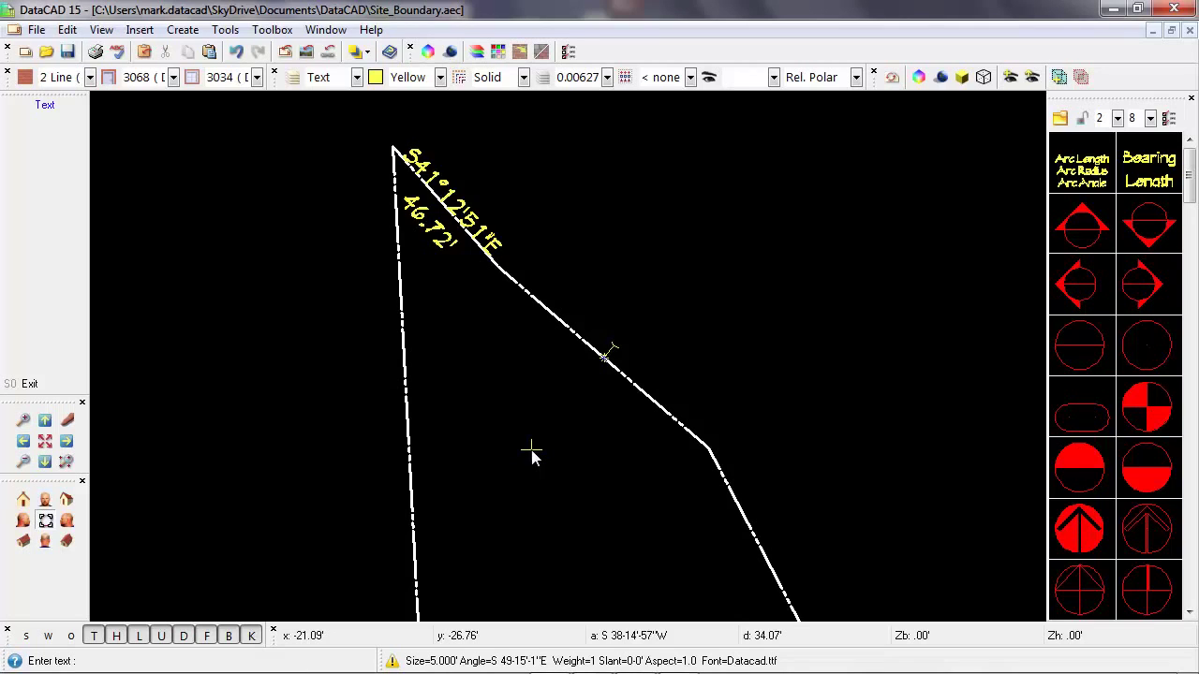
pyautogui.write('S49')
pyautogui.write('°')
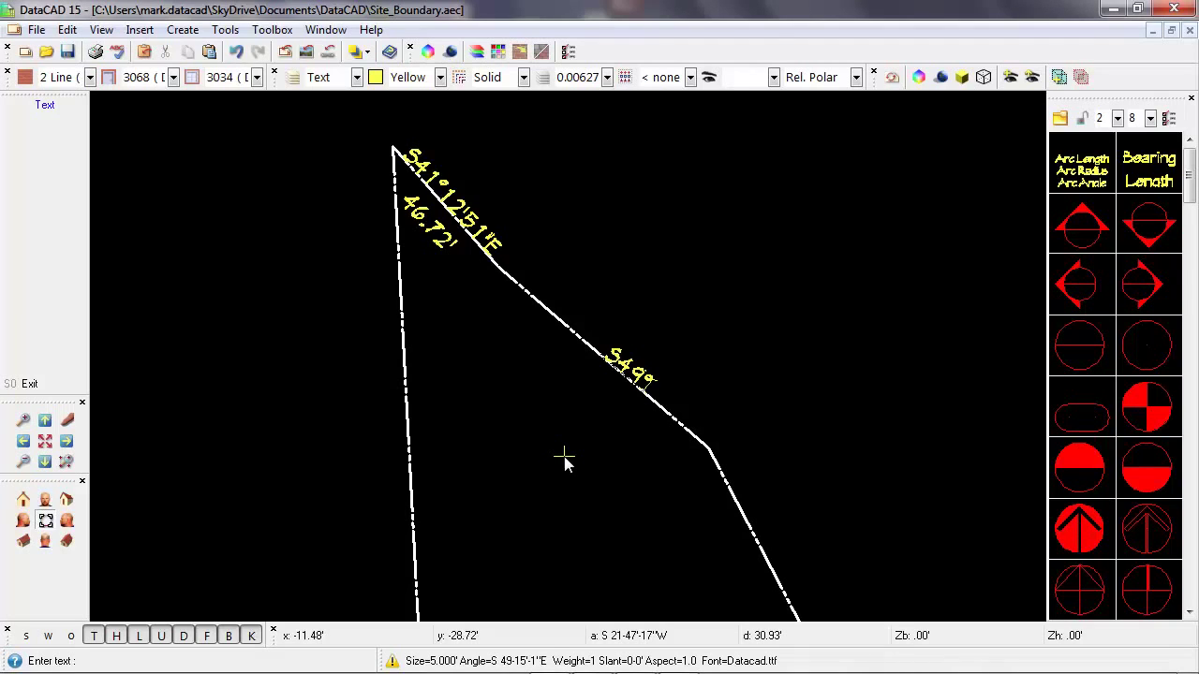
pyautogui.write('15\'01"E')
pyautogui.press('Return')
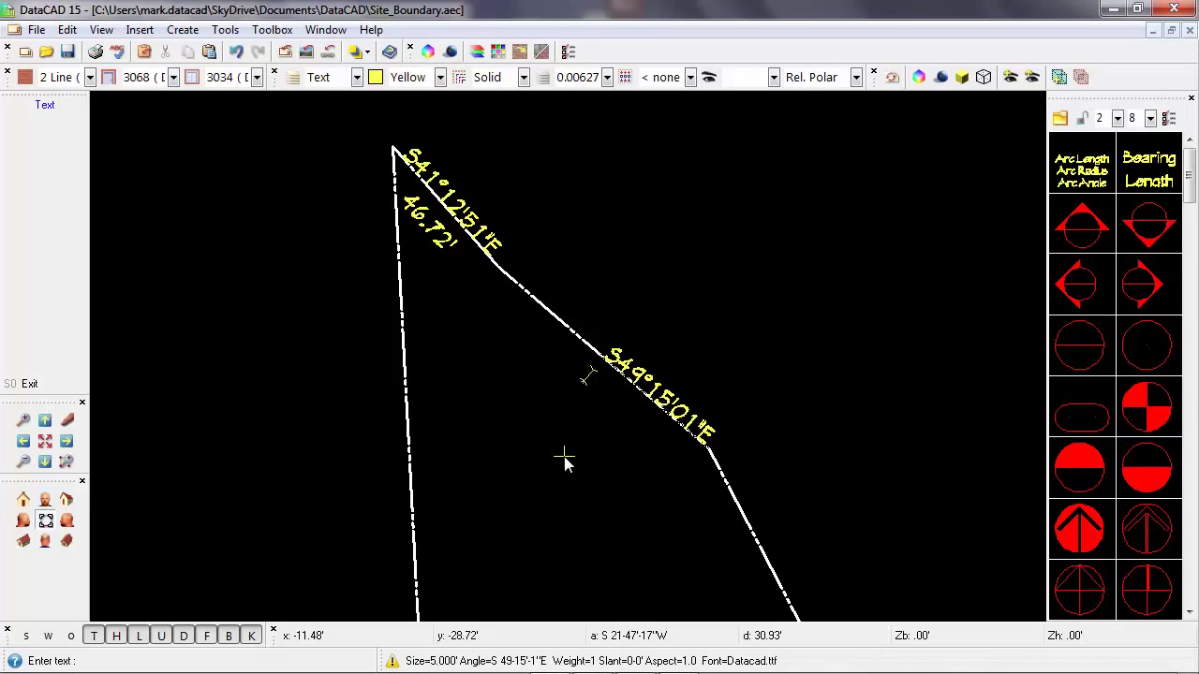
pyautogui.write("80.60'")
pyautogui.press('Return')
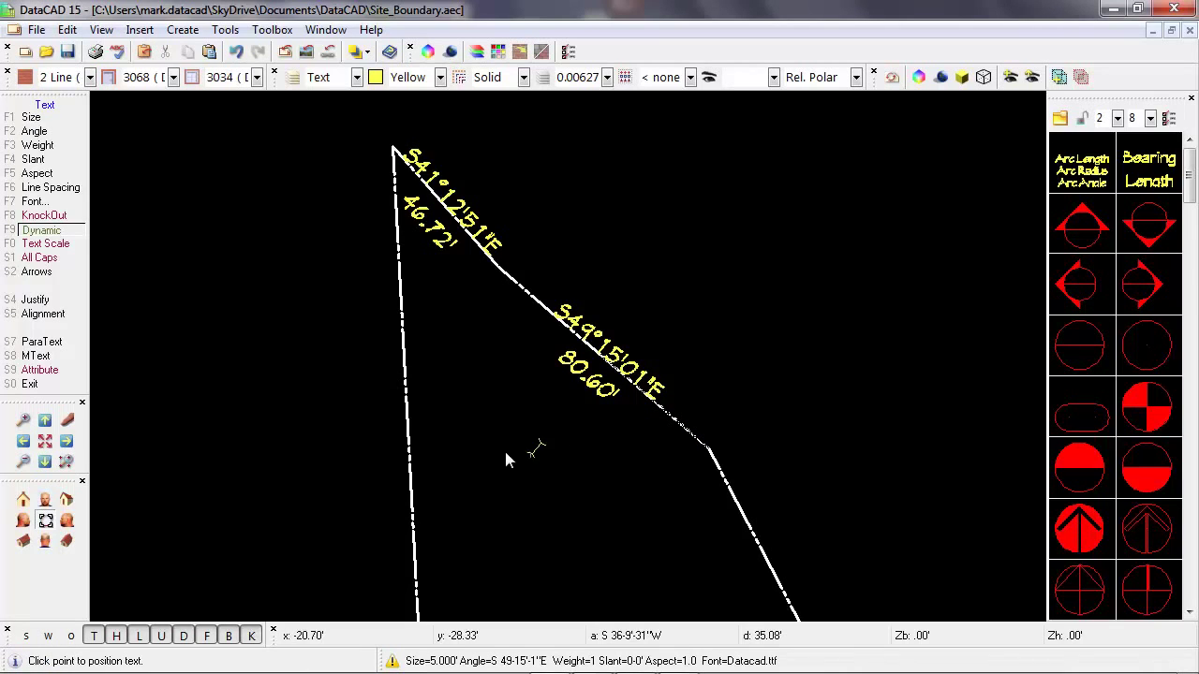
# Leave the text command and measure the third northeast boundary segment as a line
pyautogui.scroll(-1, 309, 277)
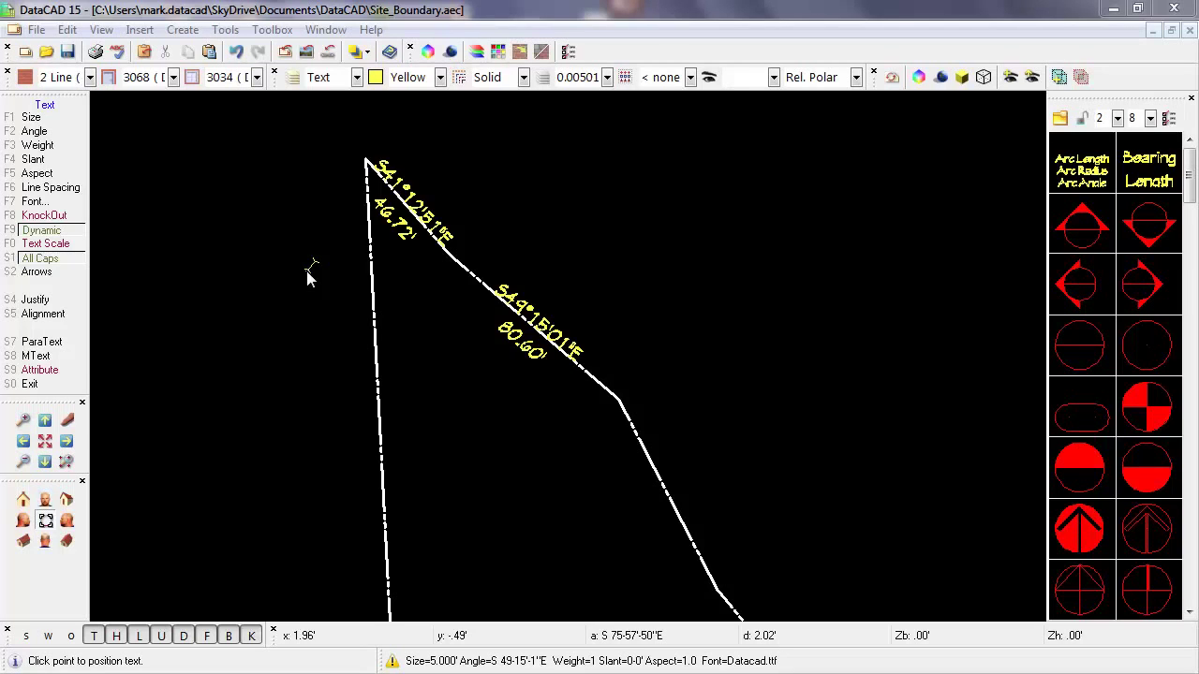
pyautogui.rightClick(308, 274)
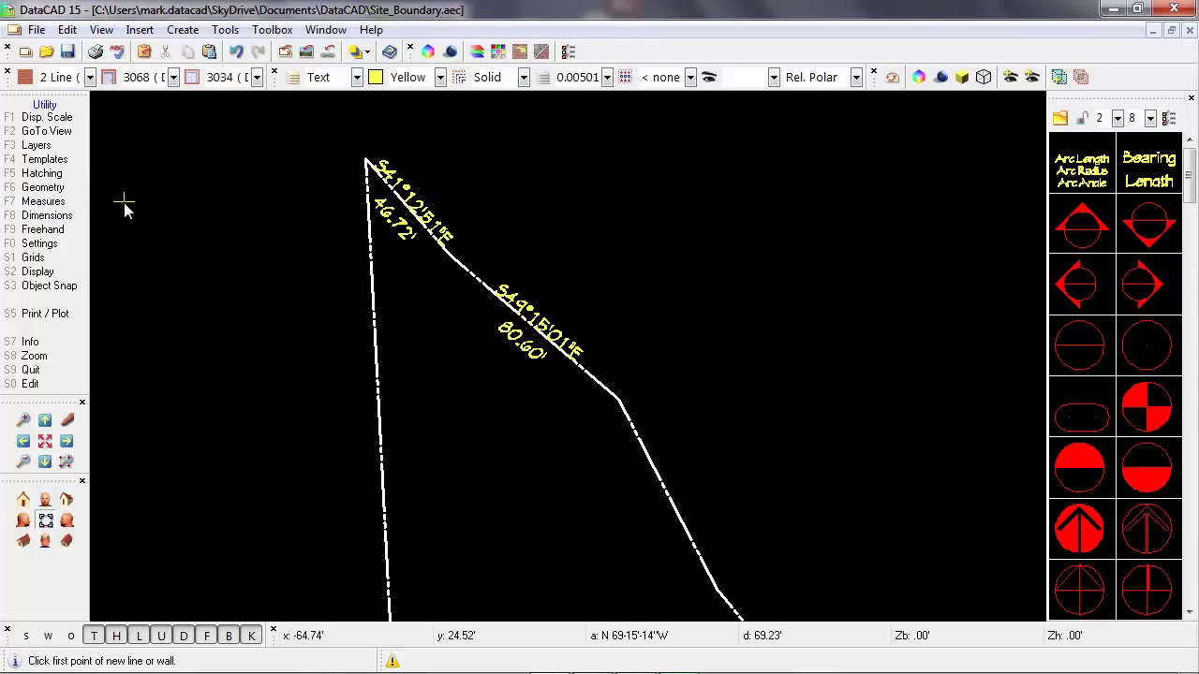
pyautogui.press('F7')
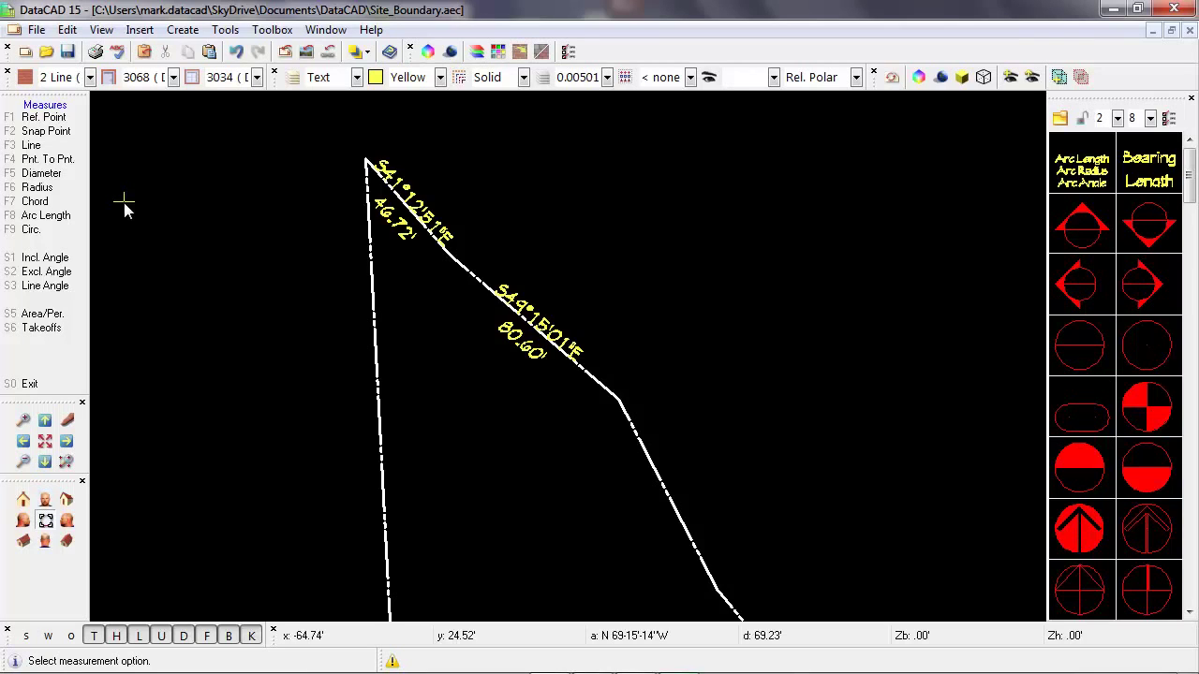
pyautogui.click(62, 150)
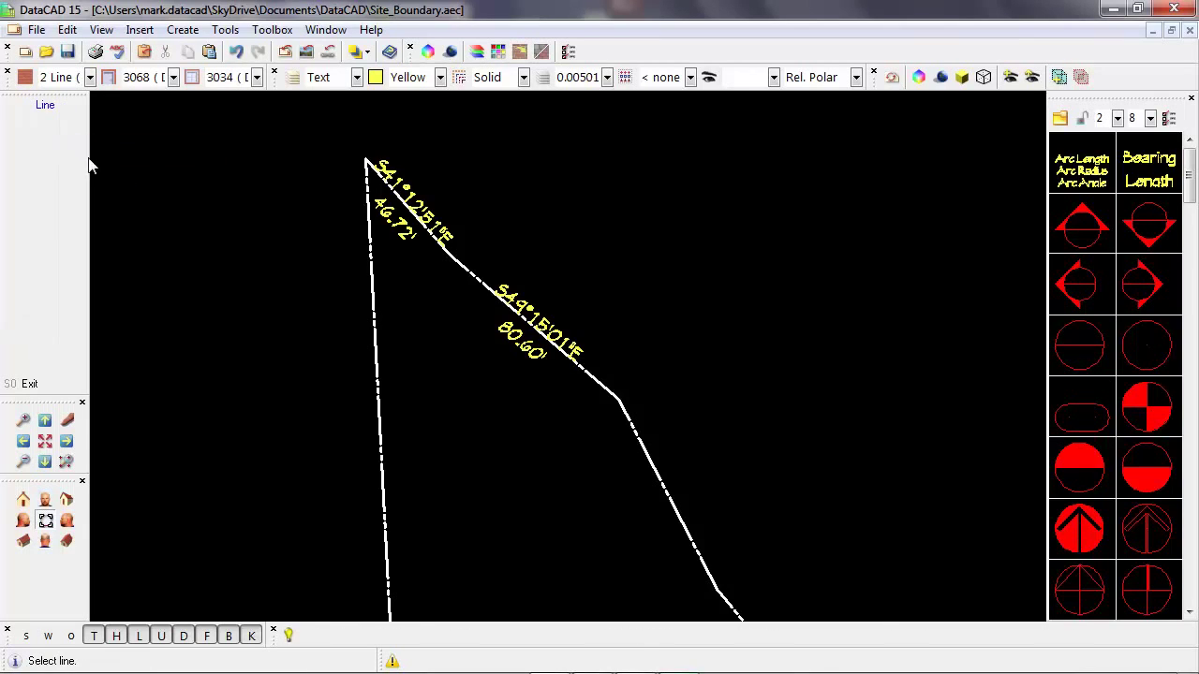
pyautogui.click(662, 490)
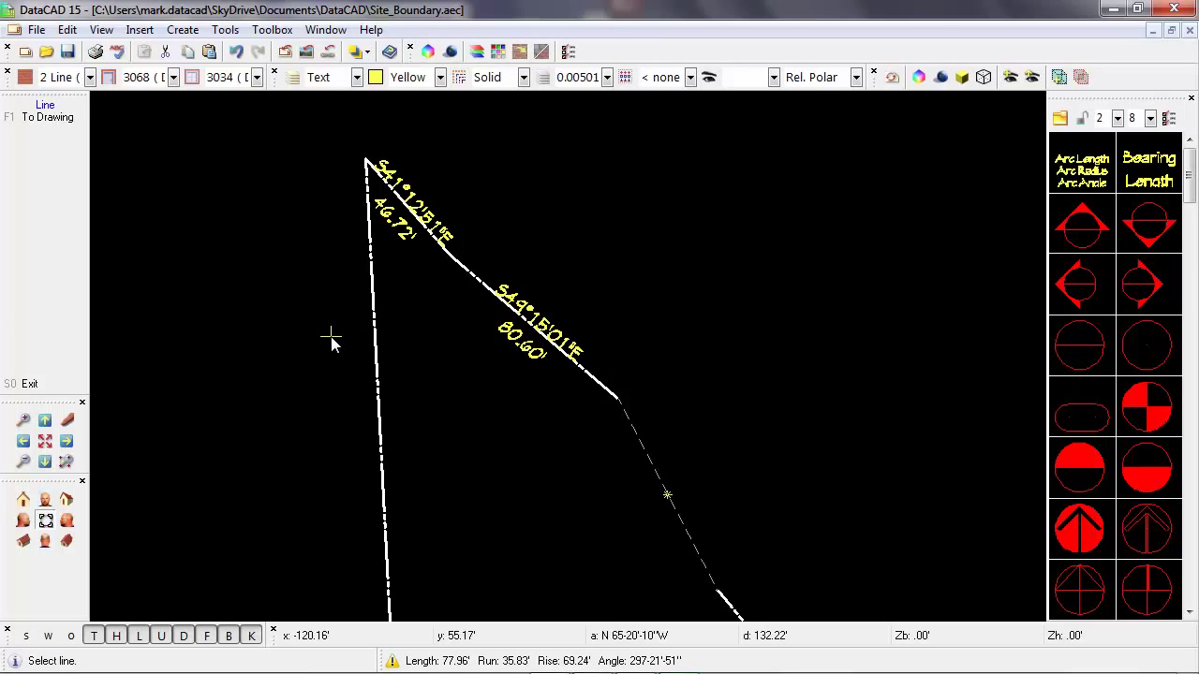
# Send the third northeast segment's angle to the drawing, matching the text angle to that line's original angle, S27.21.51E
pyautogui.click(68, 121)
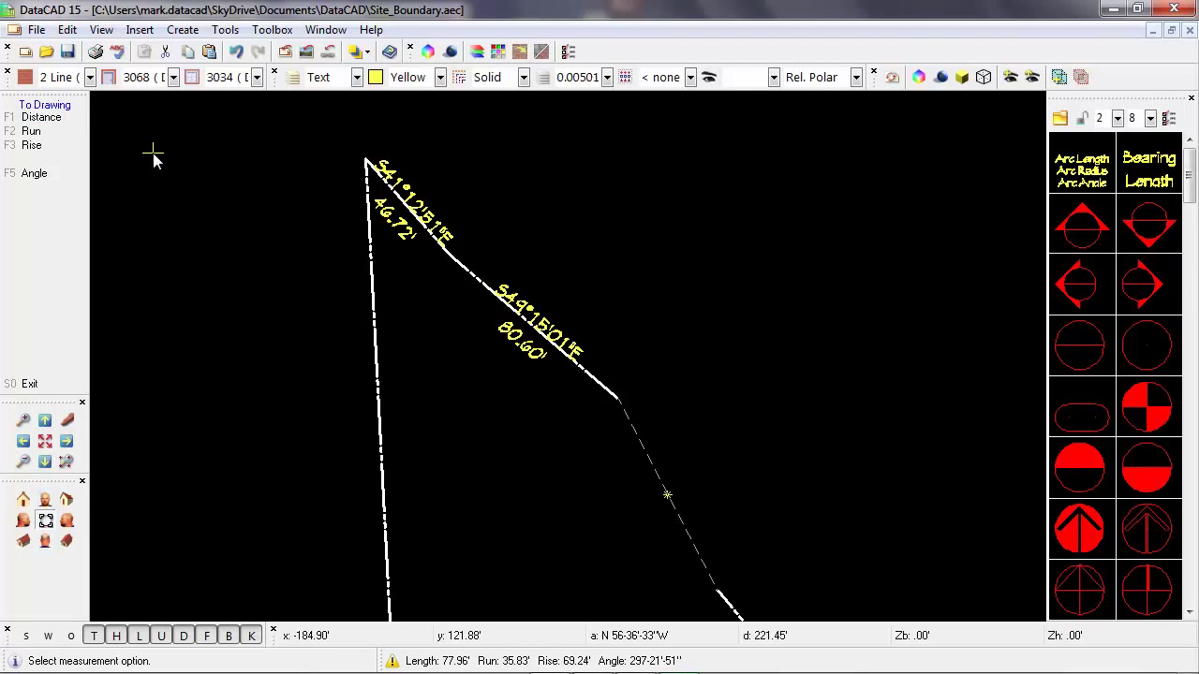
pyautogui.click(51, 174)
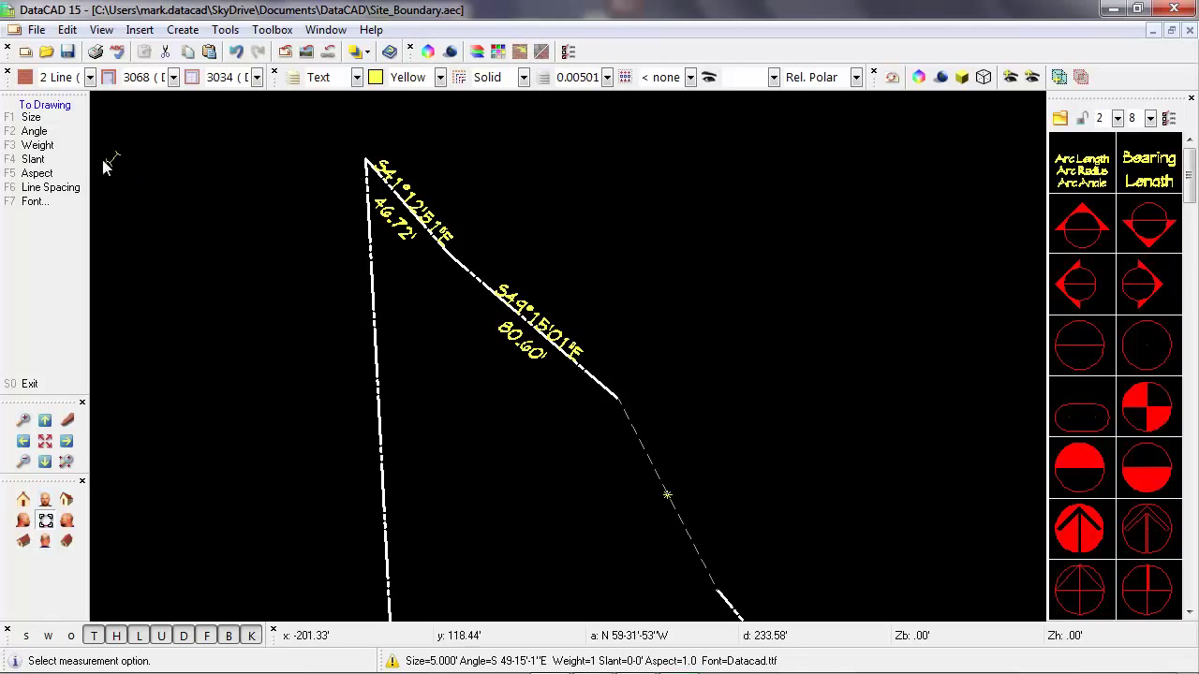
pyautogui.click(58, 133)
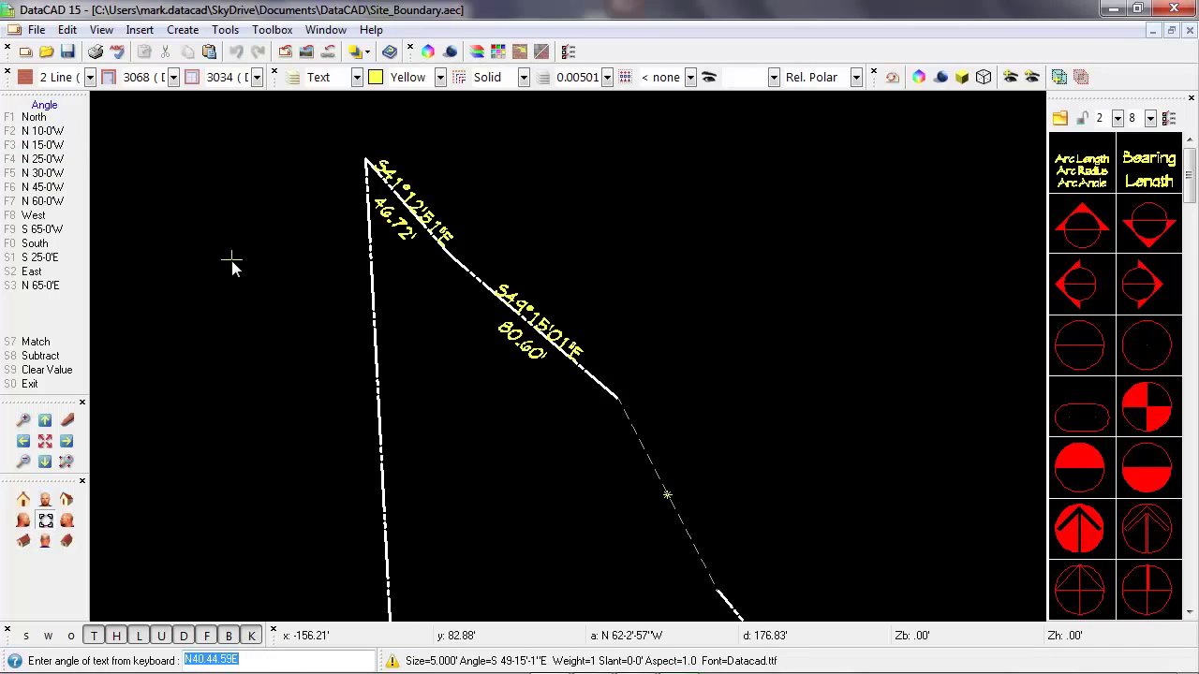
pyautogui.click(67, 341)
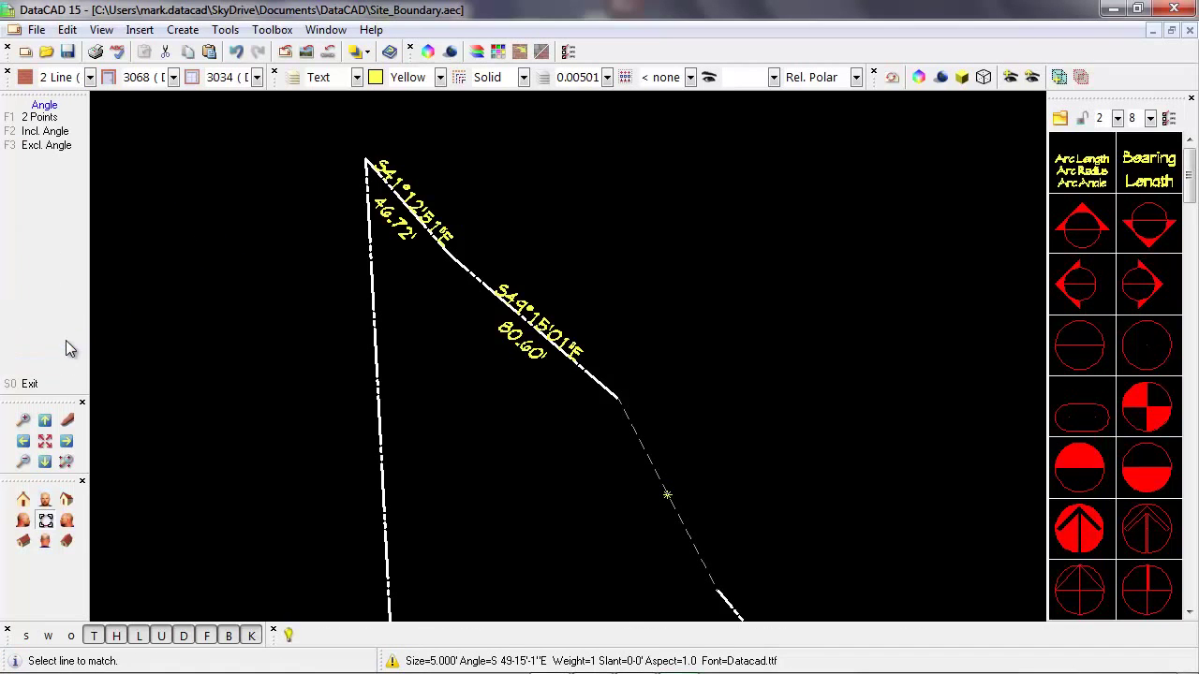
pyautogui.click(656, 473)
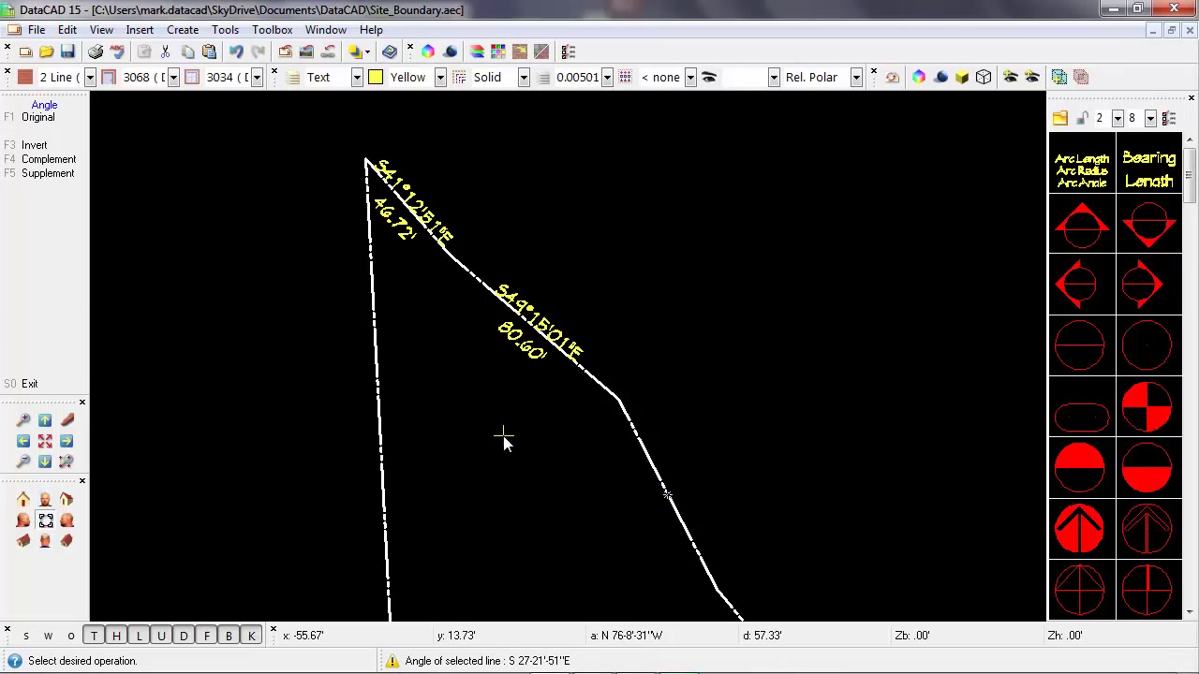
pyautogui.press('F1')
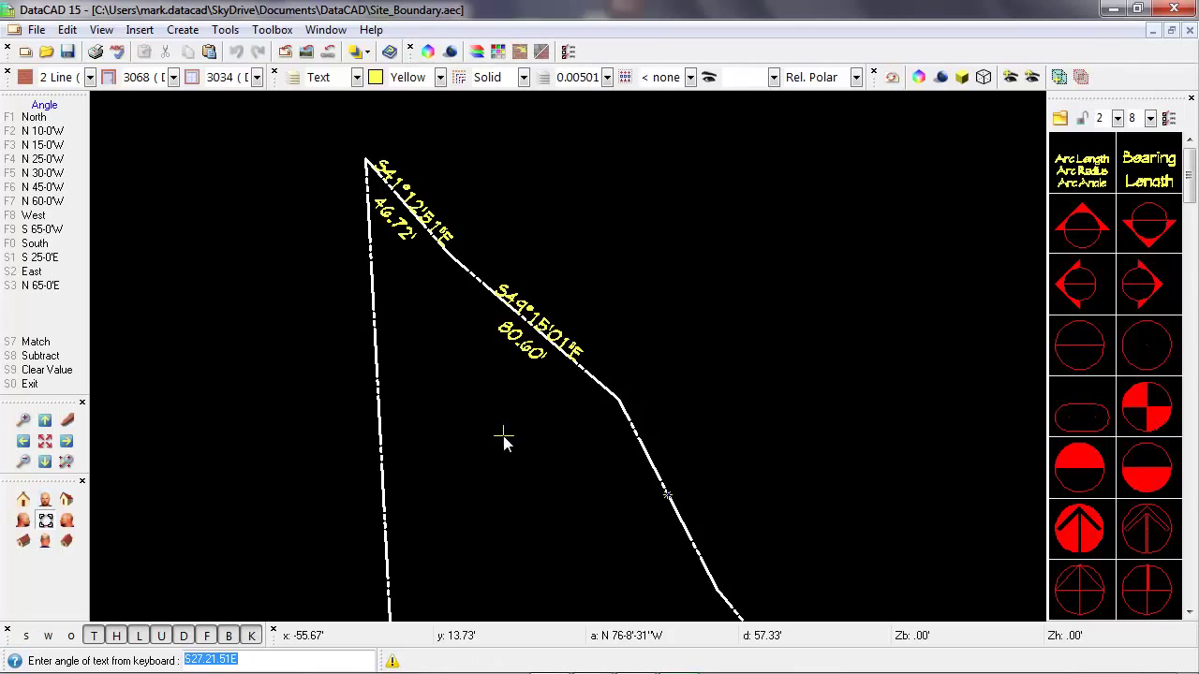
pyautogui.press('Return')
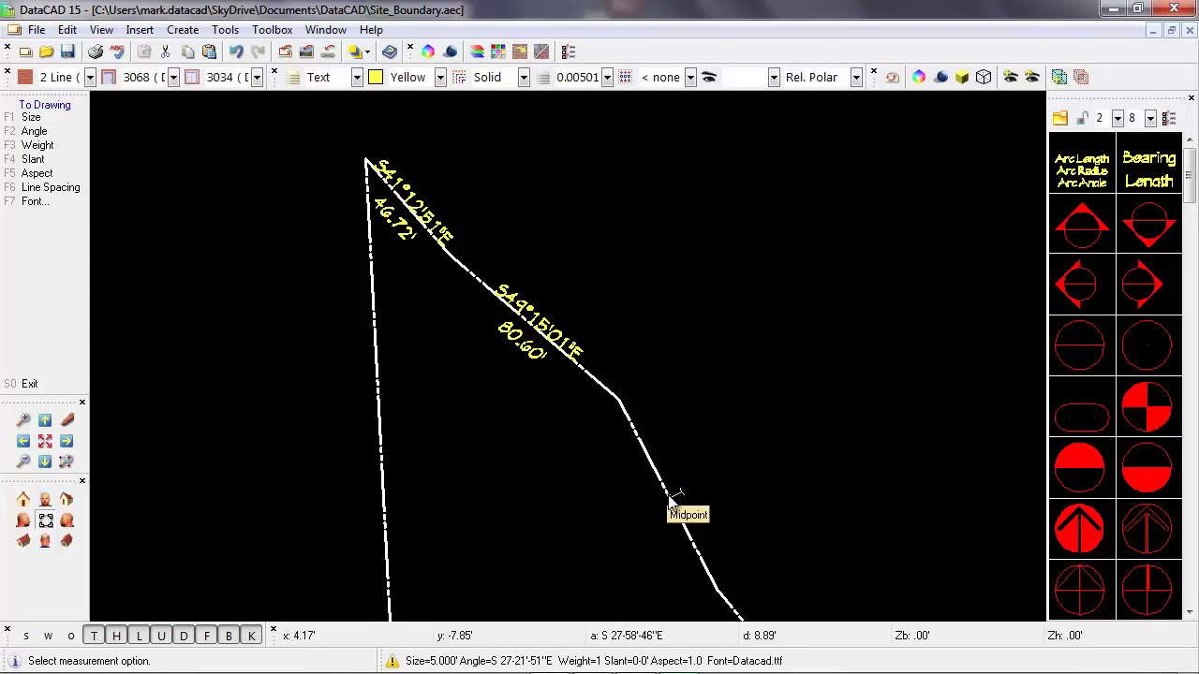
# Place the bearing S 27°-21'-51"E at the third northeast segment's midpoint and its length 77.96' on the line's inner side
pyautogui.click(671, 504)
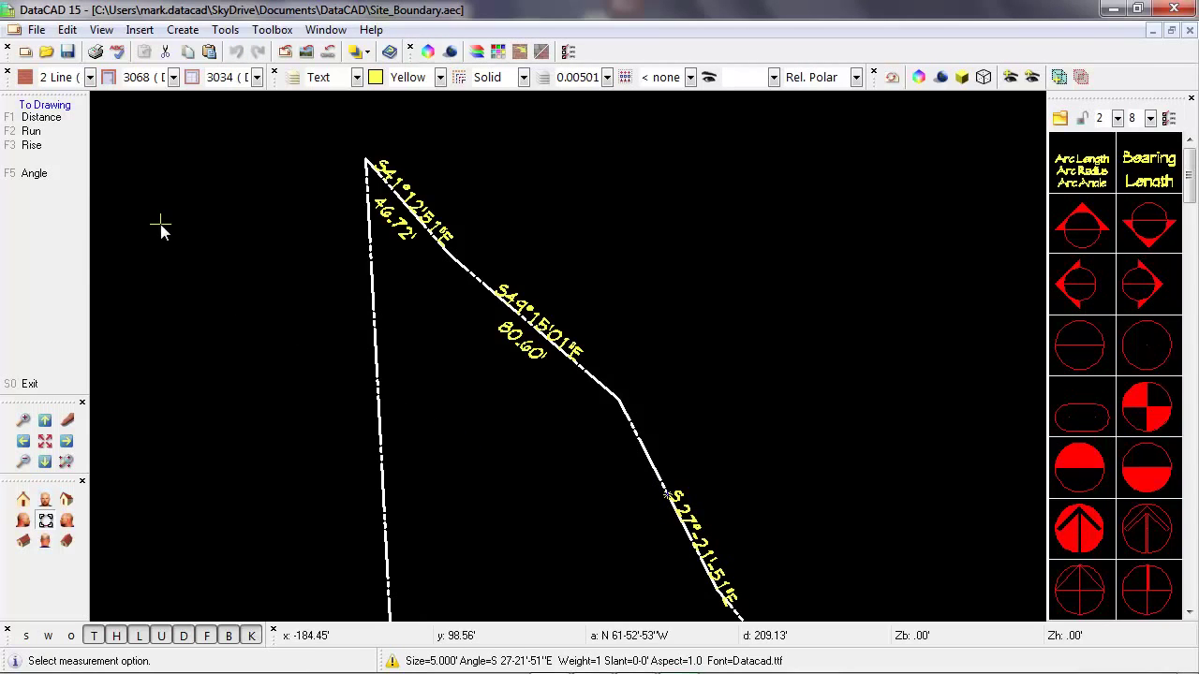
pyautogui.click(74, 120)
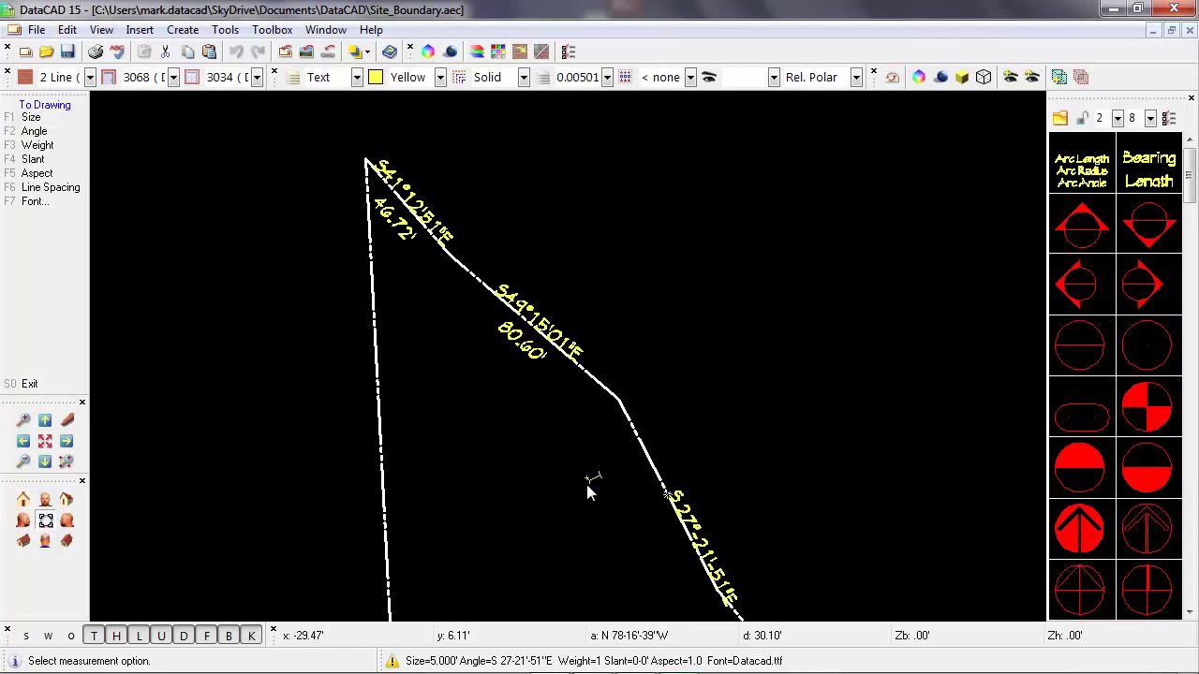
pyautogui.click(646, 507)
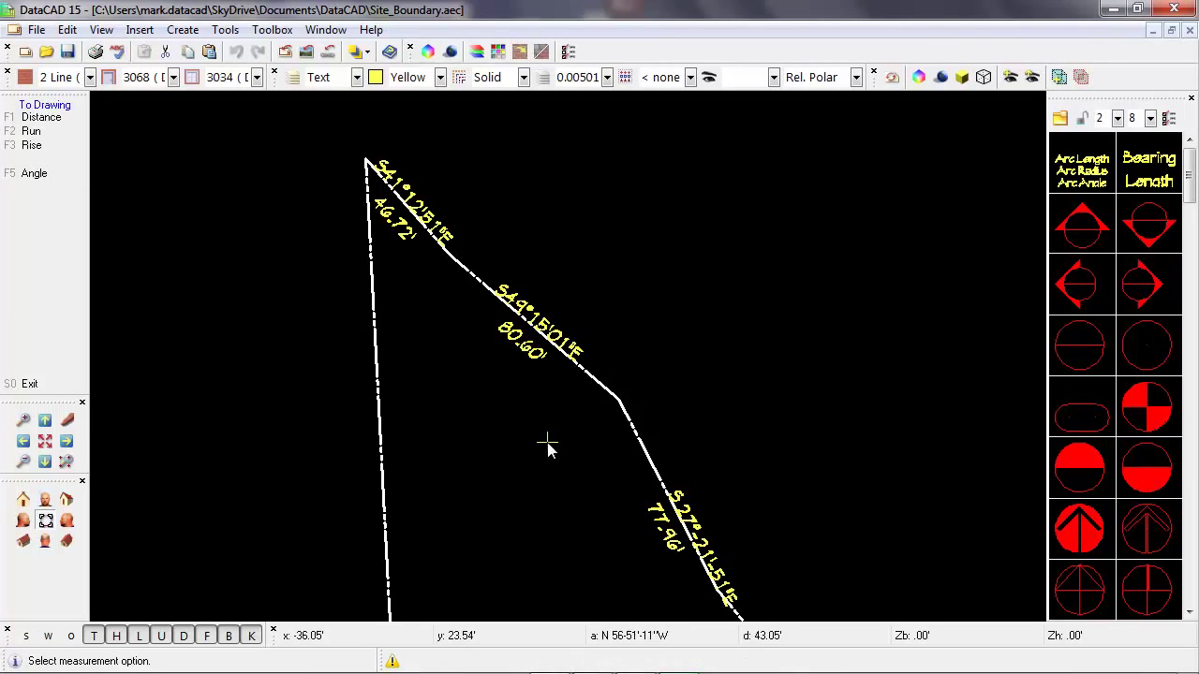
# Measure the fourth northeast boundary segment as a line
pyautogui.moveTo(558, 455); pyautogui.dragTo(553, 438, button='middle')
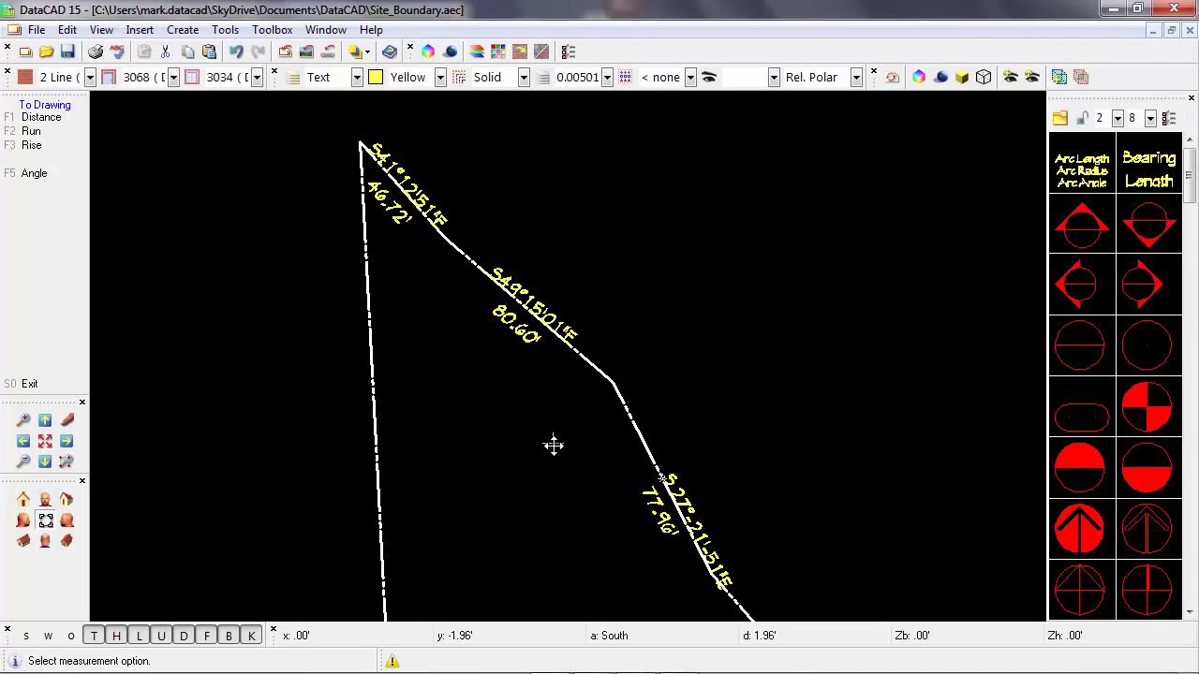
pyautogui.moveTo(565, 458)
pyautogui.mouseDown(button='middle')
pyautogui.moveTo(519, 421)
pyautogui.moveTo(424, 187)
pyautogui.mouseUp(button='middle')
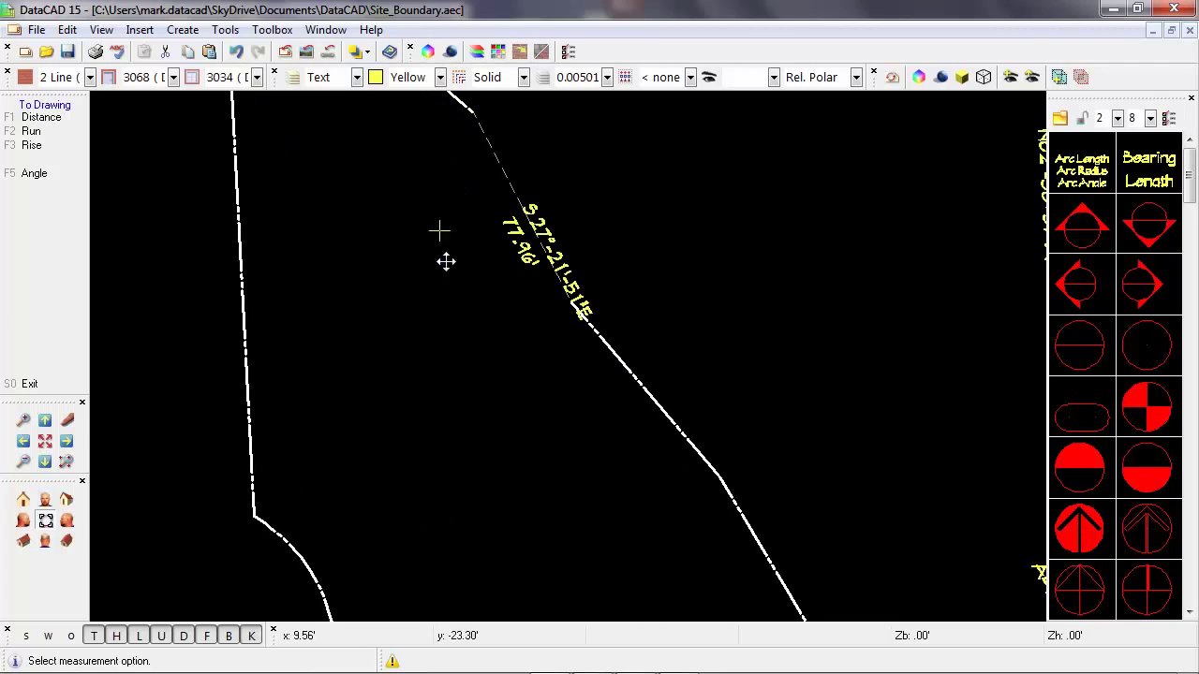
pyautogui.moveTo(584, 434); pyautogui.dragTo(587, 336, button='middle')
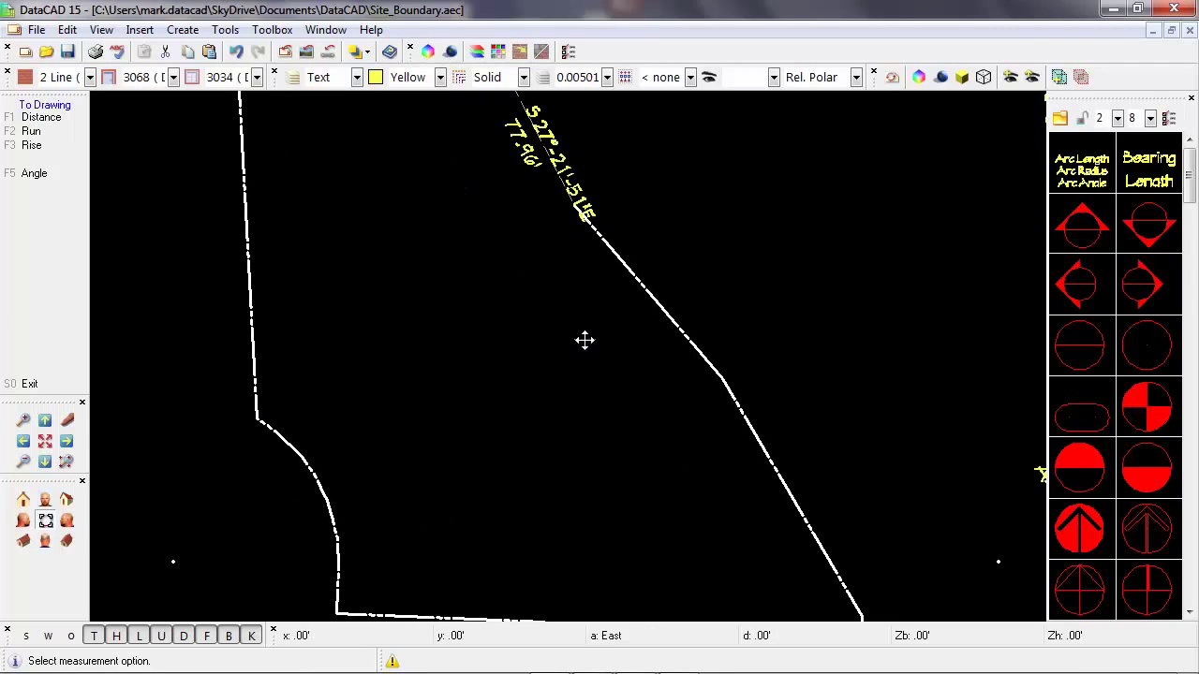
pyautogui.press('F1')
pyautogui.rightClick(191, 228)
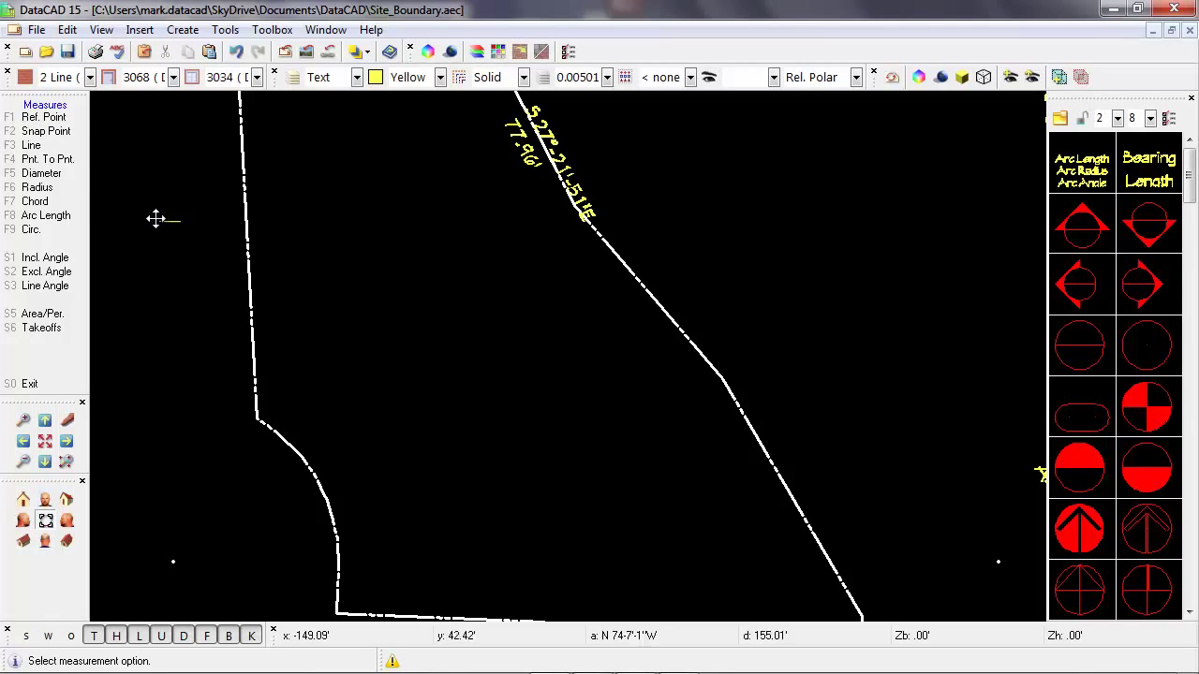
pyautogui.click(37, 145)
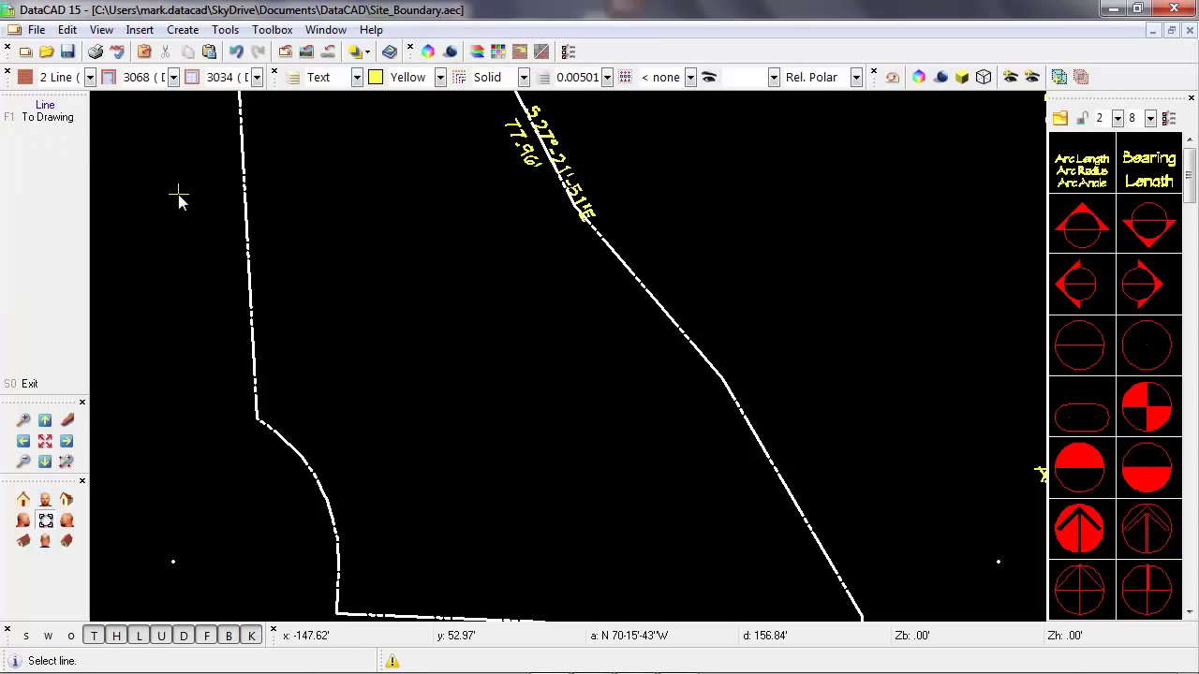
pyautogui.click(654, 294)
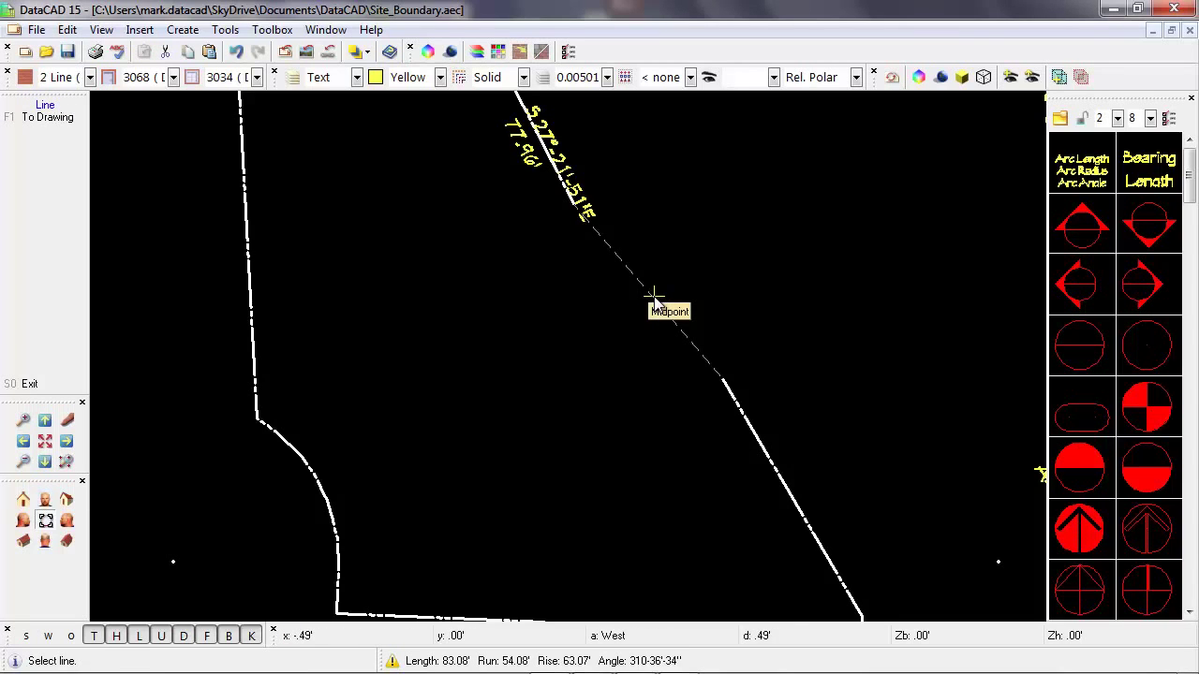
# Send the fourth northeast segment's angle to the drawing, matching the text angle to that line's original angle, S40.36.34E
pyautogui.click(58, 119)
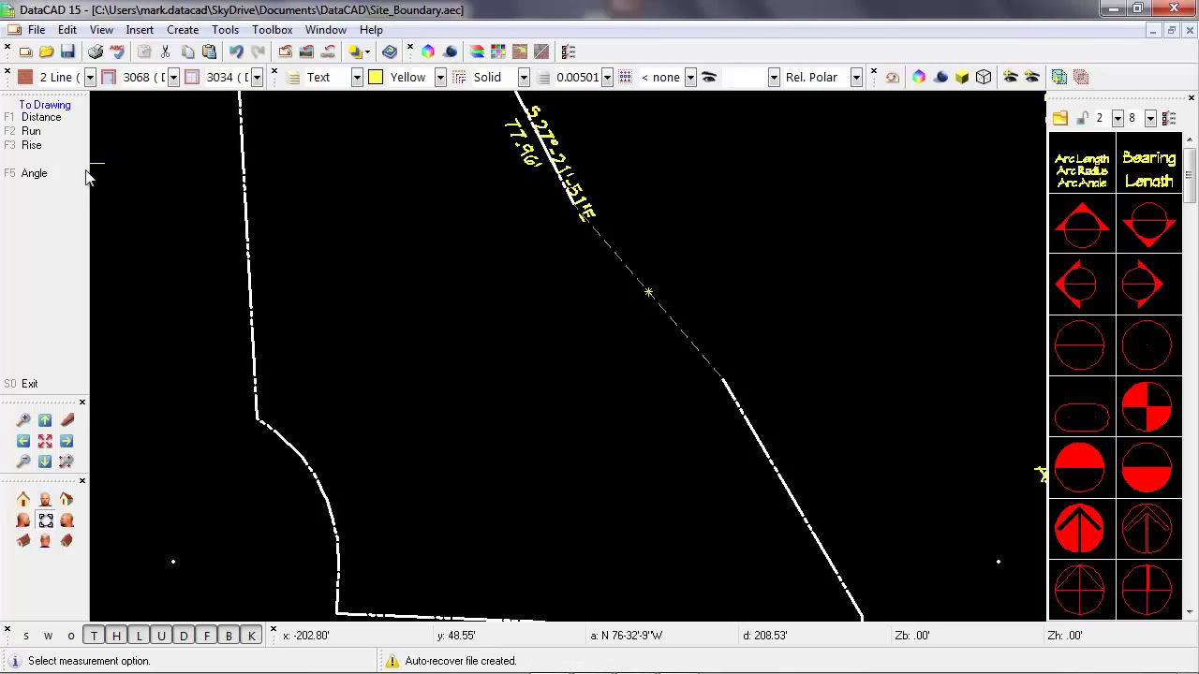
pyautogui.click(56, 175)
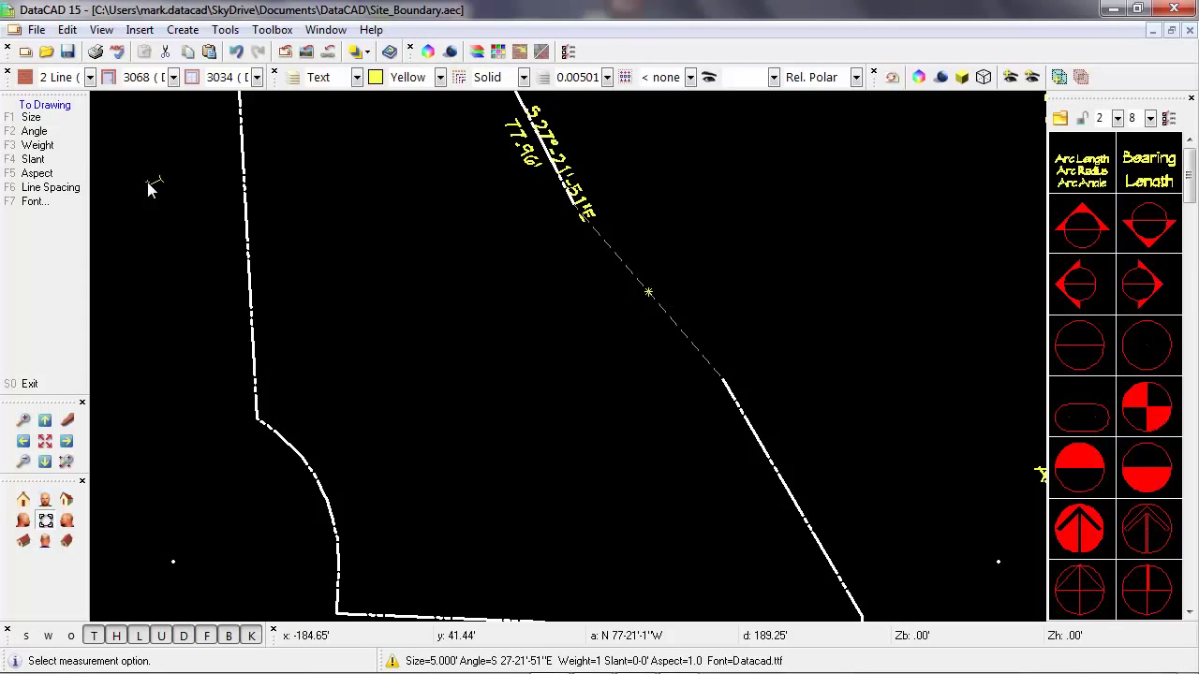
pyautogui.click(52, 132)
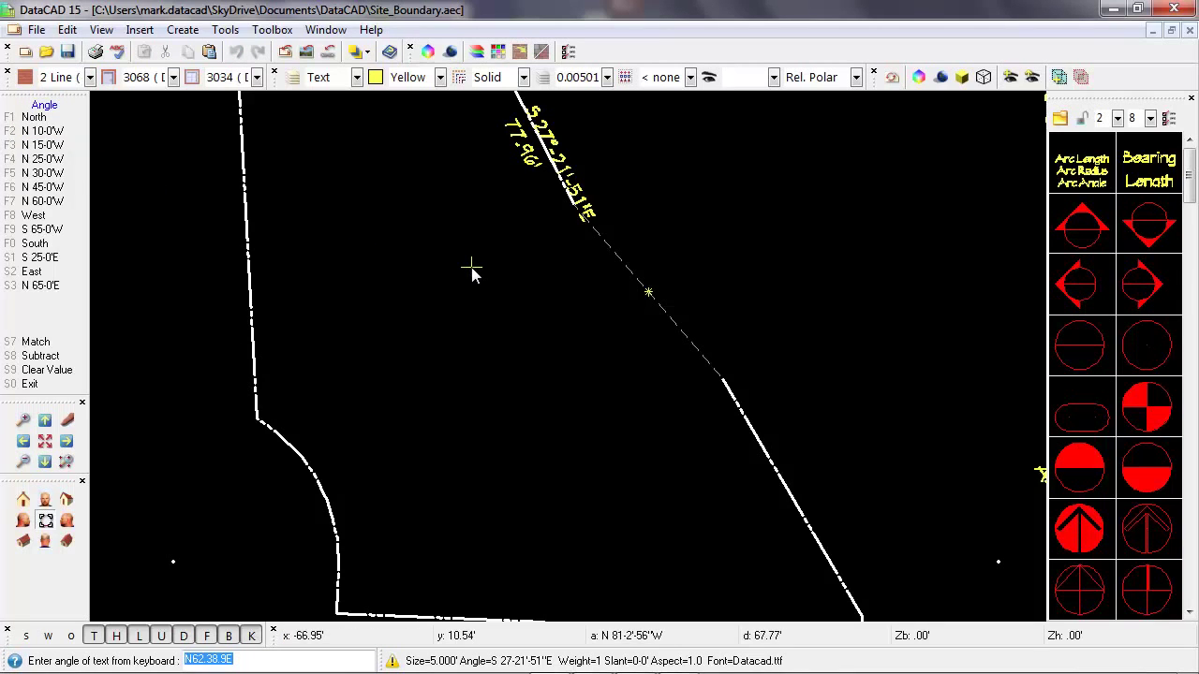
pyautogui.click(38, 341)
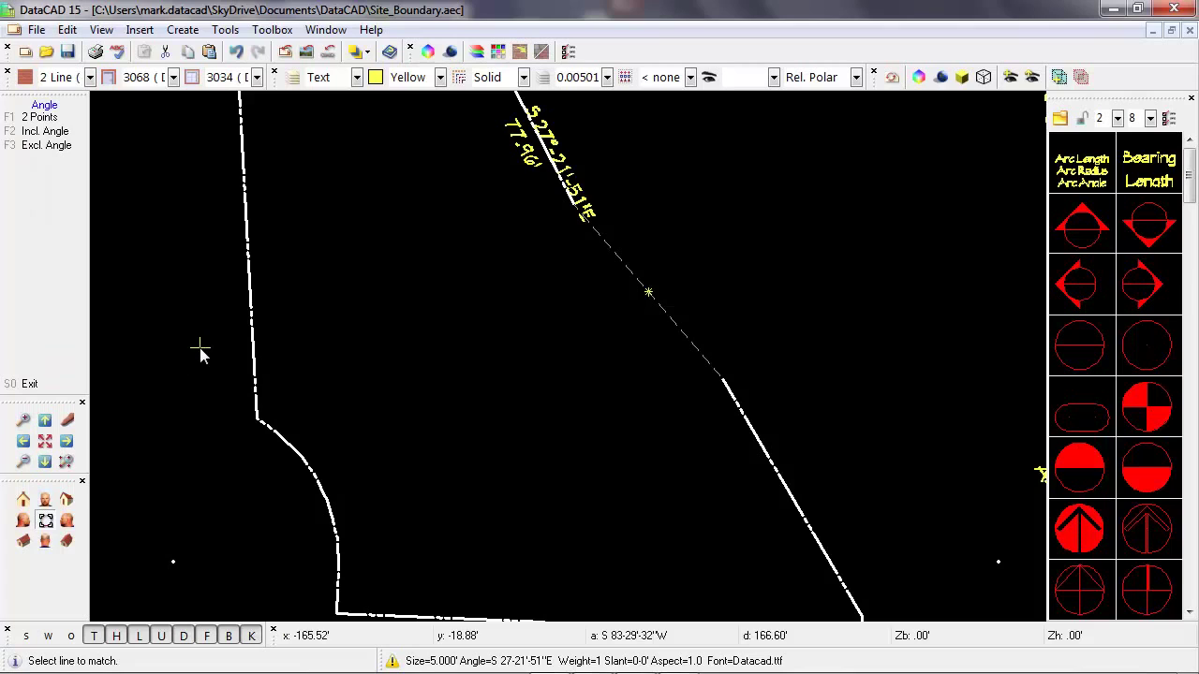
pyautogui.click(628, 275)
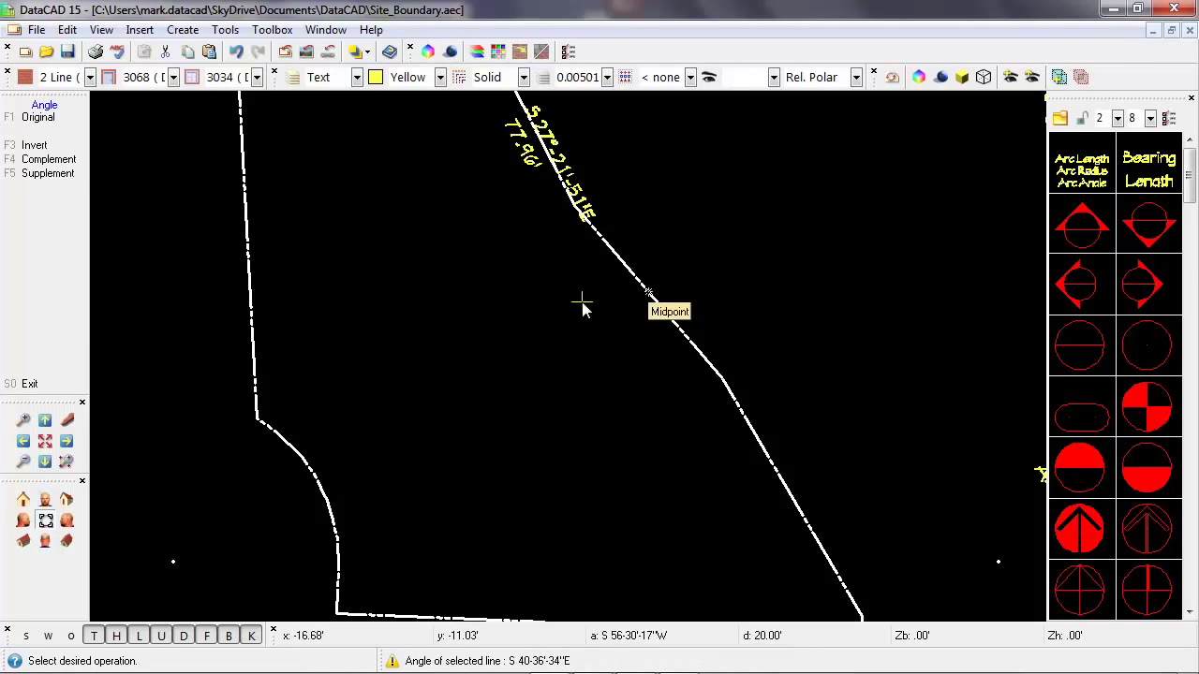
pyautogui.press('F1')
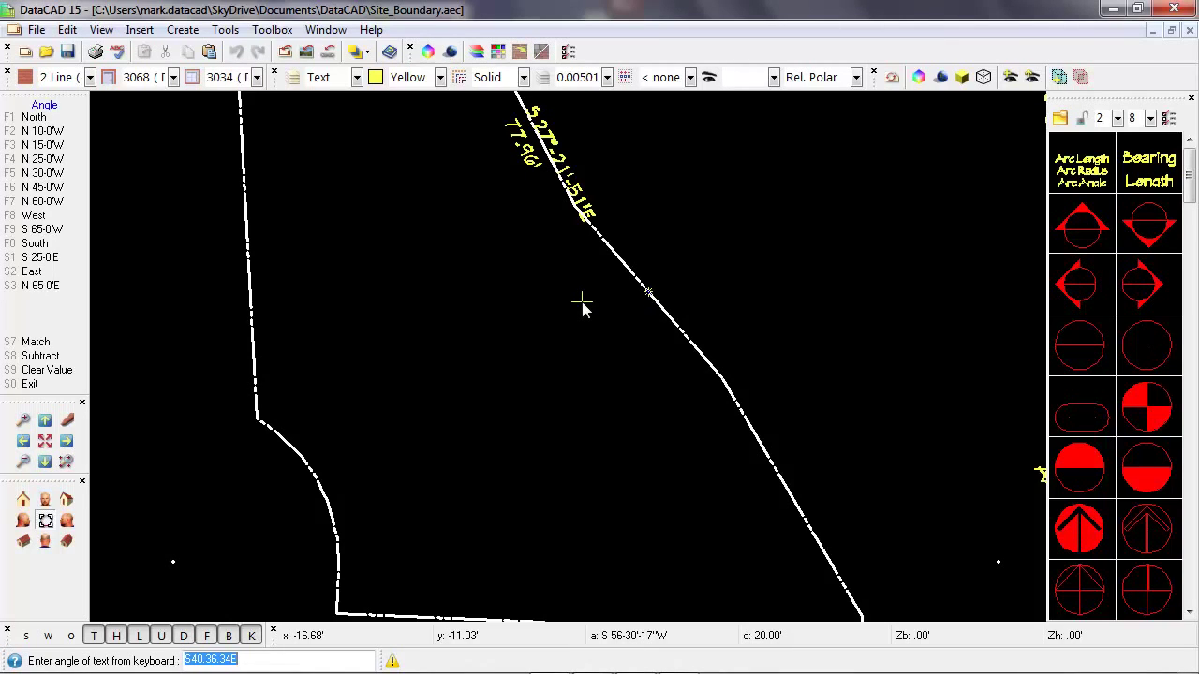
pyautogui.press('Return')
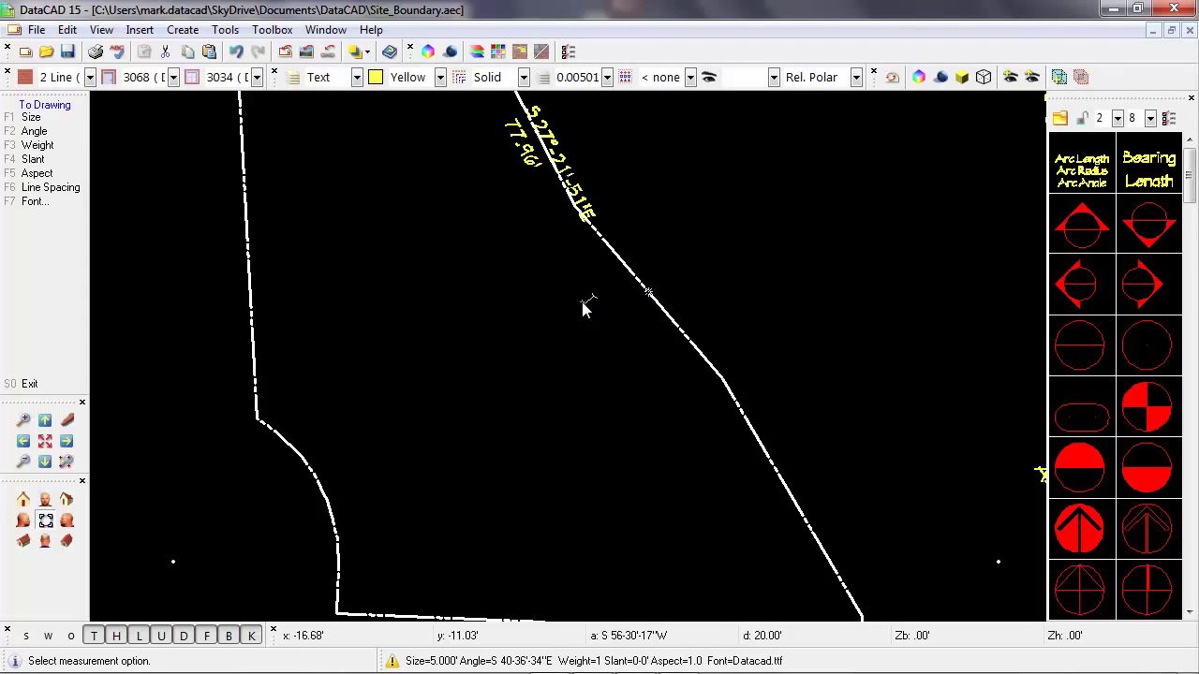
# Place the bearing S 40°-36'-34"E at the fourth northeast segment's midpoint and the length 83.08' beside it, and leave the measuring command
pyautogui.click(653, 293)
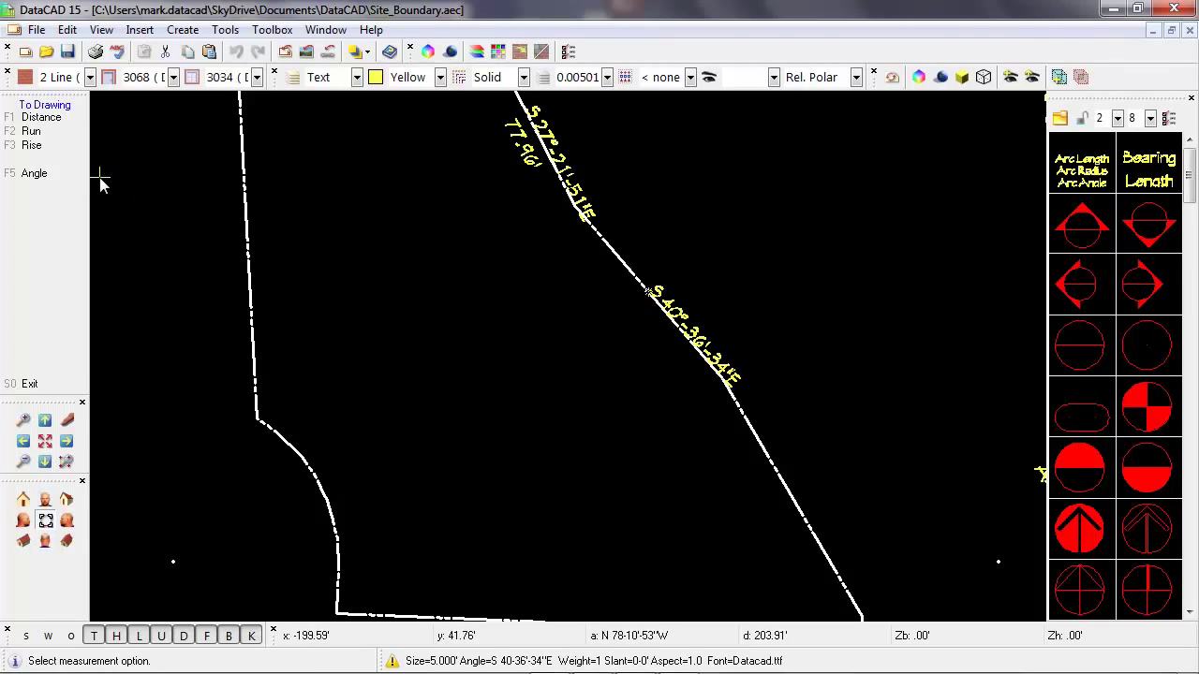
pyautogui.click(39, 117)
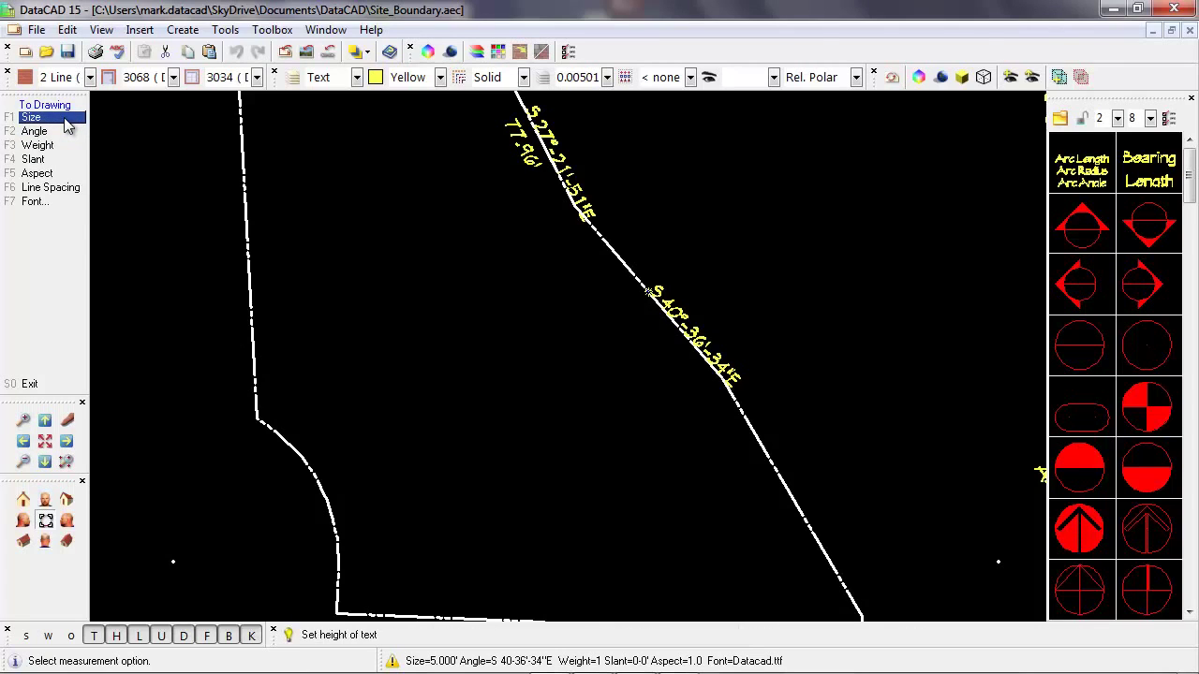
pyautogui.click(631, 314)
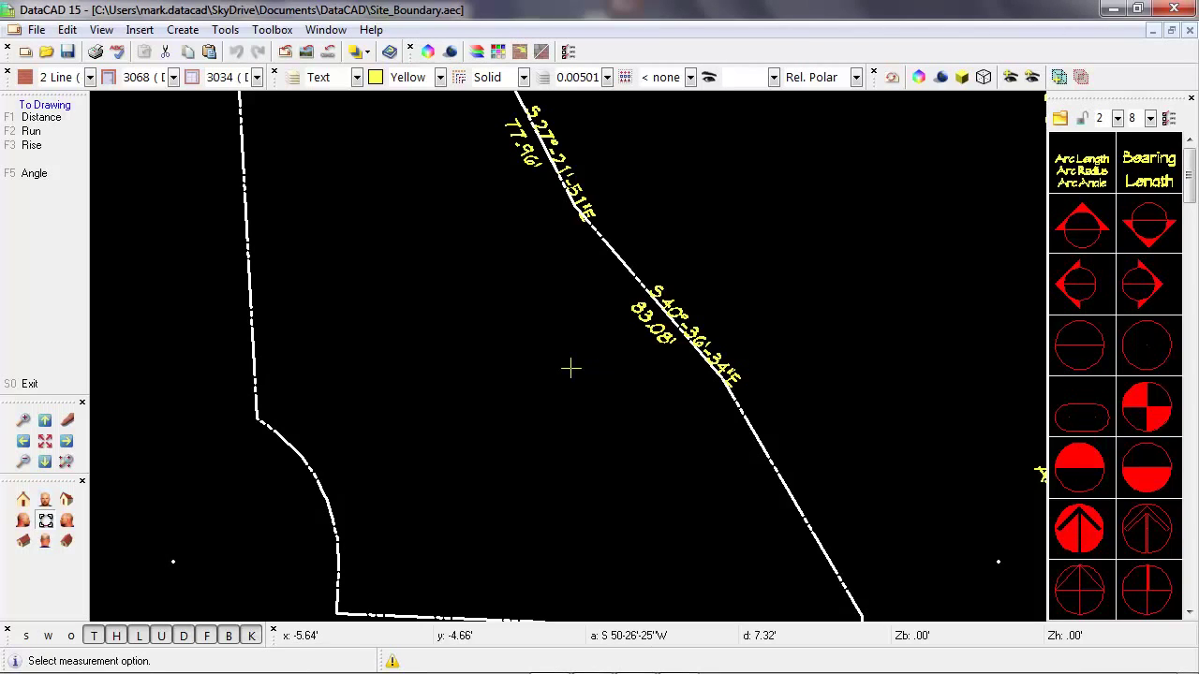
pyautogui.rightClick(570, 369)
pyautogui.rightClick(571, 368)
pyautogui.rightClick(571, 368)
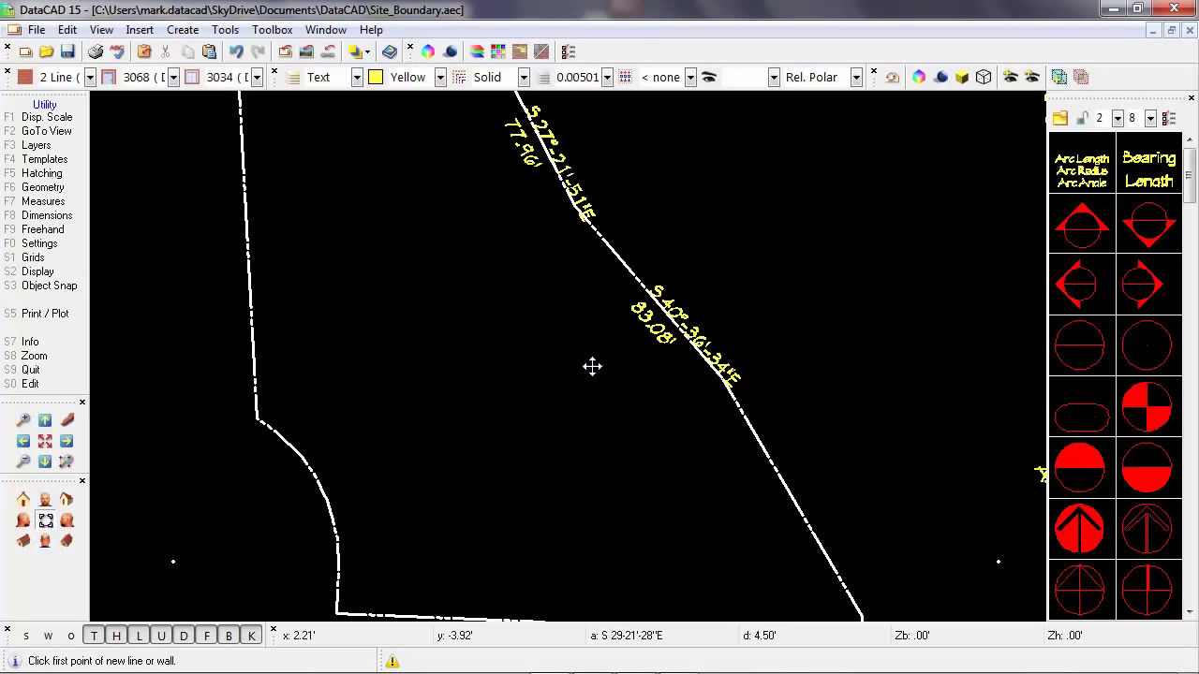
# Insert the Bearing/Length symbol at the midpoint of the fifth northeast boundary segment, oriented toward the segment's lower endpoint
pyautogui.moveTo(592, 366)
pyautogui.mouseDown(button='middle')
pyautogui.moveTo(552, 335)
pyautogui.moveTo(498, 250)
pyautogui.mouseUp(button='middle')
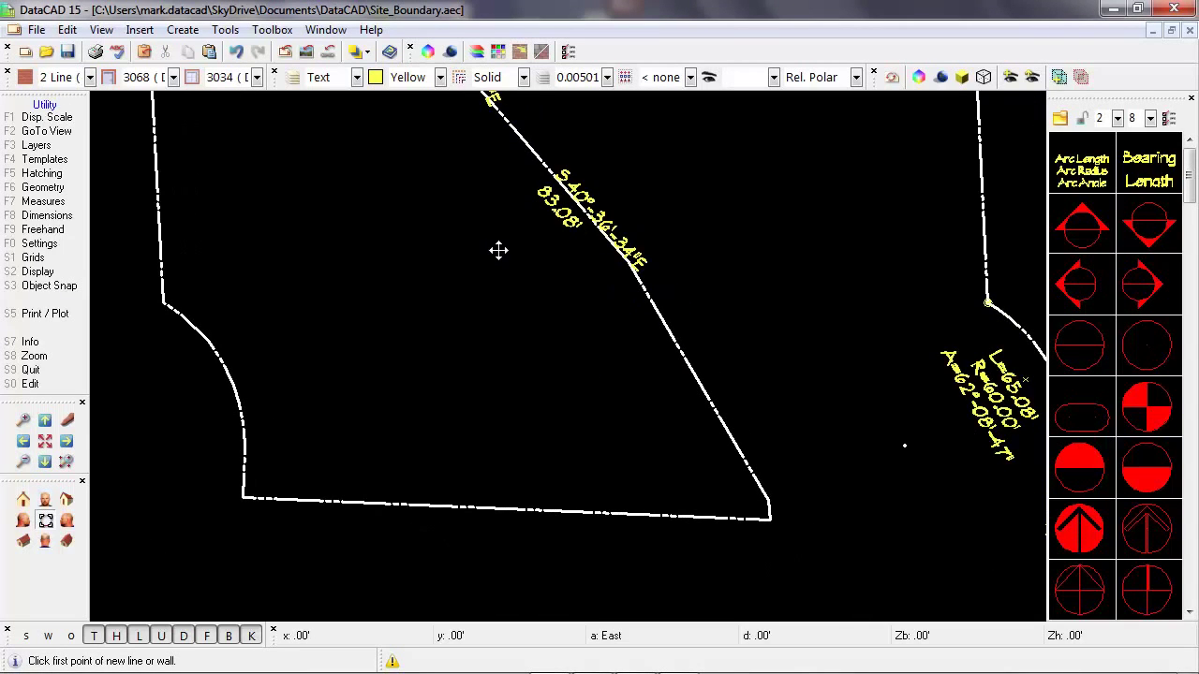
pyautogui.click(1150, 161)
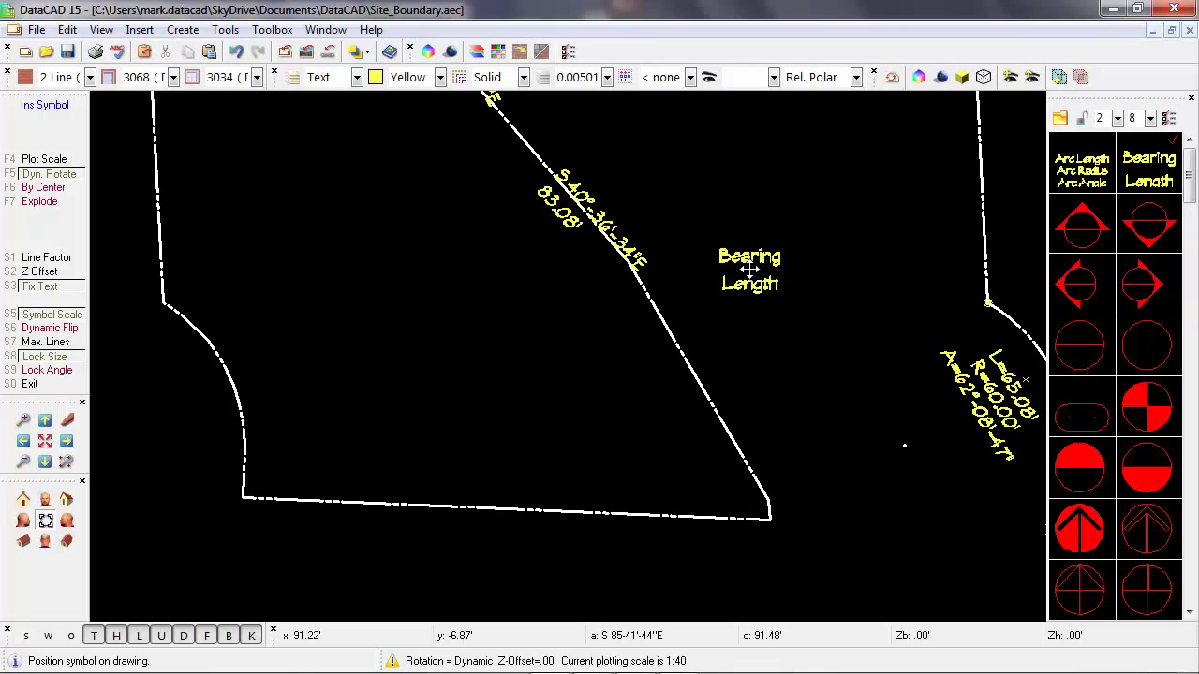
pyautogui.click(700, 377)
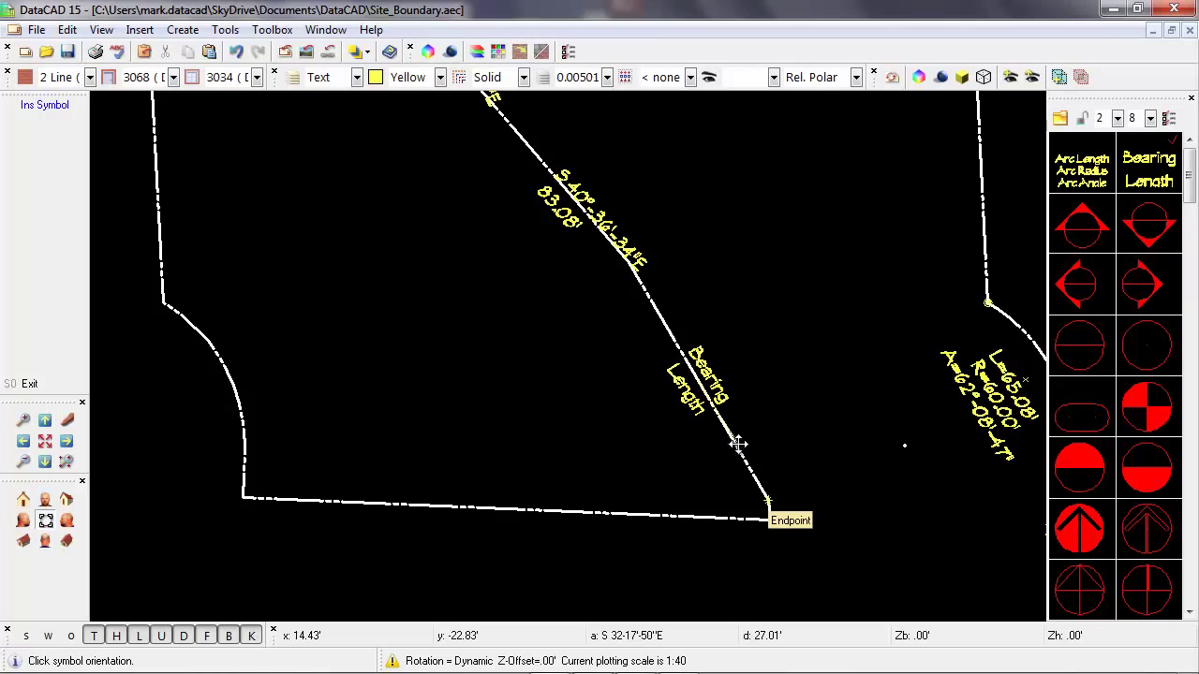
pyautogui.click(769, 503)
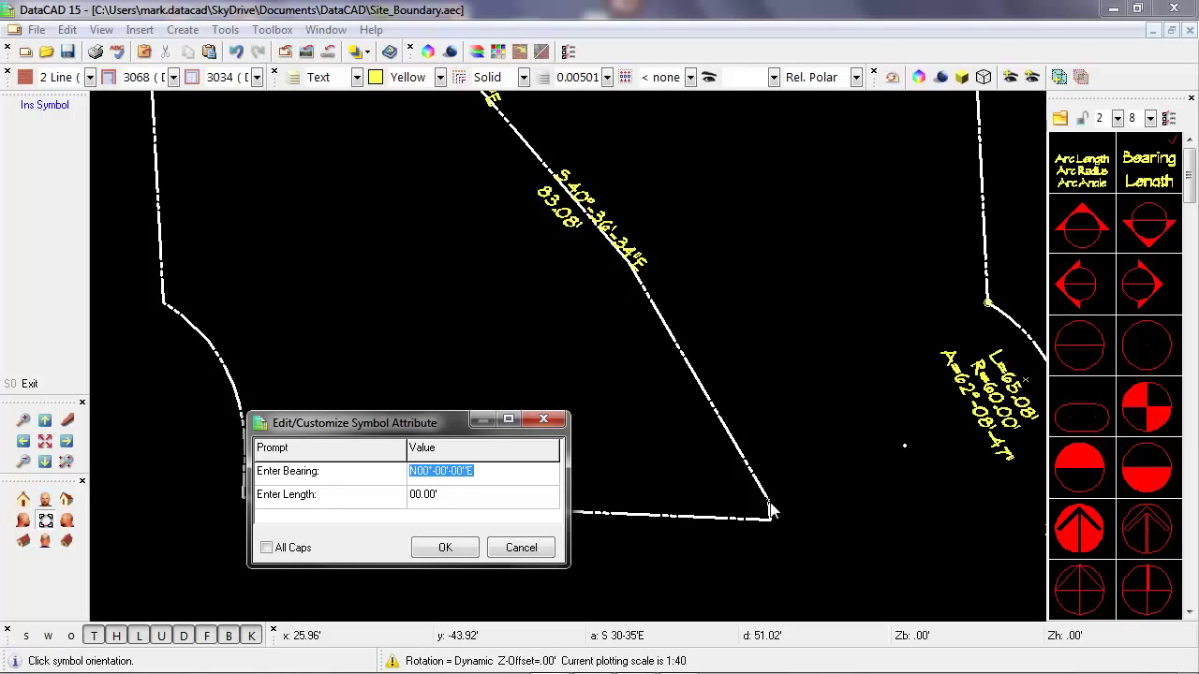
# Fill in the fifth segment's symbol attributes with bearing S30°-20'-09"E and length 100.00'
pyautogui.click(451, 471)
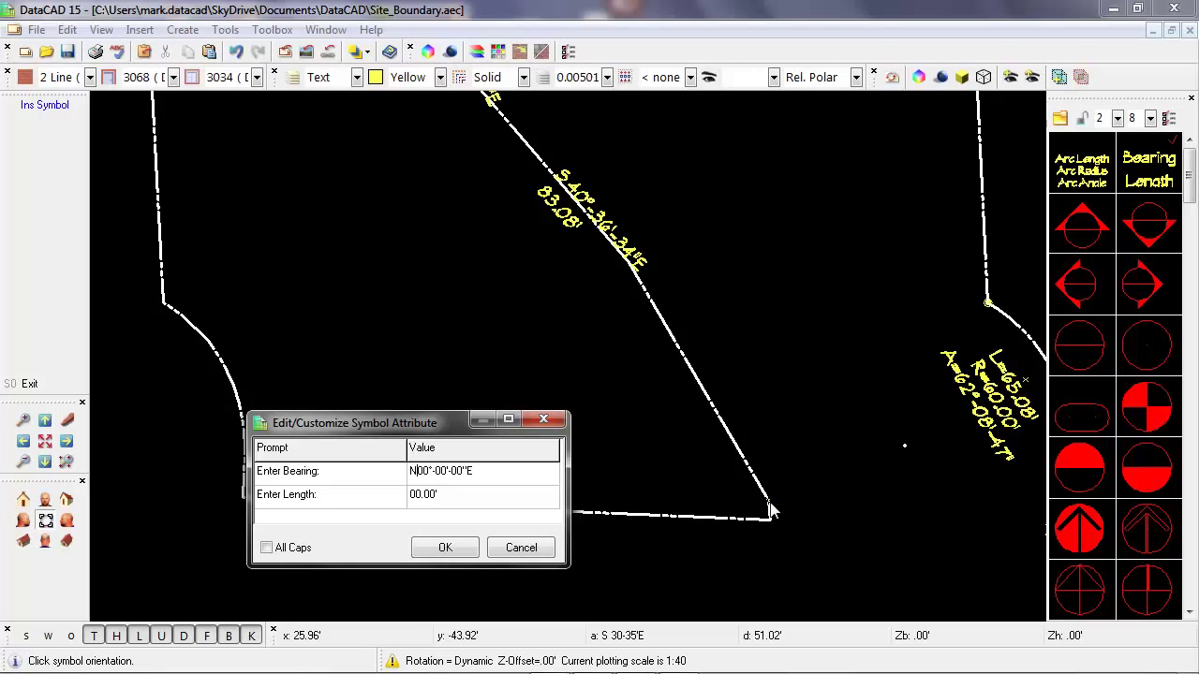
pyautogui.press('Home')
pyautogui.press('Delete')
pyautogui.write('s')
pyautogui.press('BackSpace')
pyautogui.write('S3')
pyautogui.press('Delete')
pyautogui.press('Right')
pyautogui.write('2')
pyautogui.press('Delete')
pyautogui.write('9')
pyautogui.press('Delete')
pyautogui.press('Tab')
pyautogui.press('Home')
pyautogui.write('1')
pyautogui.click(446, 548)
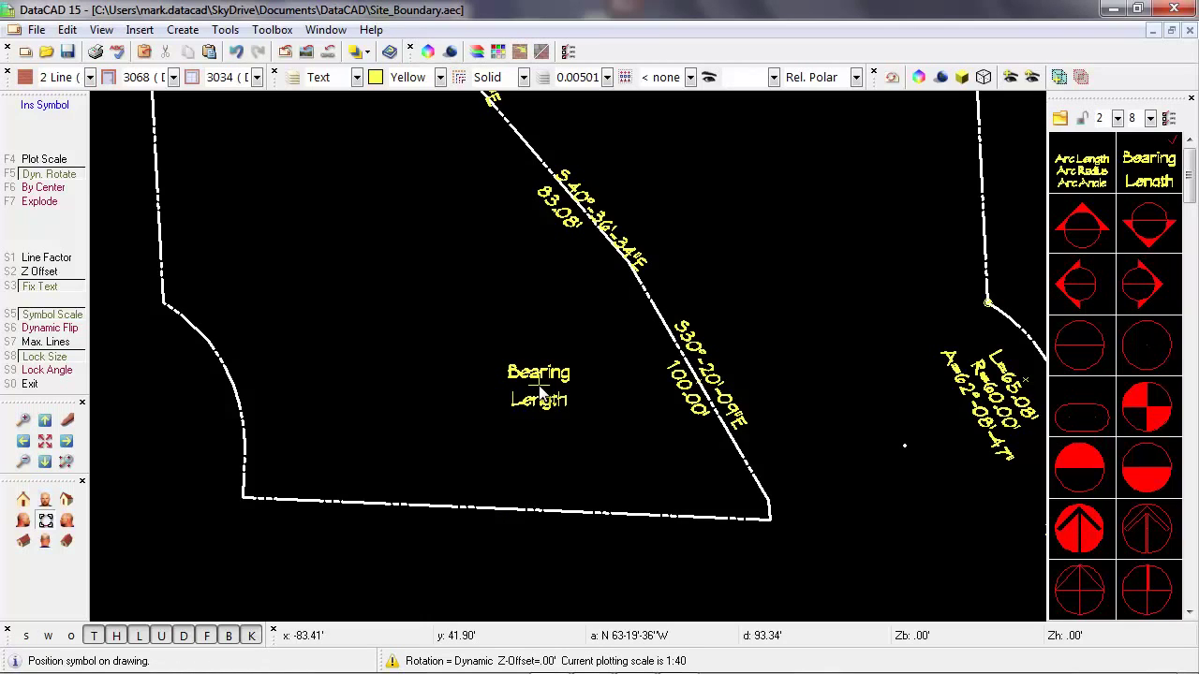
# Insert the Bearing/Length symbol on the short segment at the boundary's lower-right corner, oriented downward along it, with bearing S06°-01'-41"E
pyautogui.click(768, 515)
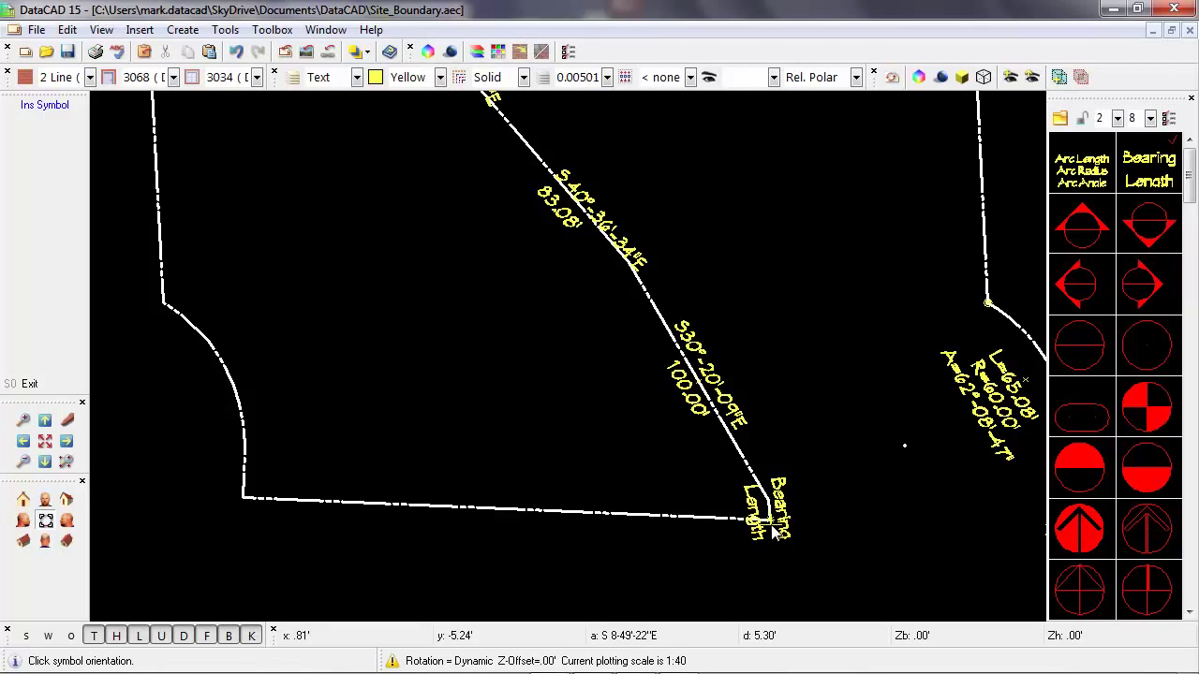
pyautogui.click(772, 528)
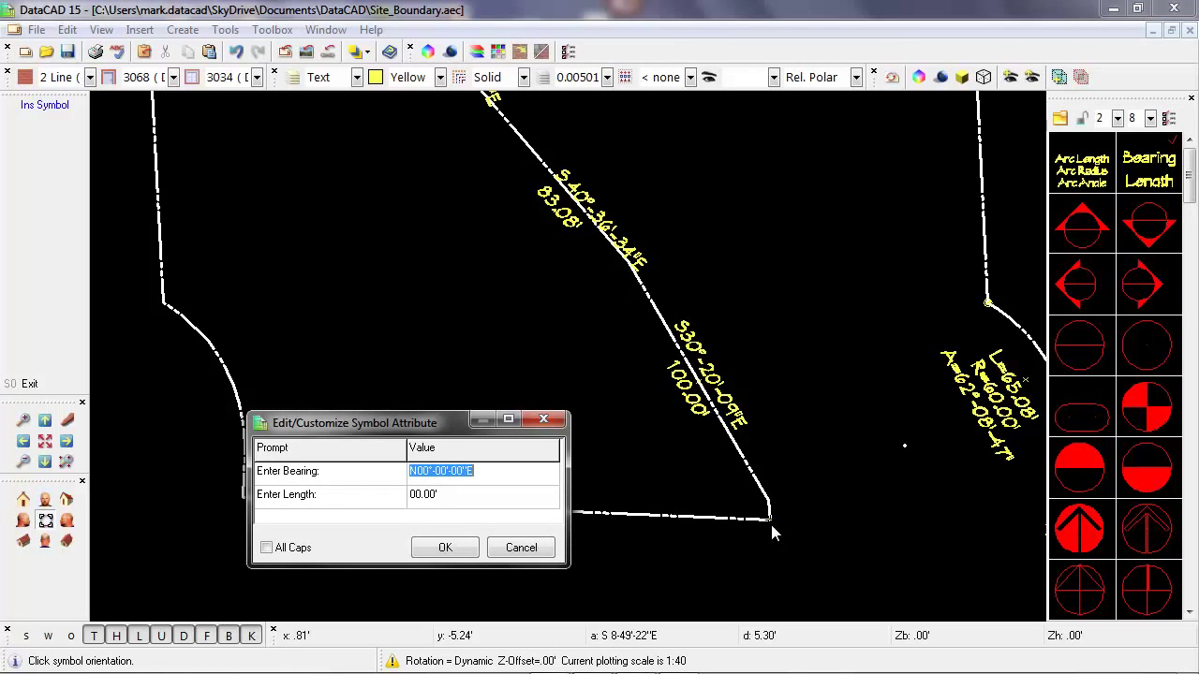
pyautogui.press('Home')
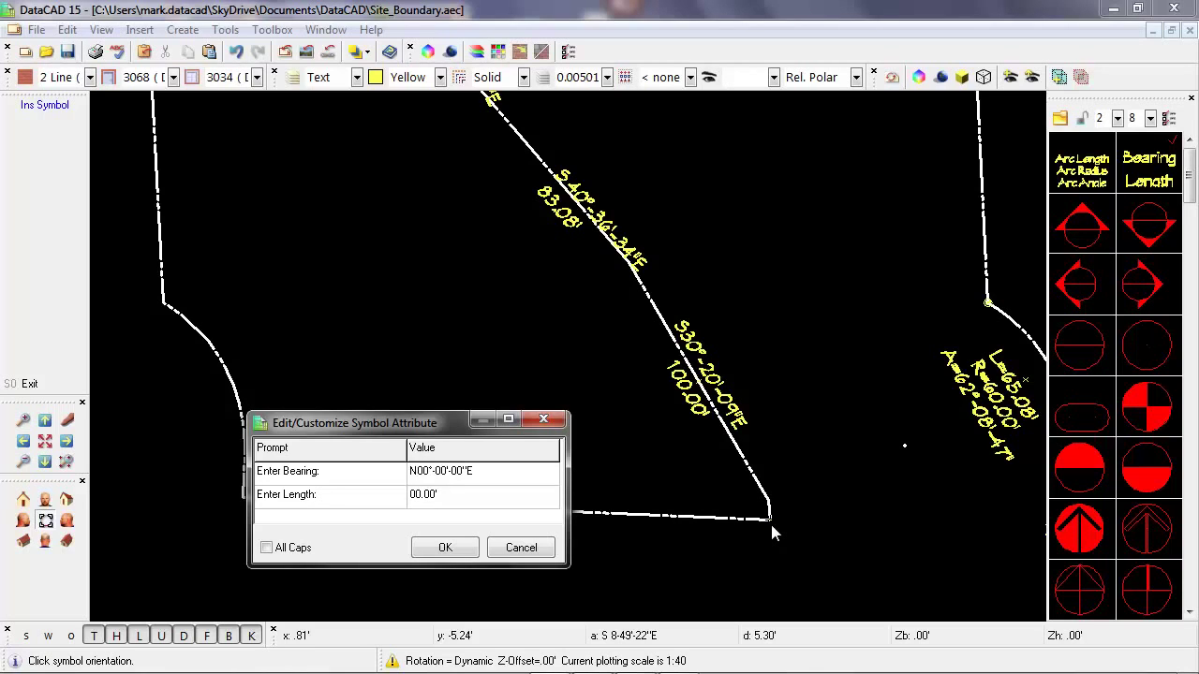
pyautogui.press('Delete')
pyautogui.write('S')
pyautogui.press('Delete')
pyautogui.write('6')
pyautogui.press('Delete')
pyautogui.press('Delete')
pyautogui.write('41')
pyautogui.press('Delete')
# Set the length in the short corner segment's symbol to 7.29' and accept the attributes
pyautogui.press('Tab')
pyautogui.press('Home')
pyautogui.press('Delete')
pyautogui.press('Delete')
pyautogui.write('7')
pyautogui.press('Delete')
pyautogui.write('29')
pyautogui.press('Delete')
pyautogui.click(445, 548)
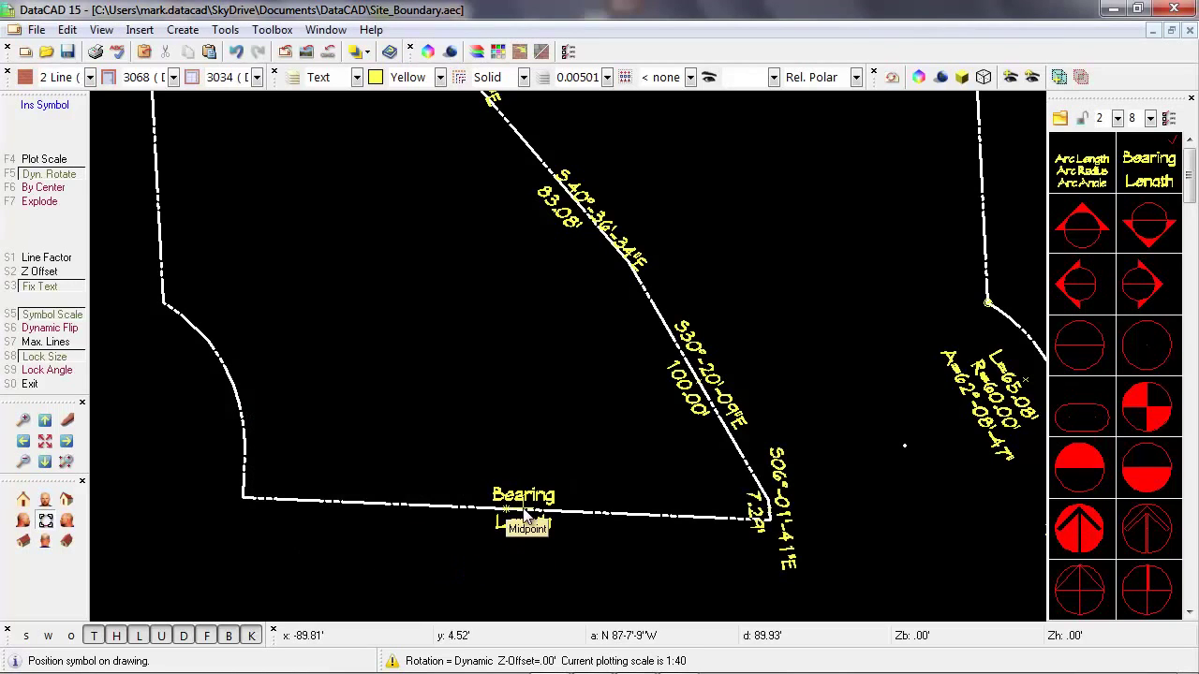
# Insert the Bearing/Length symbol at the midpoint of the bottom boundary segment, oriented toward its west endpoint, with bearing N87°-32'-02"W
pyautogui.click(525, 513)
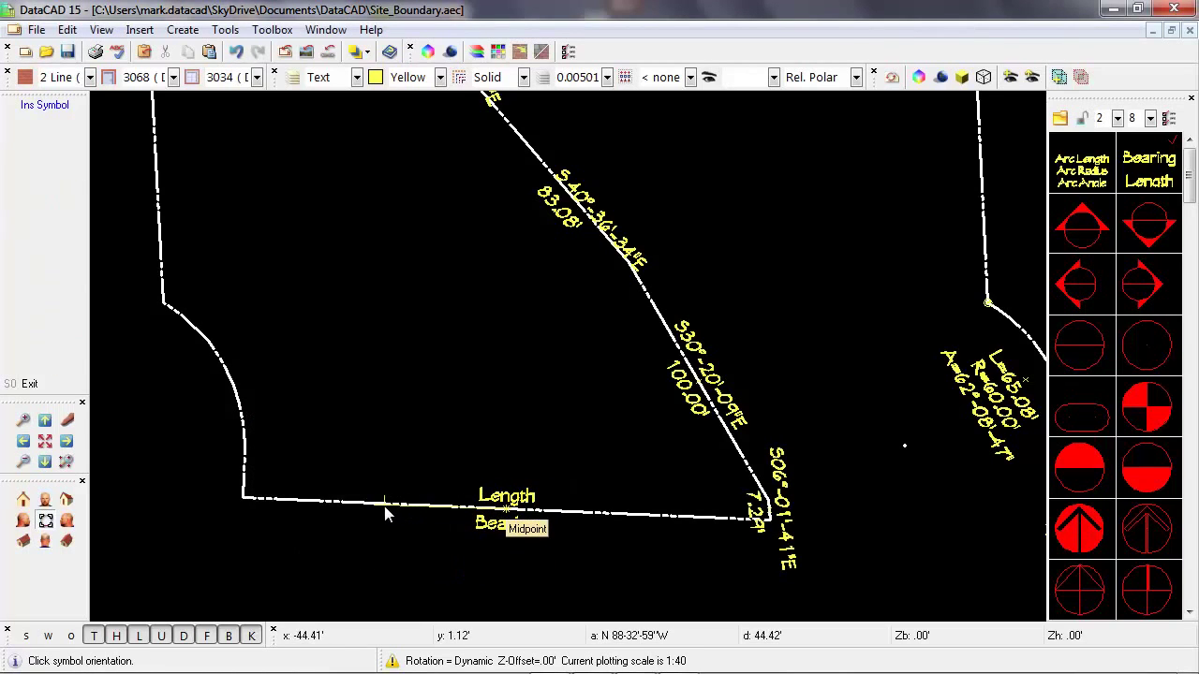
pyautogui.click(247, 504)
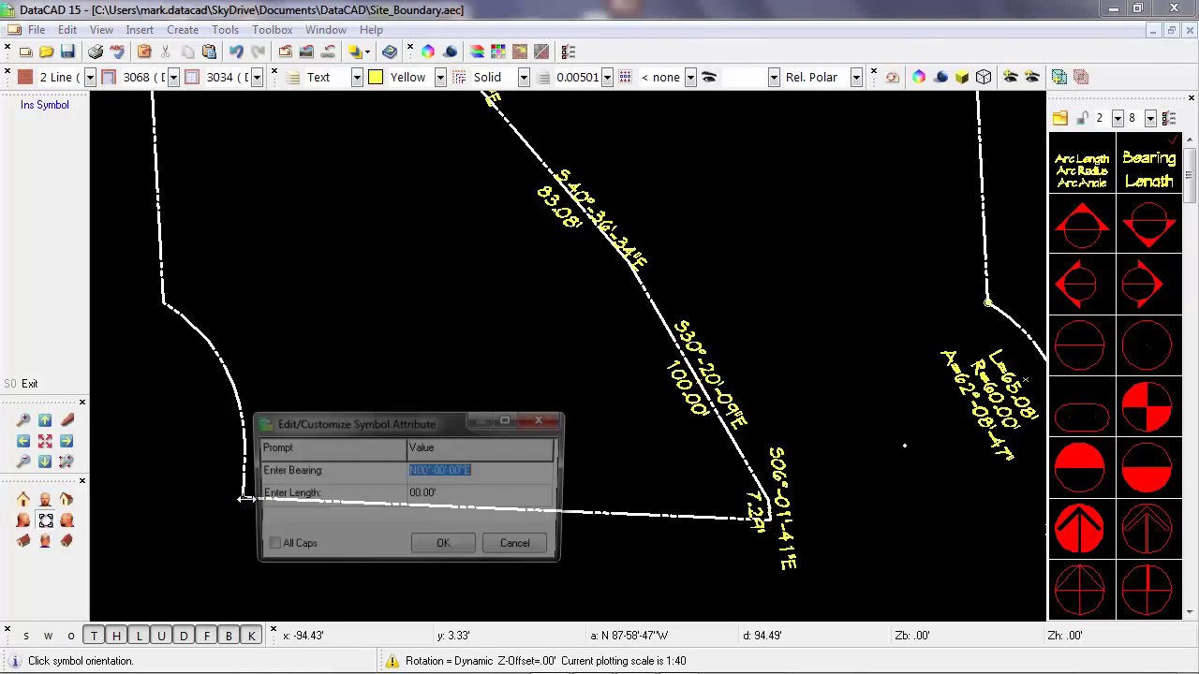
pyautogui.click(485, 475)
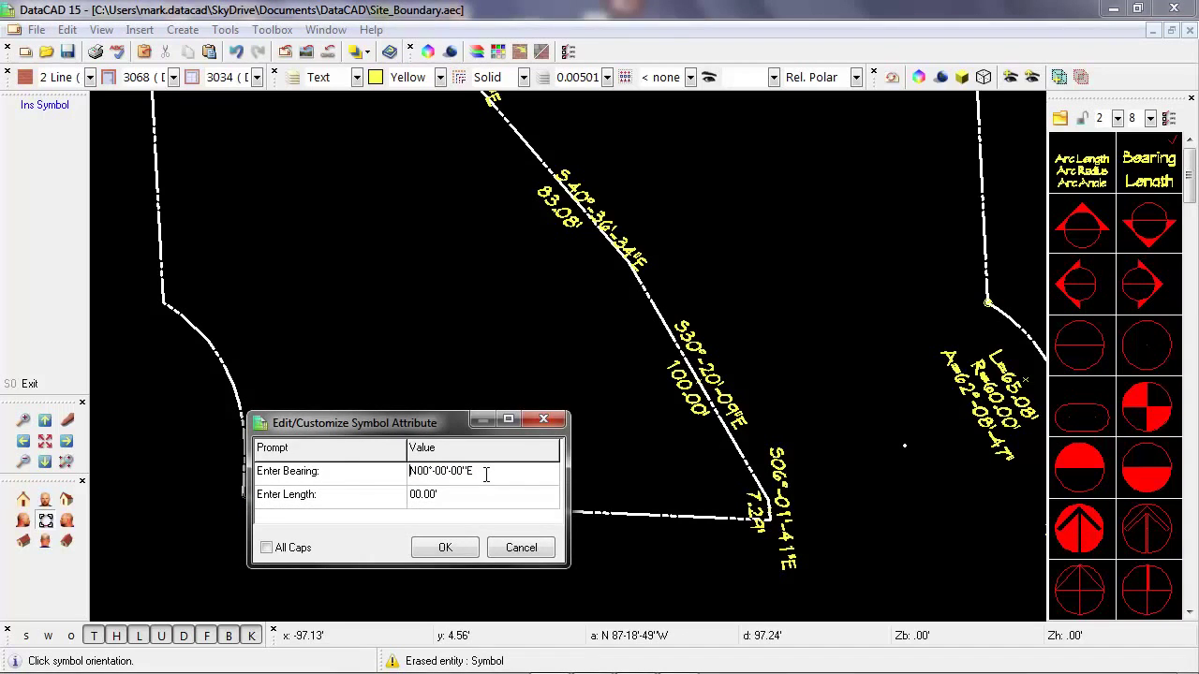
pyautogui.write('8')
pyautogui.press('Delete')
pyautogui.press('Delete')
pyautogui.write('7°-32')
pyautogui.press('Delete')
pyautogui.press('Delete')
pyautogui.write('2')
pyautogui.press('Delete')
pyautogui.write('w')
pyautogui.press('Delete')
pyautogui.press('BackSpace')
pyautogui.write('W')
# Set the length in the bottom segment's symbol to 192.02' and accept the attributes
pyautogui.press('Tab')
pyautogui.press('Home')
pyautogui.write('19')
pyautogui.press('Delete')
pyautogui.press('Delete')
pyautogui.write('2')
pyautogui.press('Delete')
pyautogui.click(455, 551)
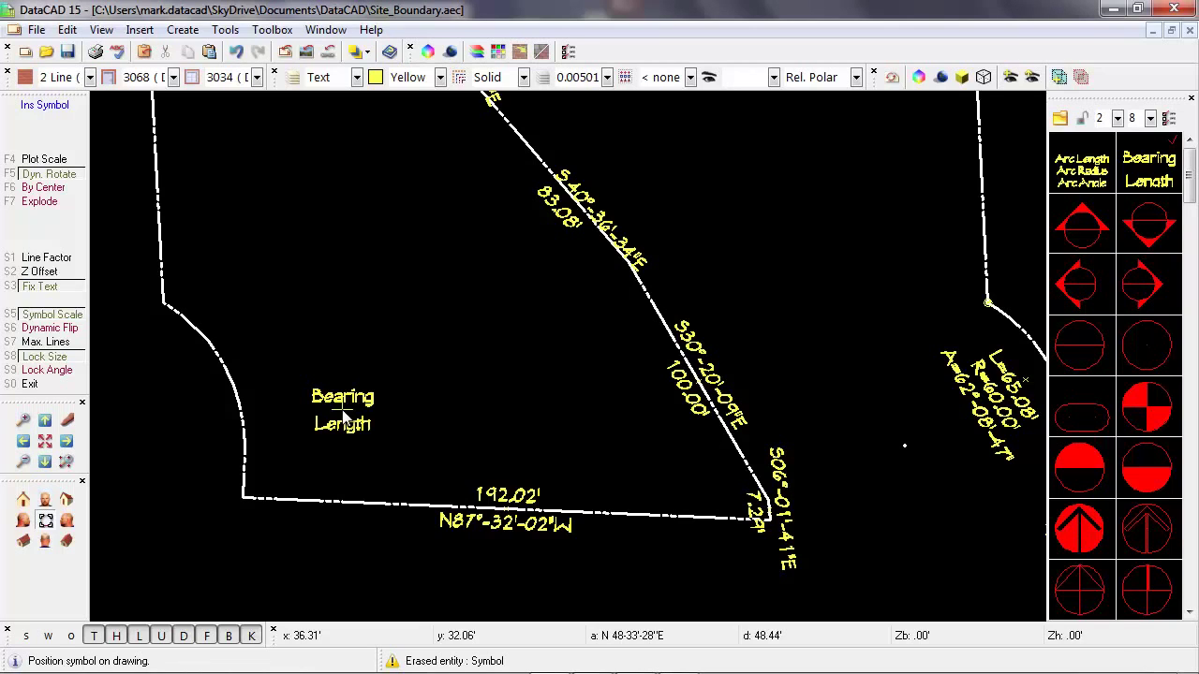
# Label the short segment below the curve with the Bearing/Length symbol, using bearing N02°-27'-51"E and length 16.33', and leave symbol insertion
pyautogui.click(245, 475)
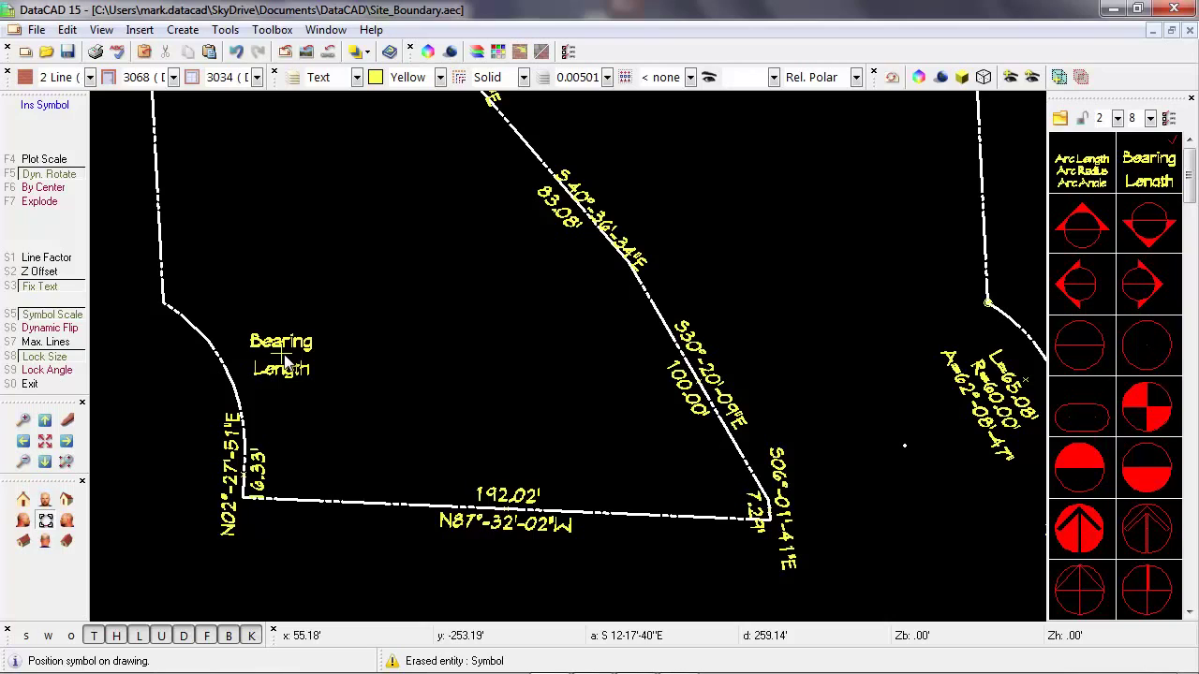
pyautogui.rightClick(284, 360)
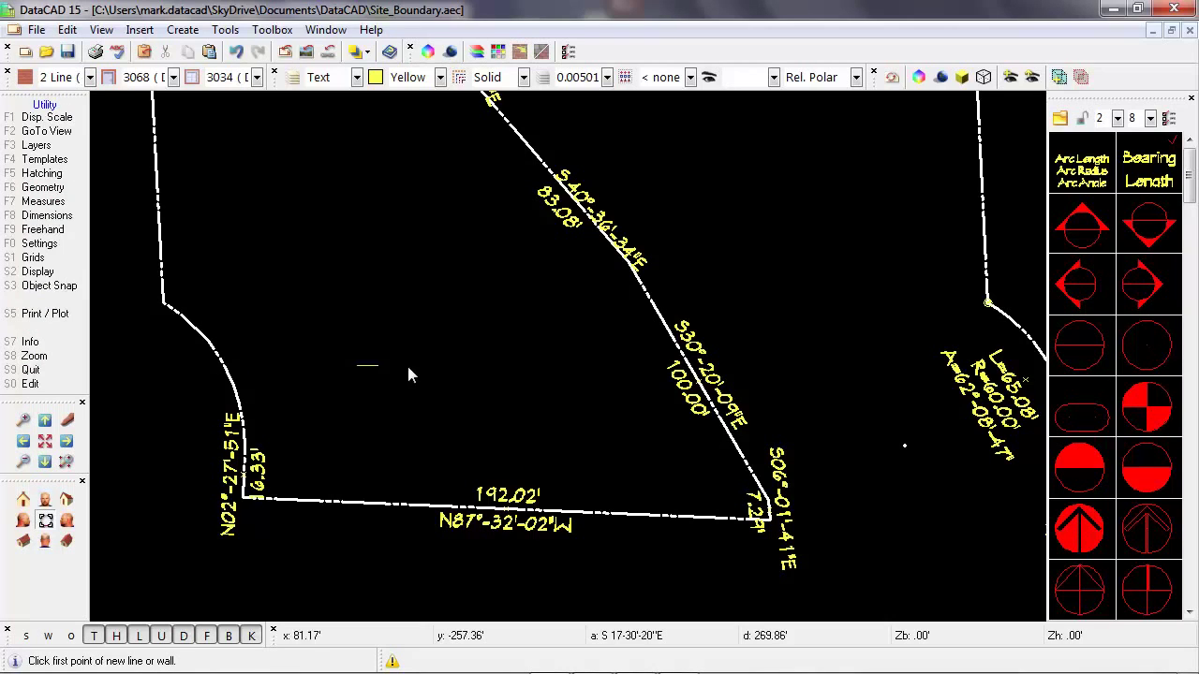
# Insert the Arc Length/Radius/Angle symbol at the curve's upper endpoint, oriented toward its lower end, with arc length L=65.08'
pyautogui.click(1089, 169)
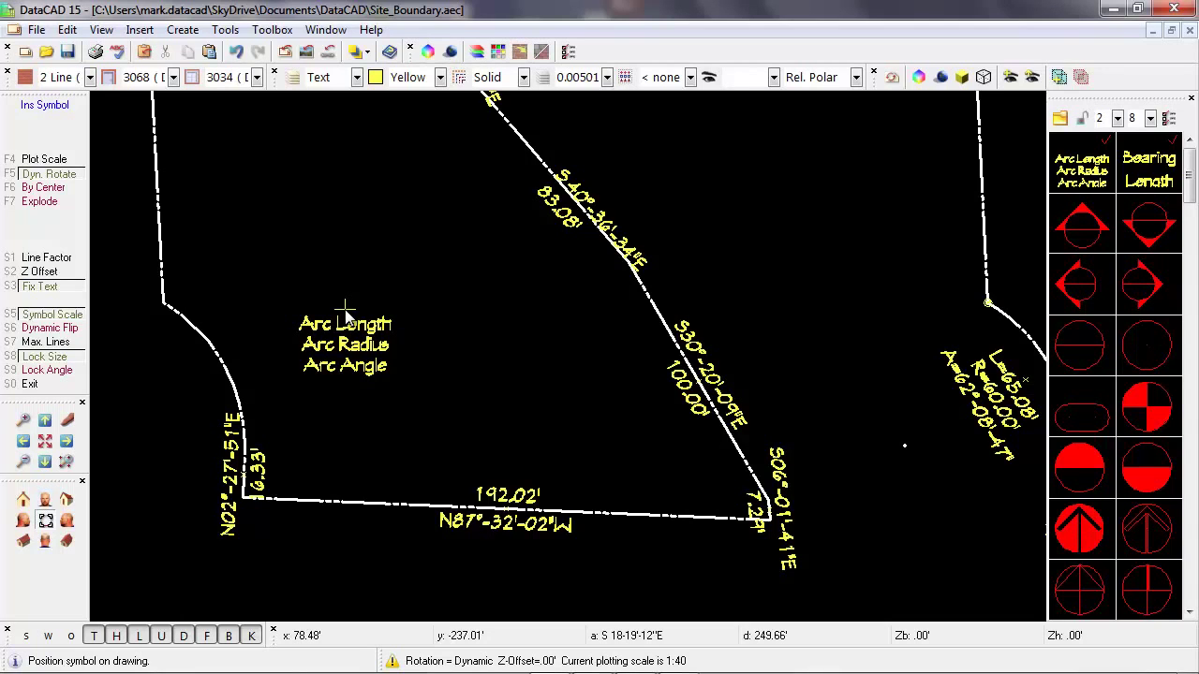
pyautogui.click(163, 307)
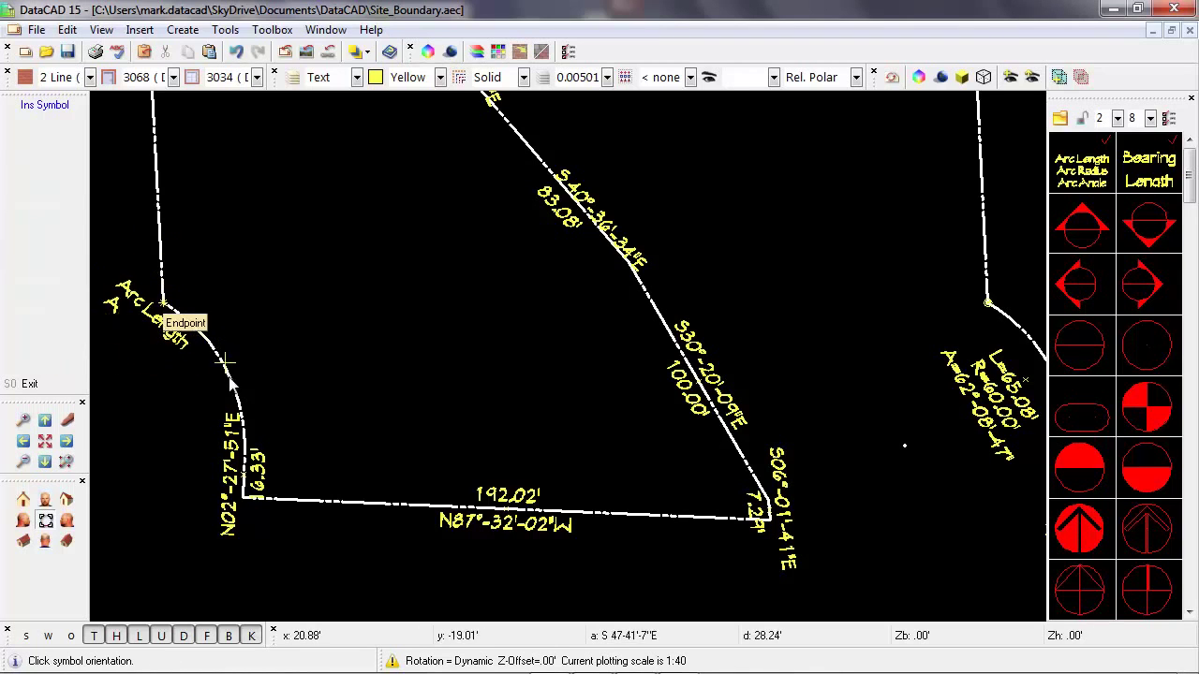
pyautogui.click(244, 476)
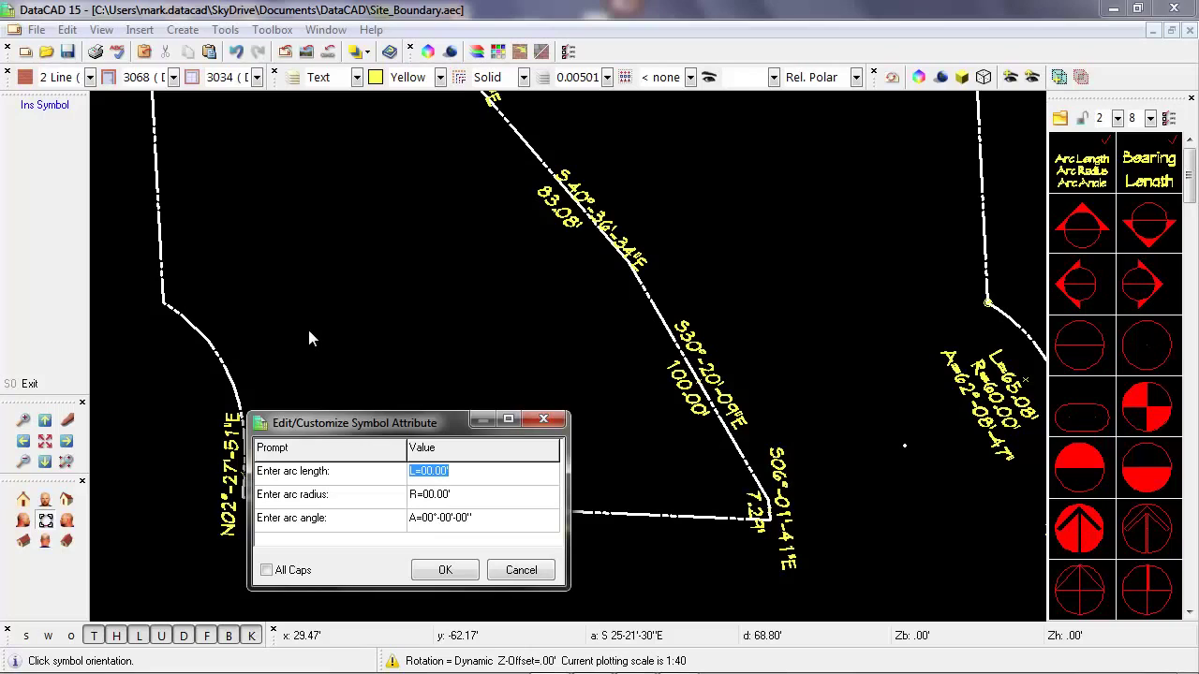
pyautogui.press('Home')
pyautogui.press('Right')
pyautogui.press('Right')
pyautogui.write('65')
pyautogui.press('Delete')
pyautogui.press('Delete')
pyautogui.press('Tab')
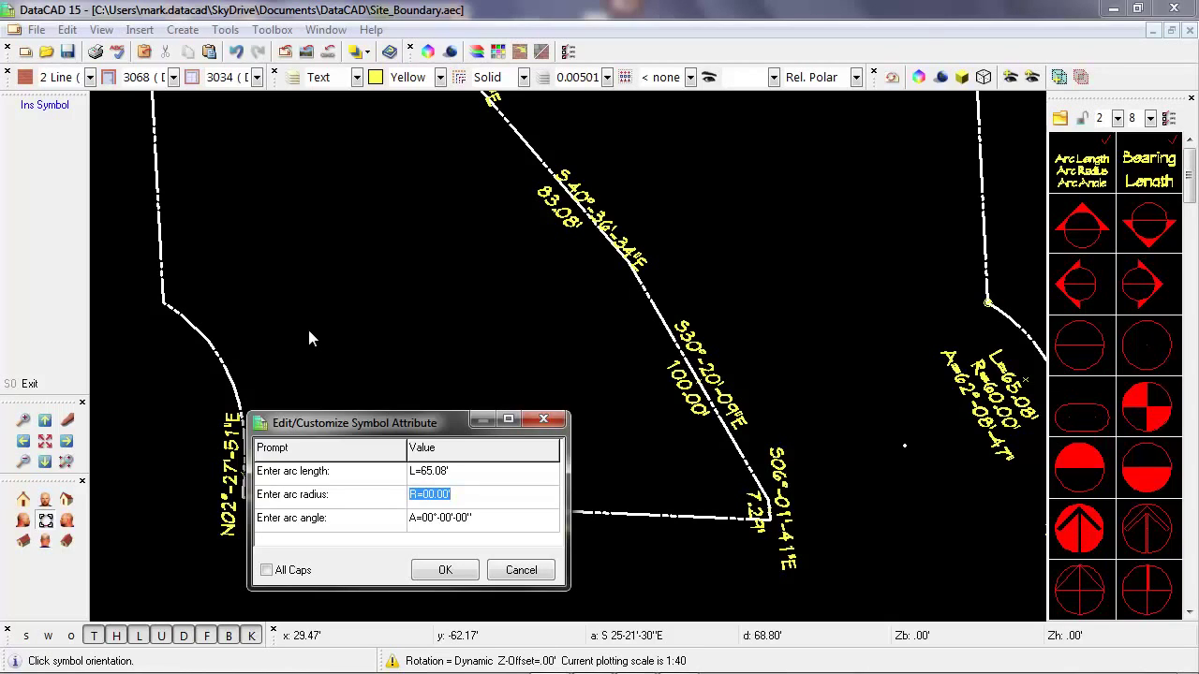
# Set the curve symbol's arc radius to R=60.00' and arc angle to A=62°-08'-47", and accept the attributes
pyautogui.press('Right')
pyautogui.write('6')
pyautogui.press('Delete')
pyautogui.press('Tab')
pyautogui.press('Right')
pyautogui.write('6')
pyautogui.press('Delete')
pyautogui.write('2')
pyautogui.press('Delete')
pyautogui.write('8')
pyautogui.press('Delete')
pyautogui.press('Delete')
pyautogui.write('0')
pyautogui.press('Right')
pyautogui.press('Right')
pyautogui.write('47')
pyautogui.press('Delete')
pyautogui.press('Delete')
pyautogui.click(445, 570)
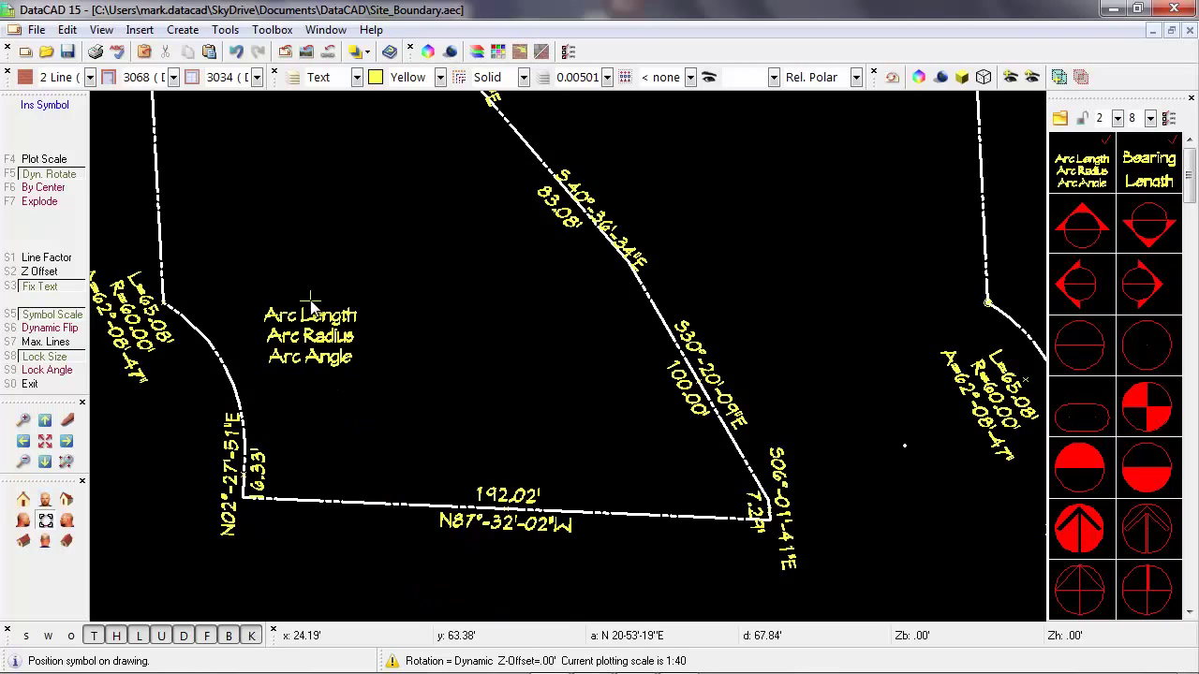
# Drag the curve's data symbol down beside the outer side of the arc, and leave symbol insertion and the move command
pyautogui.rightClick(310, 300)
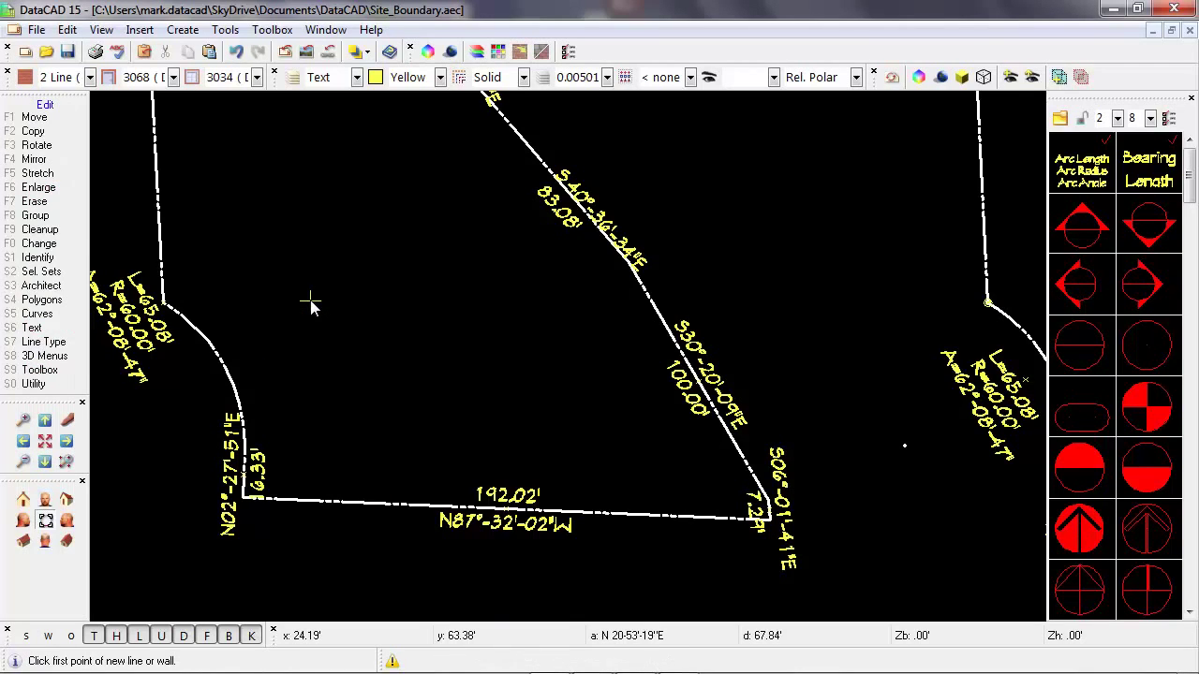
pyautogui.click(37, 117)
pyautogui.click(37, 117)
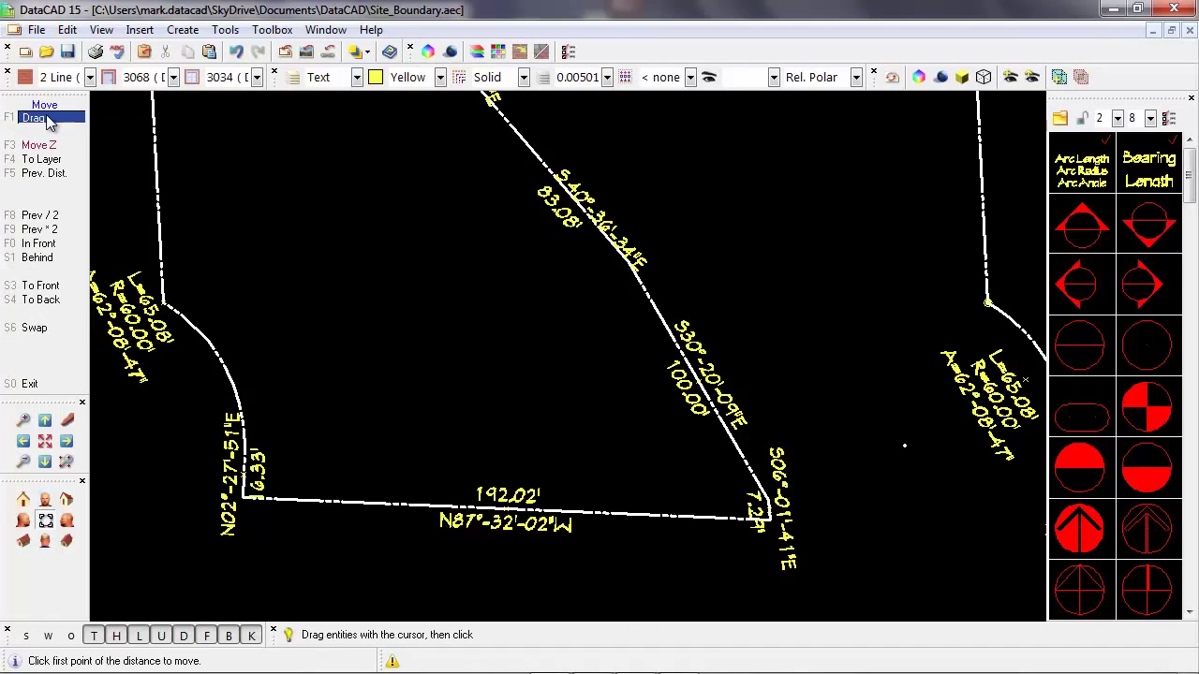
pyautogui.click(36, 118)
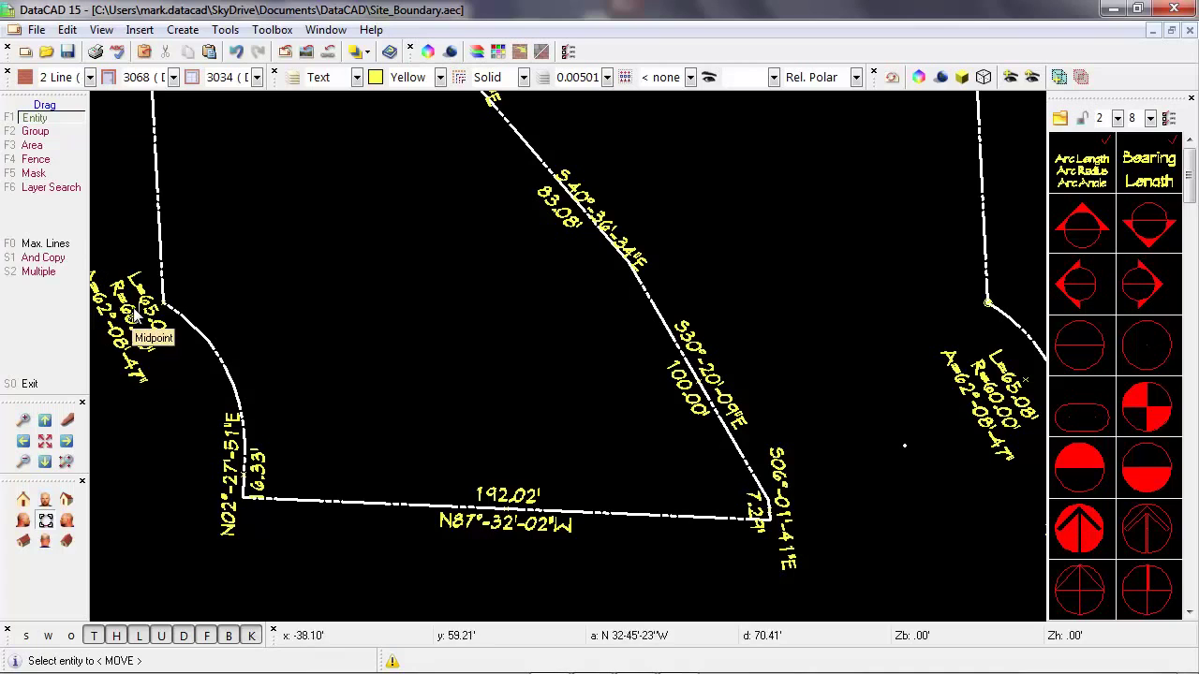
pyautogui.click(131, 322)
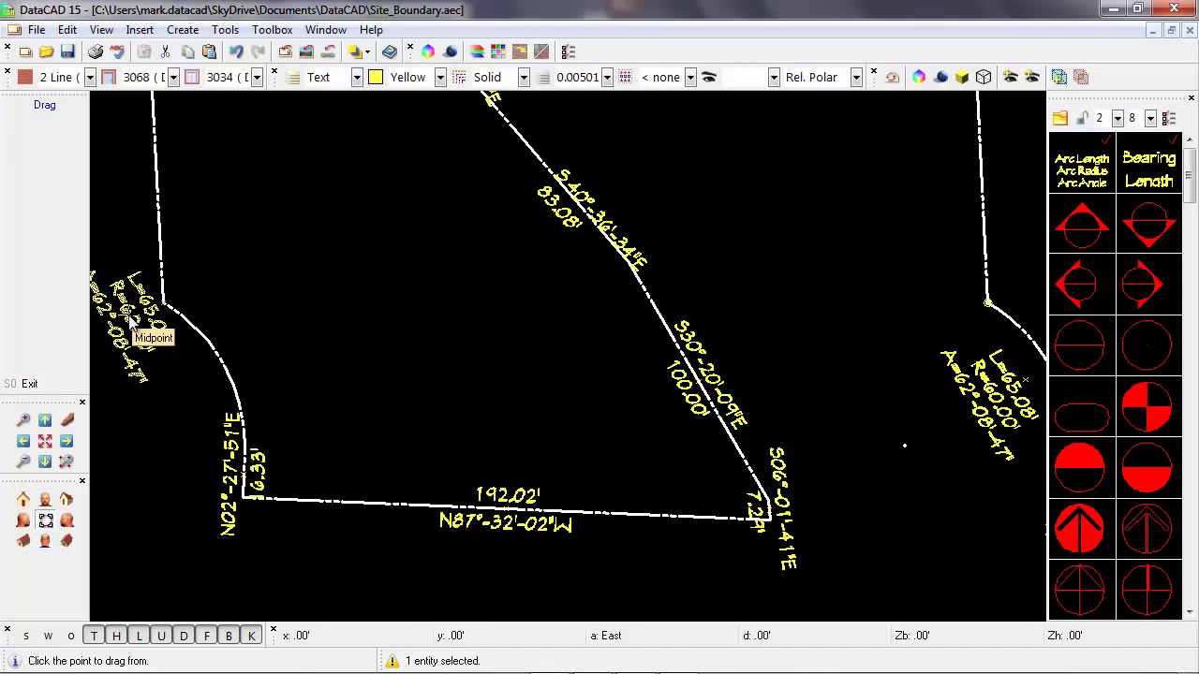
pyautogui.click(131, 321)
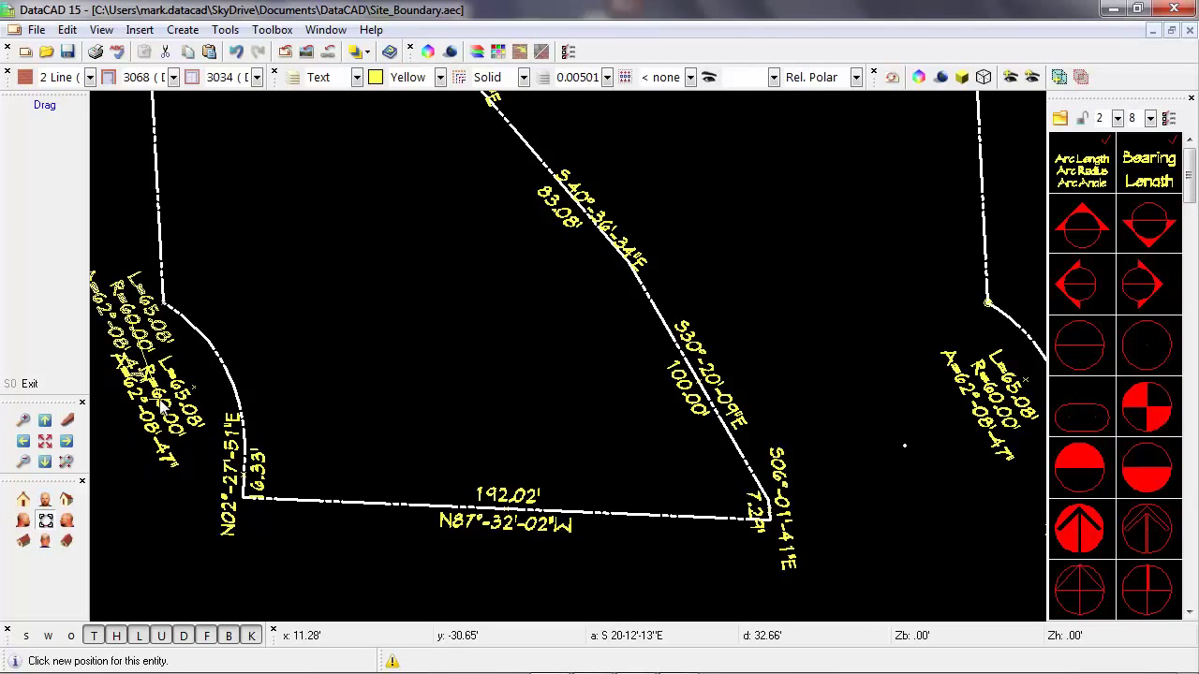
pyautogui.click(162, 404)
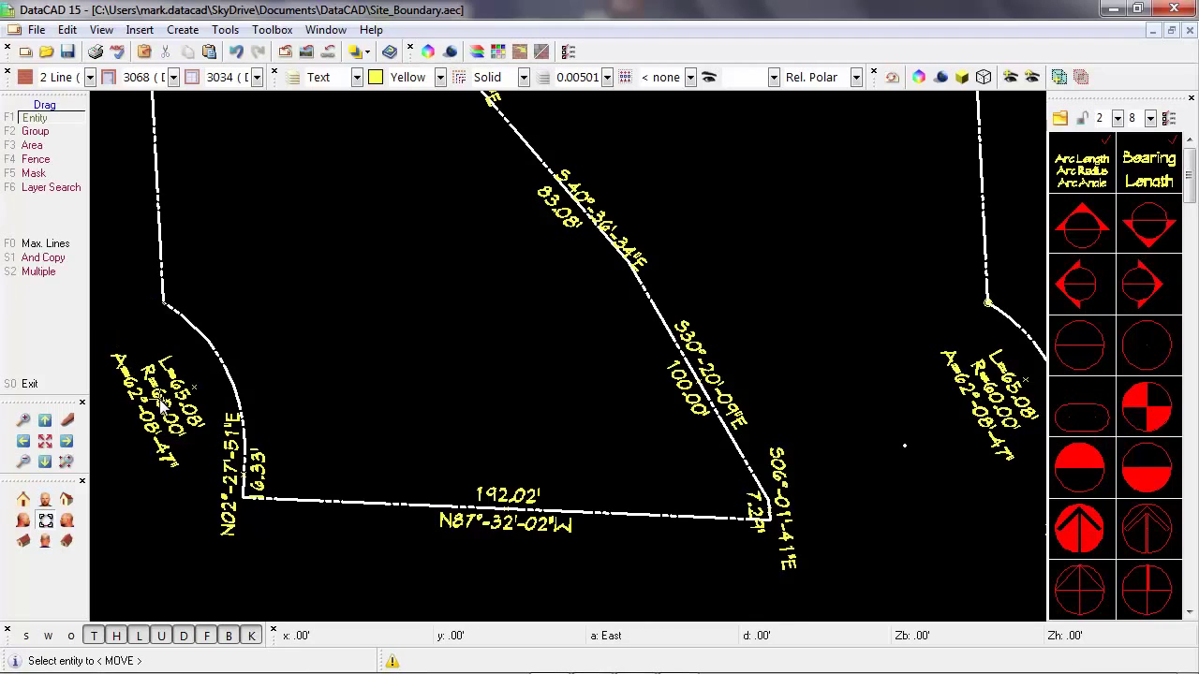
pyautogui.rightClick(162, 405)
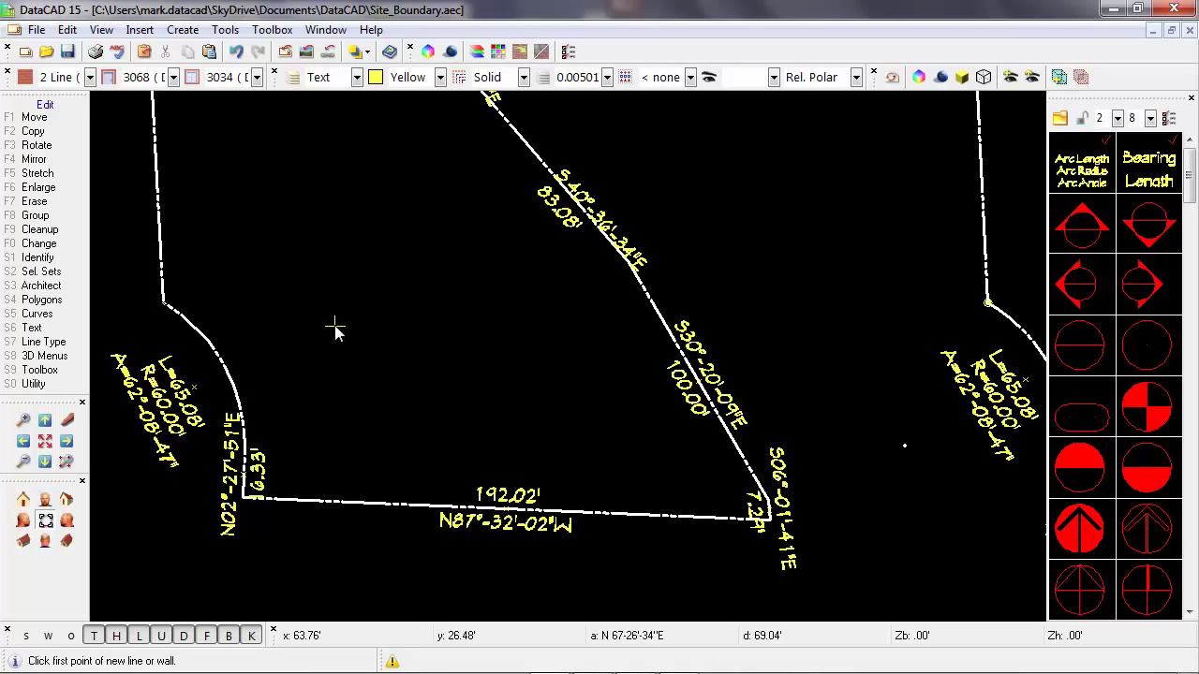
# Move the first northeast segment's bearing and length labels northeast, perpendicular to the line, by half of a picked distance of about 4.25'
pyautogui.press('/')
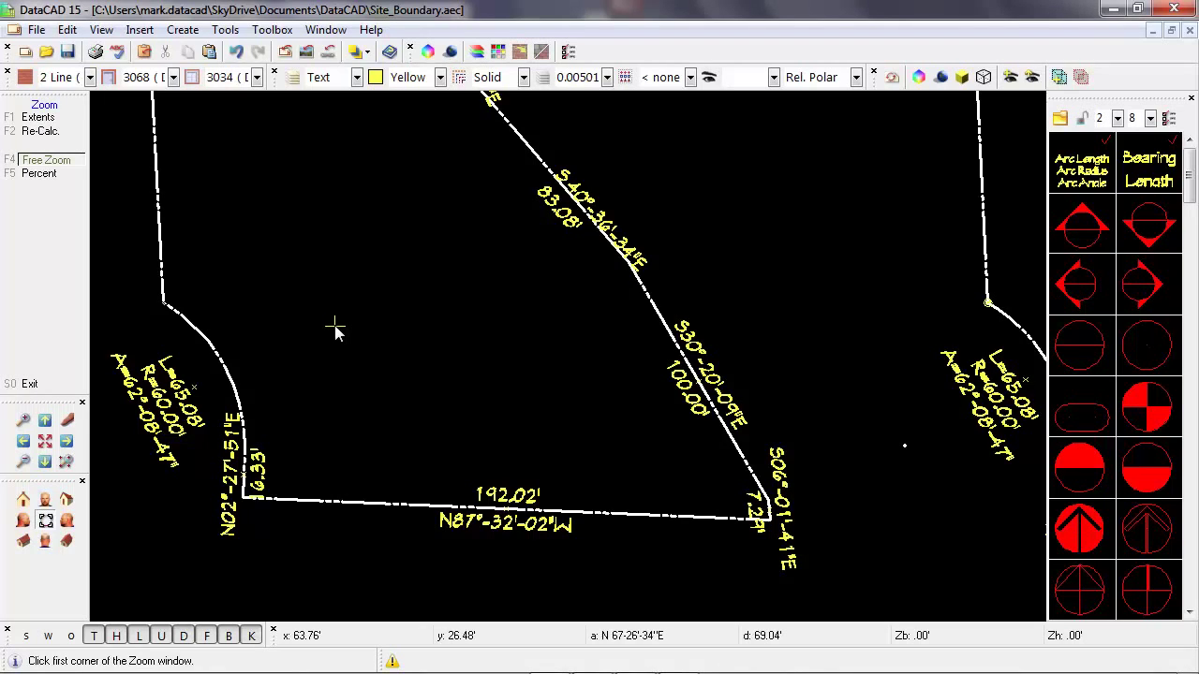
pyautogui.press('F1')
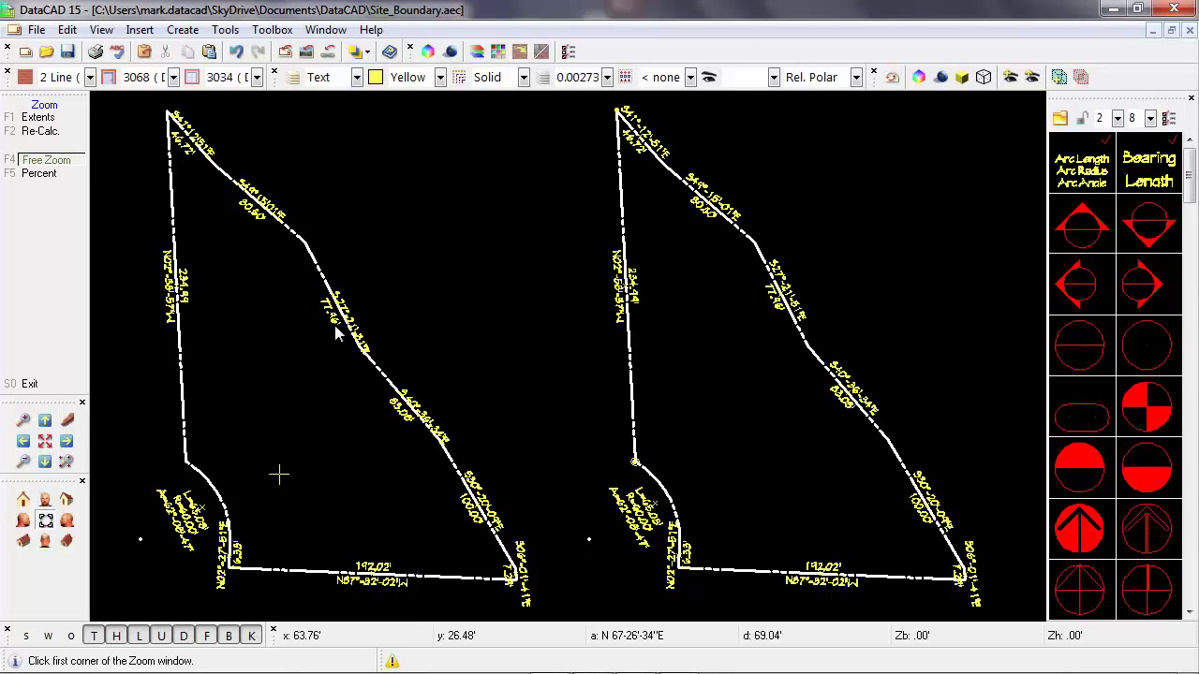
pyautogui.rightClick(337, 333)
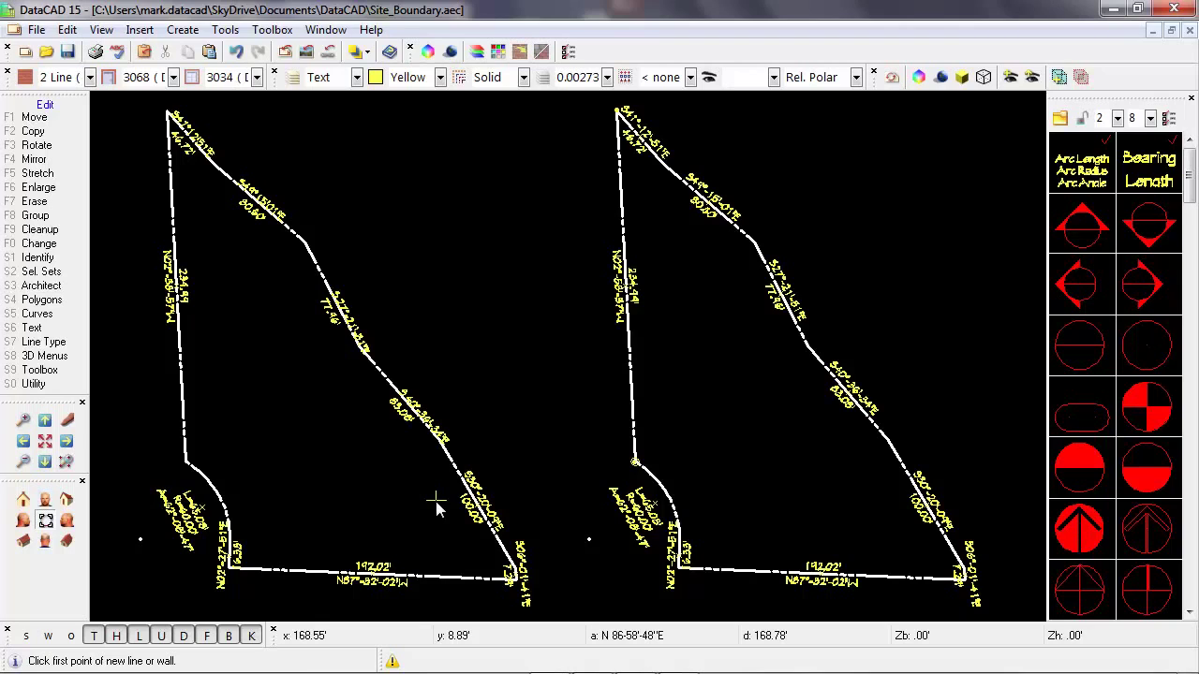
pyautogui.press('/')
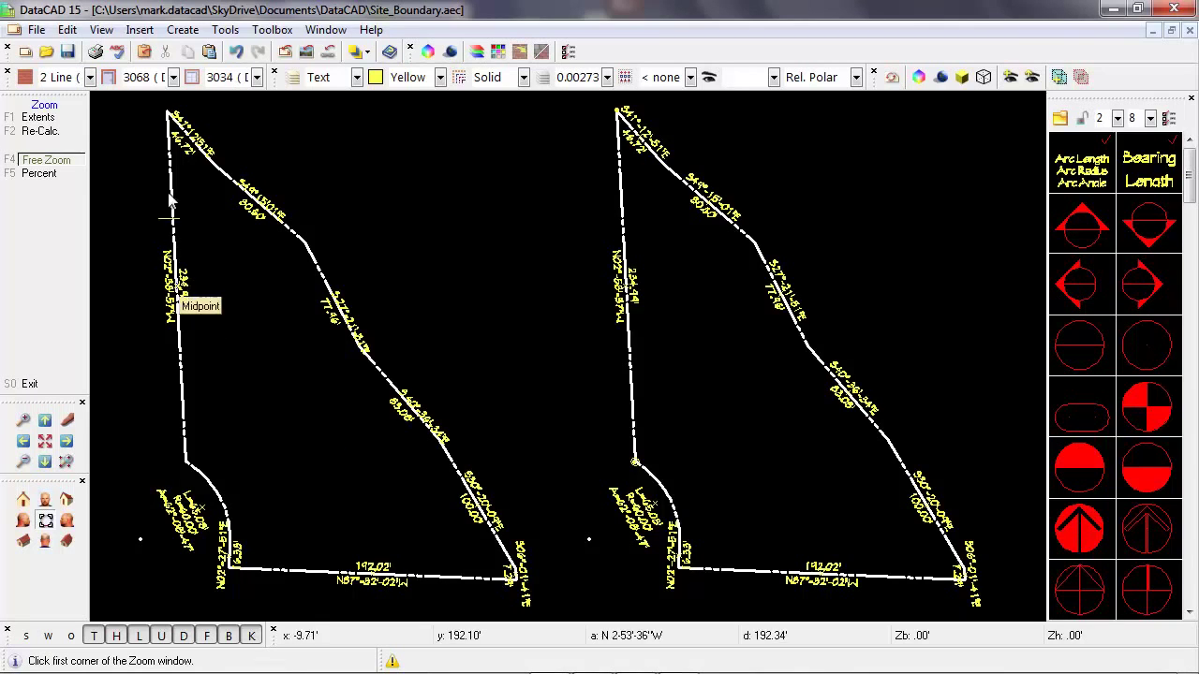
pyautogui.click(144, 105)
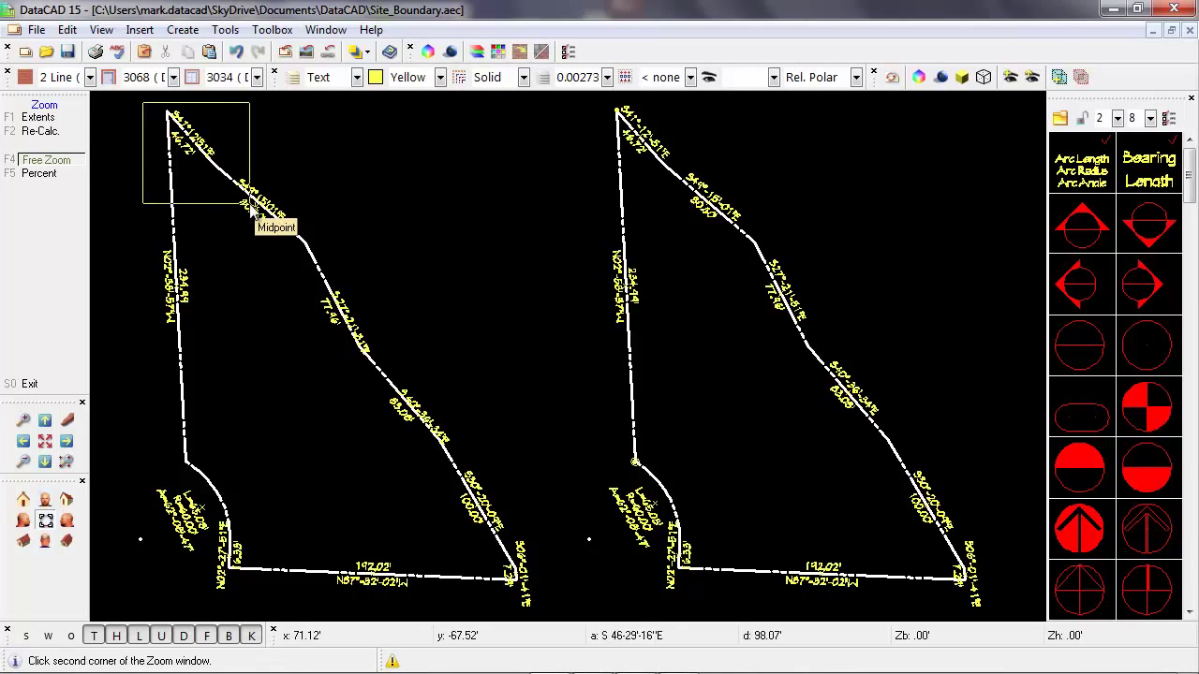
pyautogui.click(324, 264)
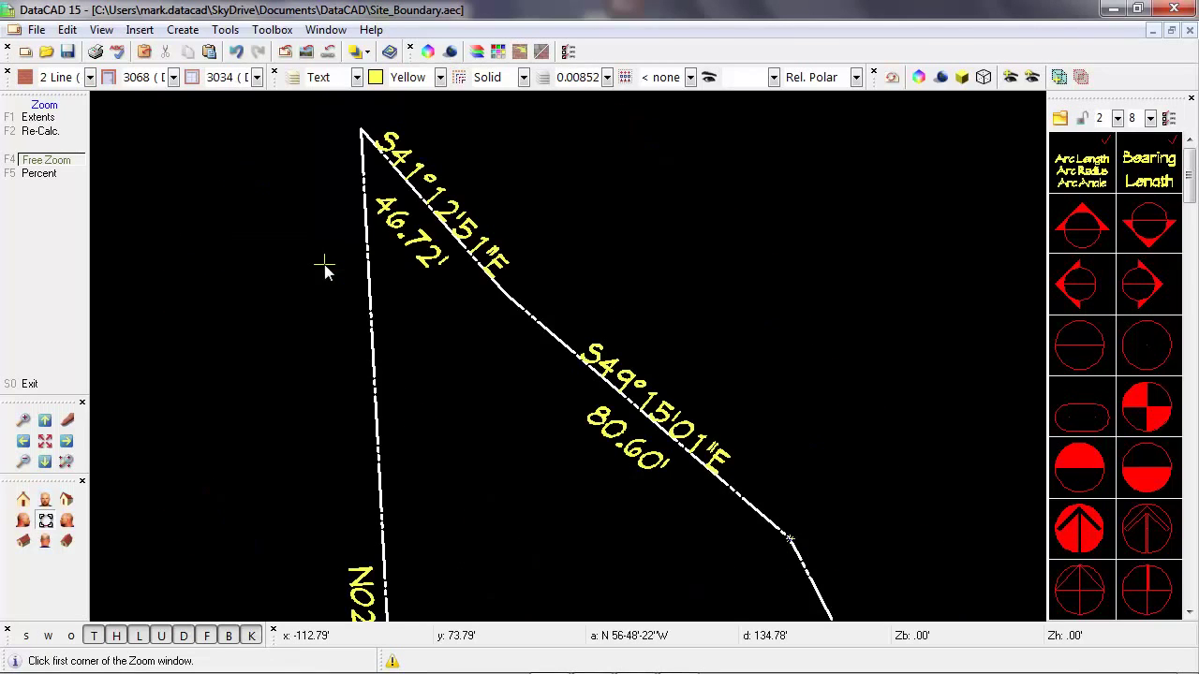
pyautogui.rightClick(325, 264)
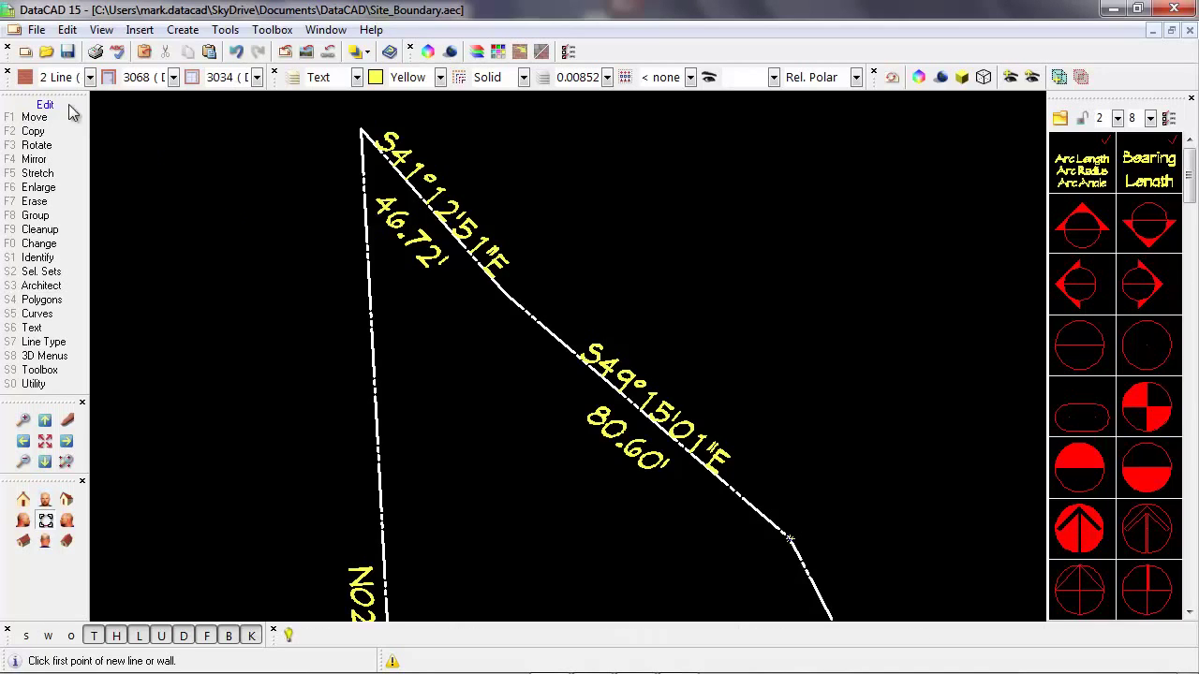
pyautogui.click(38, 117)
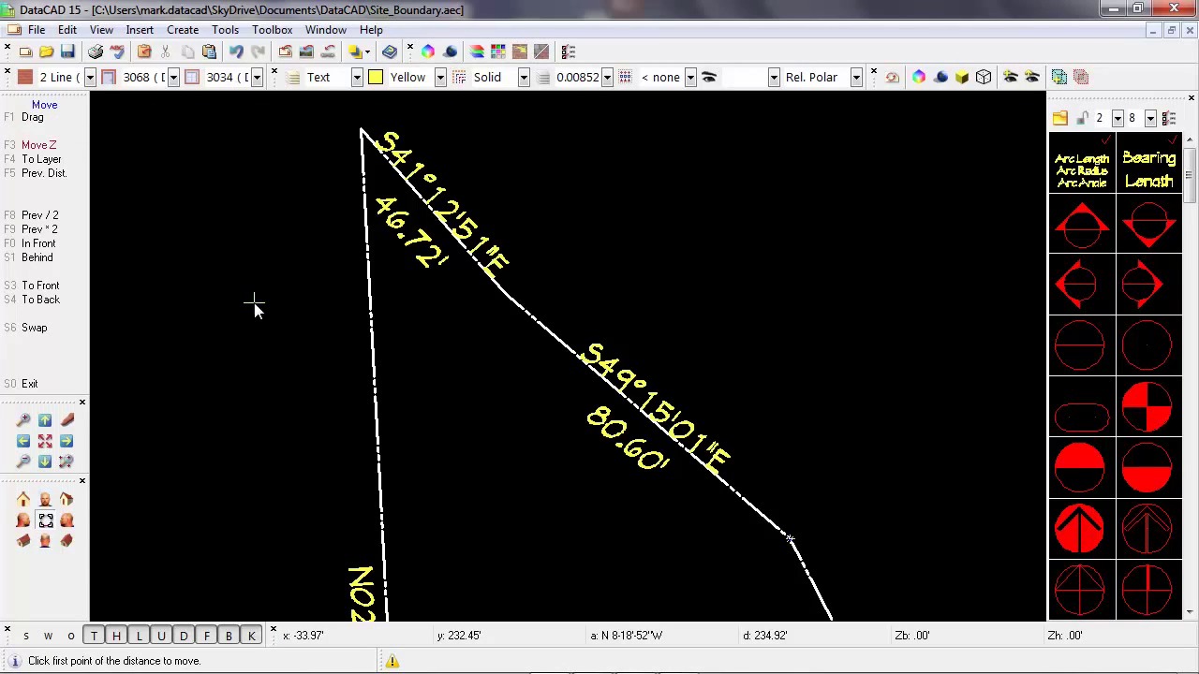
pyautogui.click(418, 225)
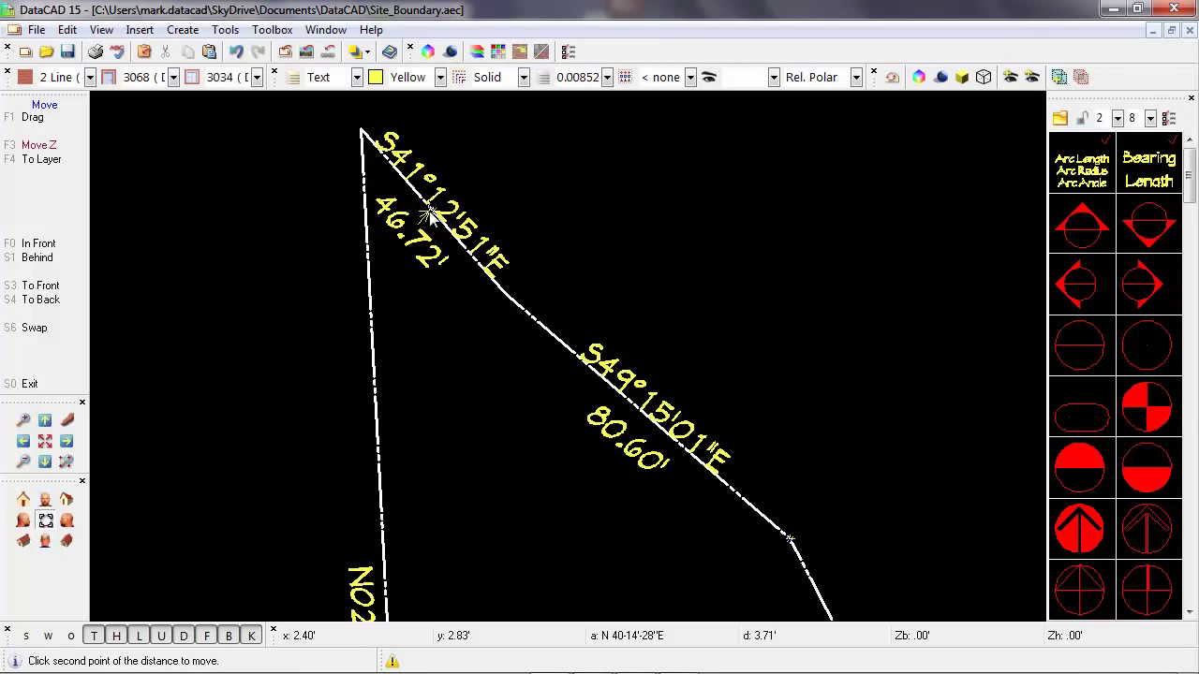
pyautogui.click(429, 214)
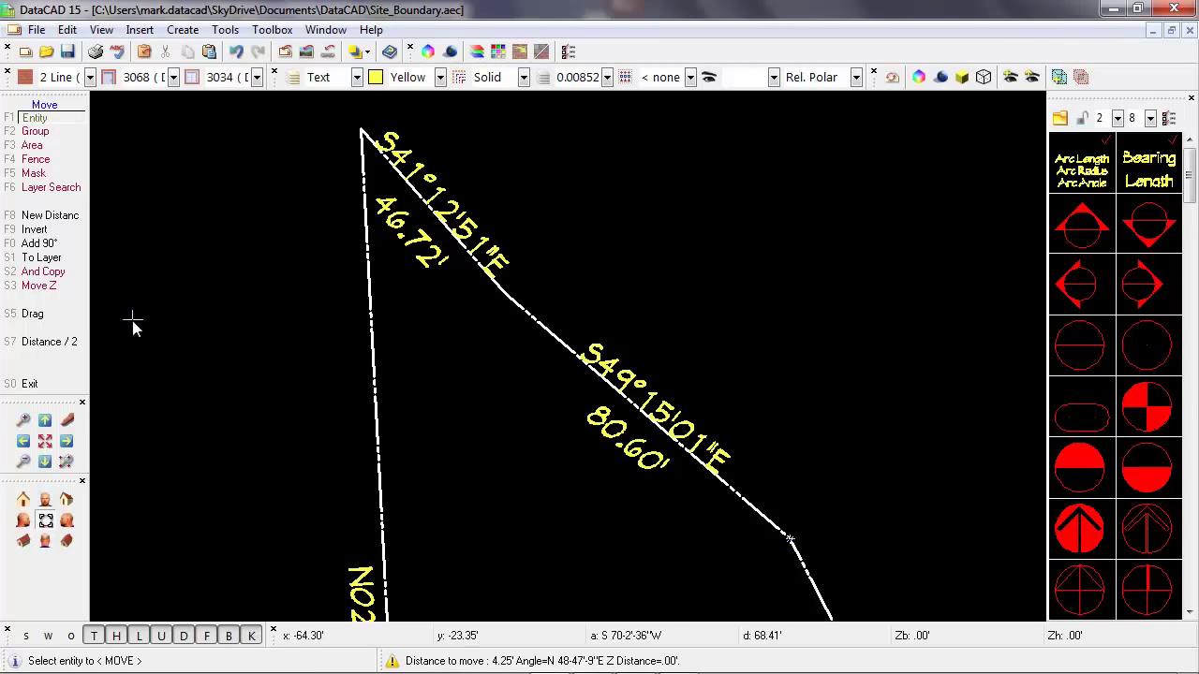
pyautogui.click(62, 348)
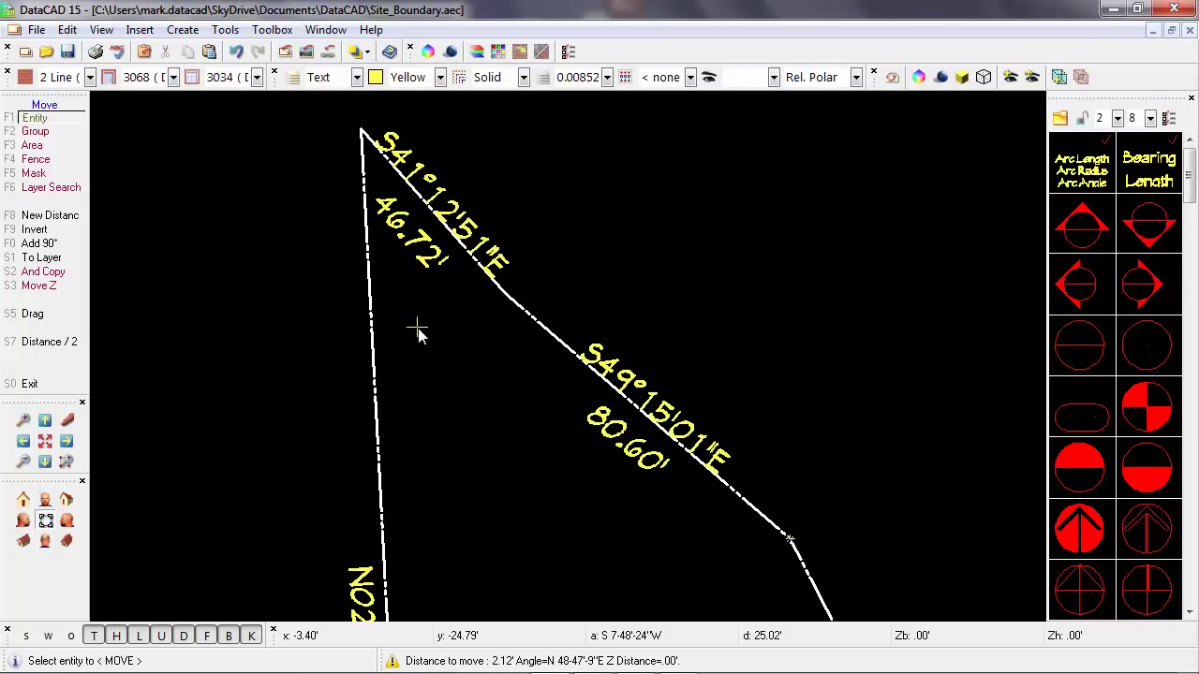
pyautogui.click(465, 221)
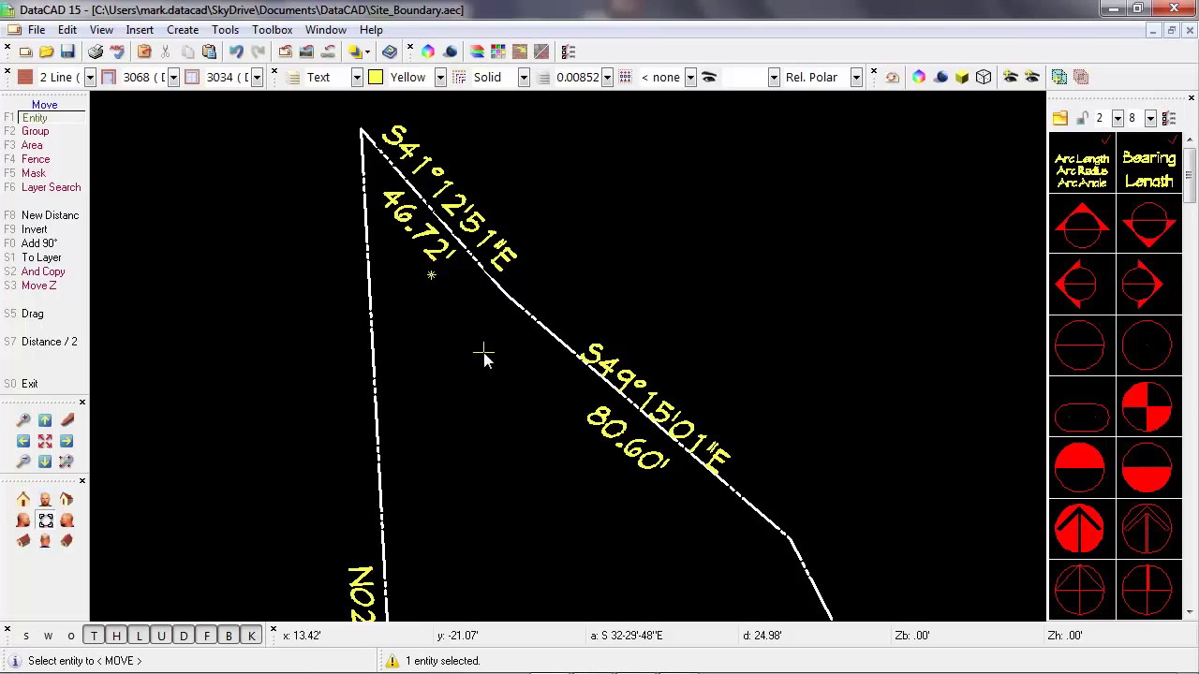
# Move the S49°15'01"E segment's bearing and length labels northeast, perpendicular to the line, by half of a picked distance of about 4.25'
pyautogui.click(52, 216)
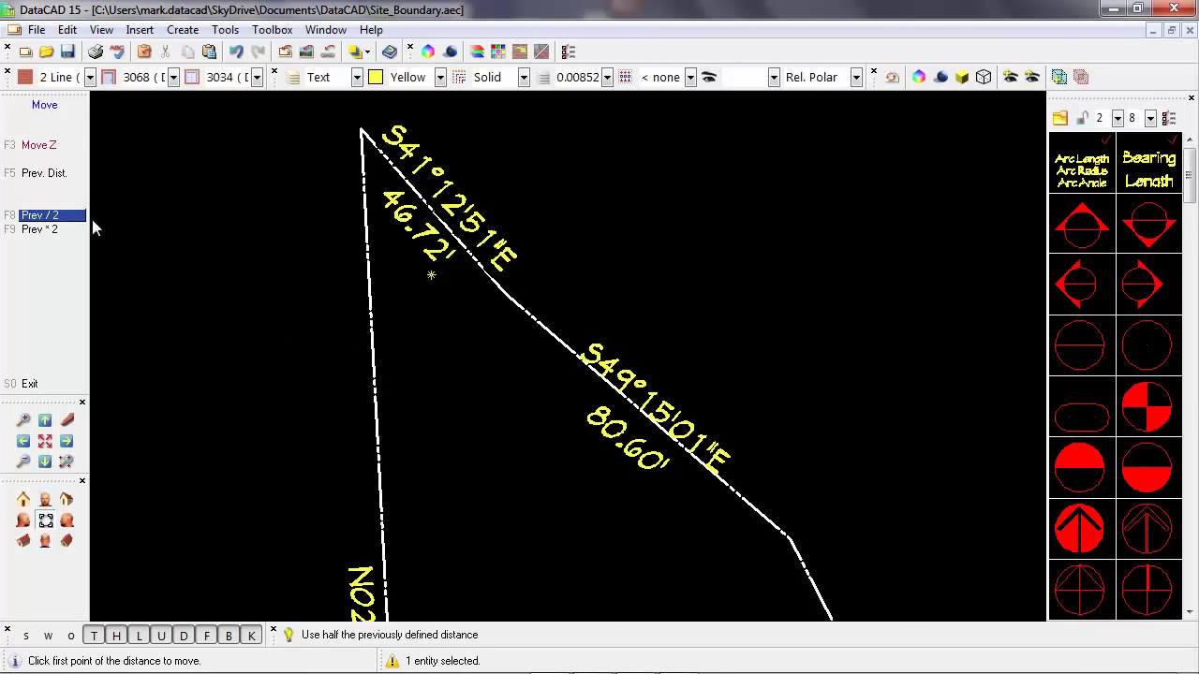
pyautogui.click(637, 433)
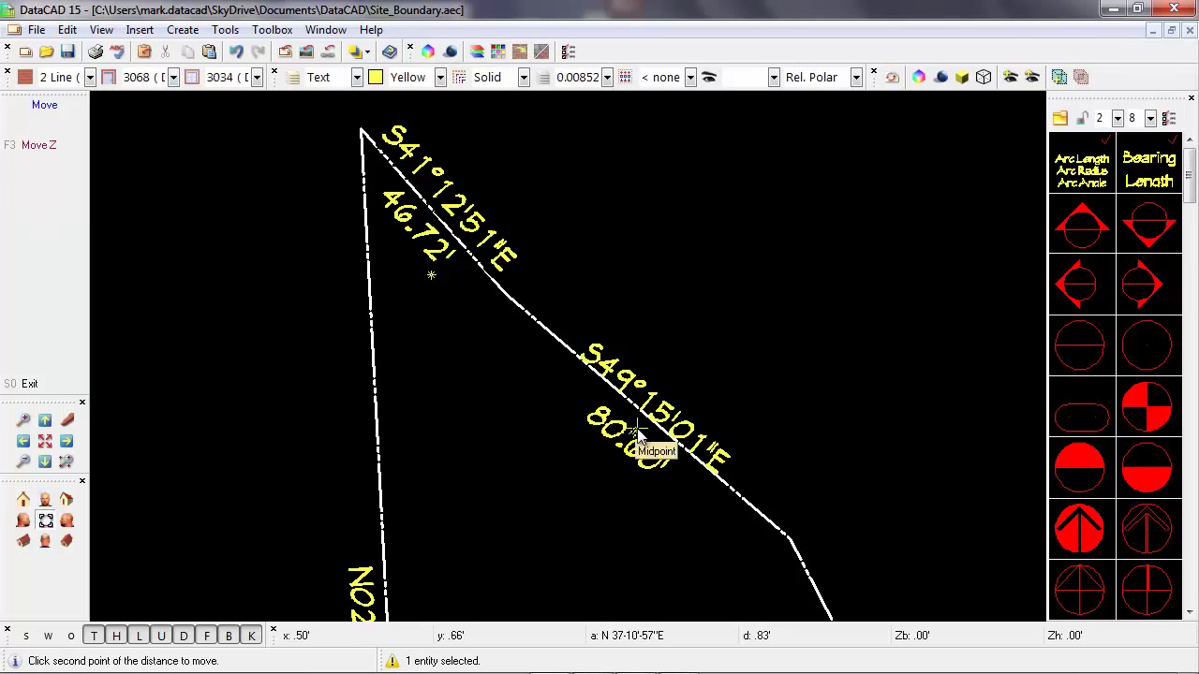
pyautogui.click(651, 422)
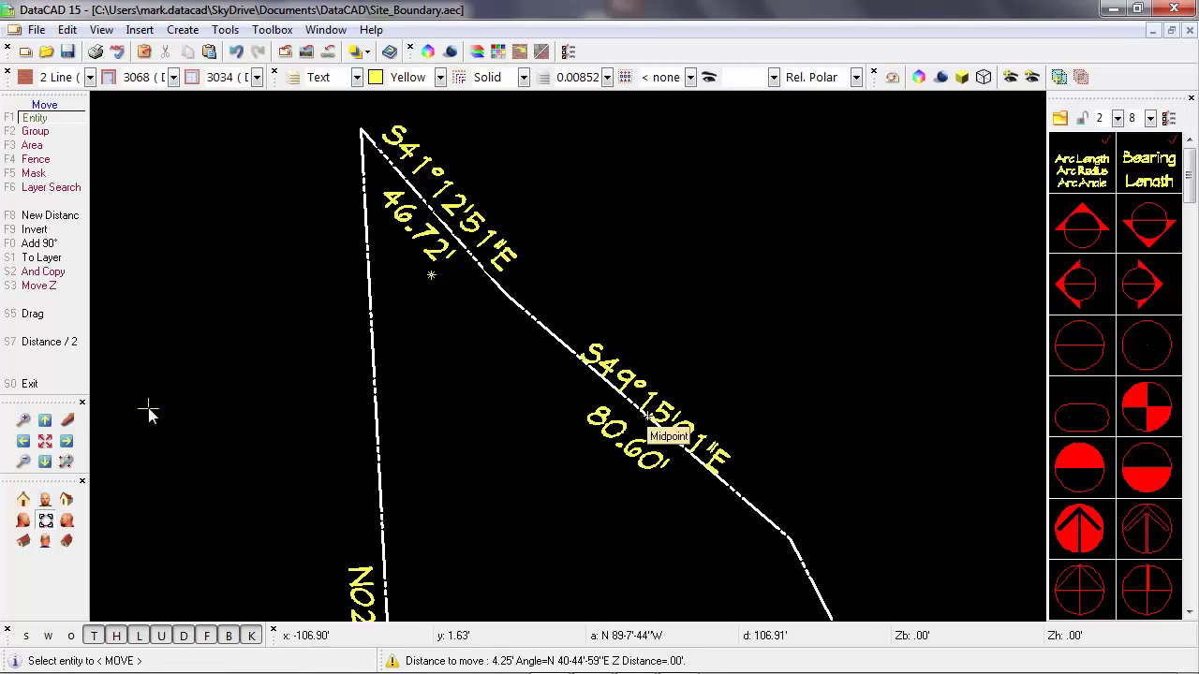
pyautogui.click(49, 342)
pyautogui.click(673, 412)
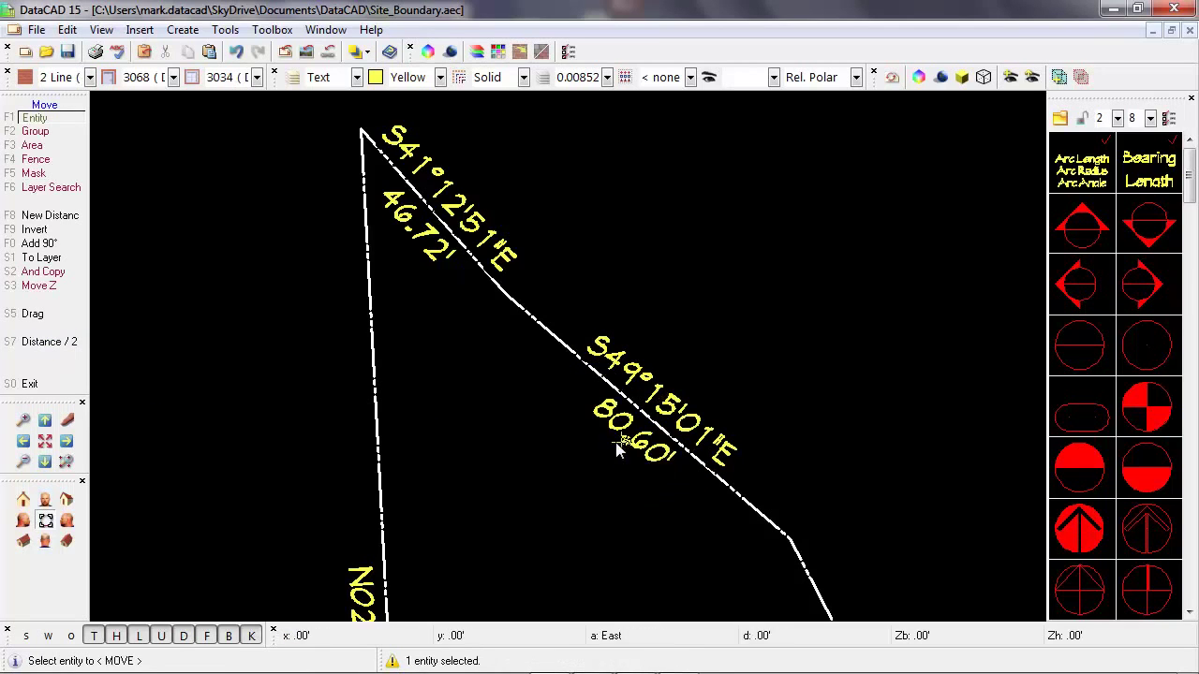
pyautogui.rightClick(552, 426)
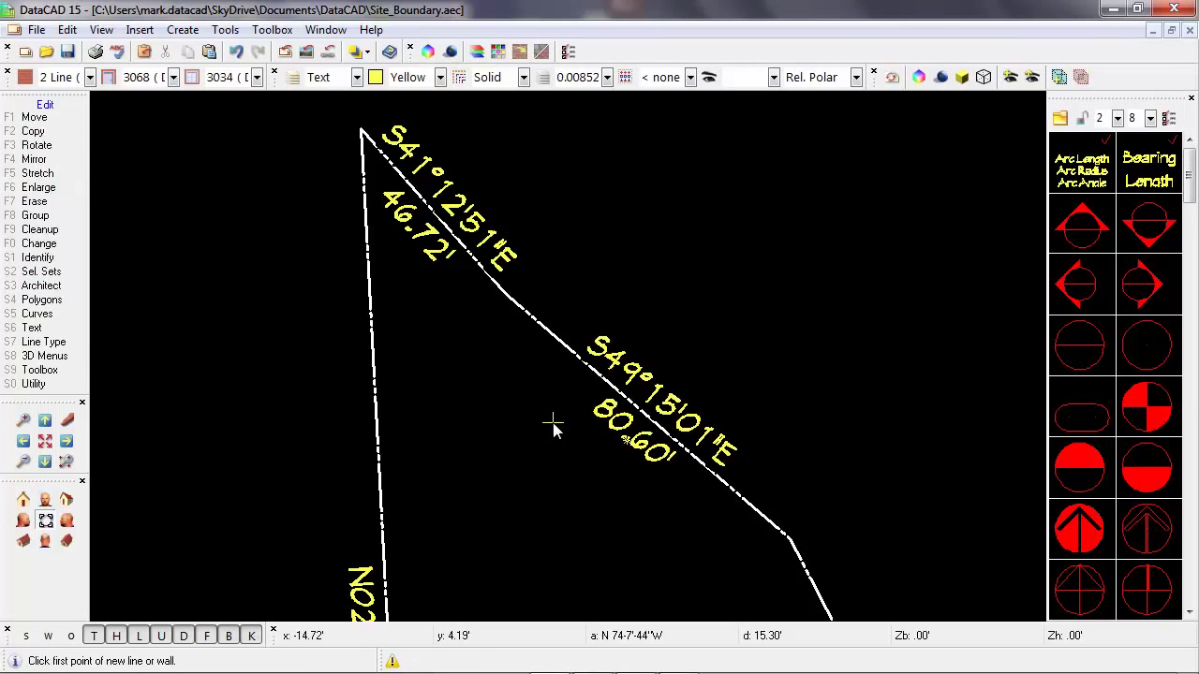
# Change the text alignment of the S27°-21'-51"E and S40°-36'-34"E bearing labels to center and bottom
pyautogui.moveTo(573, 481); pyautogui.dragTo(400, 206, button='middle')
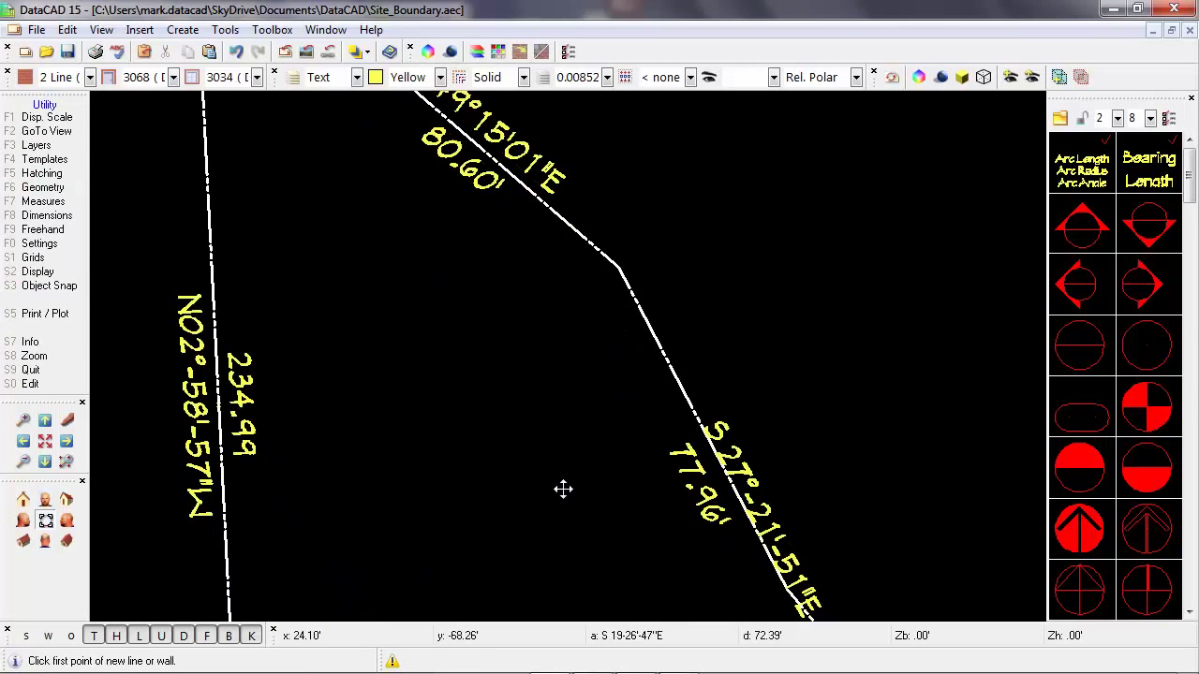
pyautogui.moveTo(562, 488); pyautogui.dragTo(435, 249, button='middle')
pyautogui.moveTo(581, 456); pyautogui.dragTo(521, 389, button='middle')
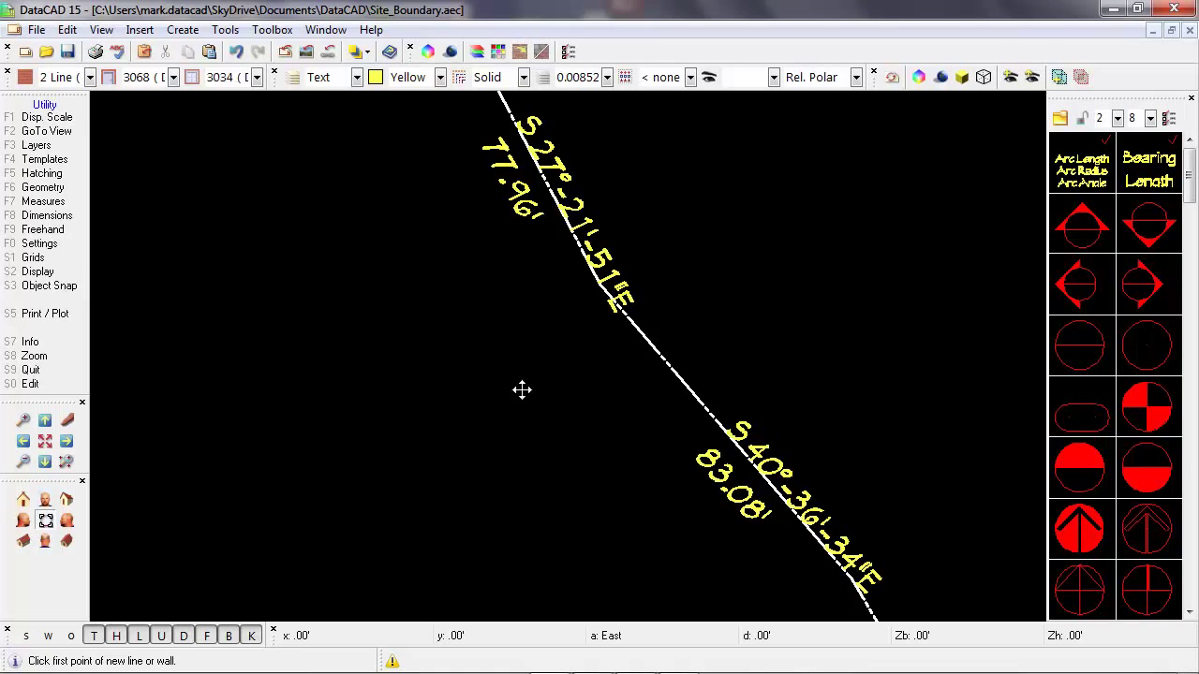
pyautogui.hotkey('shift', 'F10')
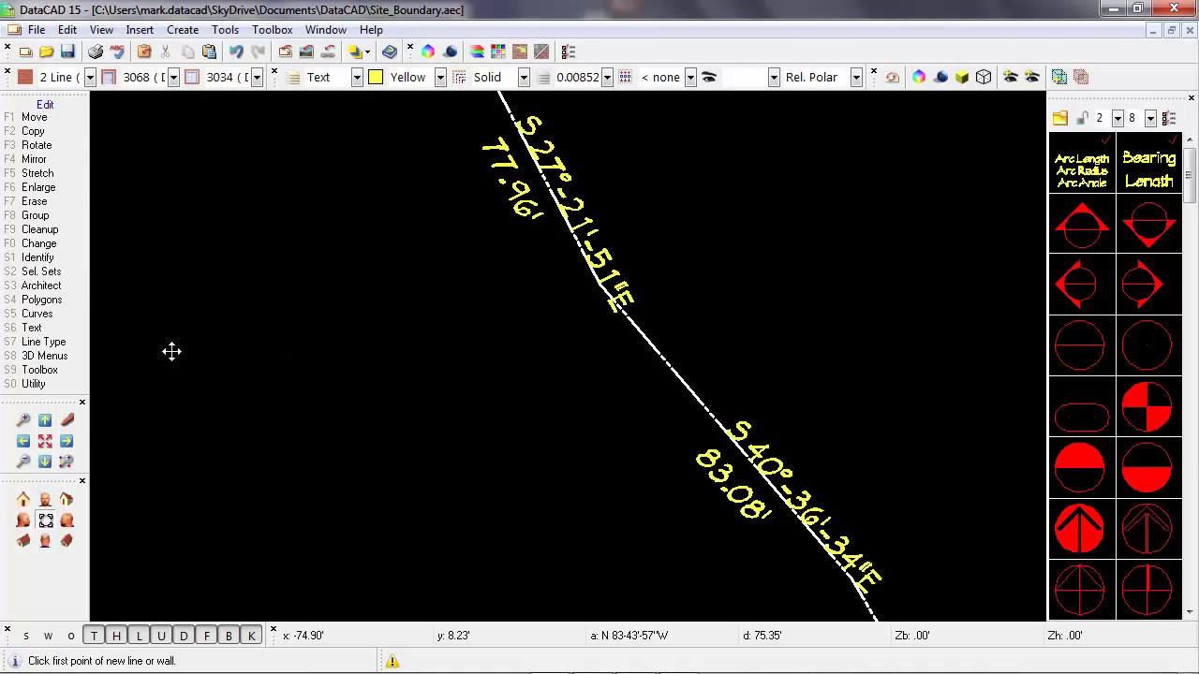
pyautogui.click(73, 245)
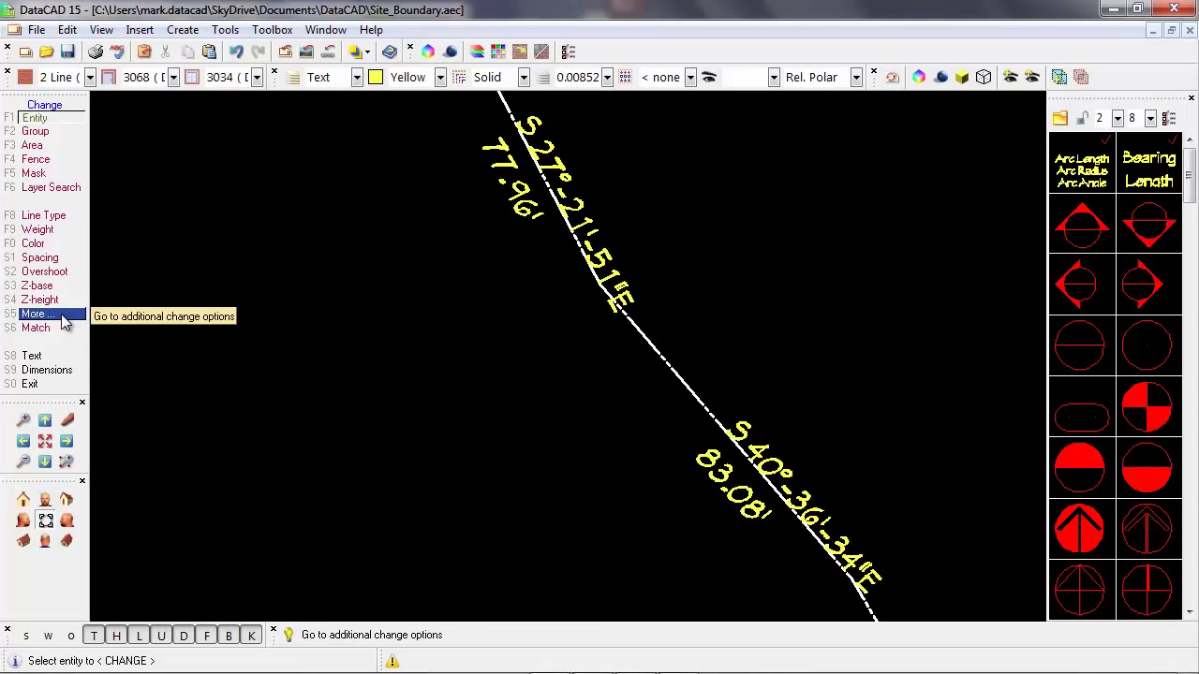
pyautogui.click(42, 357)
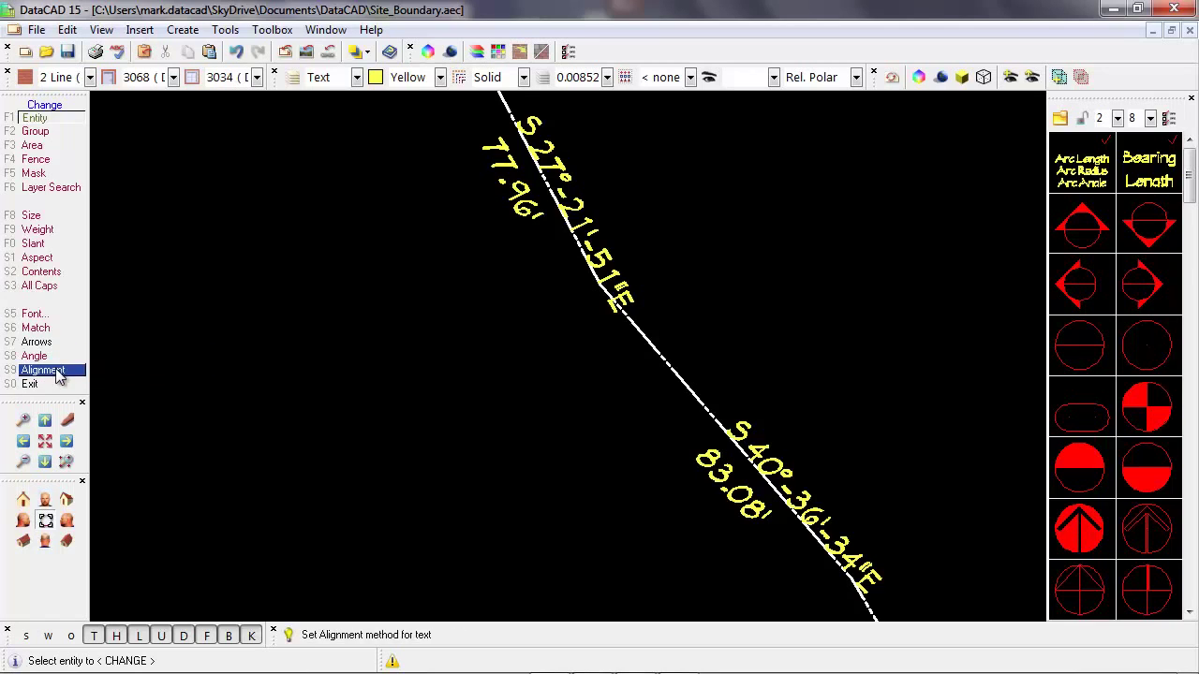
pyautogui.click(54, 372)
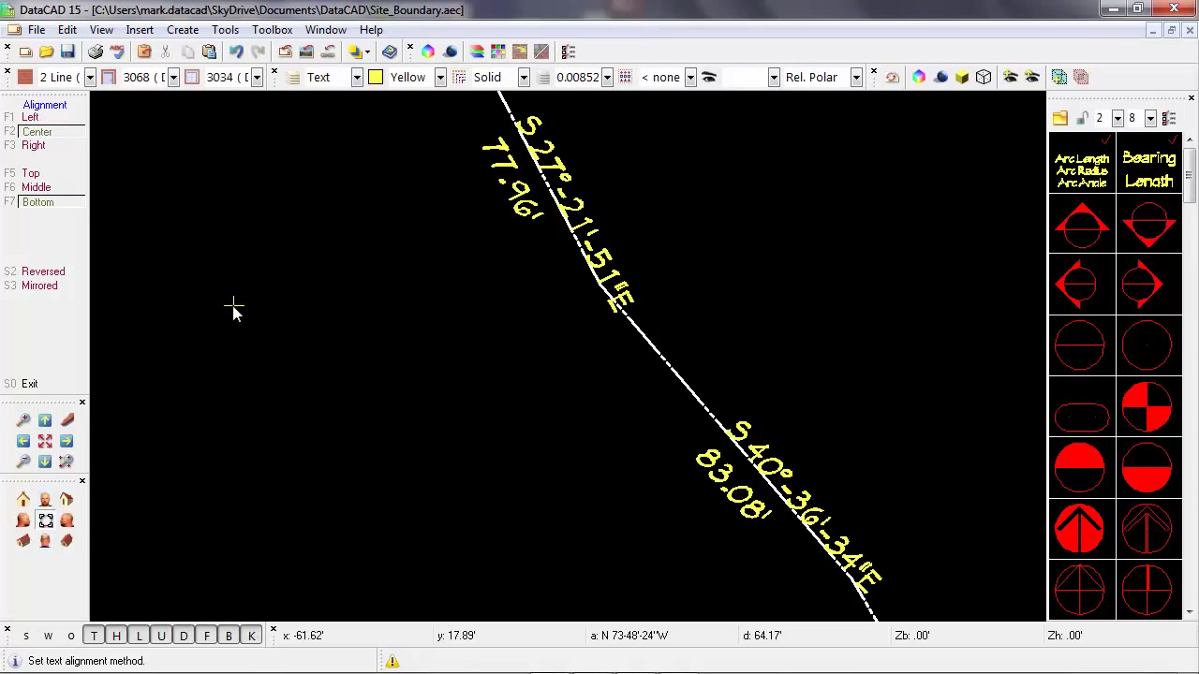
pyautogui.click(67, 208)
pyautogui.rightClick(243, 234)
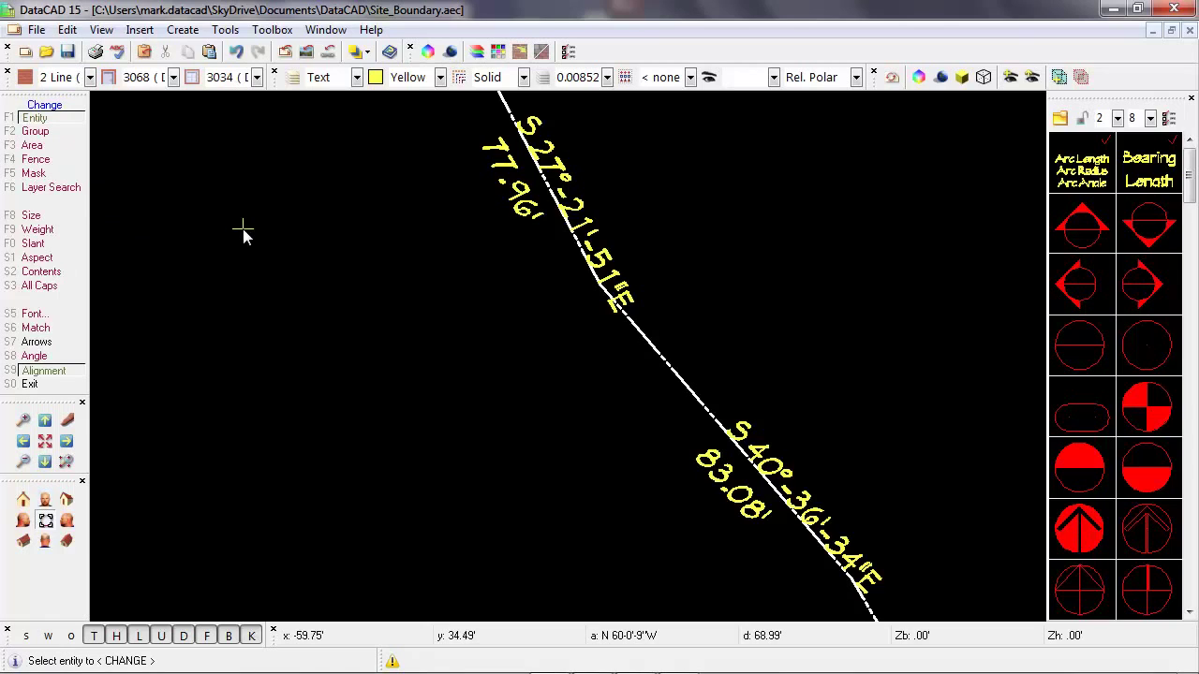
pyautogui.click(584, 219)
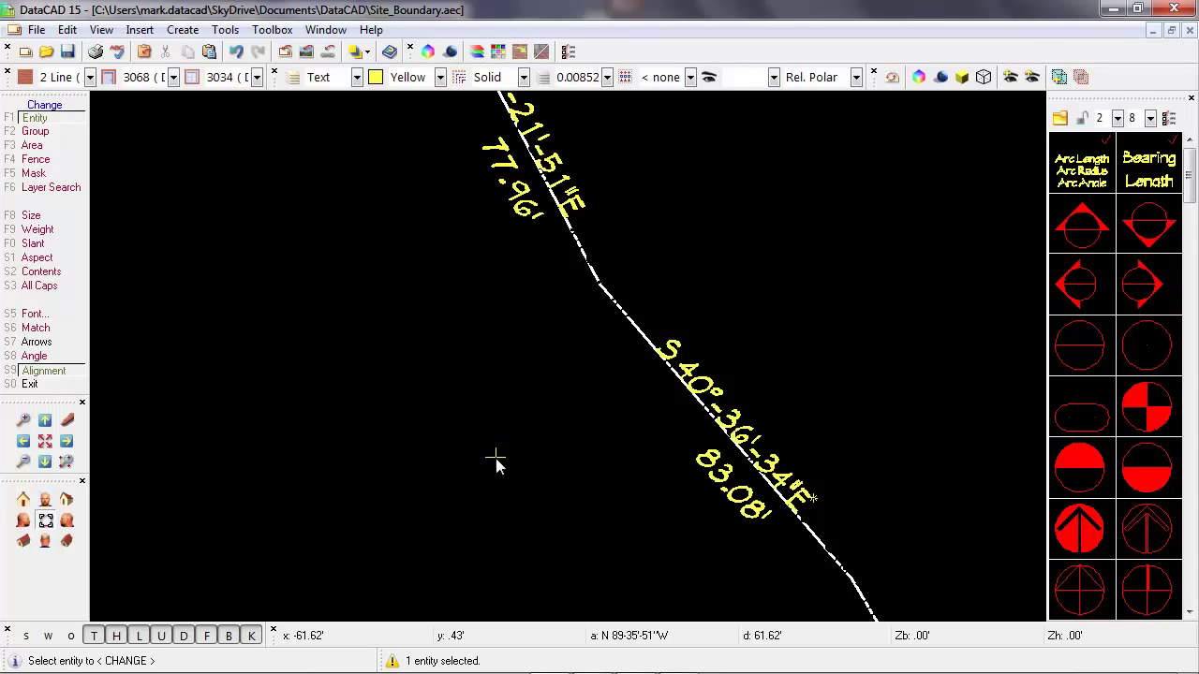
# Change the text alignment of the 77.96' and 83.08' length labels to center and top, and leave the Change command
pyautogui.click(49, 371)
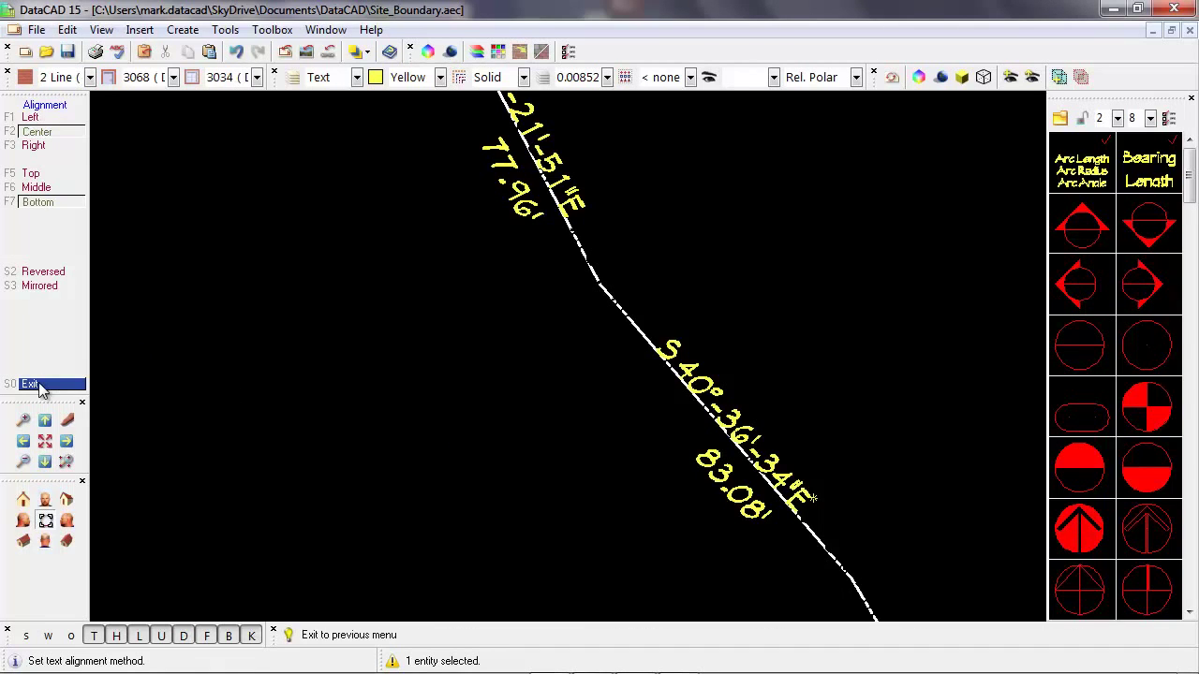
pyautogui.click(32, 175)
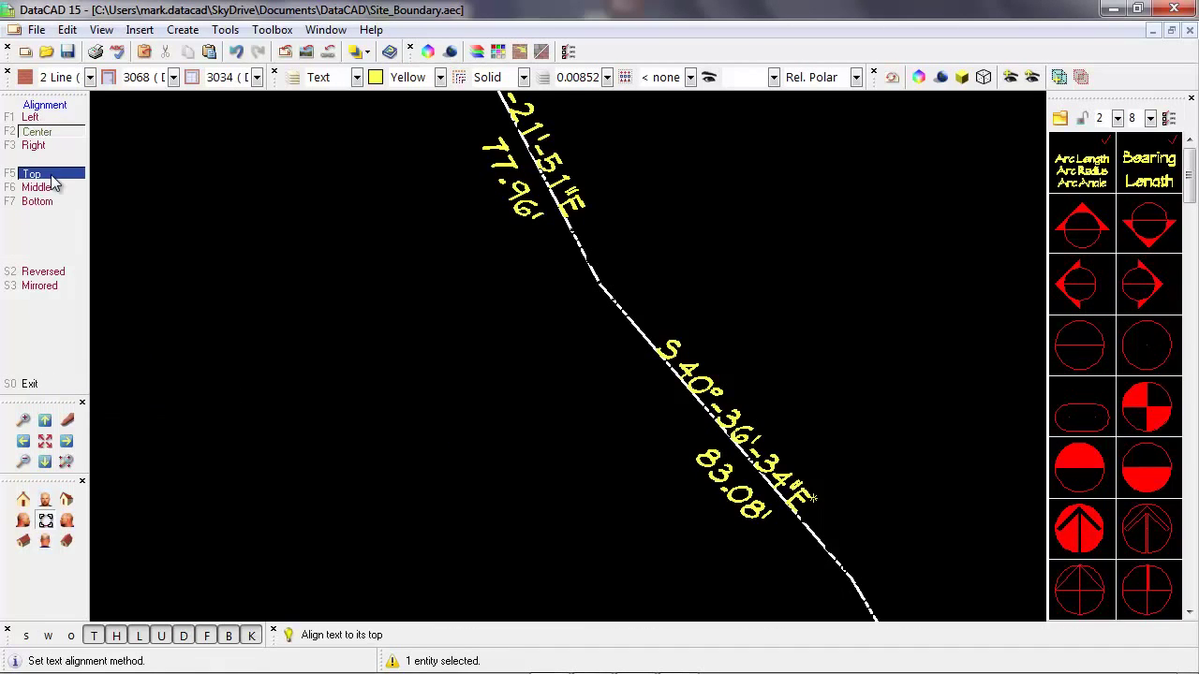
pyautogui.rightClick(170, 255)
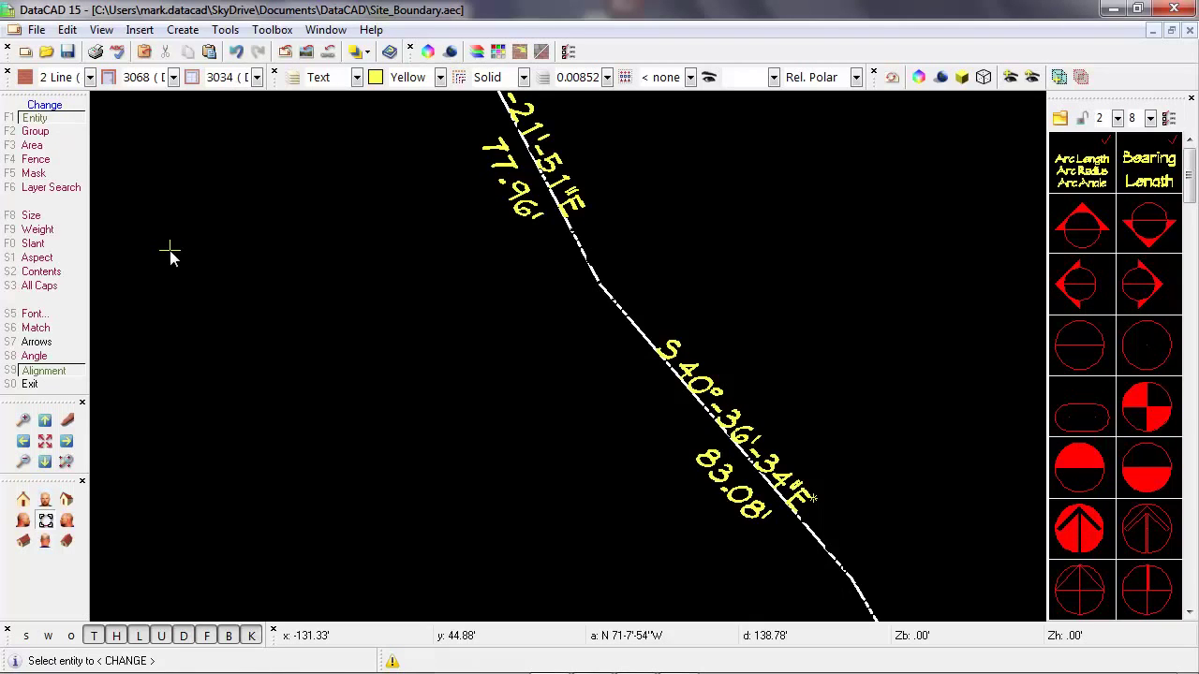
pyautogui.click(503, 180)
pyautogui.click(731, 488)
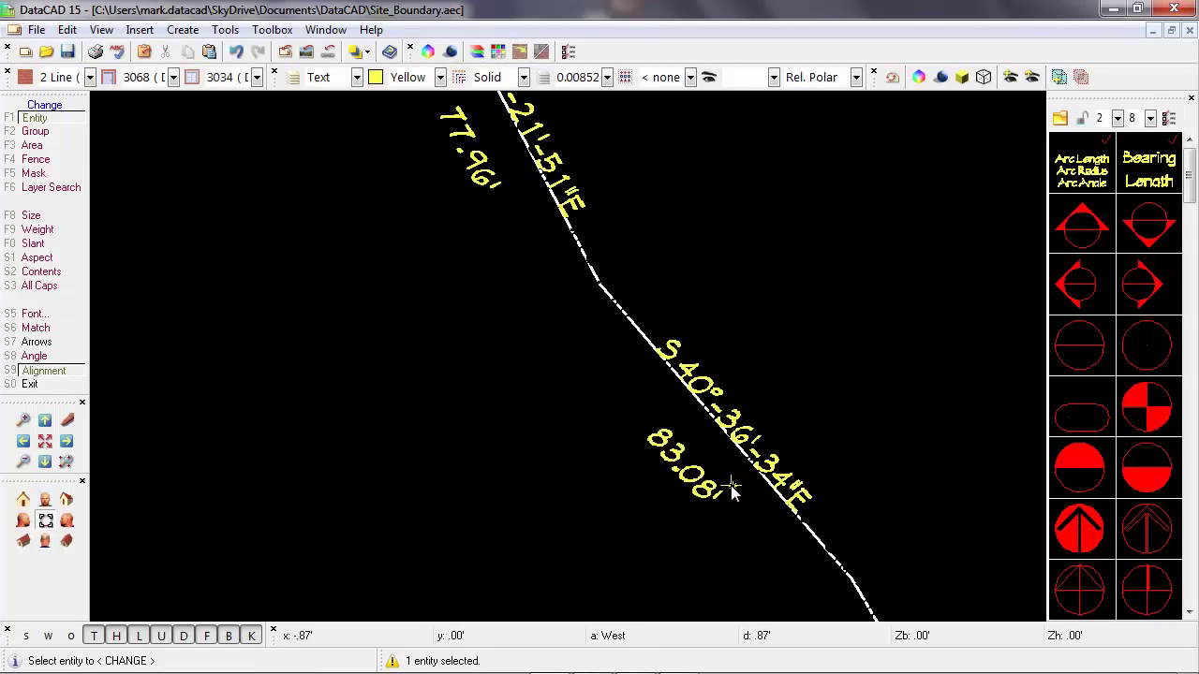
pyautogui.rightClick(527, 524)
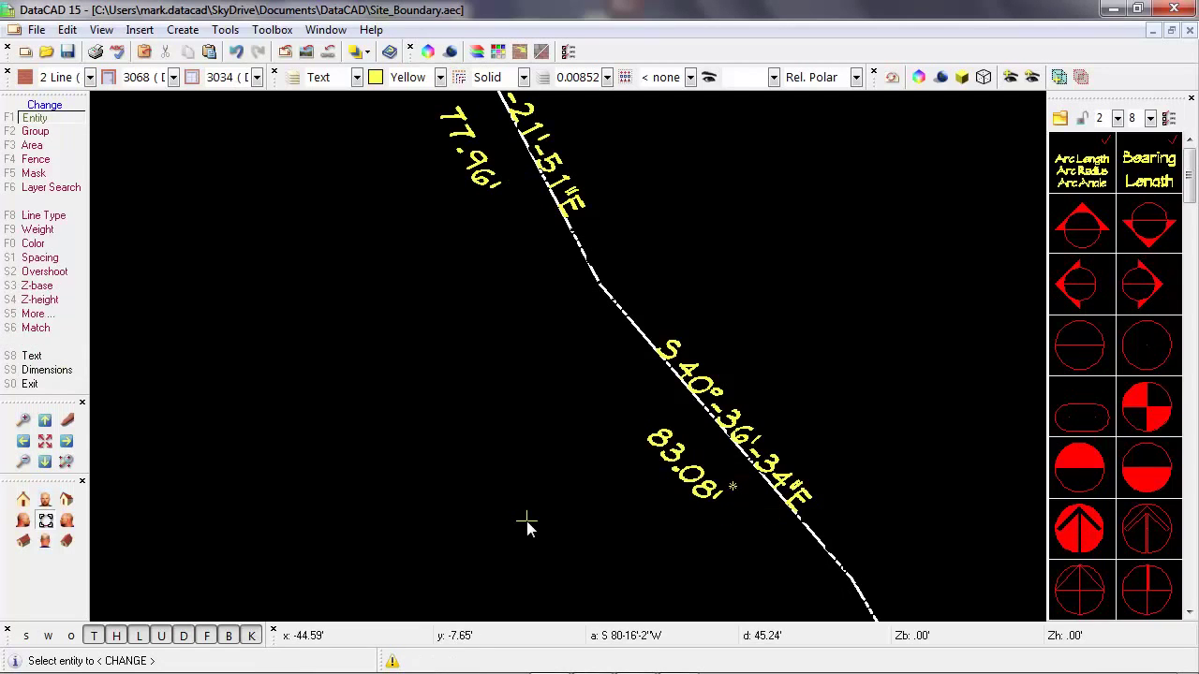
pyautogui.rightClick(526, 525)
# Move the 77.96' length label by the distance from its insertion point to the midpoint of its segment
pyautogui.scroll(-1, 527, 525)
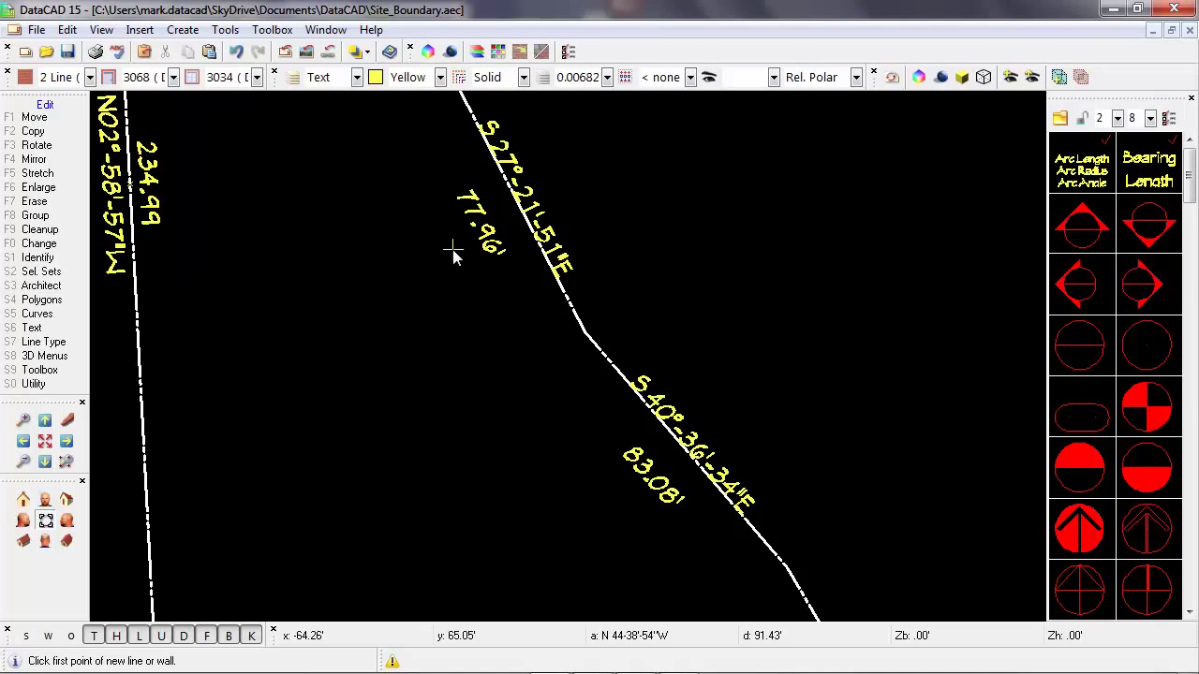
pyautogui.click(34, 117)
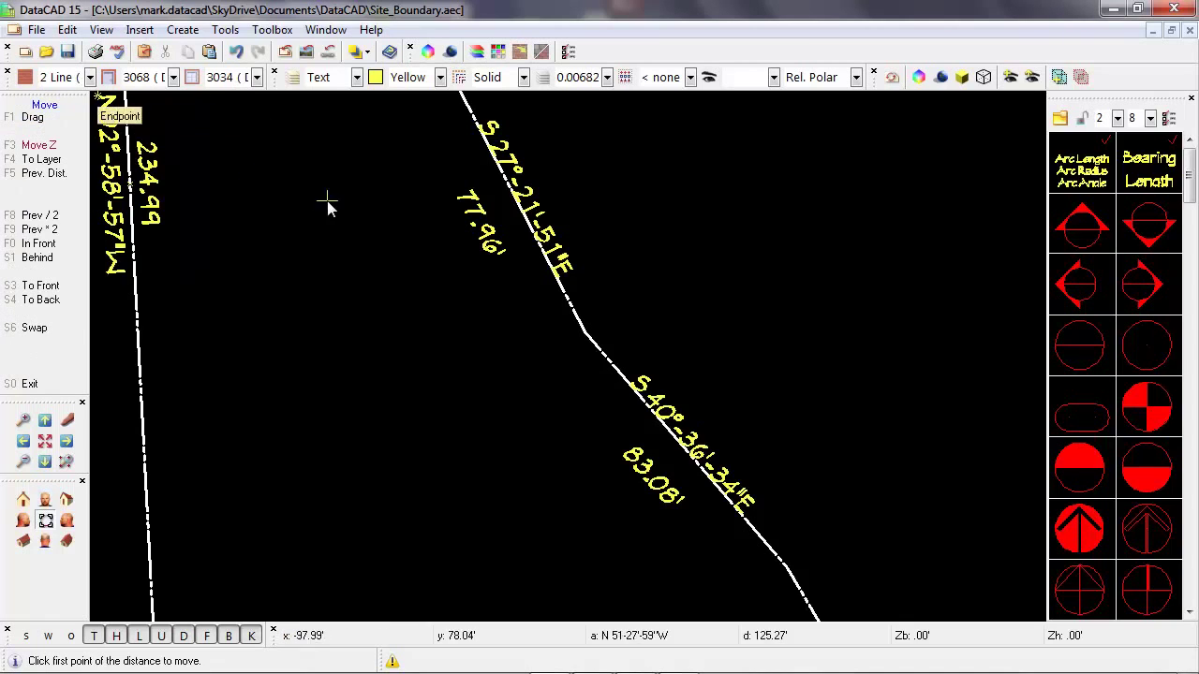
pyautogui.click(487, 221)
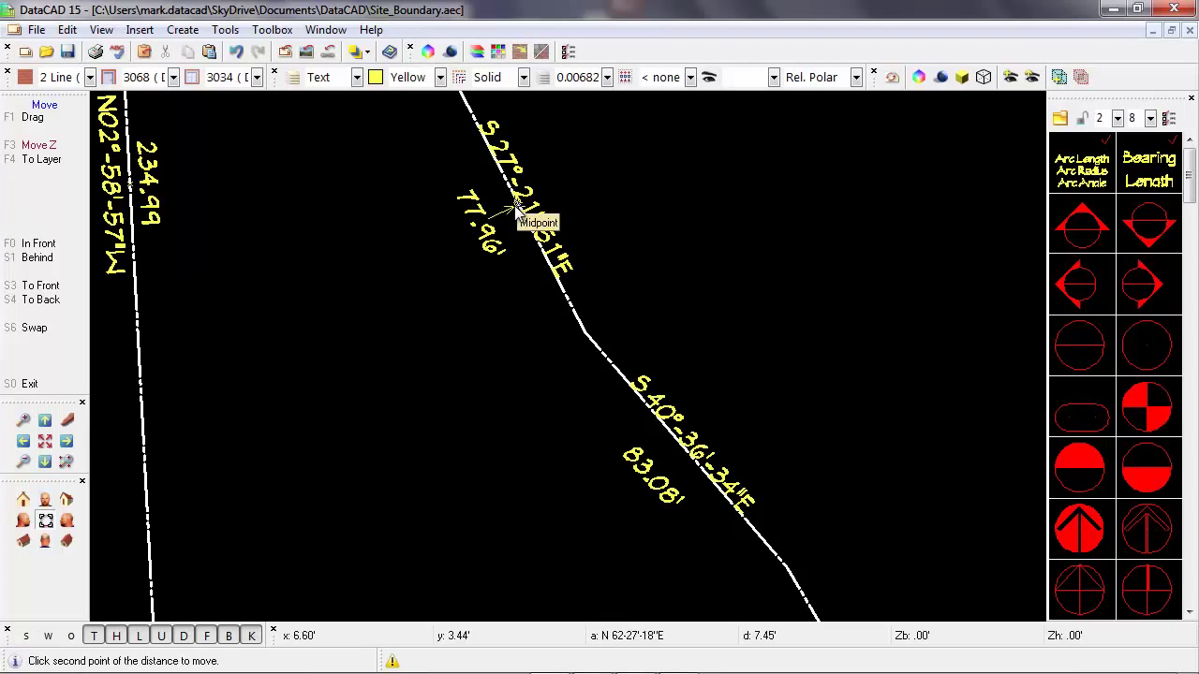
pyautogui.click(514, 206)
pyautogui.click(493, 232)
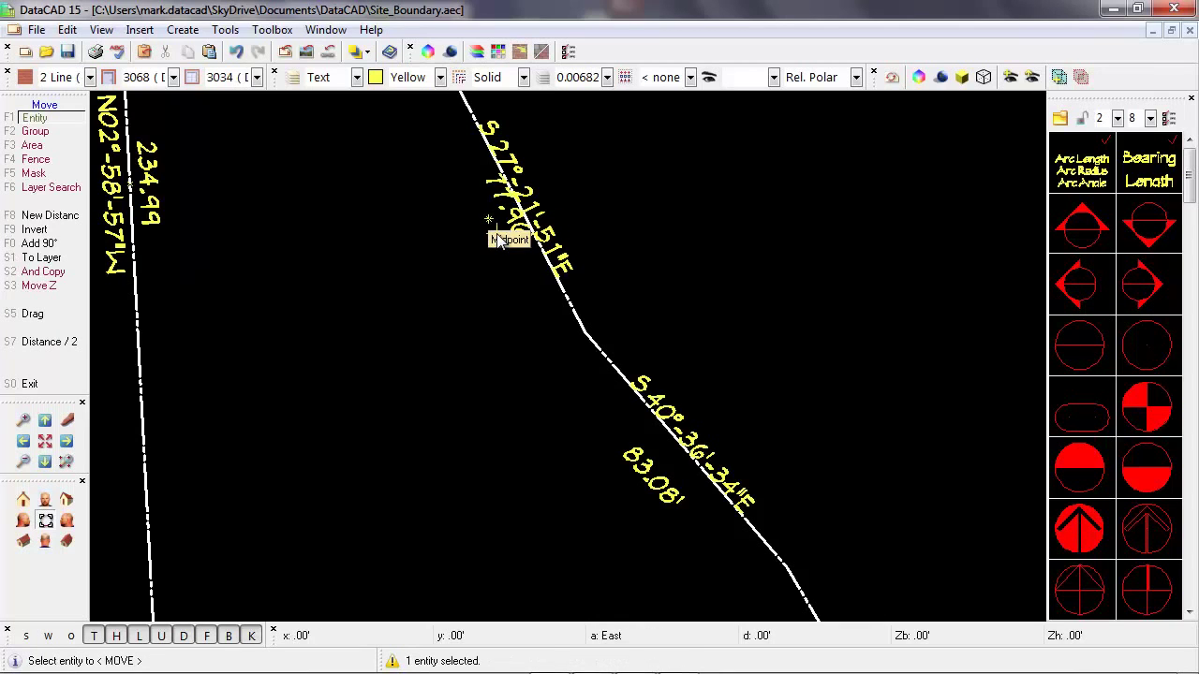
# Move the 83.08' length label by the distance from its insertion point to its segment's midpoint, and leave the Move command
pyautogui.click(48, 215)
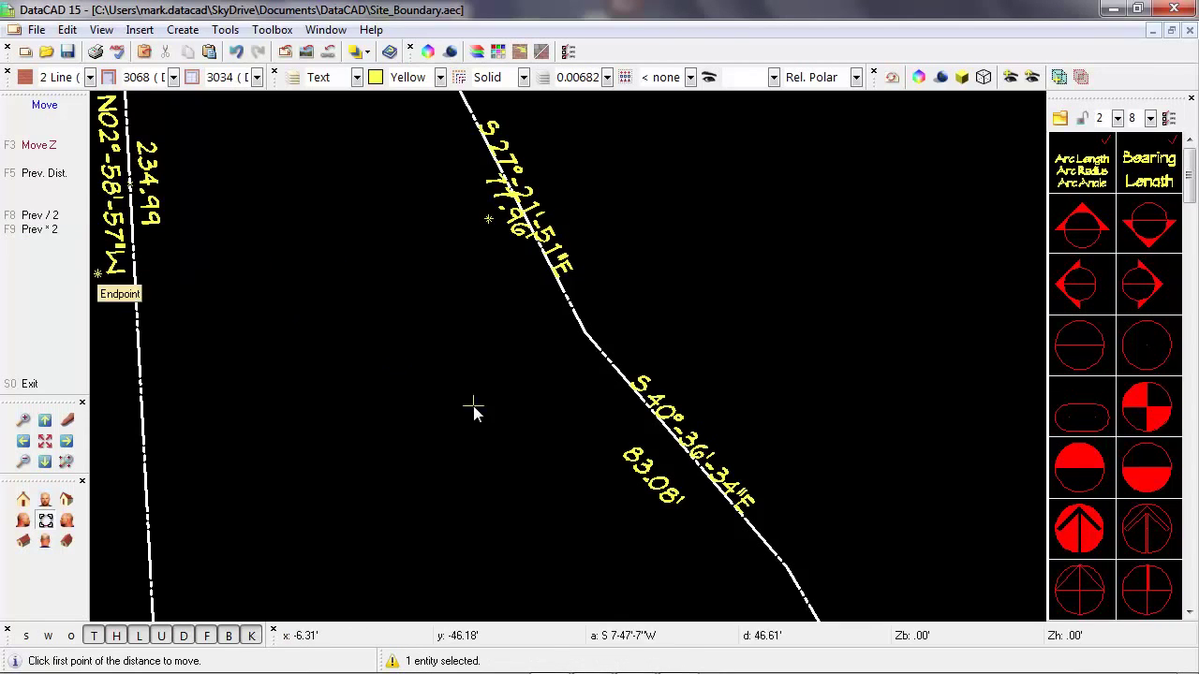
pyautogui.click(656, 466)
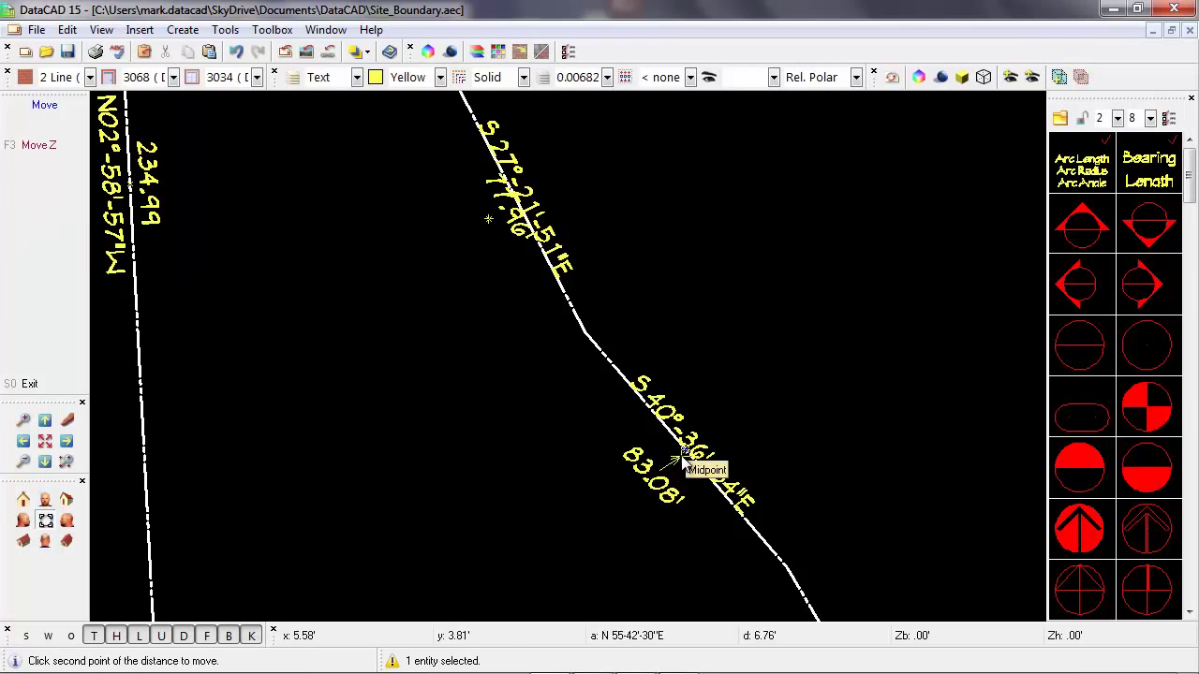
pyautogui.click(660, 476)
pyautogui.click(656, 472)
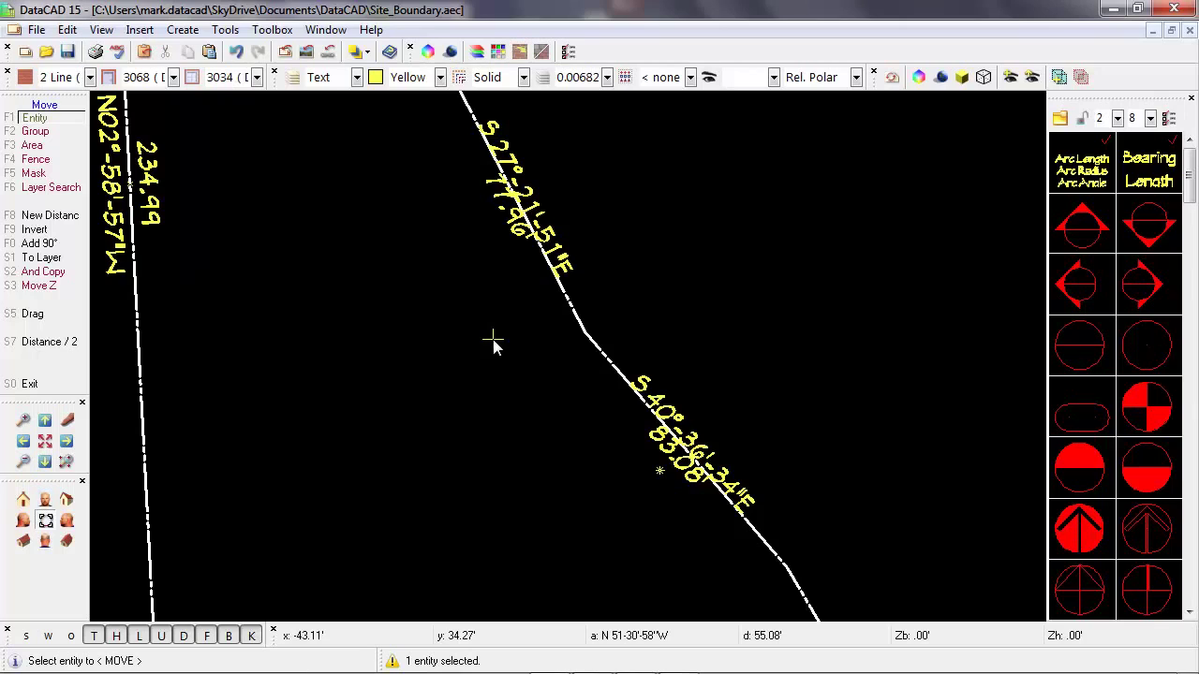
pyautogui.click(458, 368)
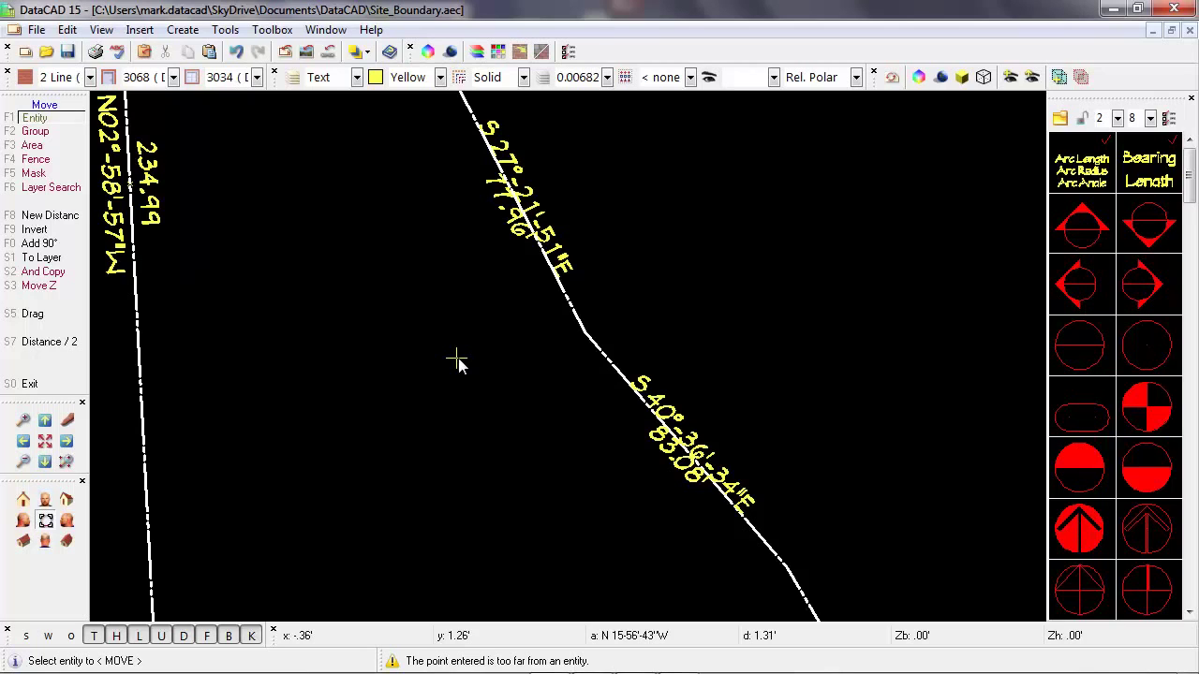
pyautogui.rightClick(457, 362)
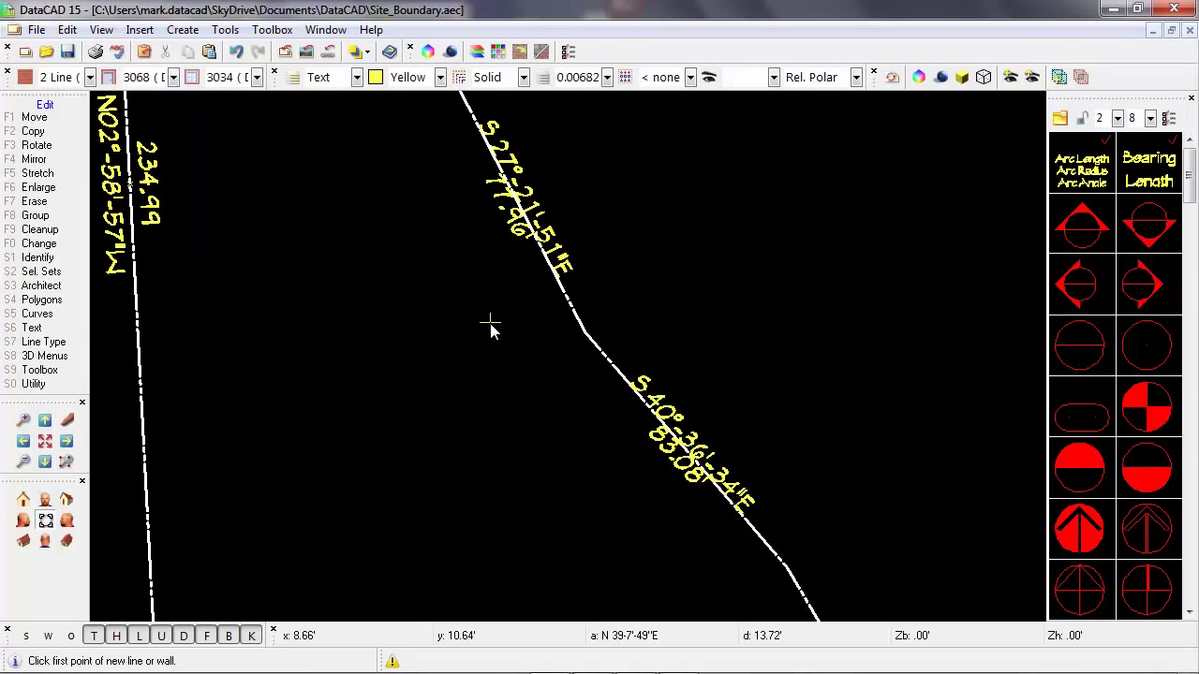
# Use Tangents to align the snap grid angle with the 77.96' segment
pyautogui.hotkey('alt', 't')
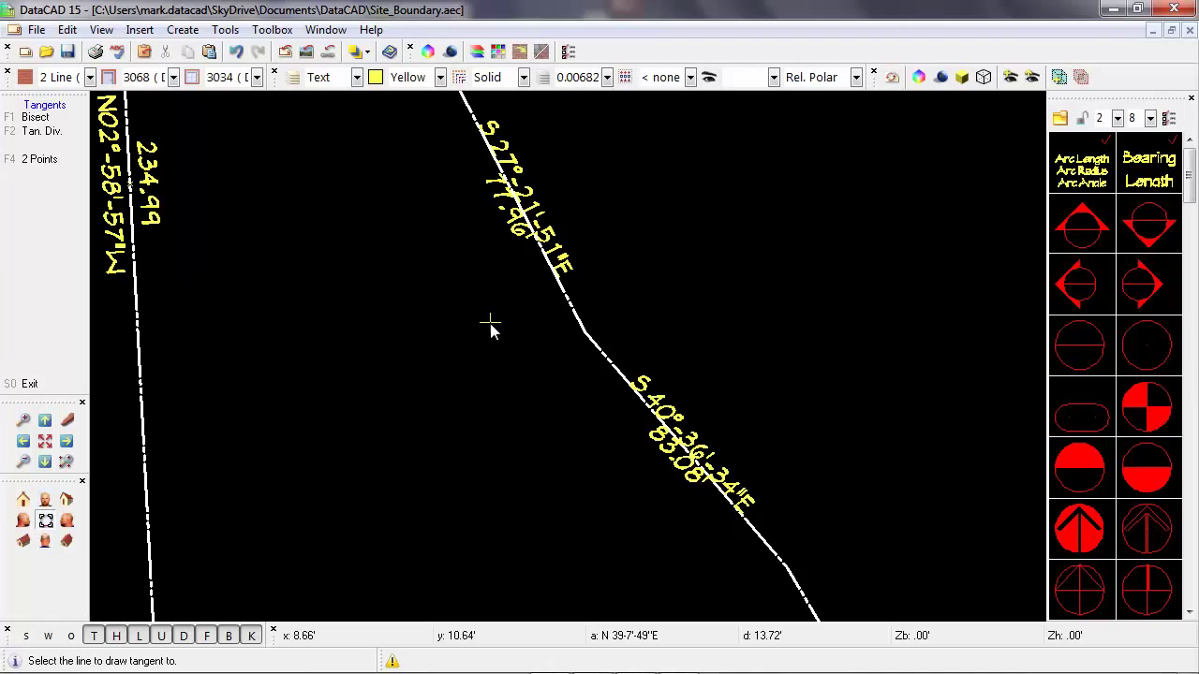
pyautogui.click(566, 298)
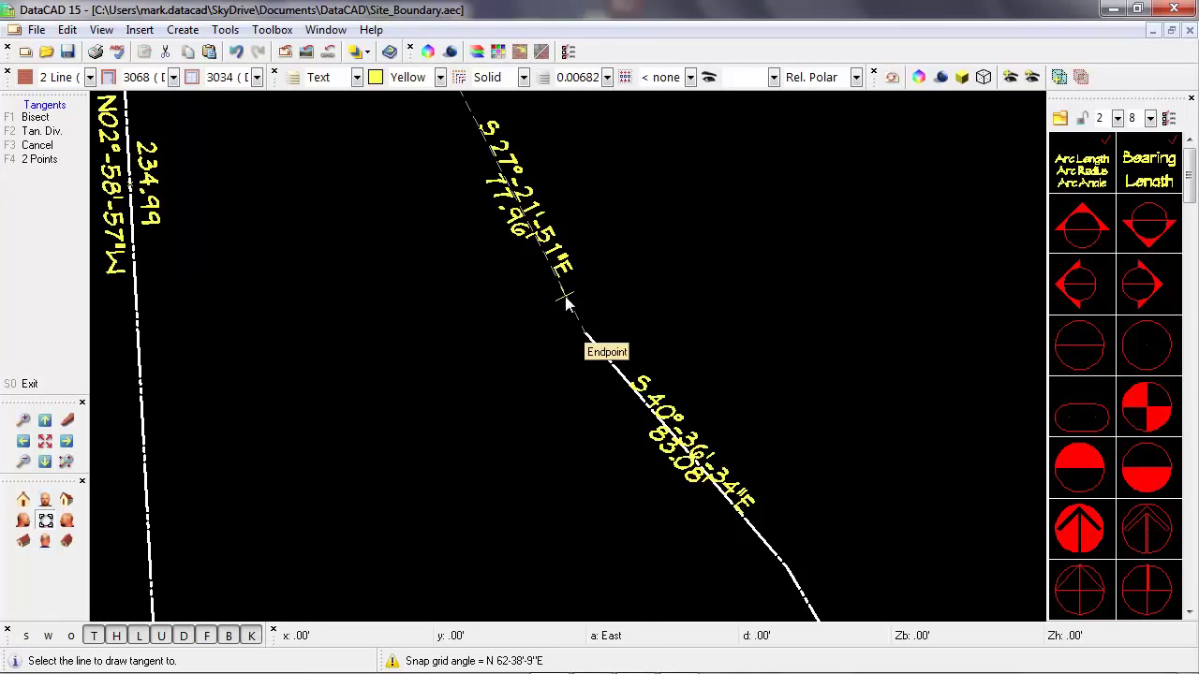
pyautogui.rightClick(510, 312)
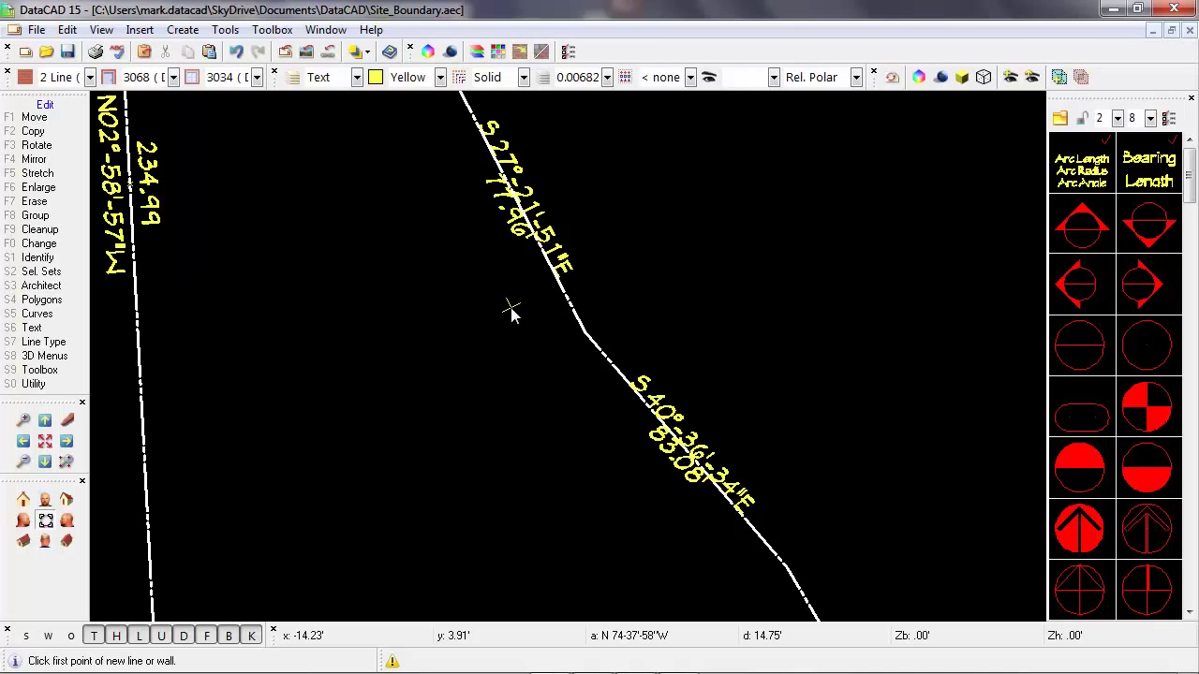
# Define a 2.5' Move distance perpendicular to the 77.96' segment from its lower endpoint, using orthomode and relative Cartesian input
pyautogui.press('F1')
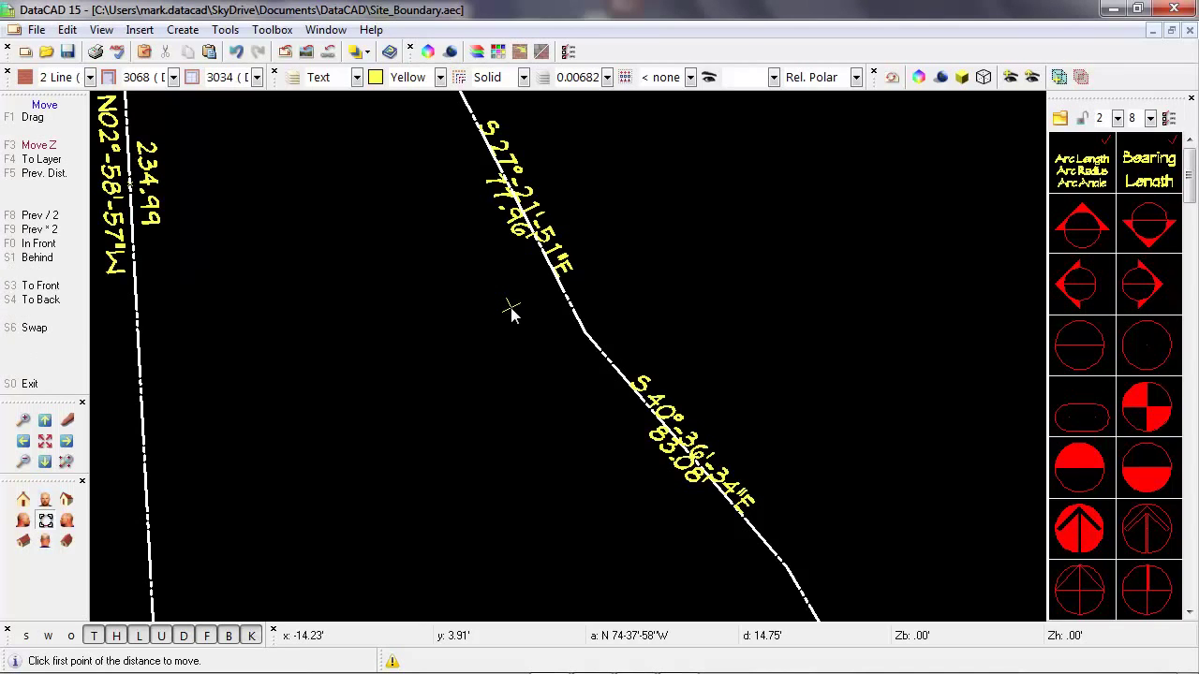
pyautogui.click(585, 335)
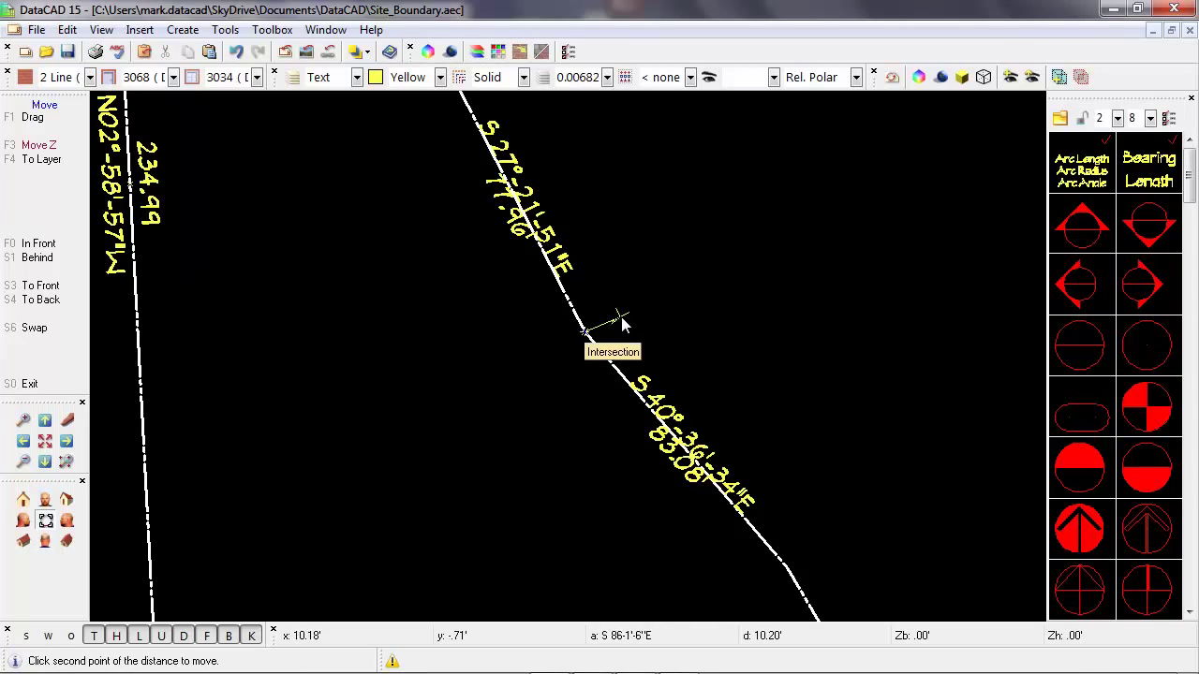
pyautogui.press('o')
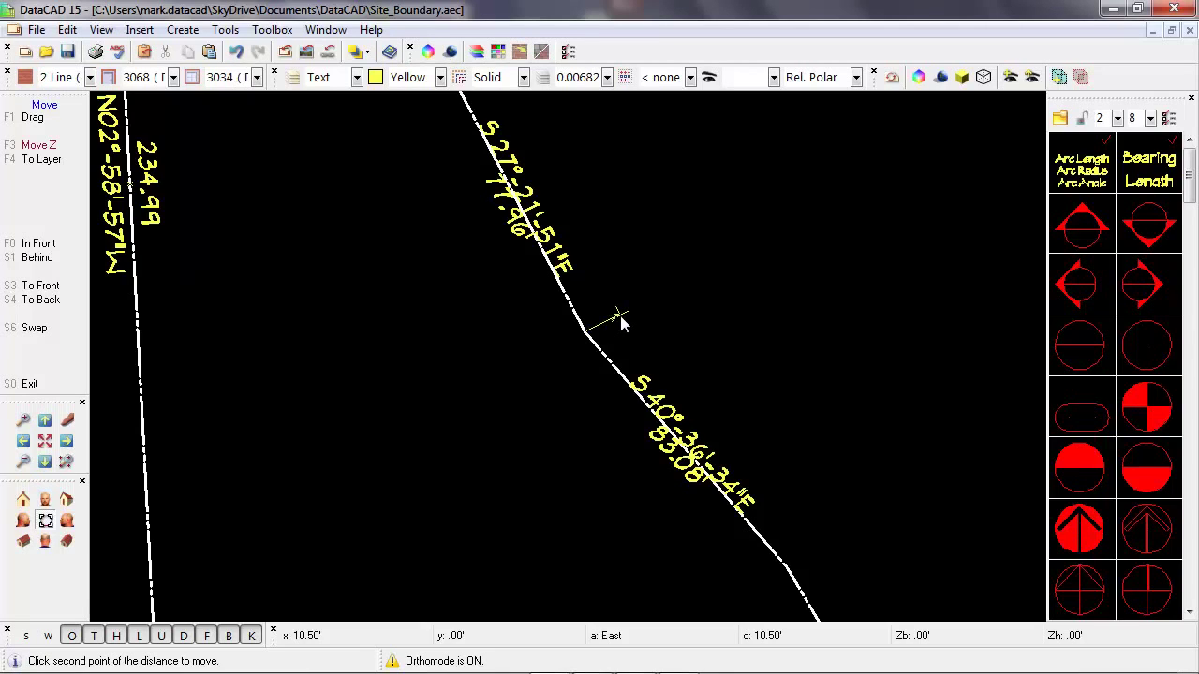
pyautogui.press('Insert')
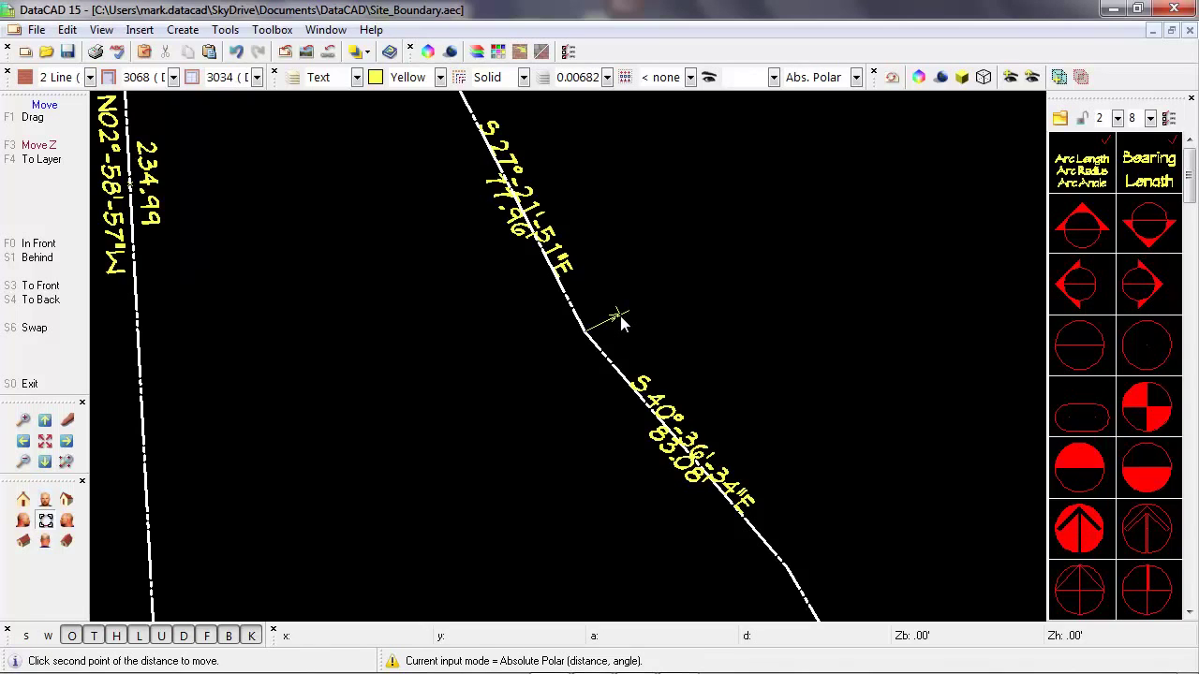
pyautogui.press('Insert')
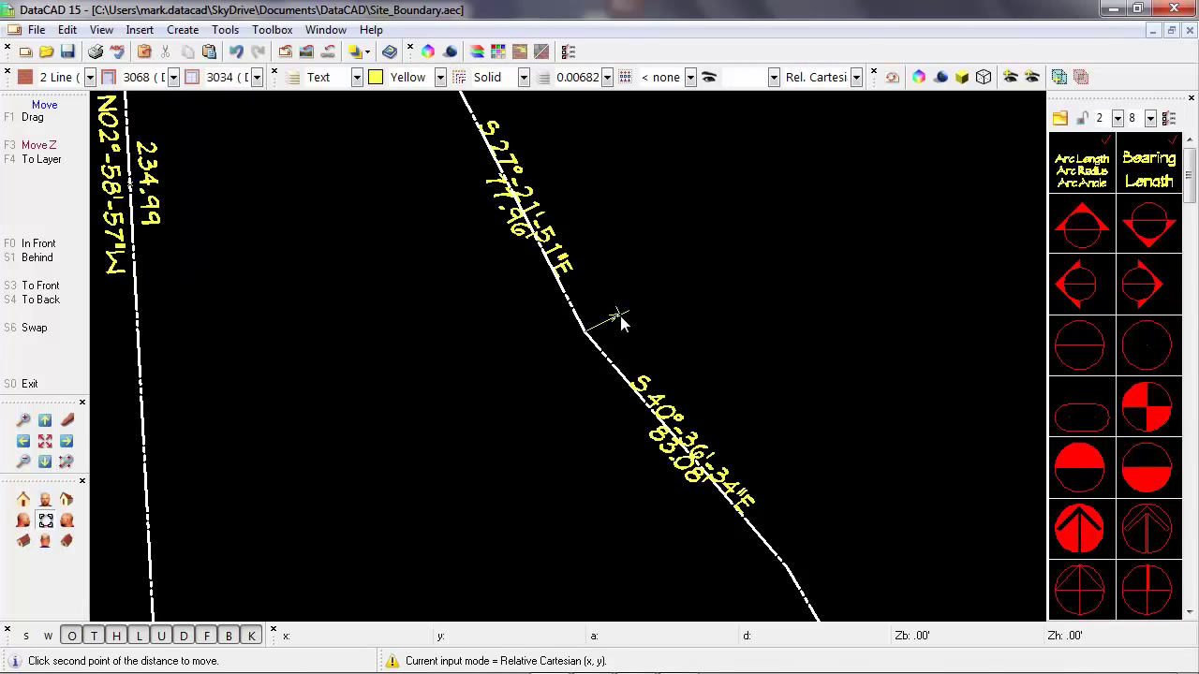
pyautogui.press('space')
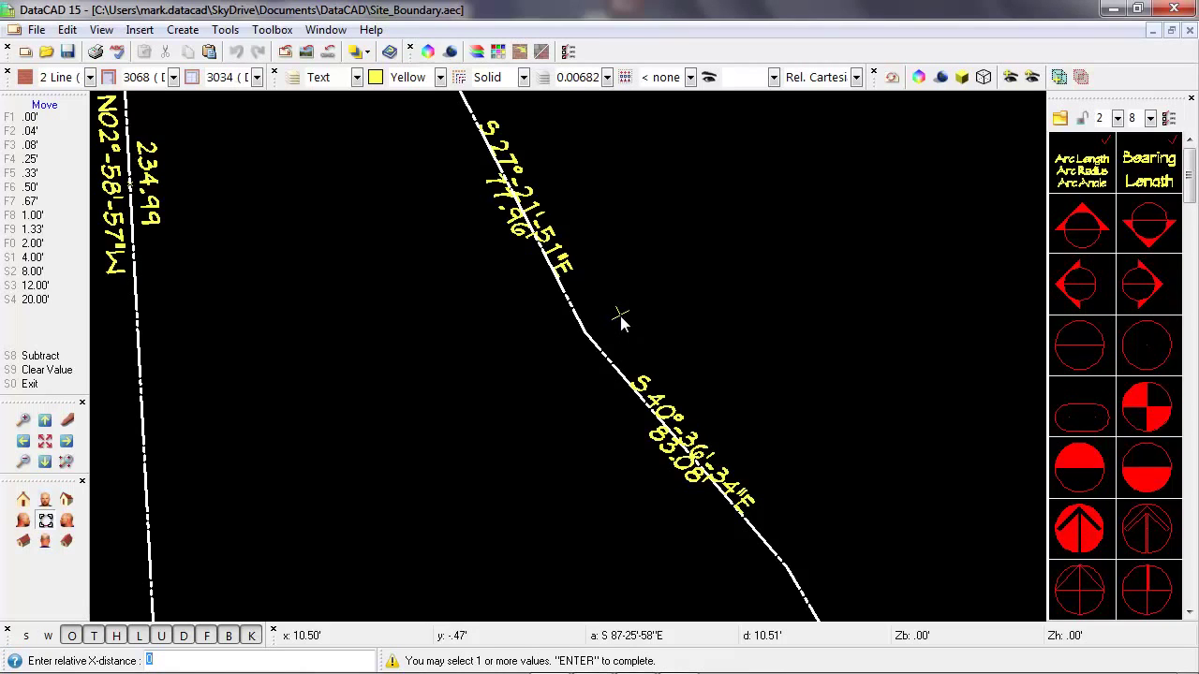
pyautogui.write('2.5')
pyautogui.press('Return')
pyautogui.press('Return')
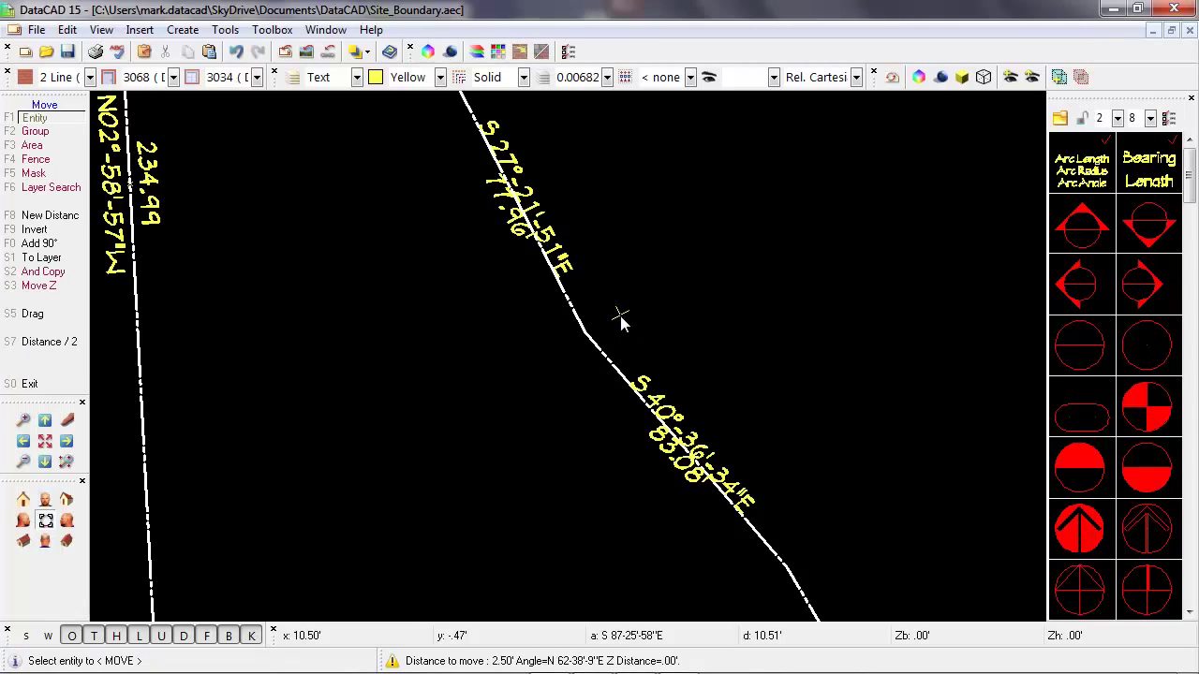
# Move the S 27°-21'-51"E bearing label outward off its line, then invert the distance and move the 77.96' label inward
pyautogui.click(560, 271)
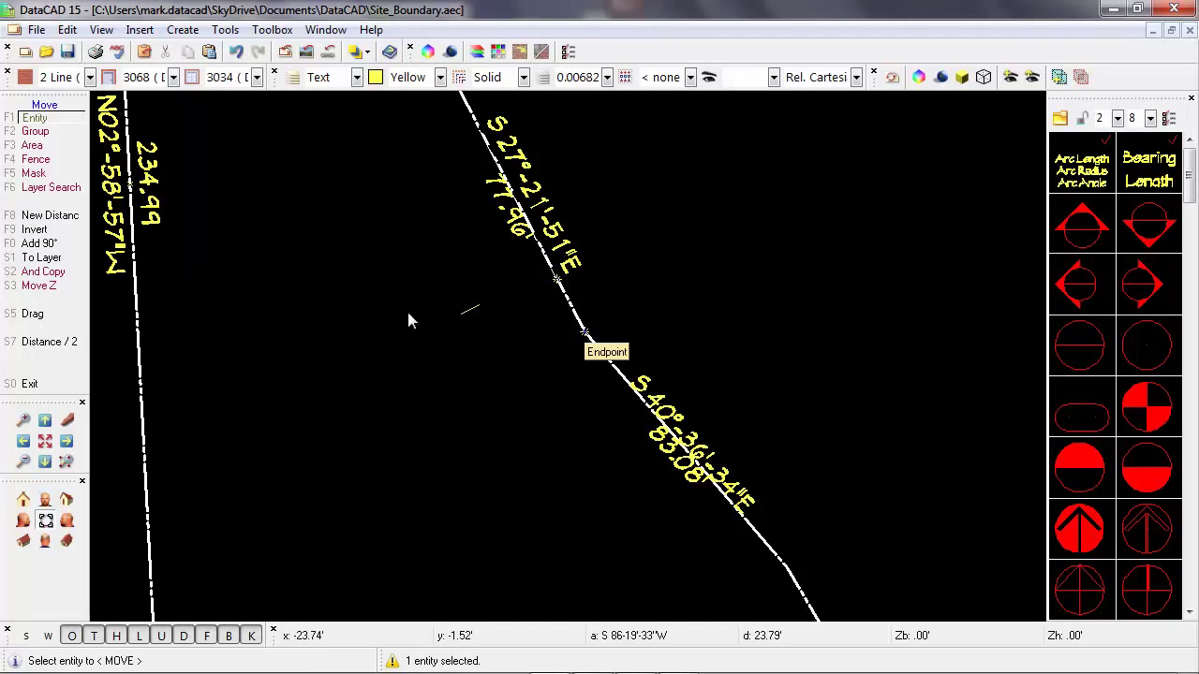
pyautogui.click(37, 228)
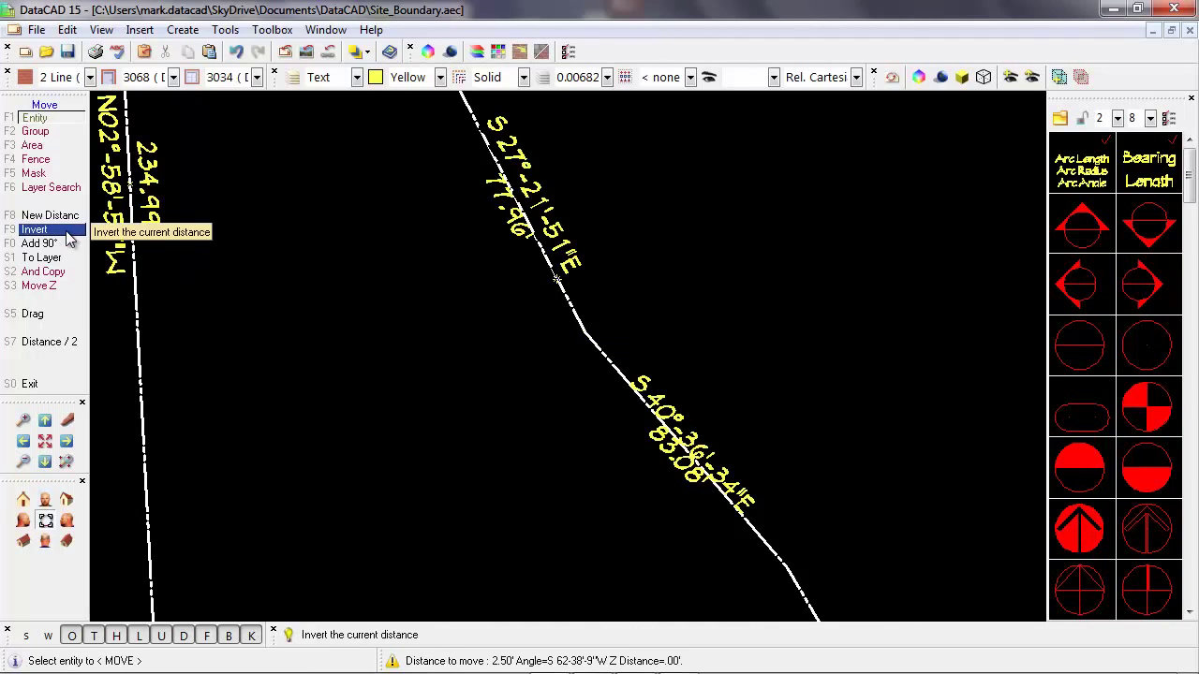
pyautogui.click(517, 233)
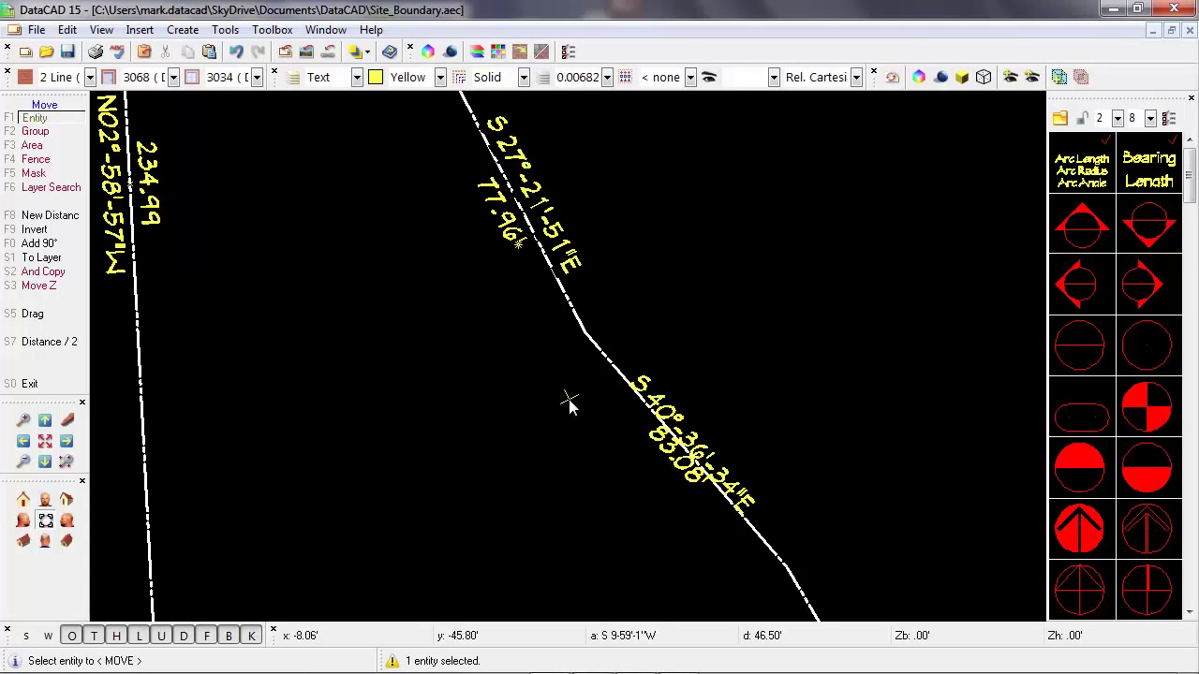
# Align the snap grid angle with the 83.08' segment and move its length label inward and its bearing label outward by the same distance
pyautogui.press('.')
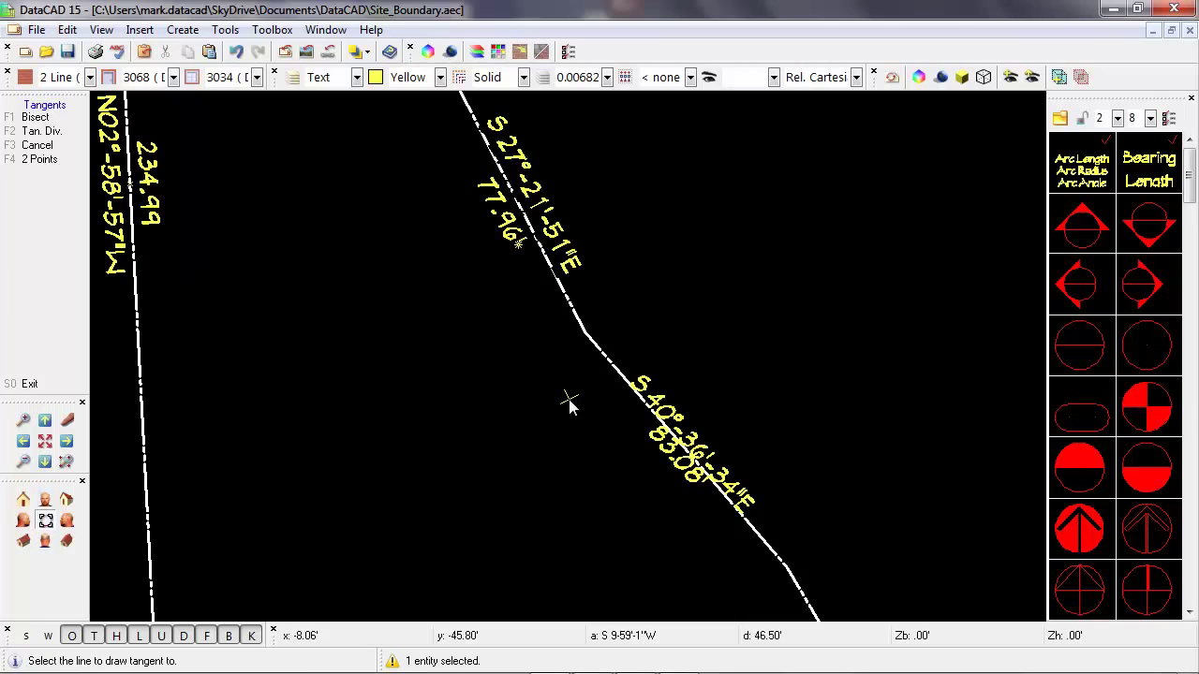
pyautogui.click(757, 541)
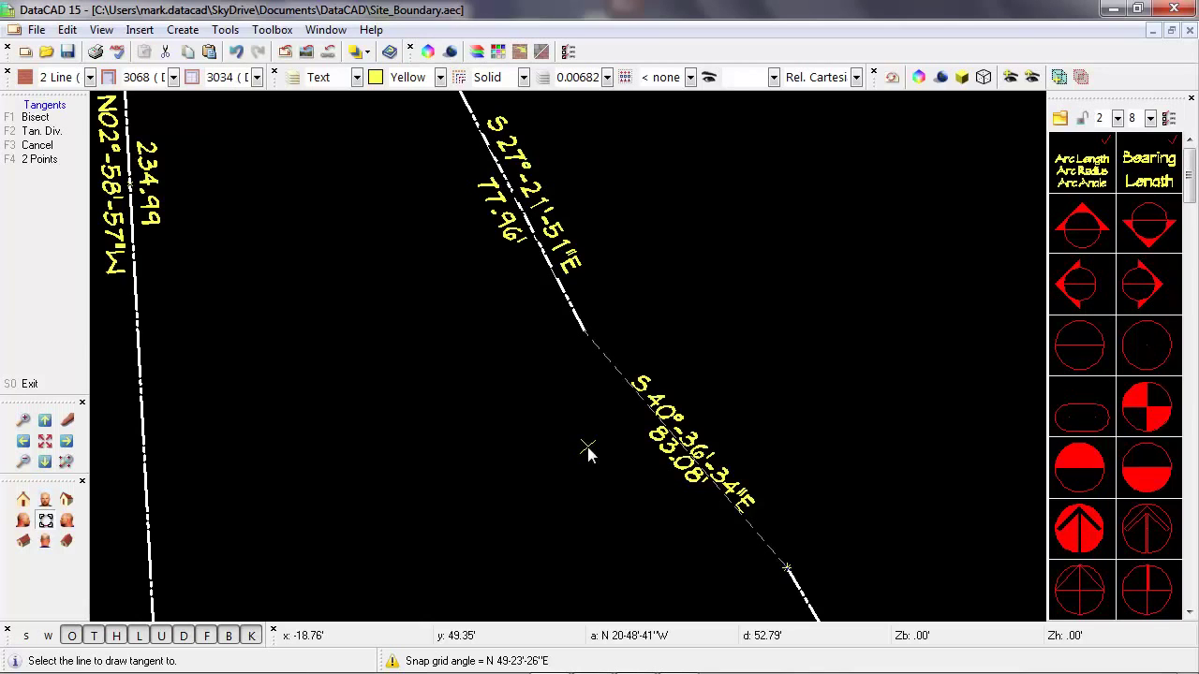
pyautogui.hotkey('alt', 'm')
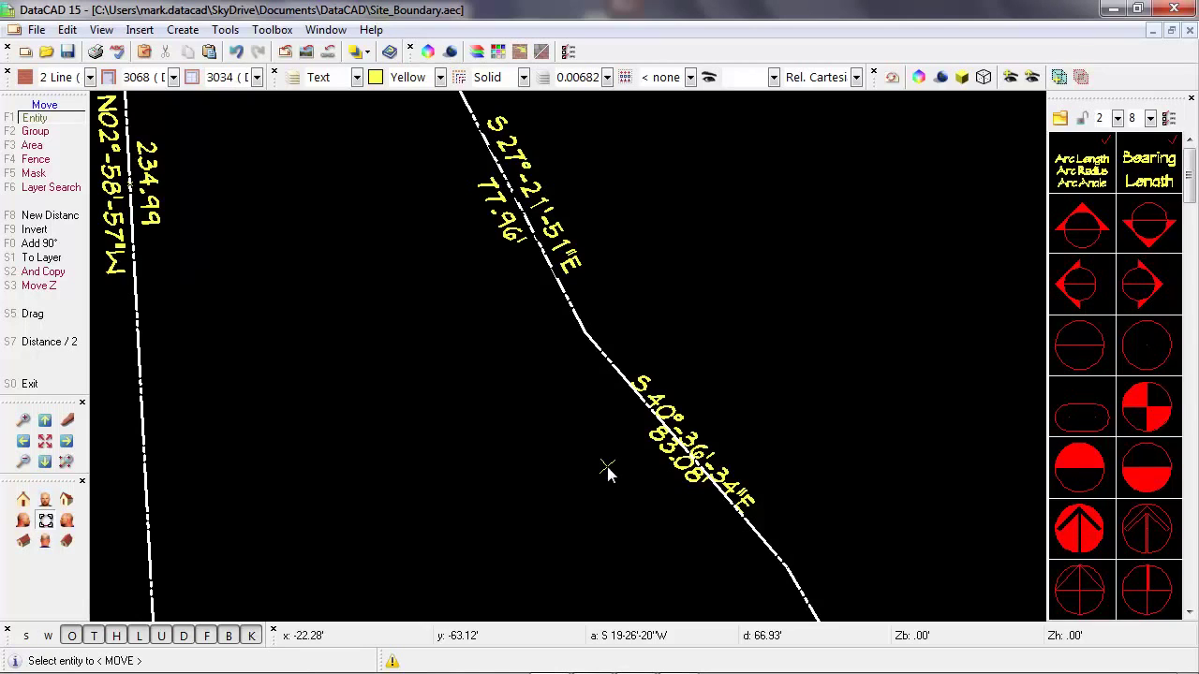
pyautogui.click(666, 465)
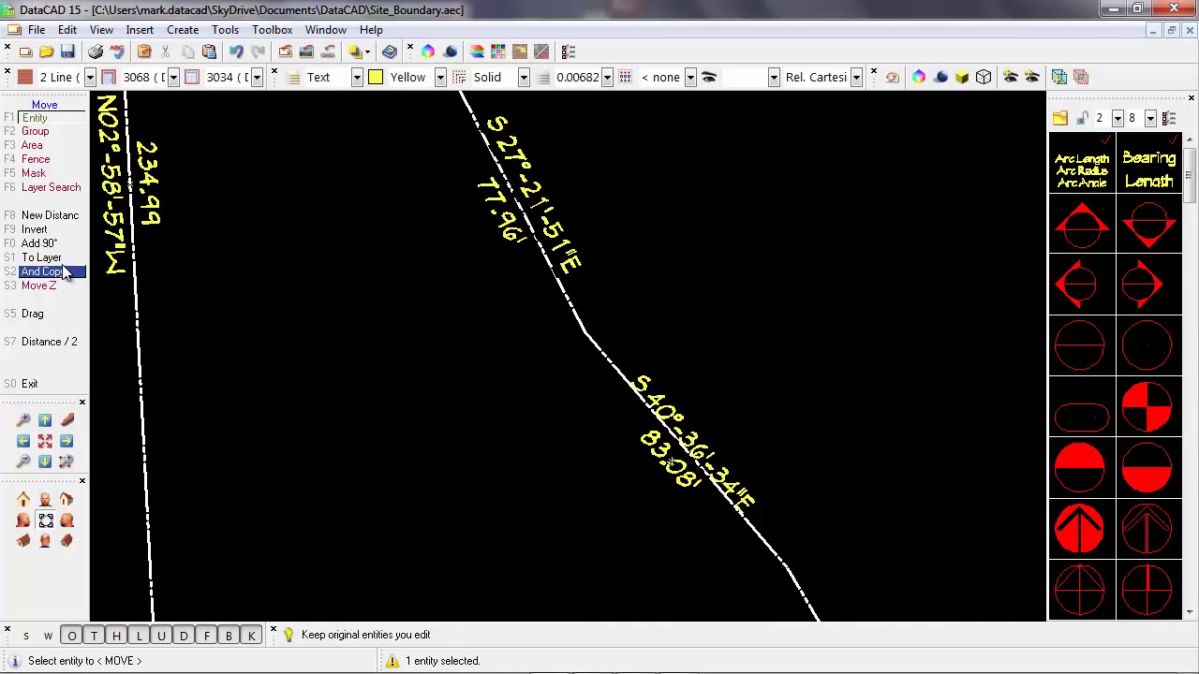
pyautogui.click(698, 420)
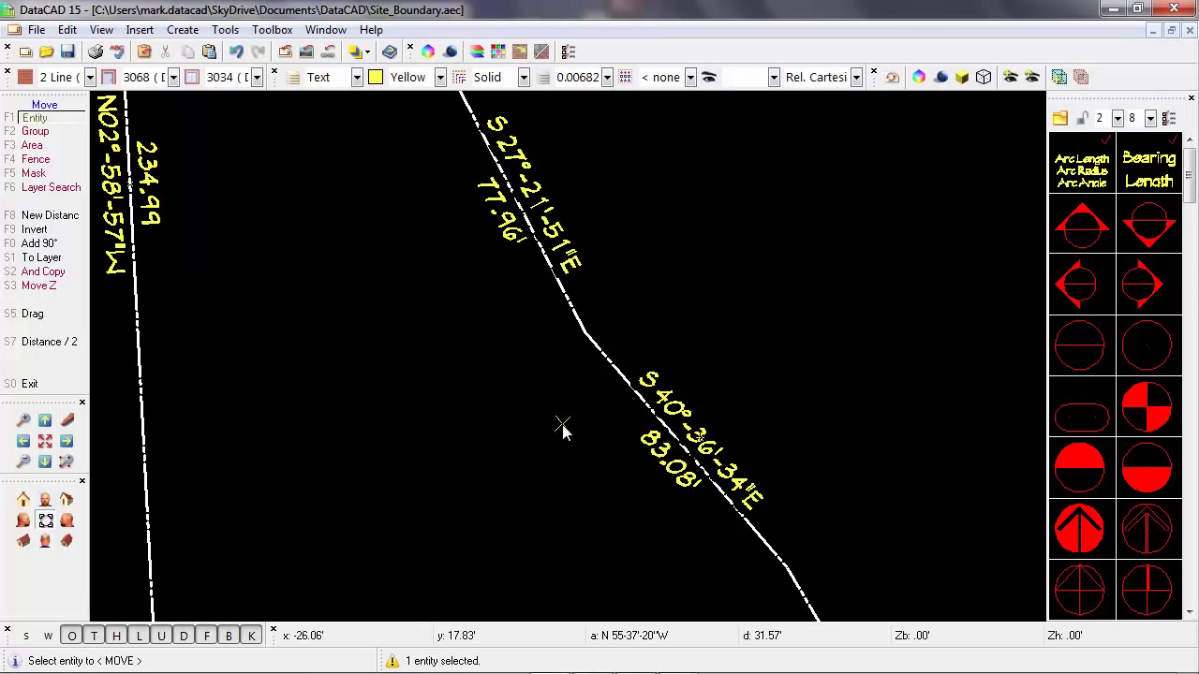
# Cancel the tangent snap grid angle, leave the Move command, and zoom to the drawing extents
pyautogui.press('t')
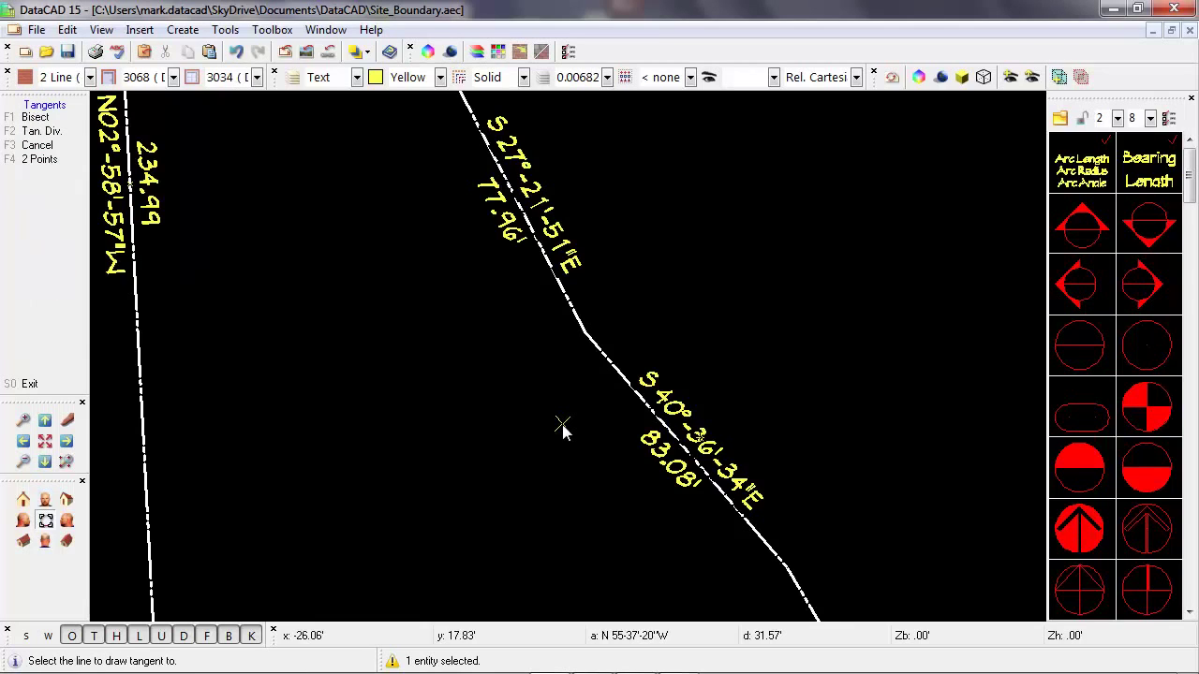
pyautogui.click(37, 145)
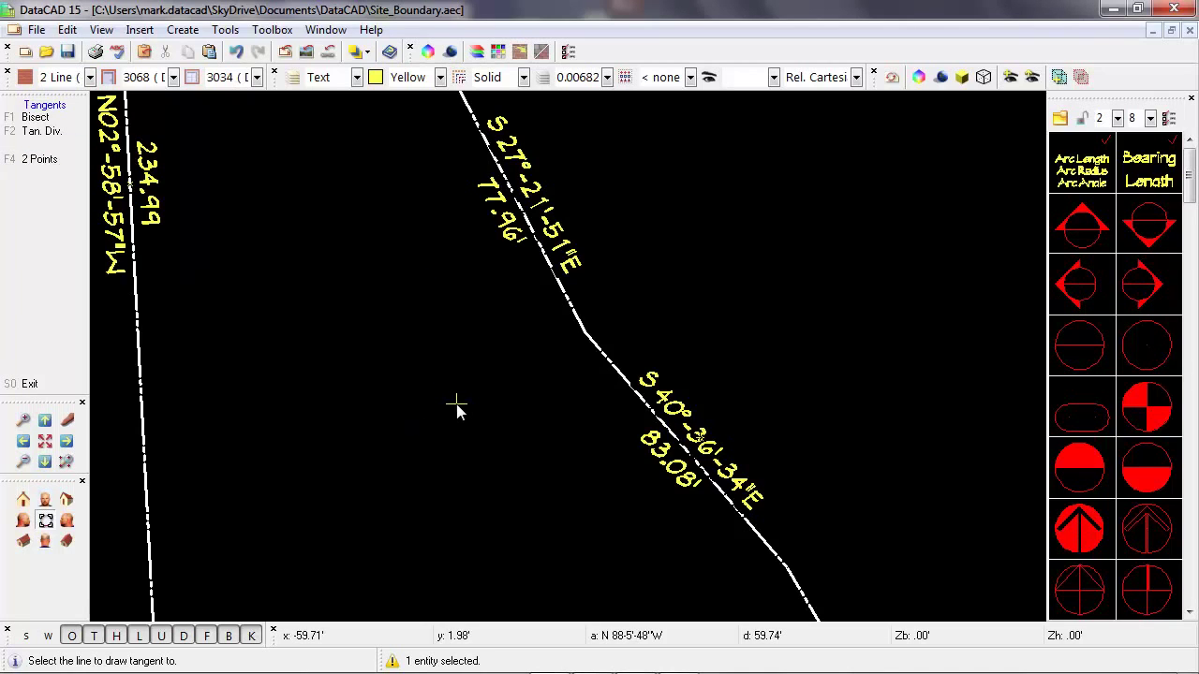
pyautogui.press('Escape')
pyautogui.press('Escape')
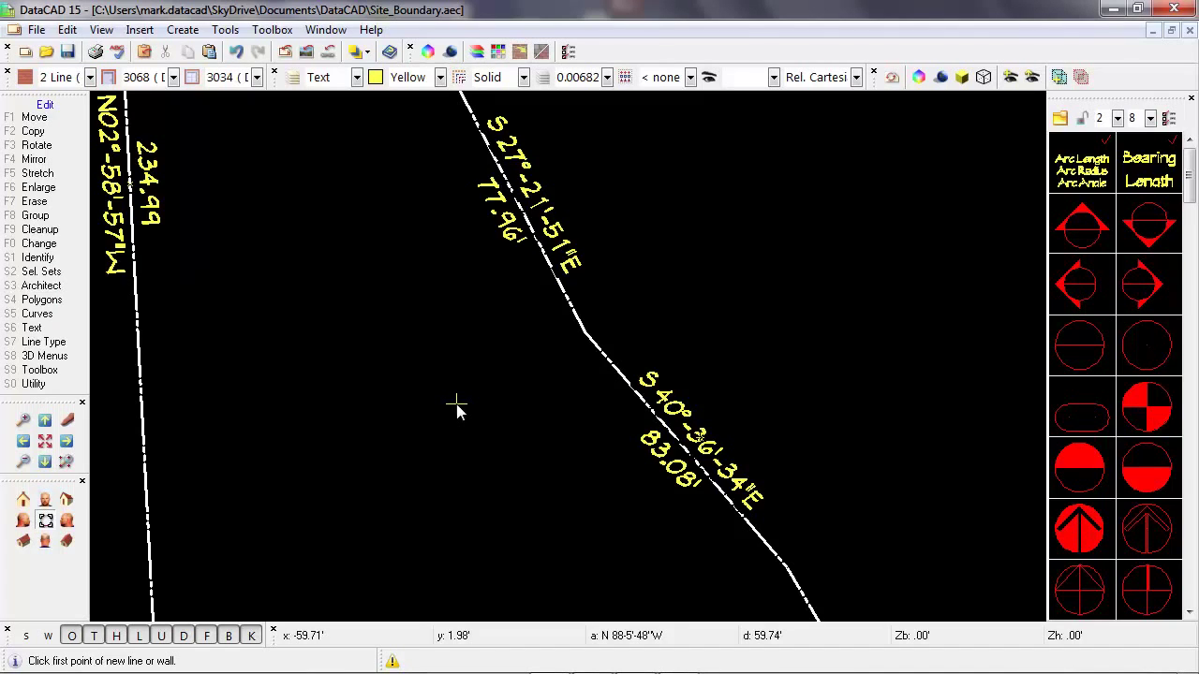
pyautogui.press('/')
pyautogui.press('F1')
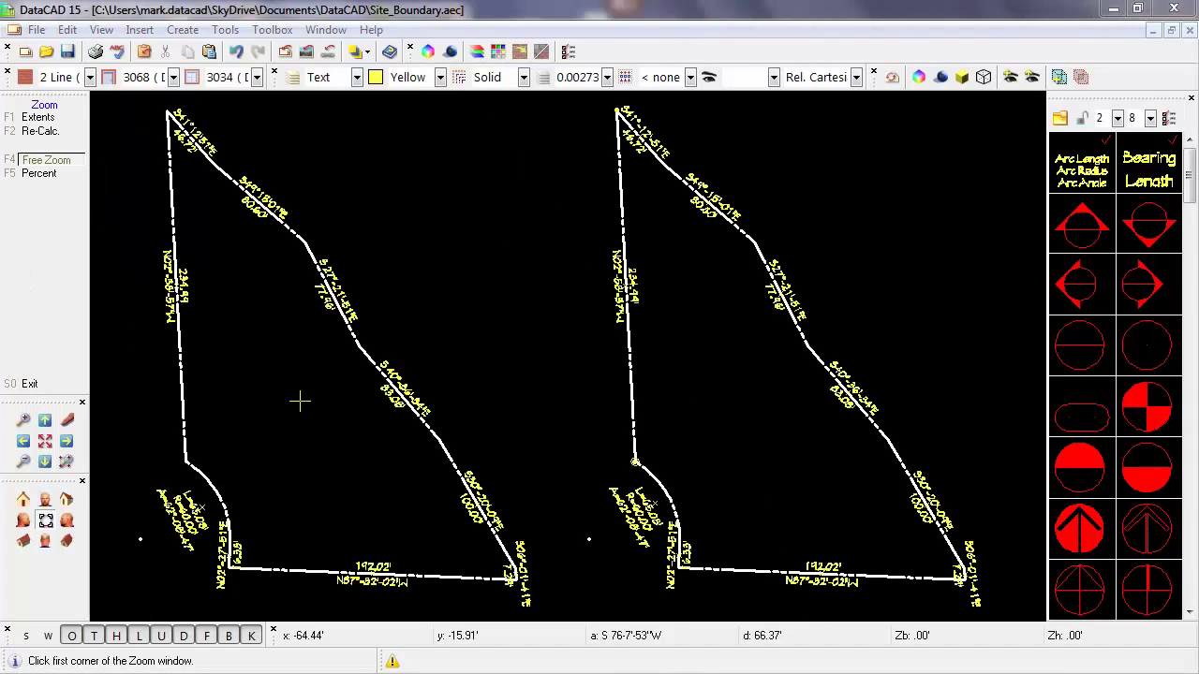